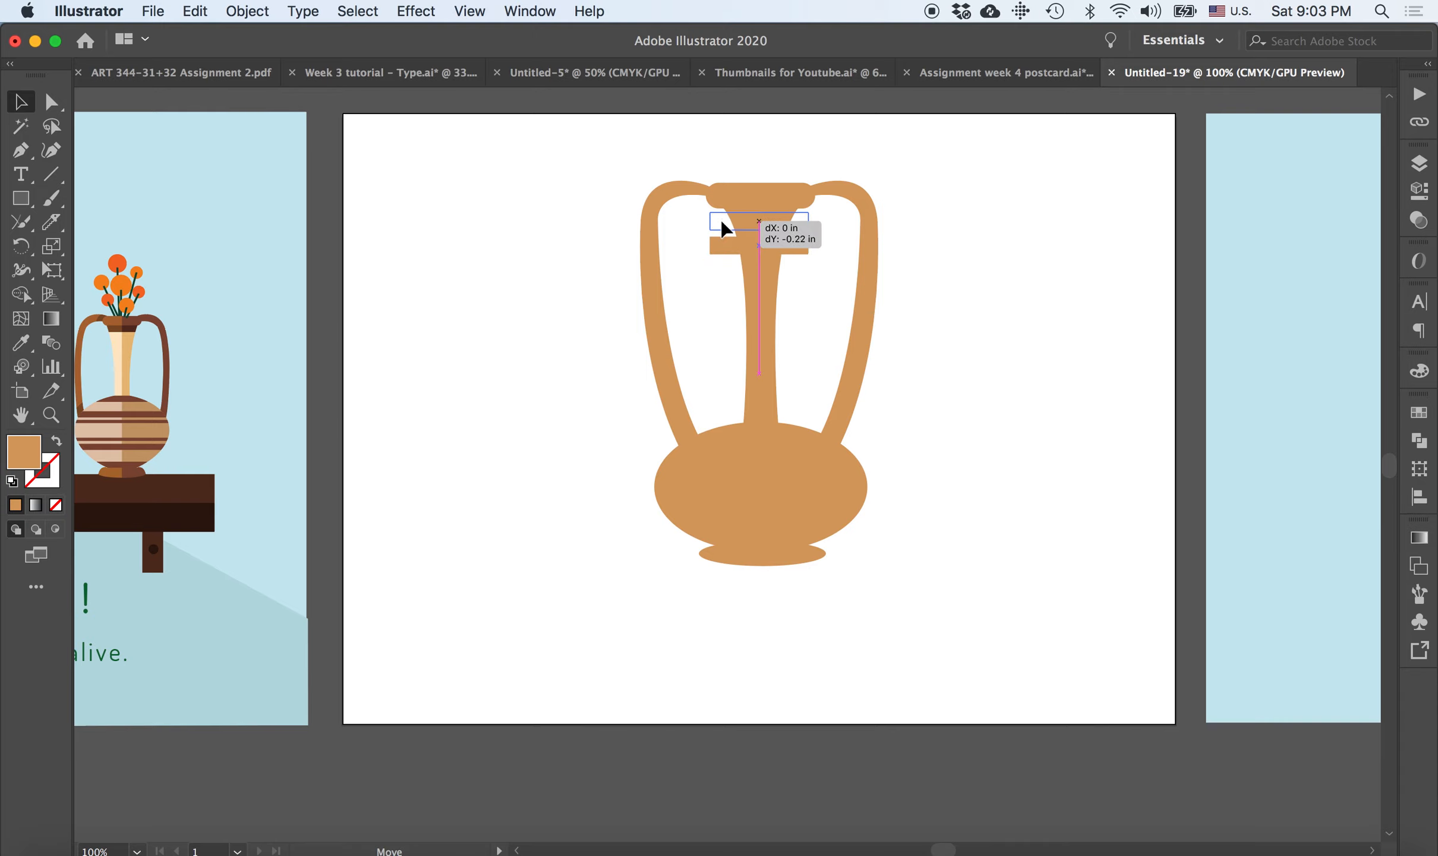
Position the thin rectangle just beneath the vase's rim and fill it with the medium brown sampled from the reference vase's collar
click(660, 255)
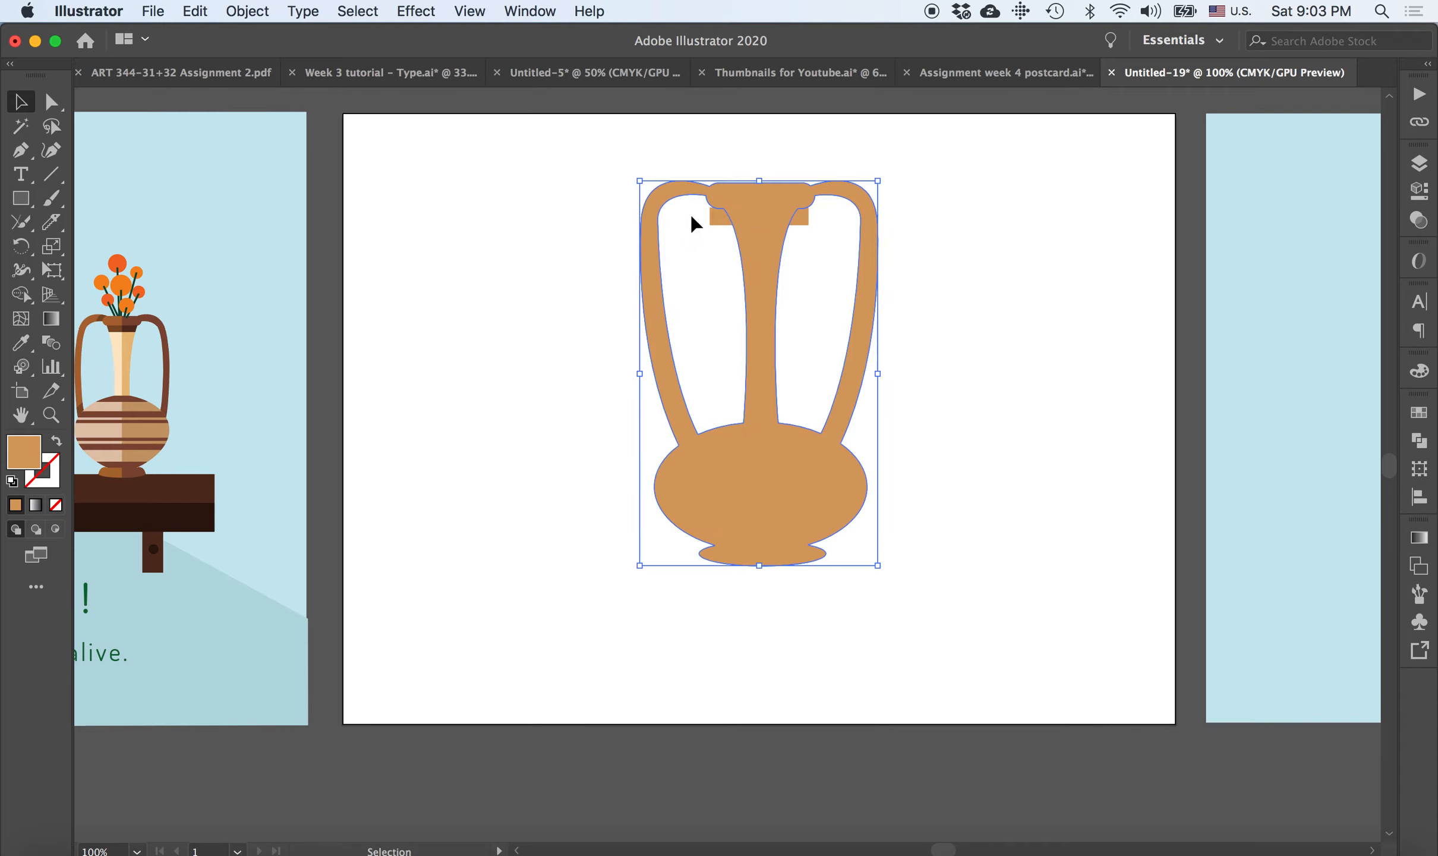
click(721, 220)
click(21, 342)
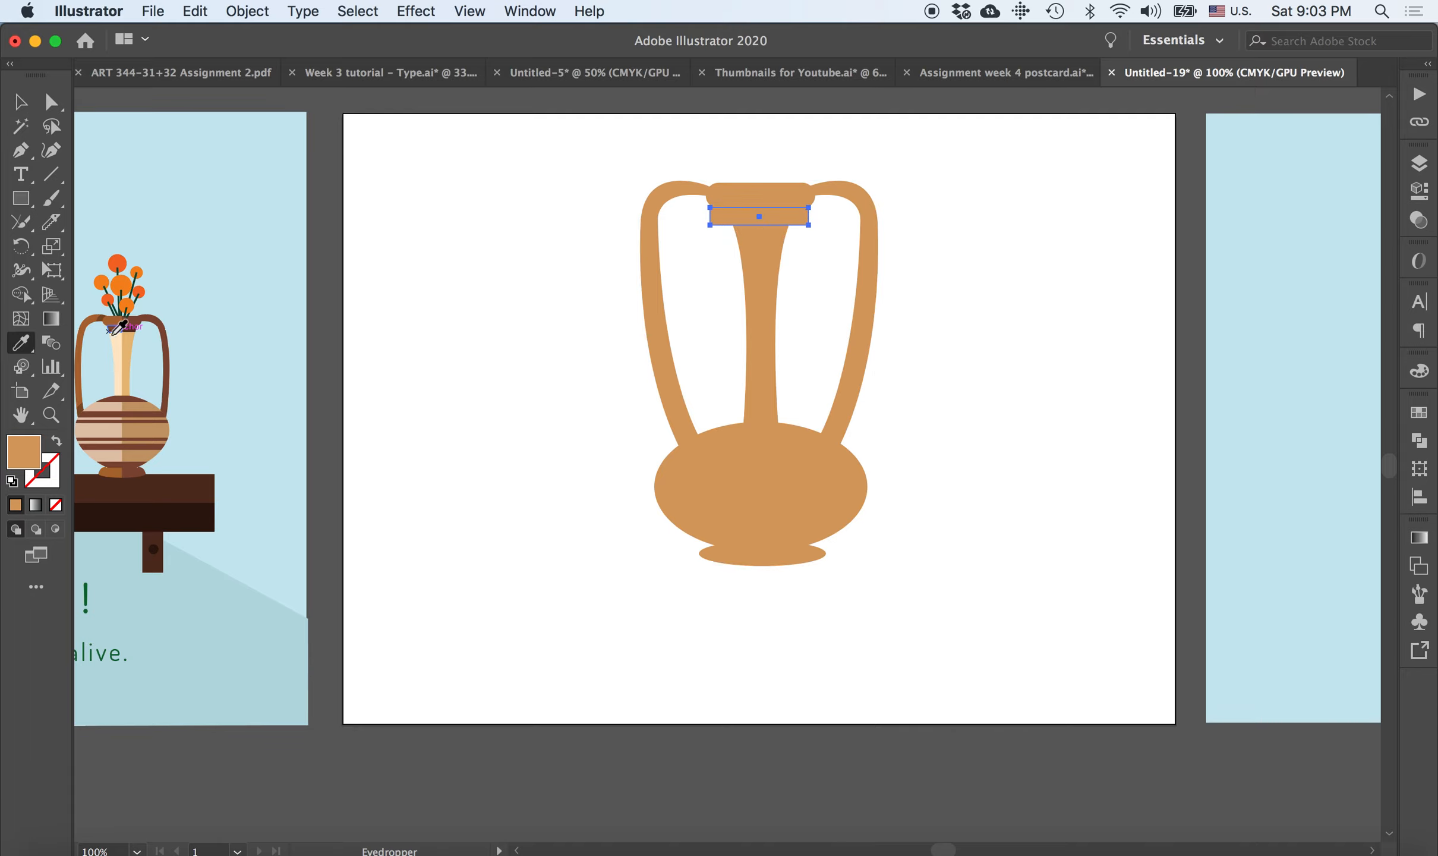
click(117, 326)
click(20, 102)
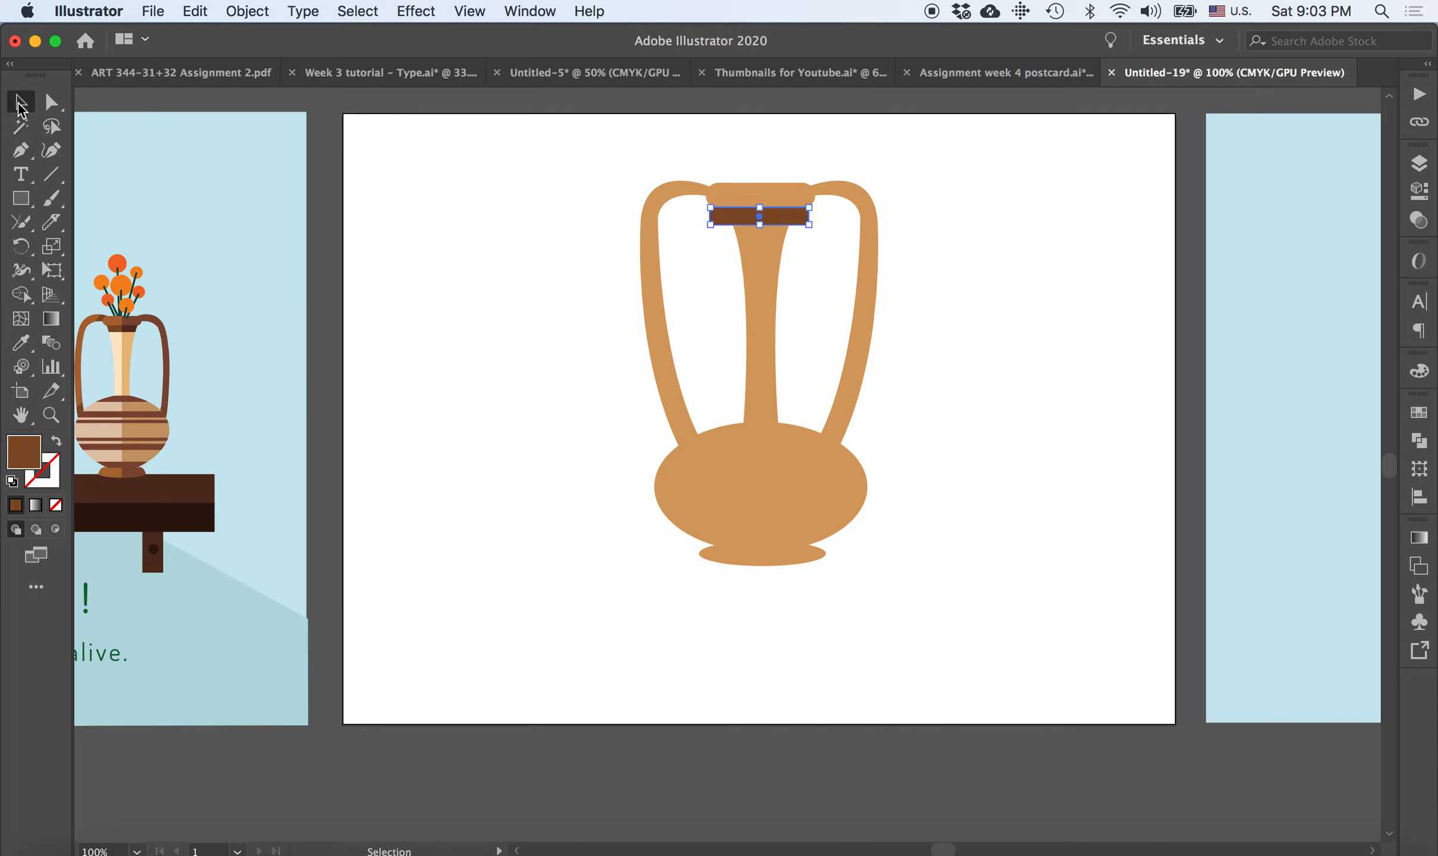
click(397, 243)
Draw a small brown square near the artboard's upper-left corner and duplicate it into an evenly spaced row of four
key(m)
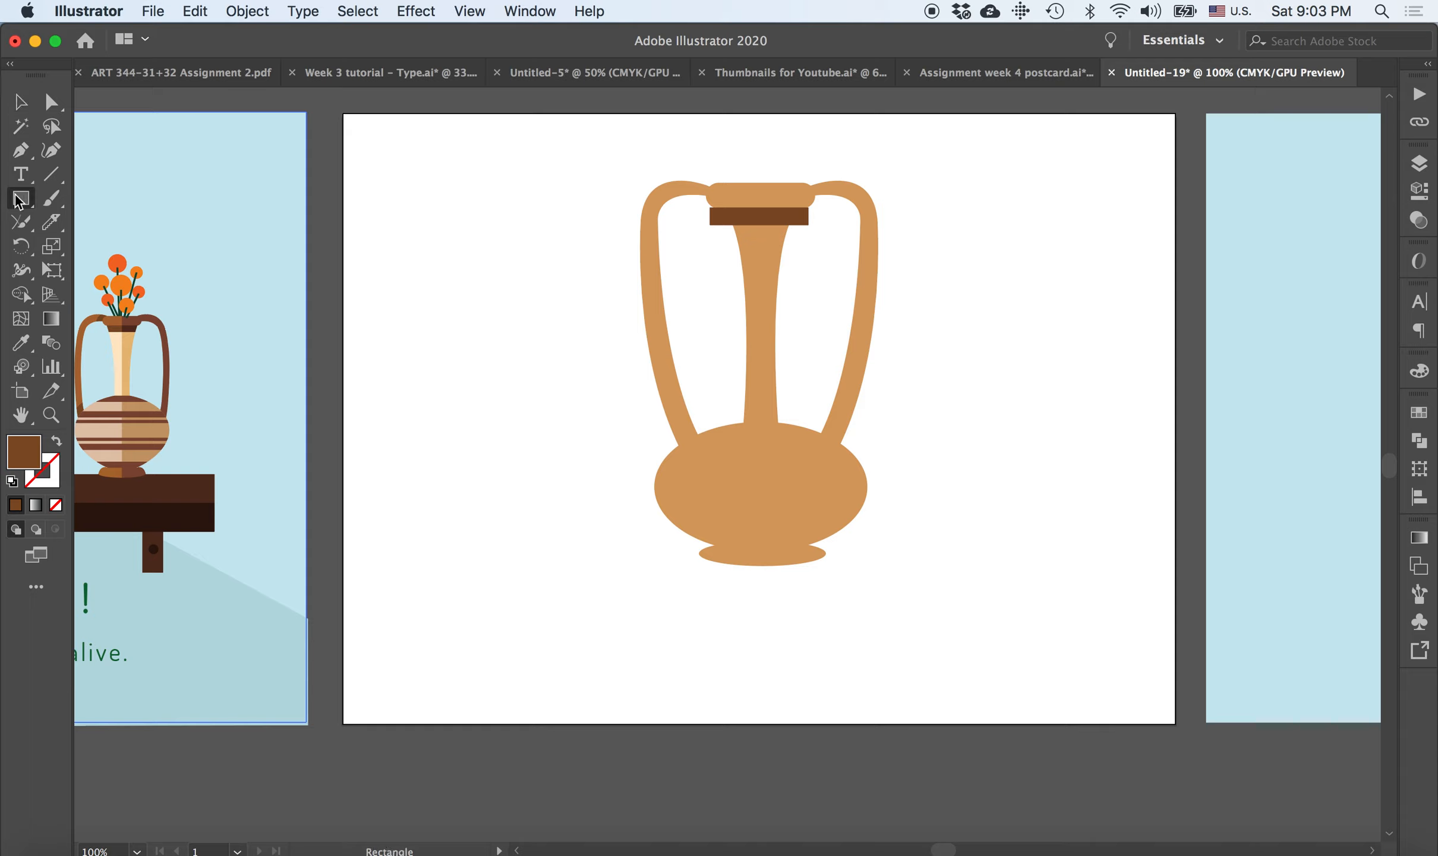
mouse_move(374, 141)
mouse_down()
mouse_move(408, 175)
mouse_move(395, 161)
mouse_move(530, 168)
mouse_up()
key(v)
click(400, 215)
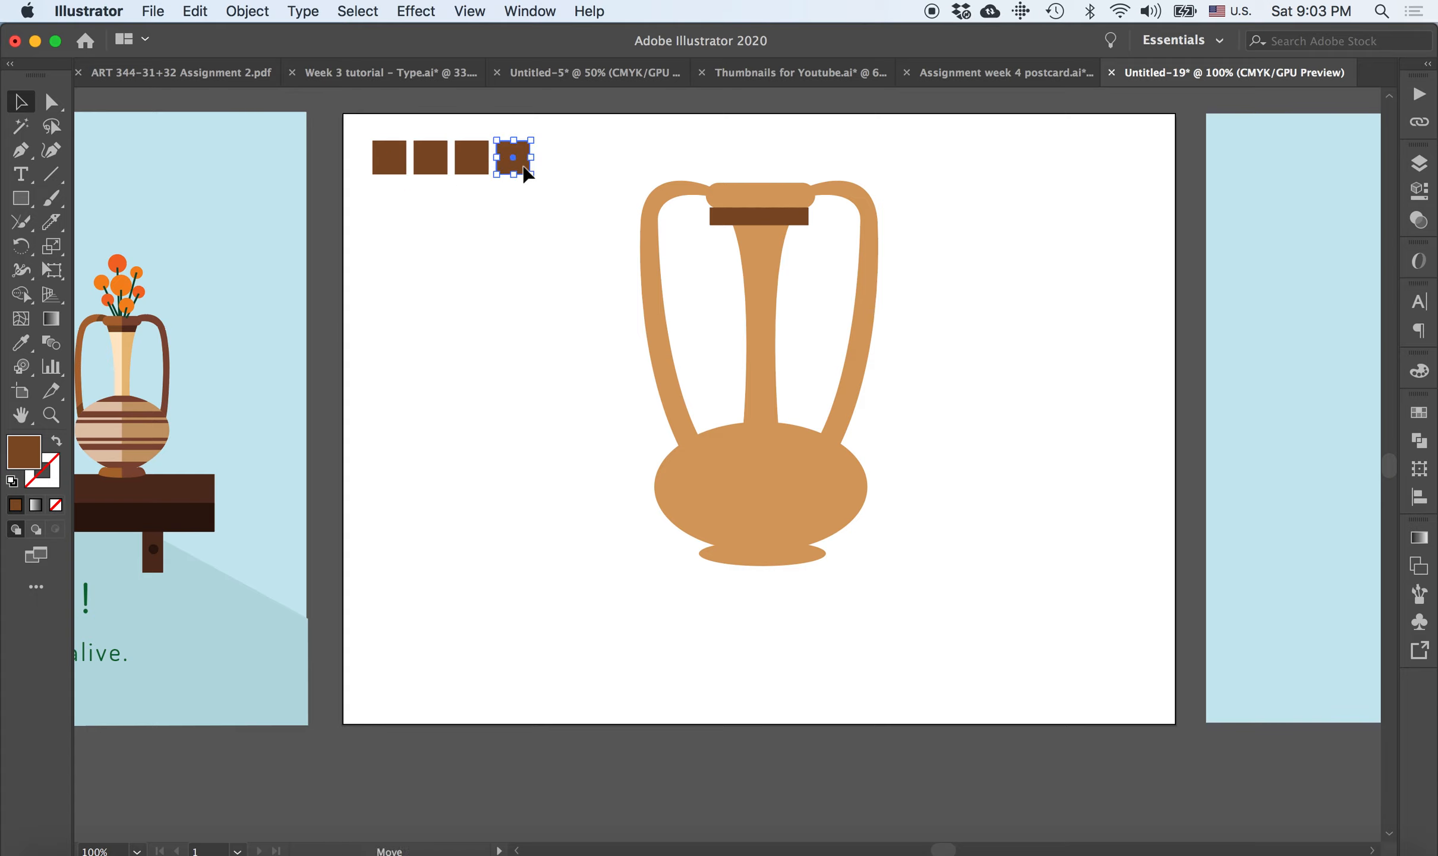
Fill the second square with the dark brown sampled from the shaded half of the reference vase's collar
click(433, 164)
click(20, 343)
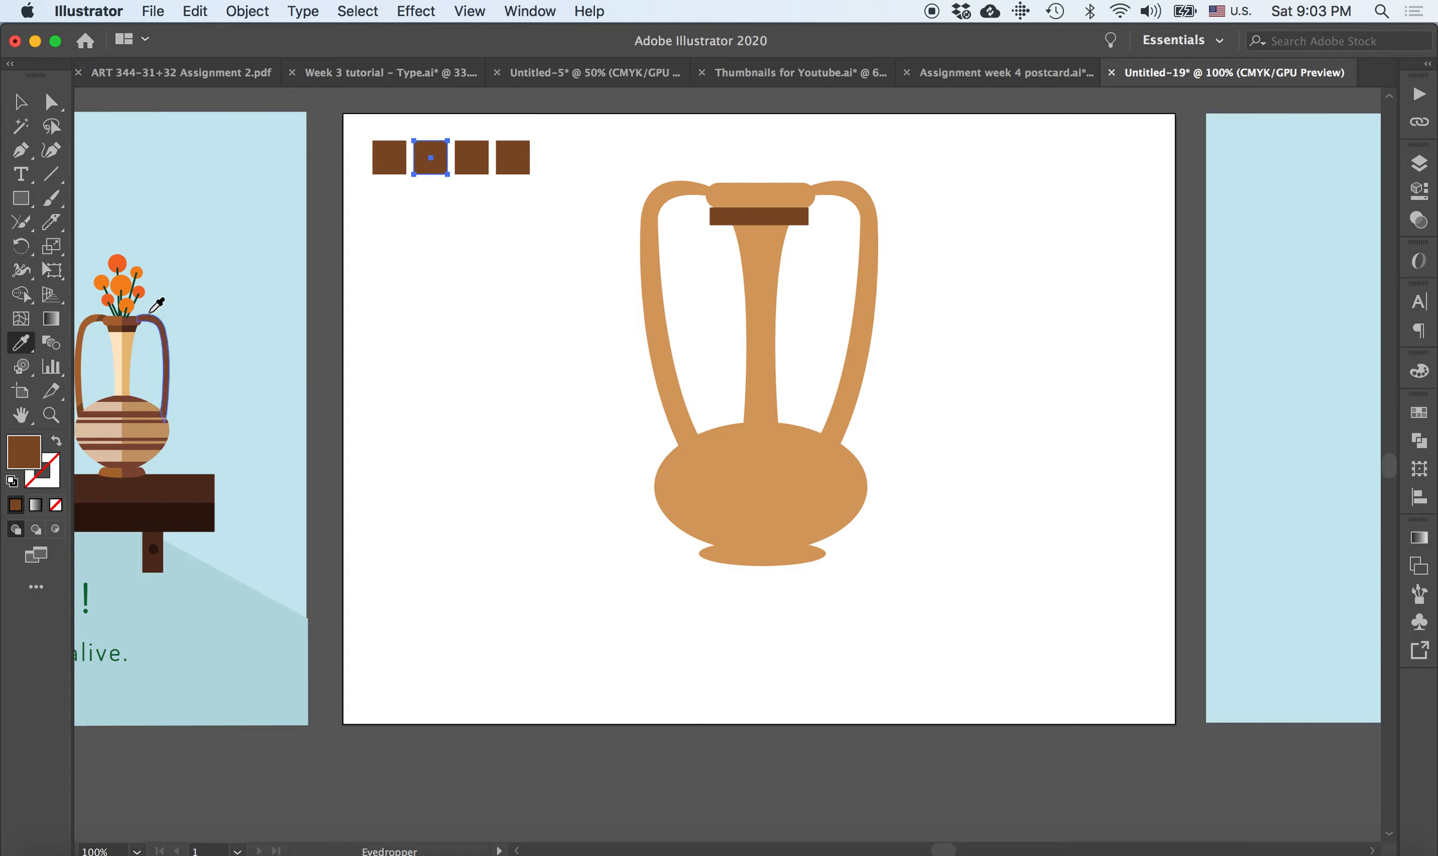
click(136, 331)
key(v)
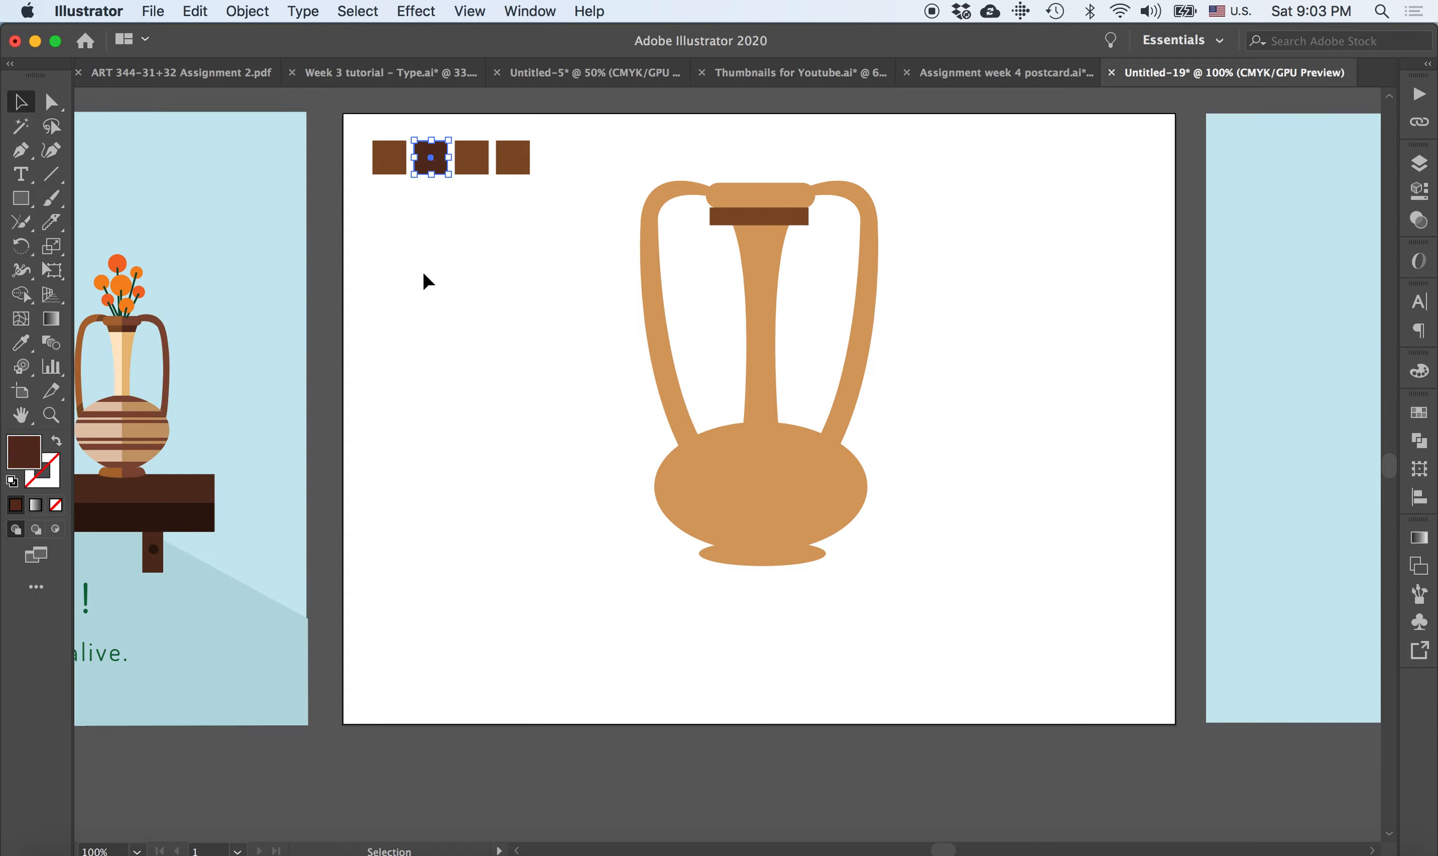
Fill the third square with the pale cream sampled from the light half of the reference vase's neck
click(473, 169)
click(20, 343)
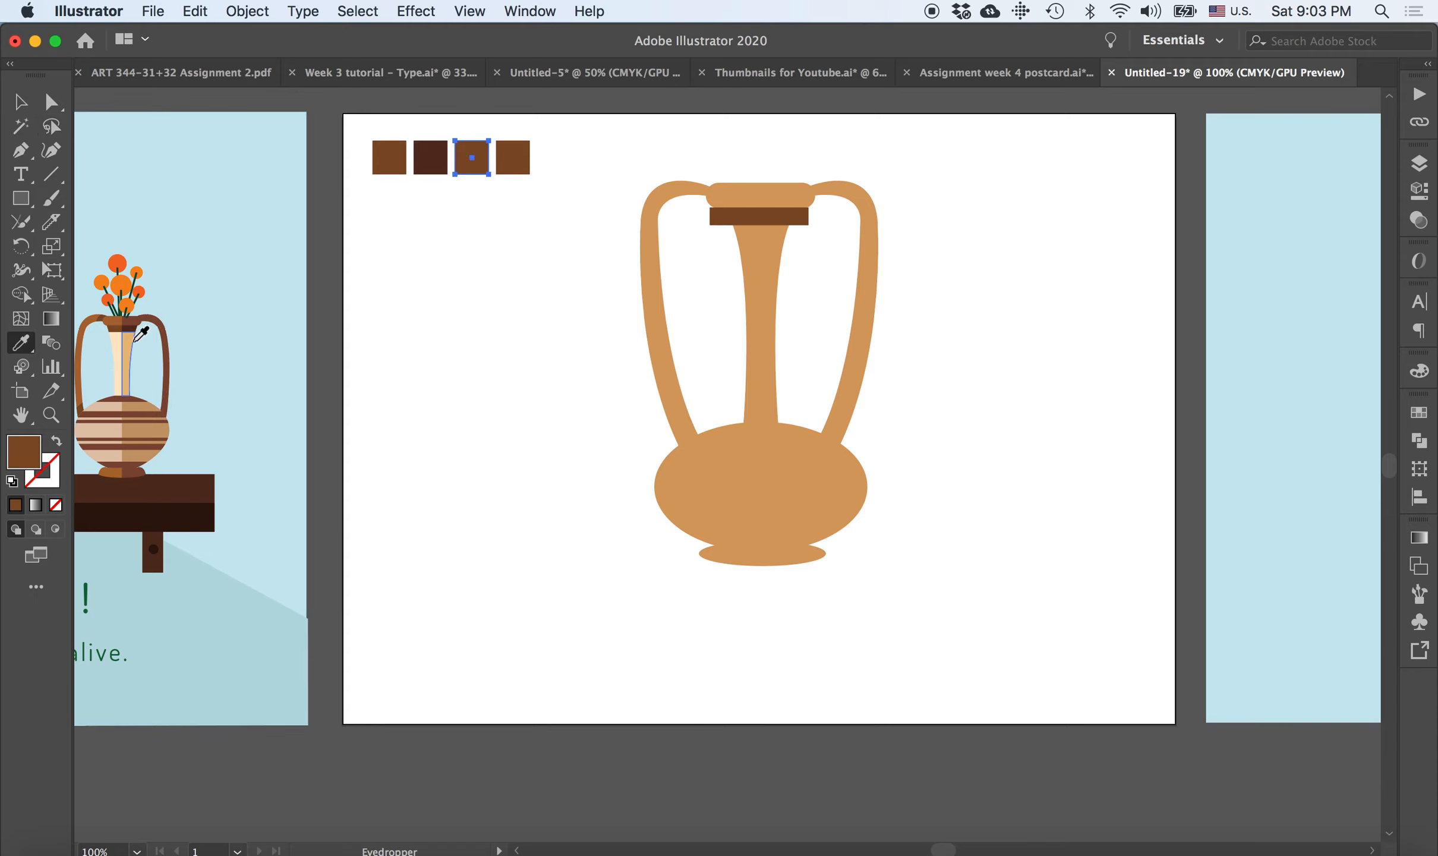
click(124, 334)
click(19, 100)
click(462, 182)
Fill the fourth square with the golden tan sampled from the shaded half of the reference vase's neck
click(513, 163)
click(21, 343)
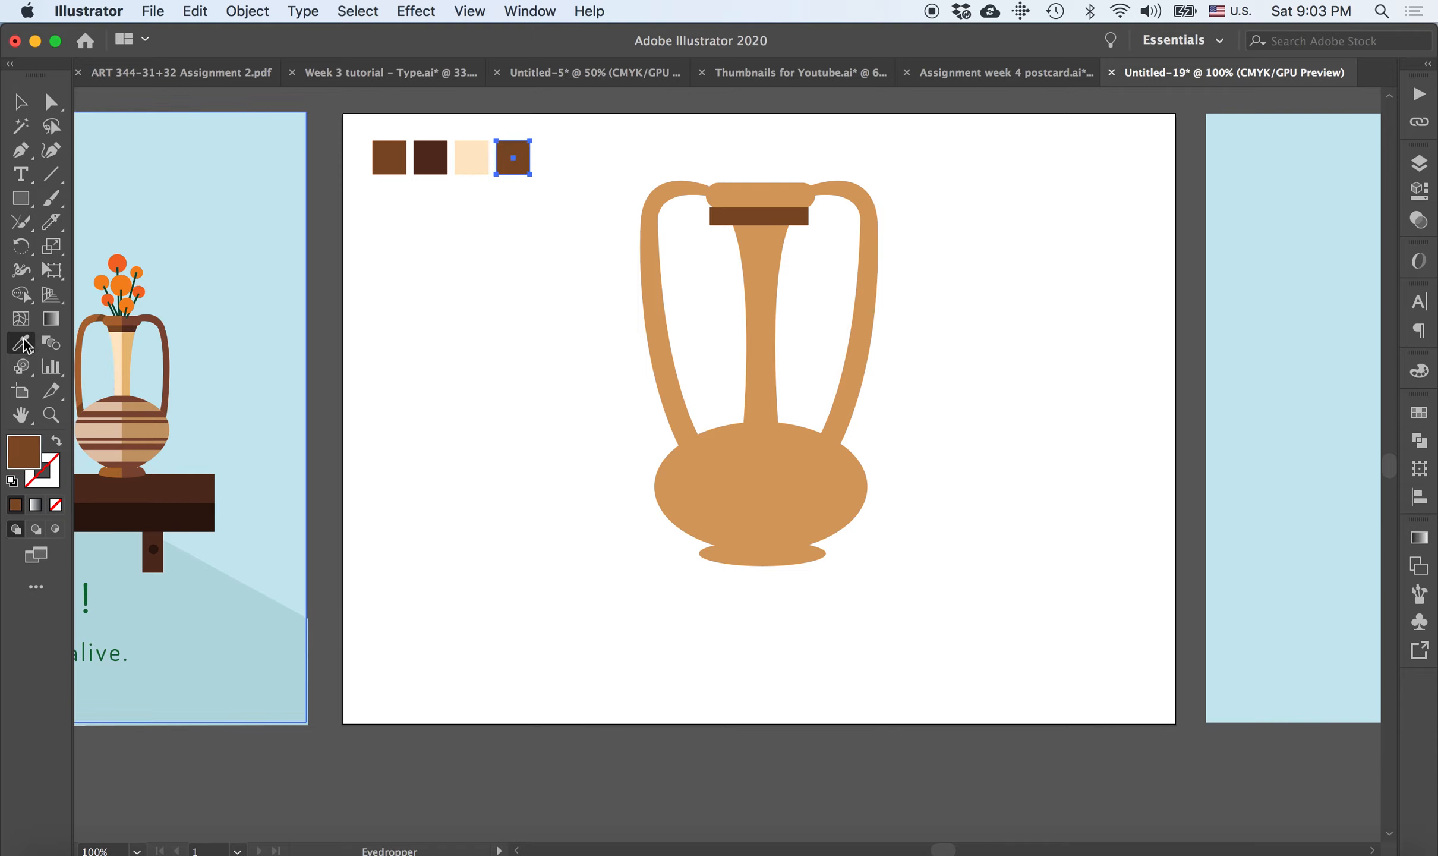
click(138, 341)
click(20, 100)
click(315, 303)
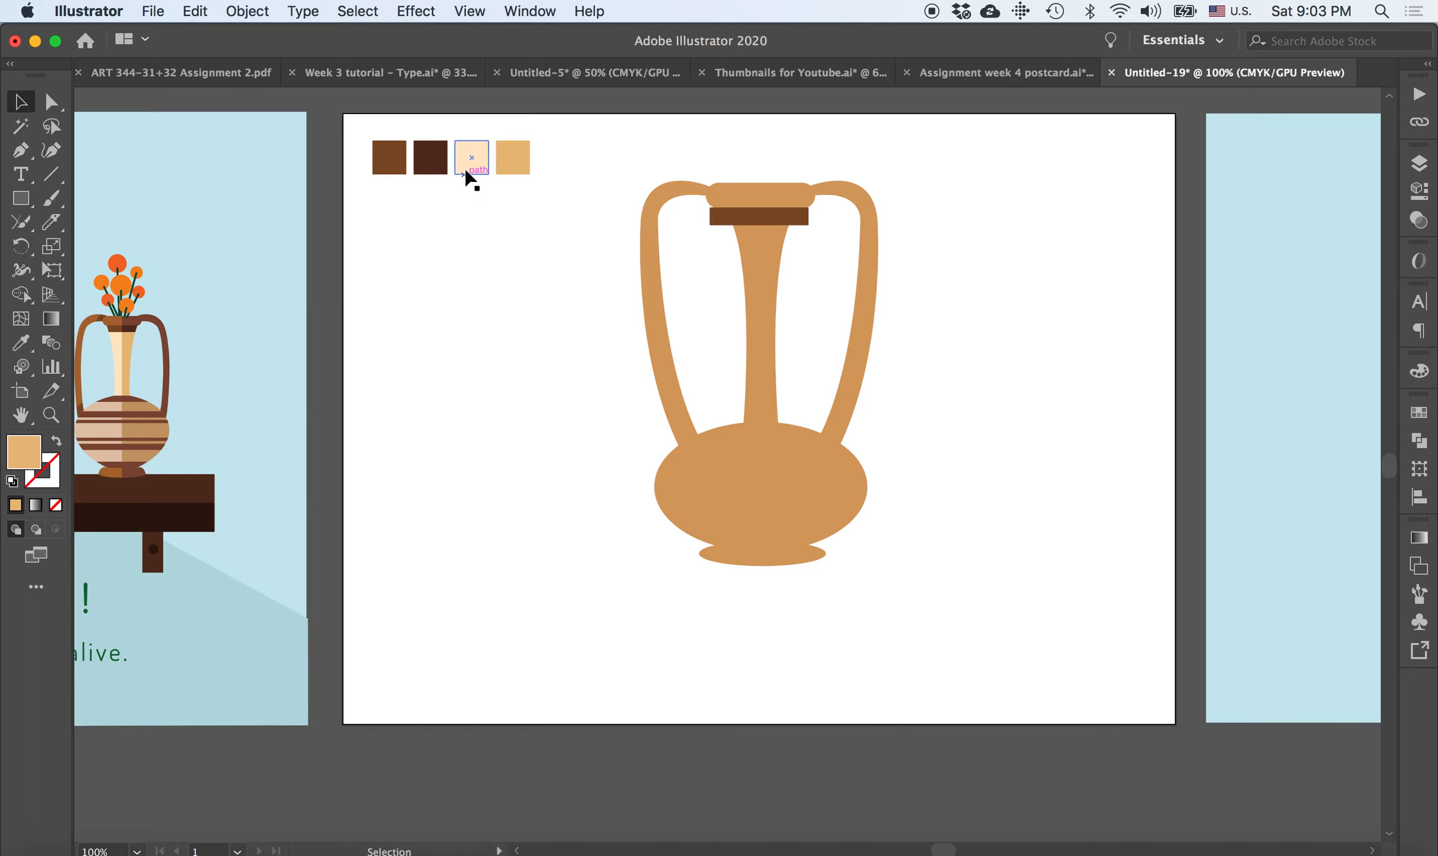
Duplicate the golden tan square as a fifth one and fill it with the pinkish beige sampled from the reference vase's body
drag(504, 157, 559, 163)
key(i)
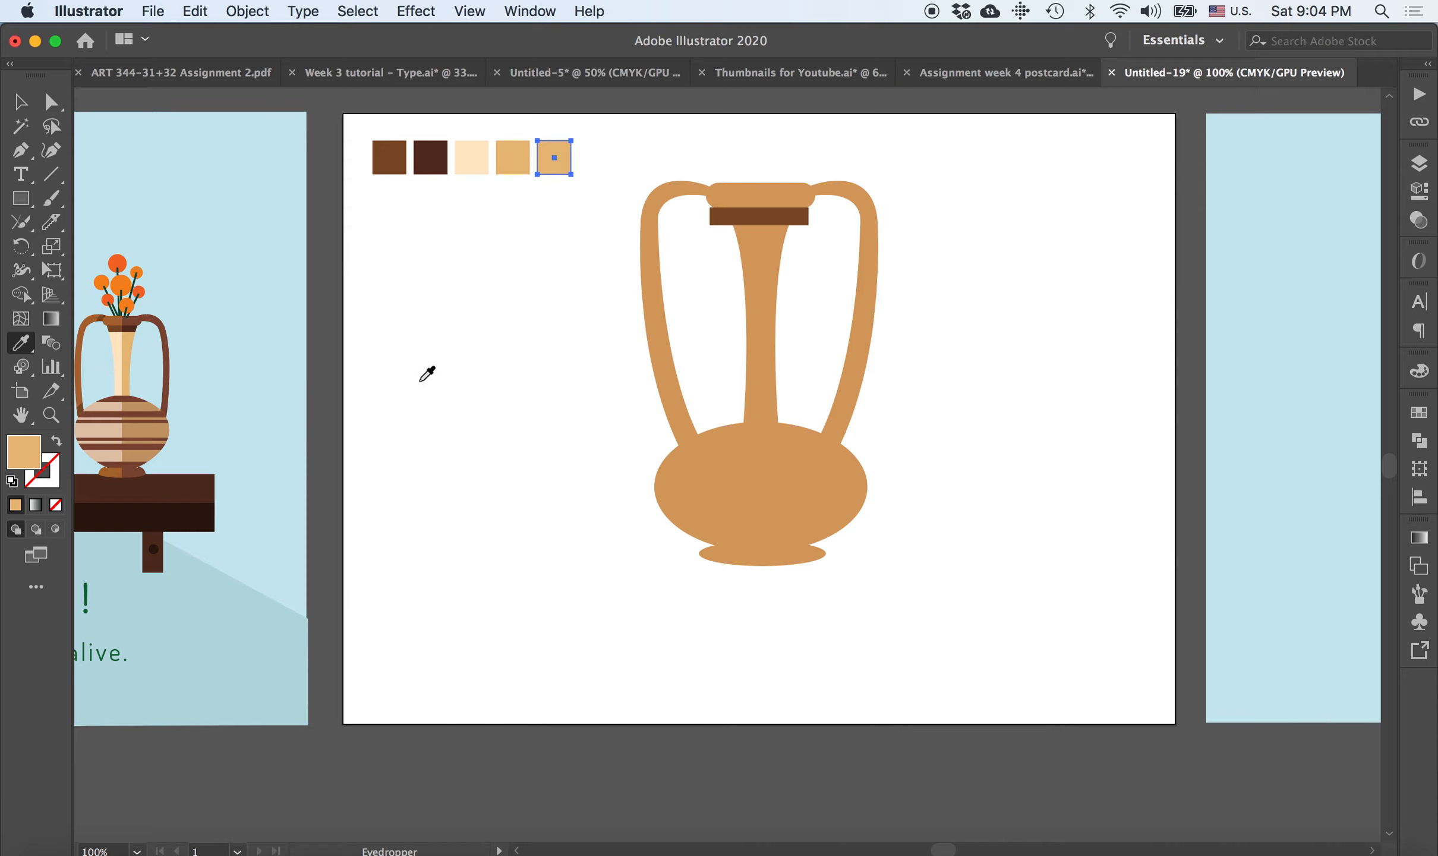
click(118, 399)
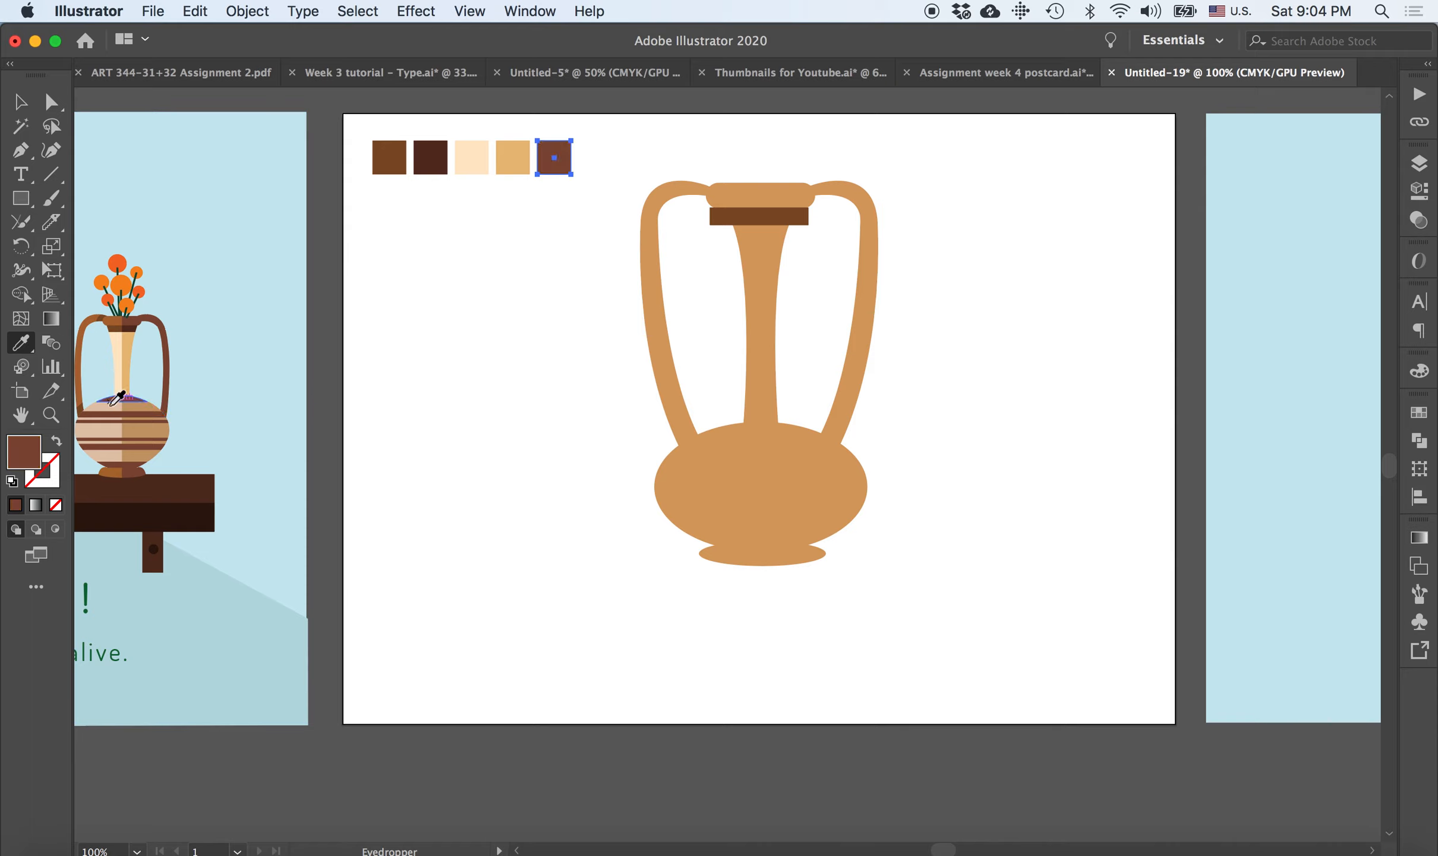
click(100, 406)
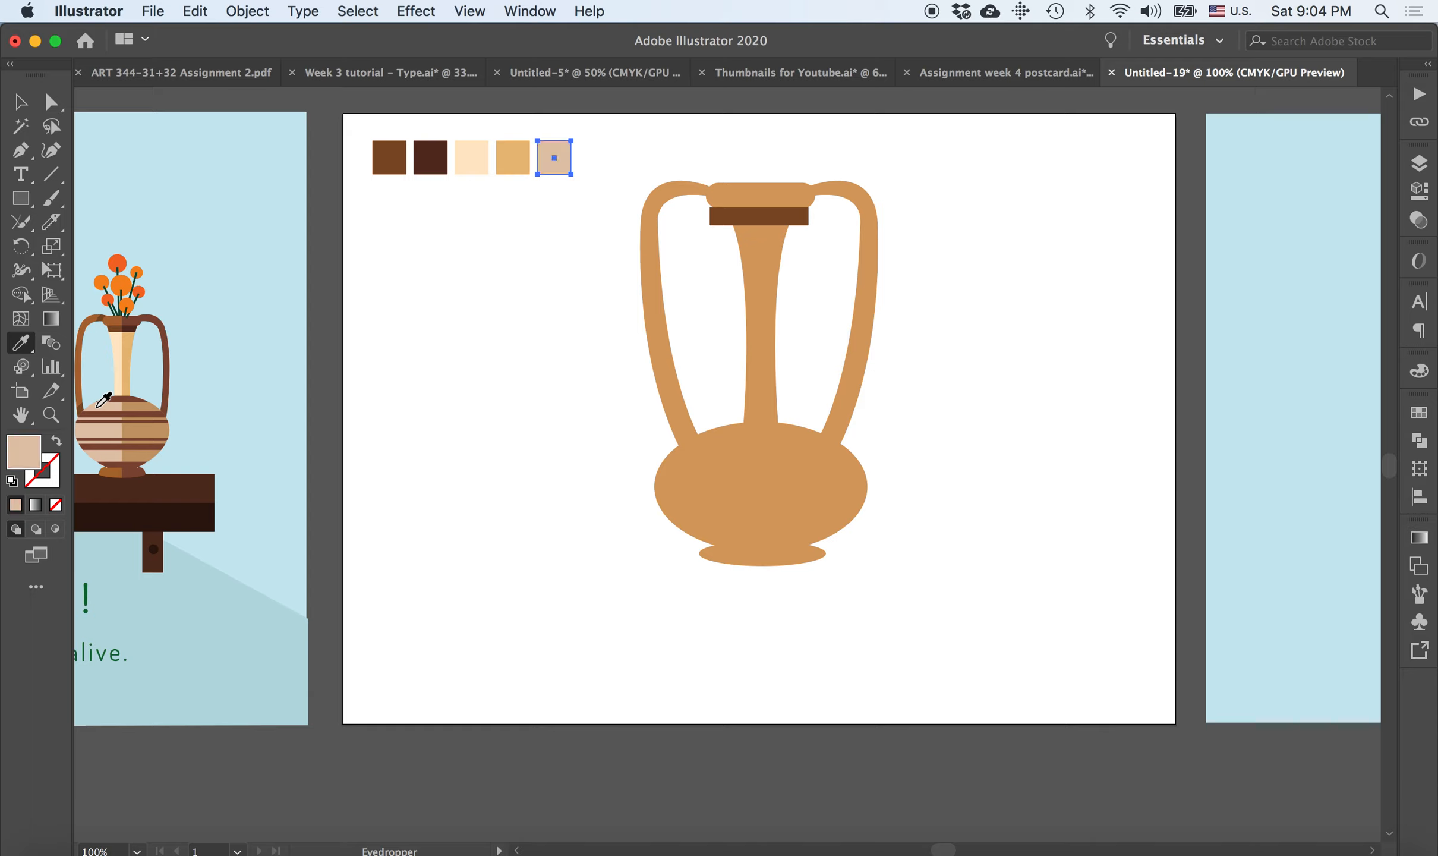
click(20, 104)
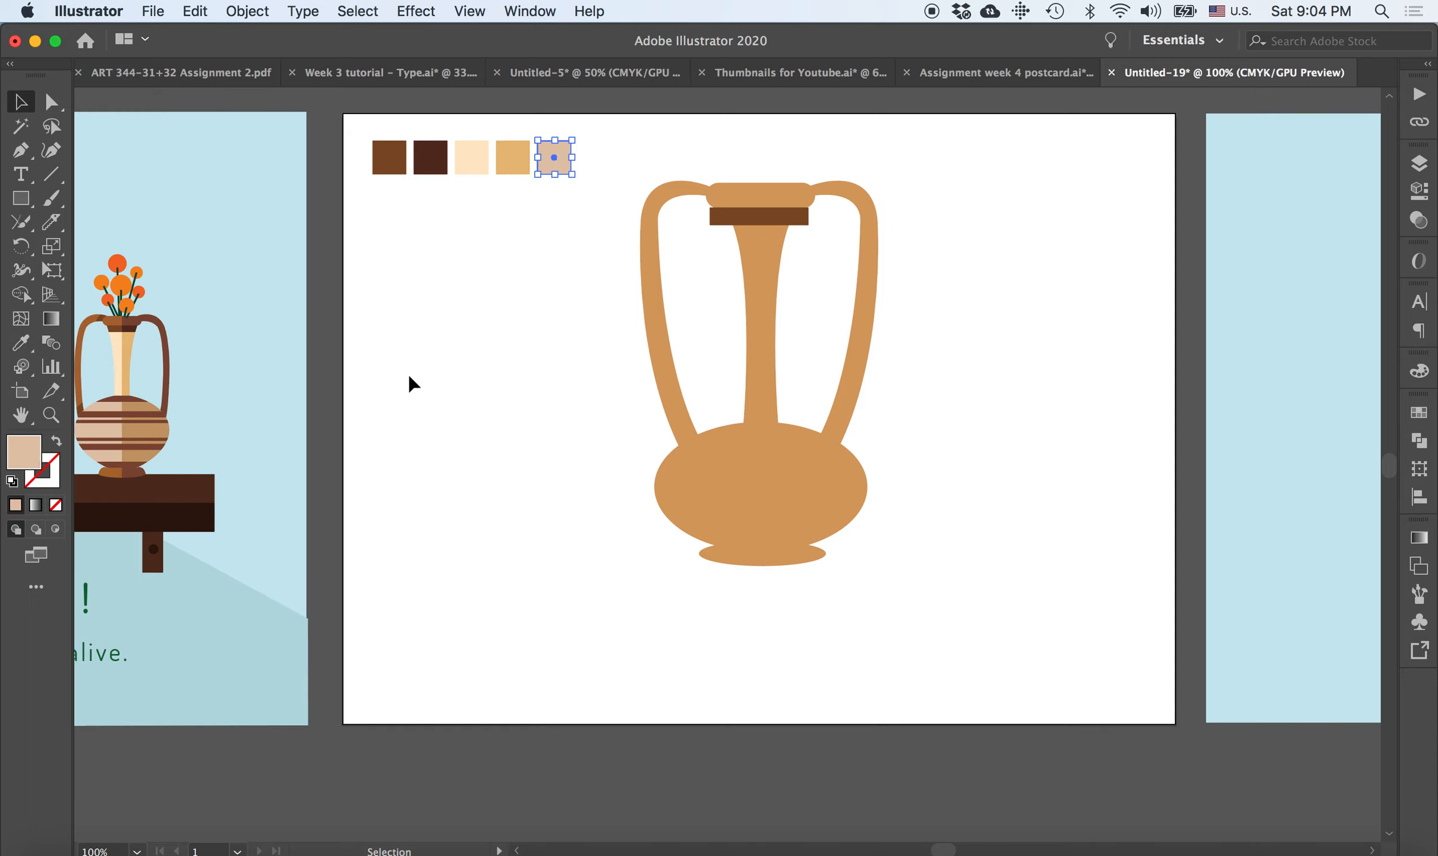
Duplicate the beige square as a sixth one and fill it with the rust brown sampled from the reference vase's lighter handle
drag(562, 170, 599, 172)
click(21, 343)
click(84, 324)
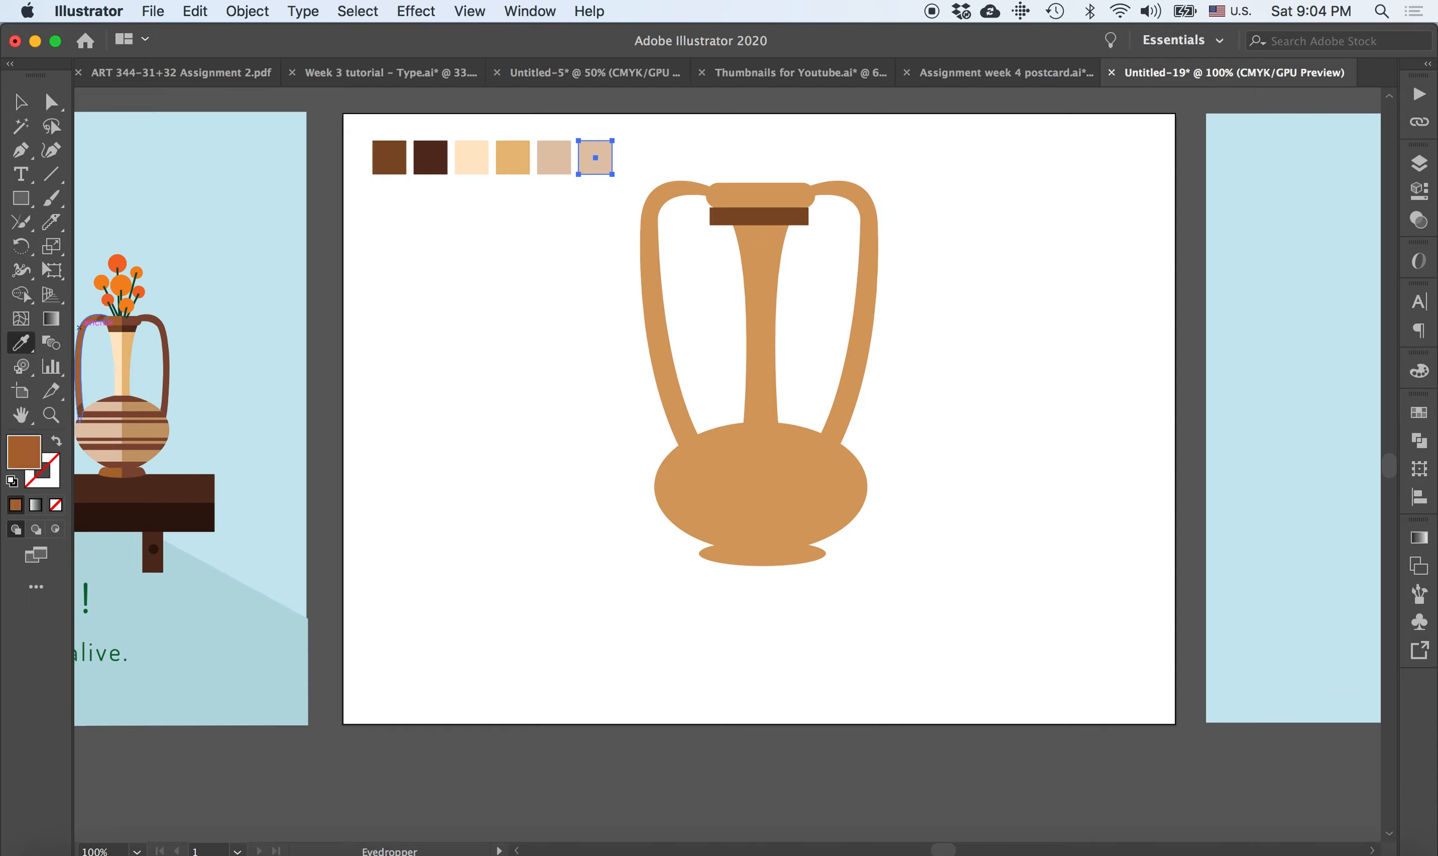
click(20, 102)
click(362, 346)
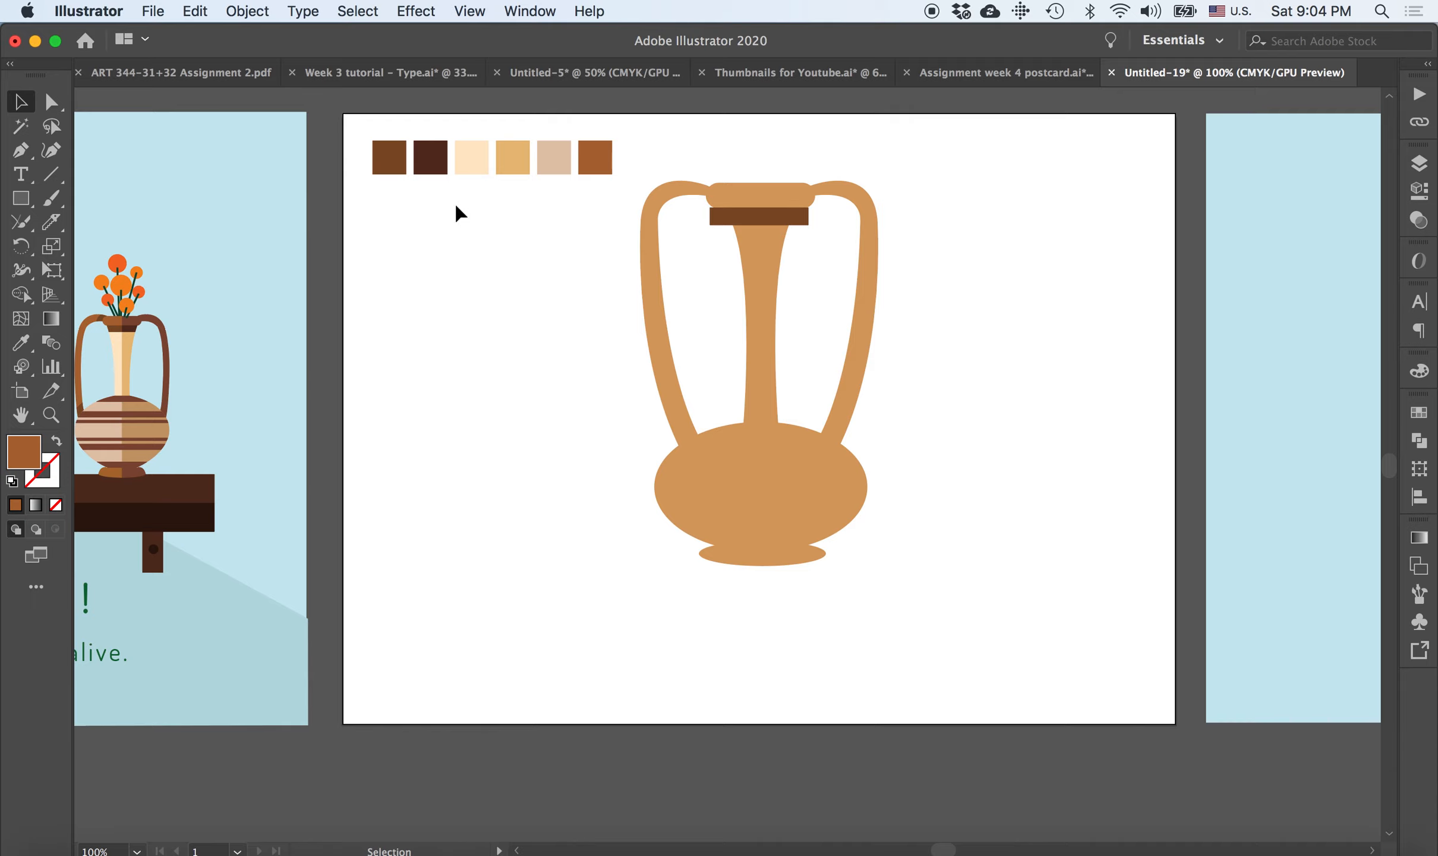
Save the fills of the first two squares, medium brown and dark brown, as new colour swatches
click(1420, 413)
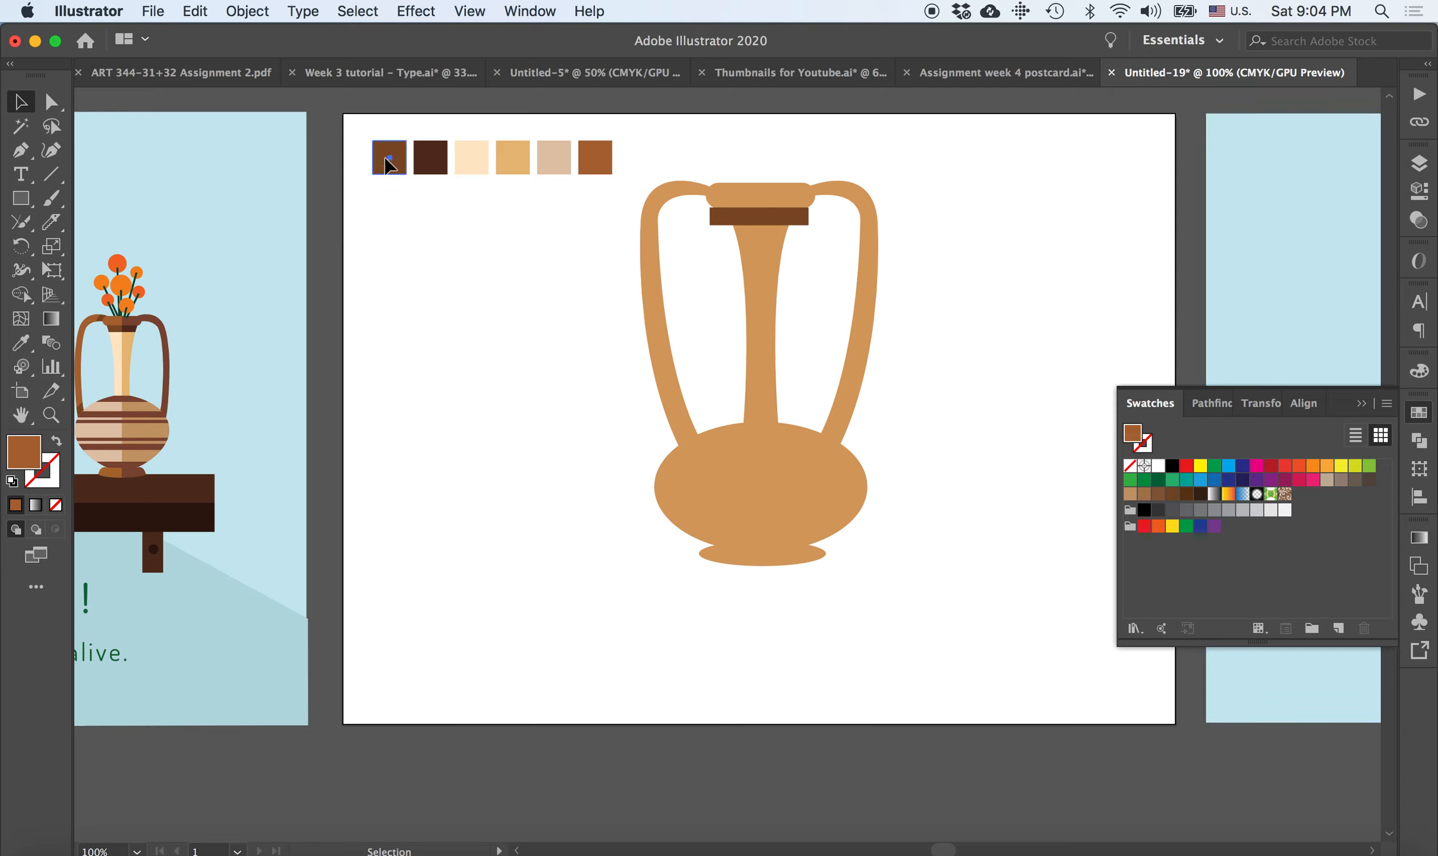
click(386, 156)
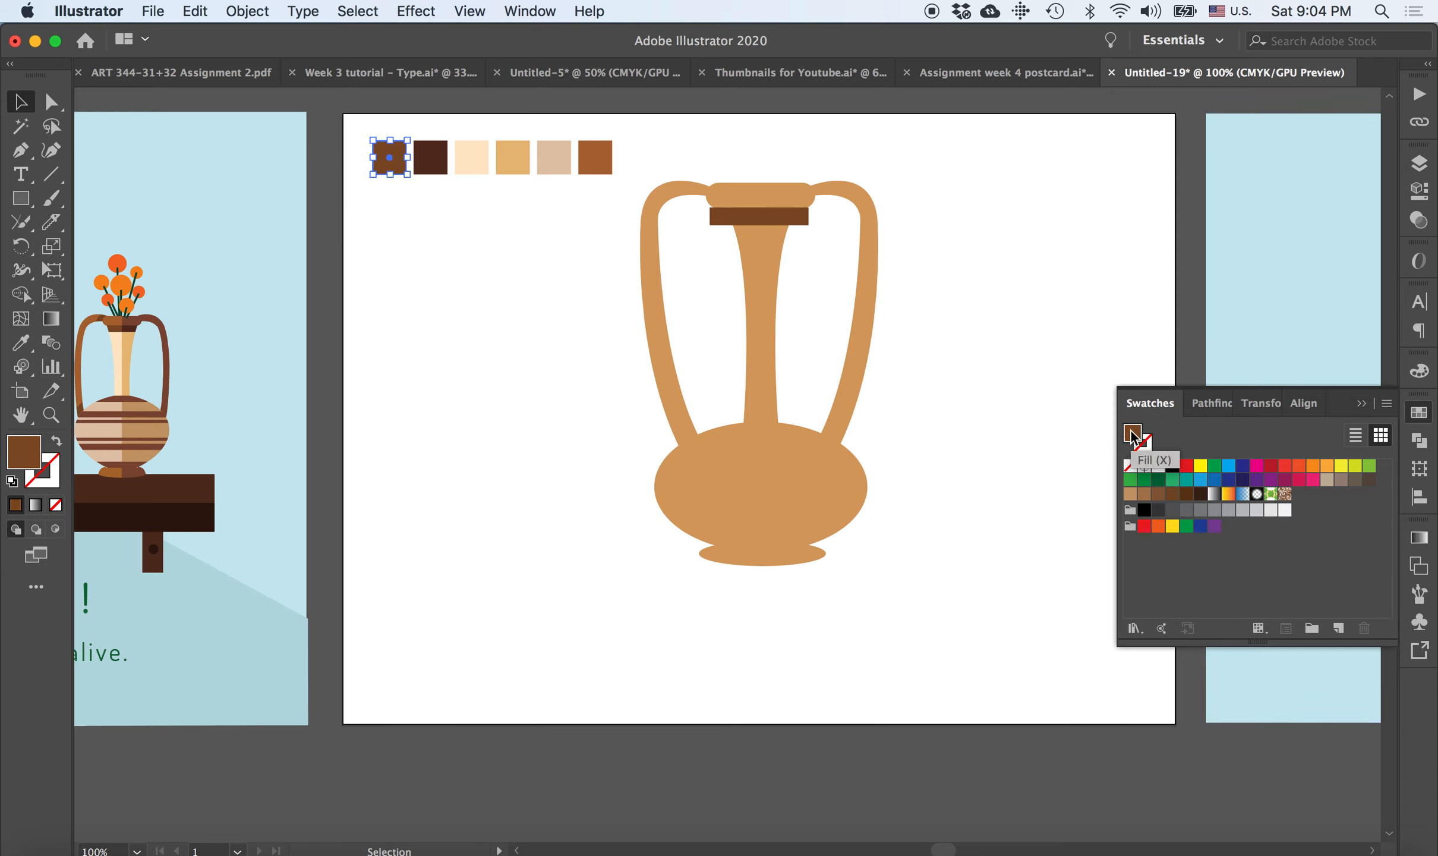
drag(1134, 436, 1241, 535)
click(1170, 570)
click(430, 159)
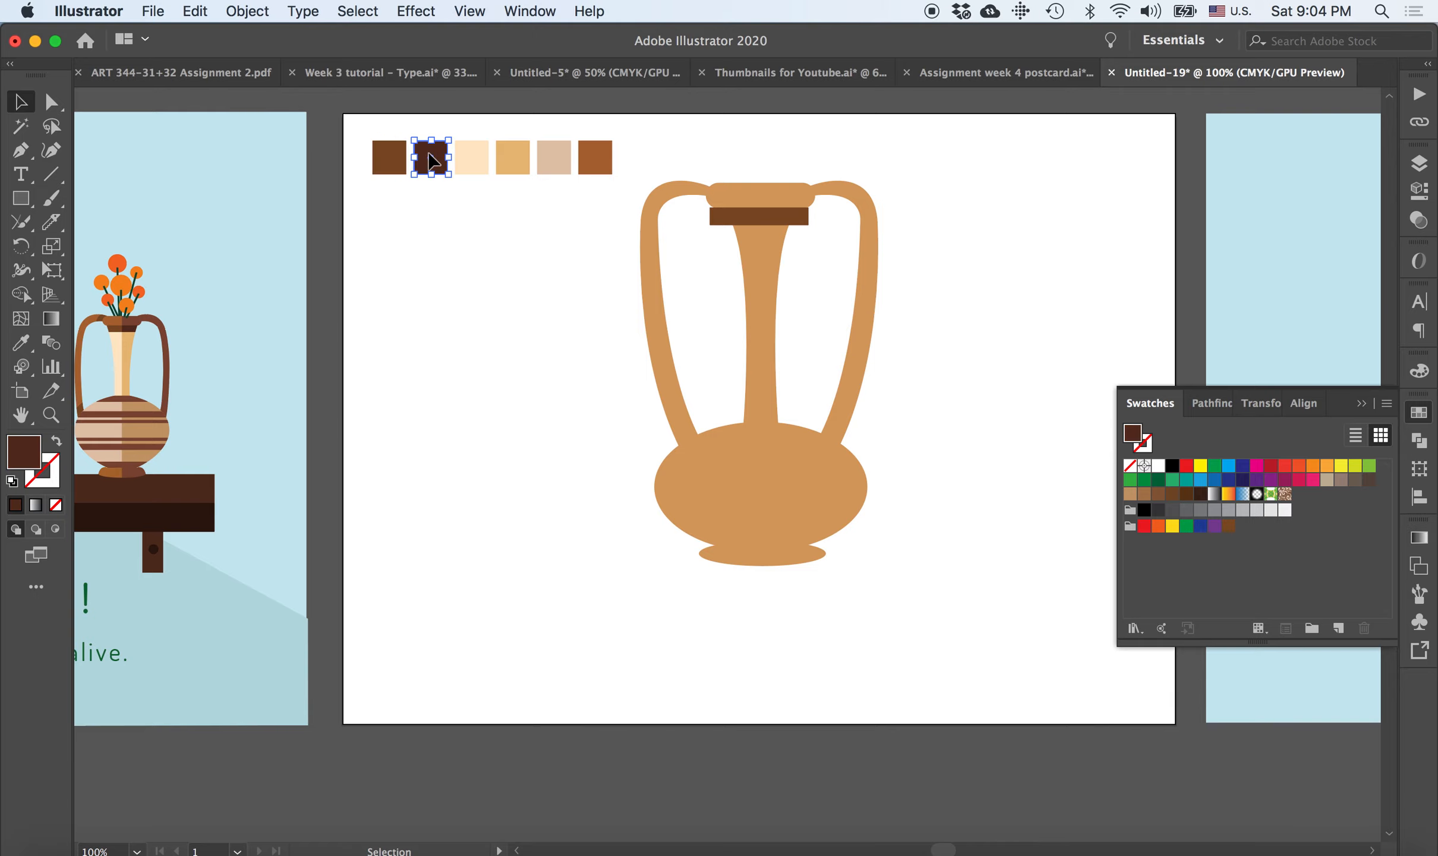
mouse_move(1132, 440)
mouse_down()
mouse_move(1255, 568)
mouse_move(1245, 532)
mouse_move(1320, 499)
mouse_up()
Save the fills of the third and fourth squares, cream and golden tan, as new colour swatches
click(475, 163)
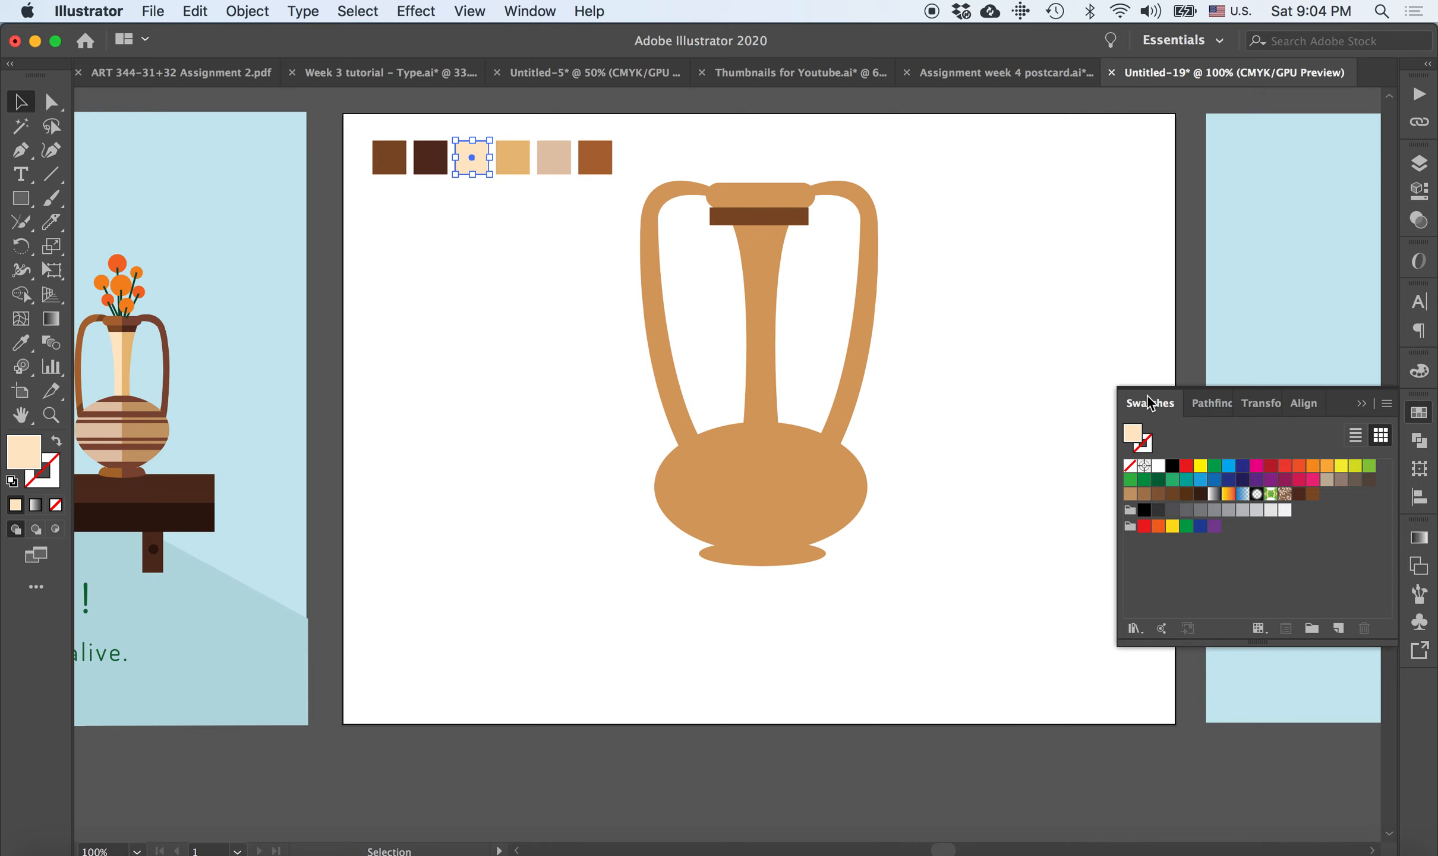
click(1414, 414)
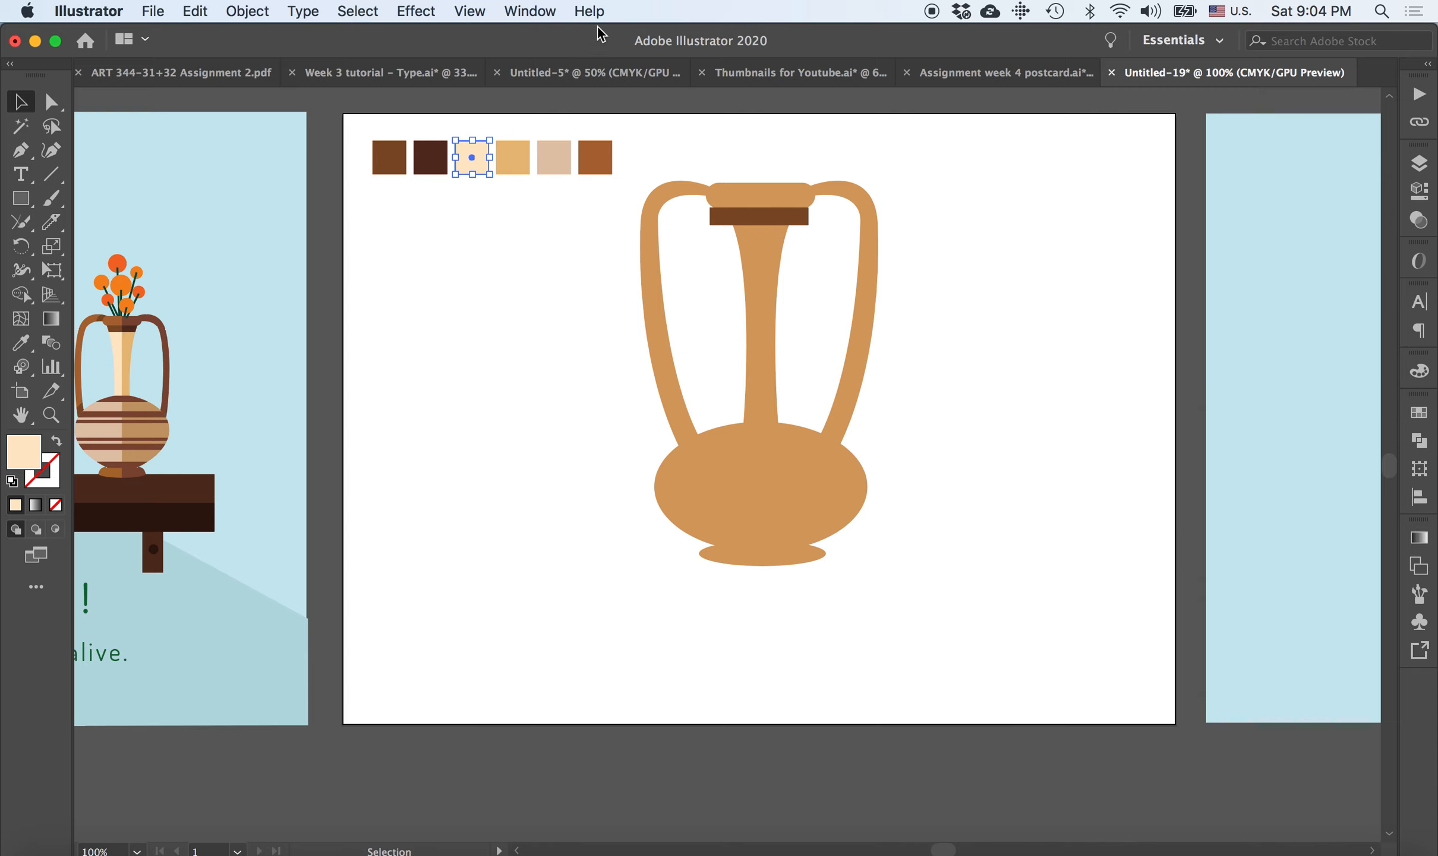
click(530, 11)
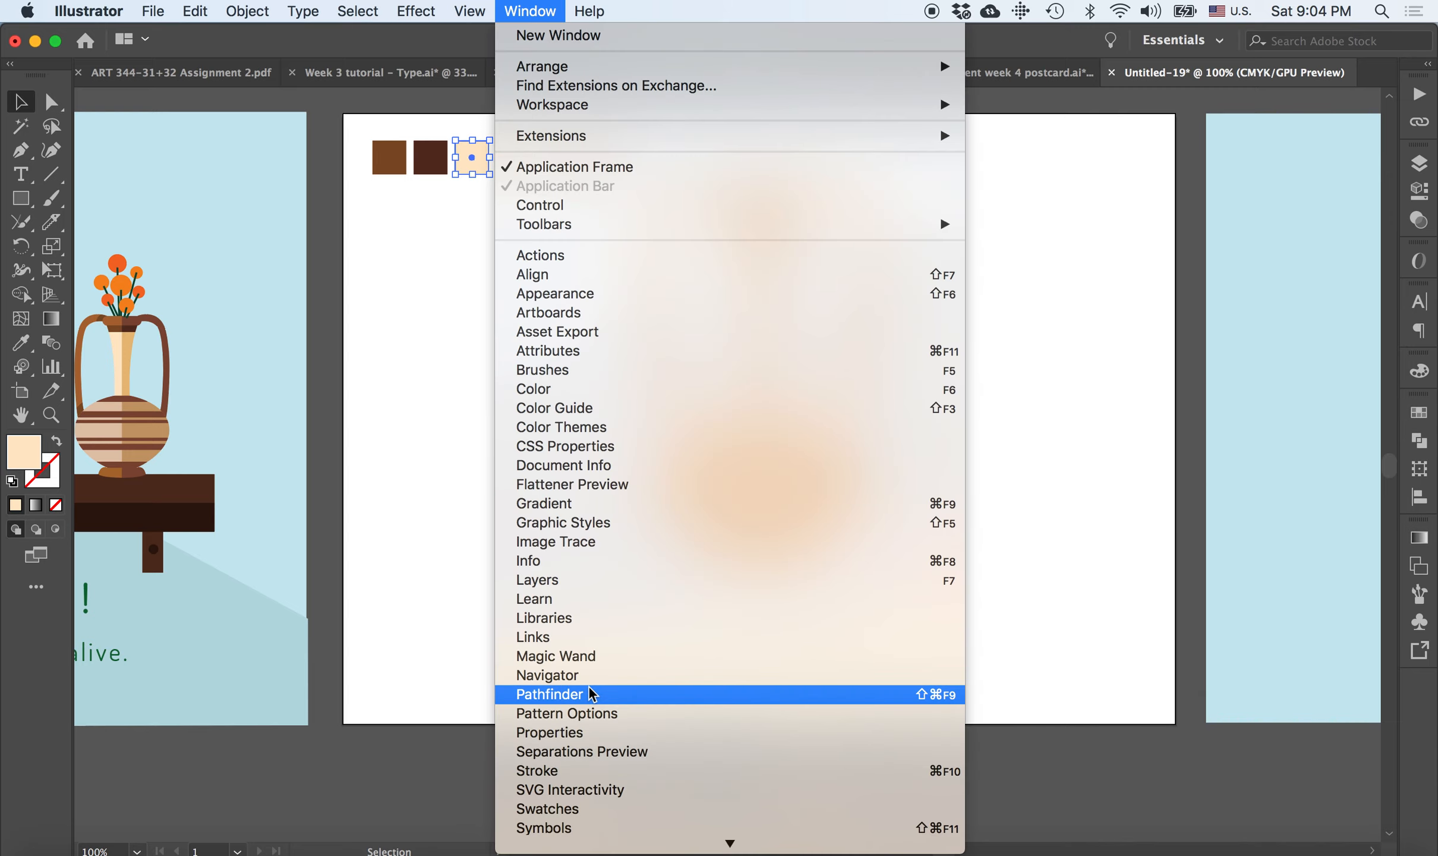
click(586, 816)
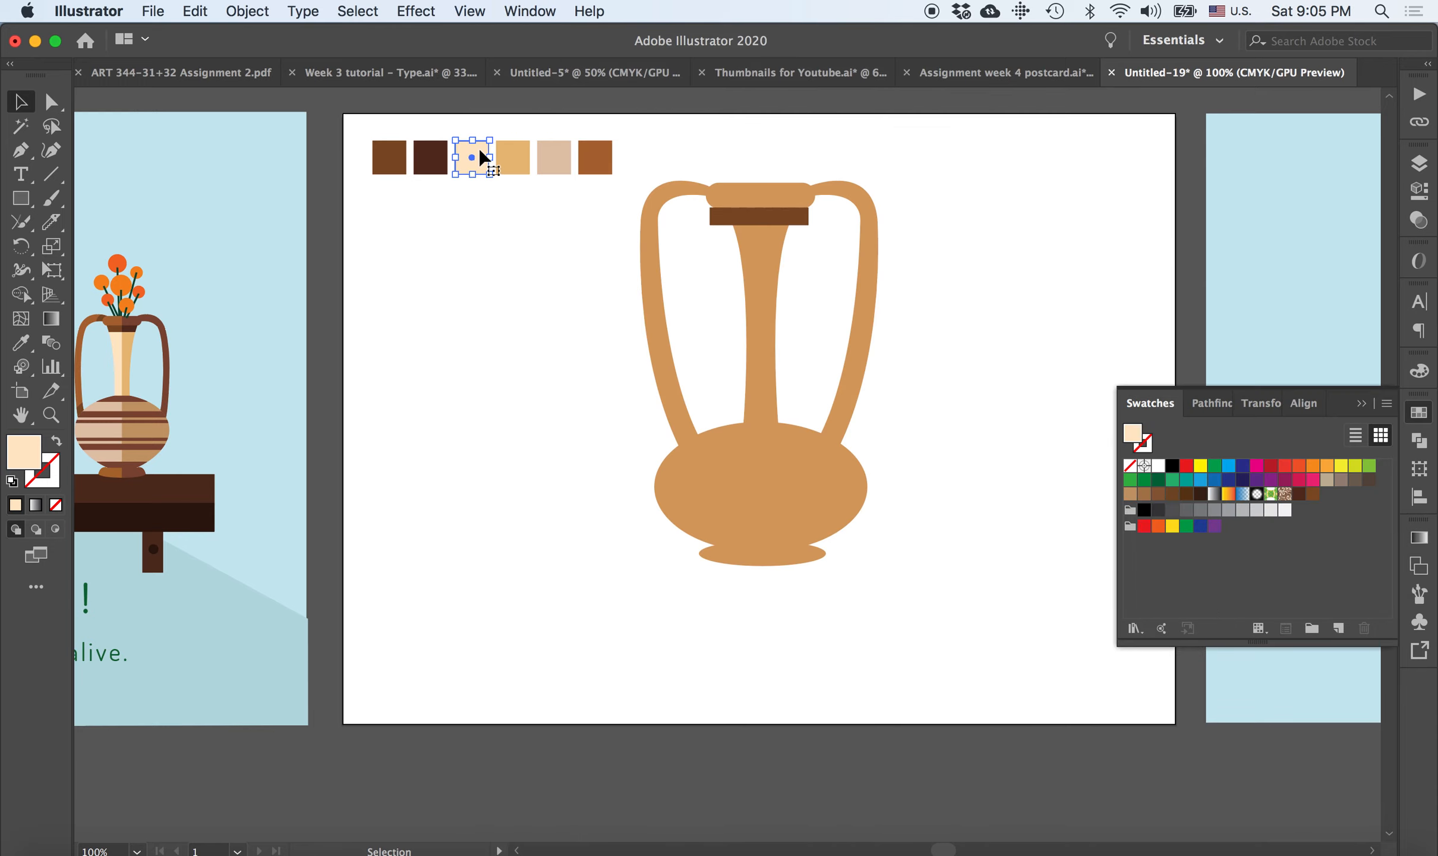
drag(1136, 437, 1329, 504)
click(516, 167)
drag(1133, 434, 1345, 493)
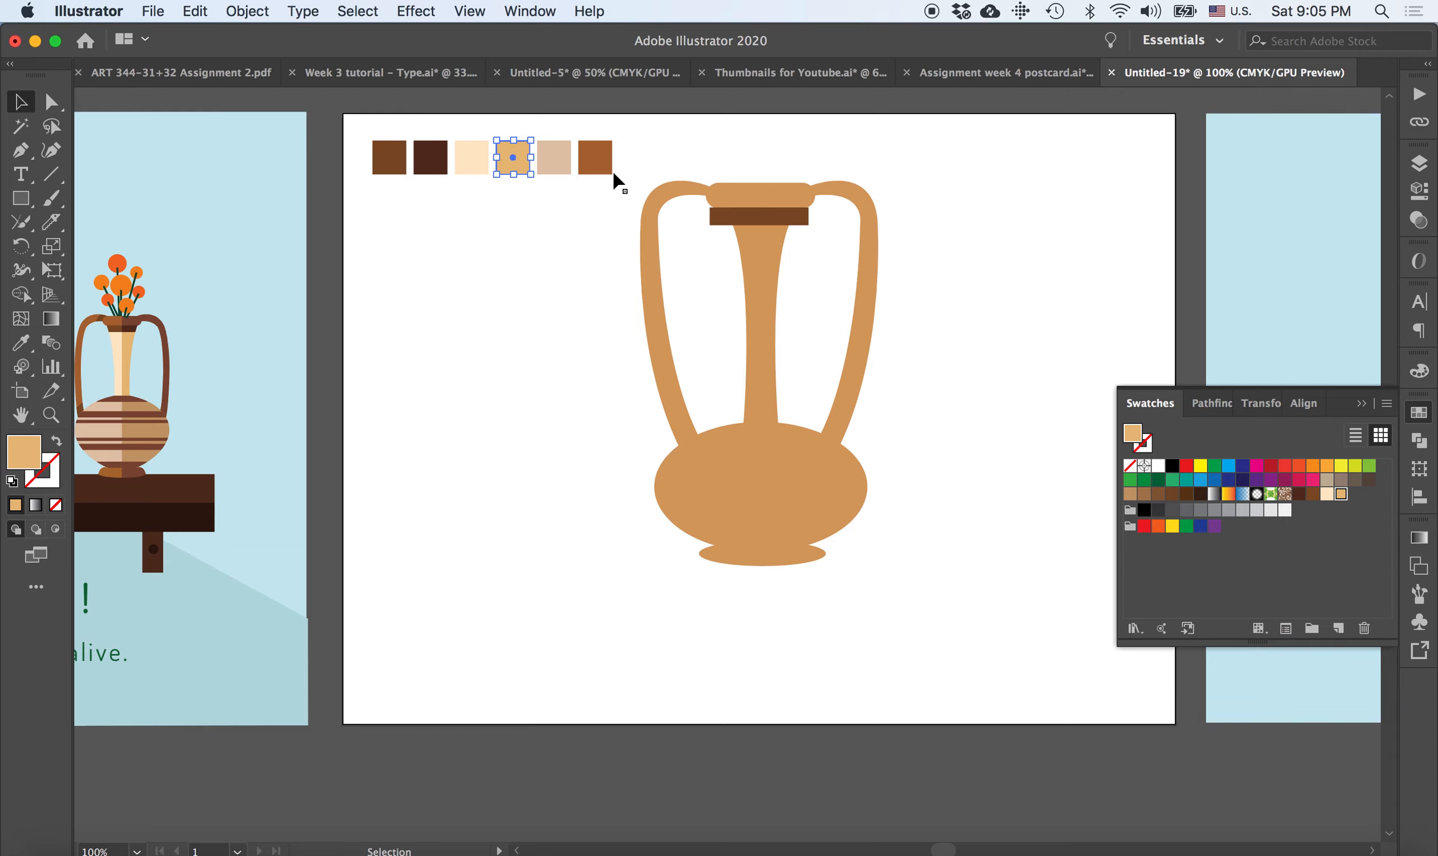
Save the fills of the fifth and sixth squares, beige and rust brown, as new colour swatches
click(564, 168)
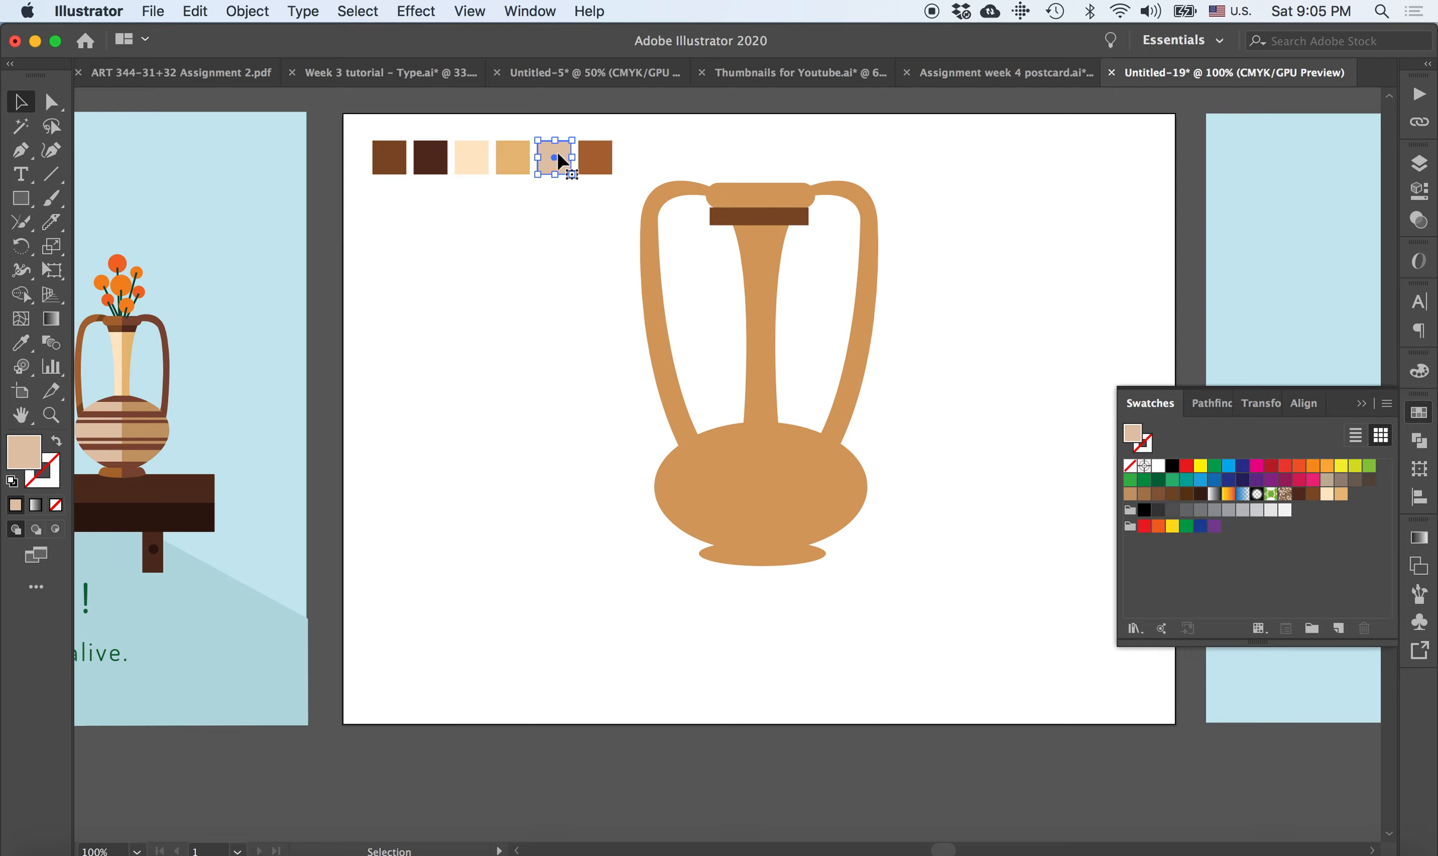
drag(1133, 440, 1356, 497)
click(1351, 592)
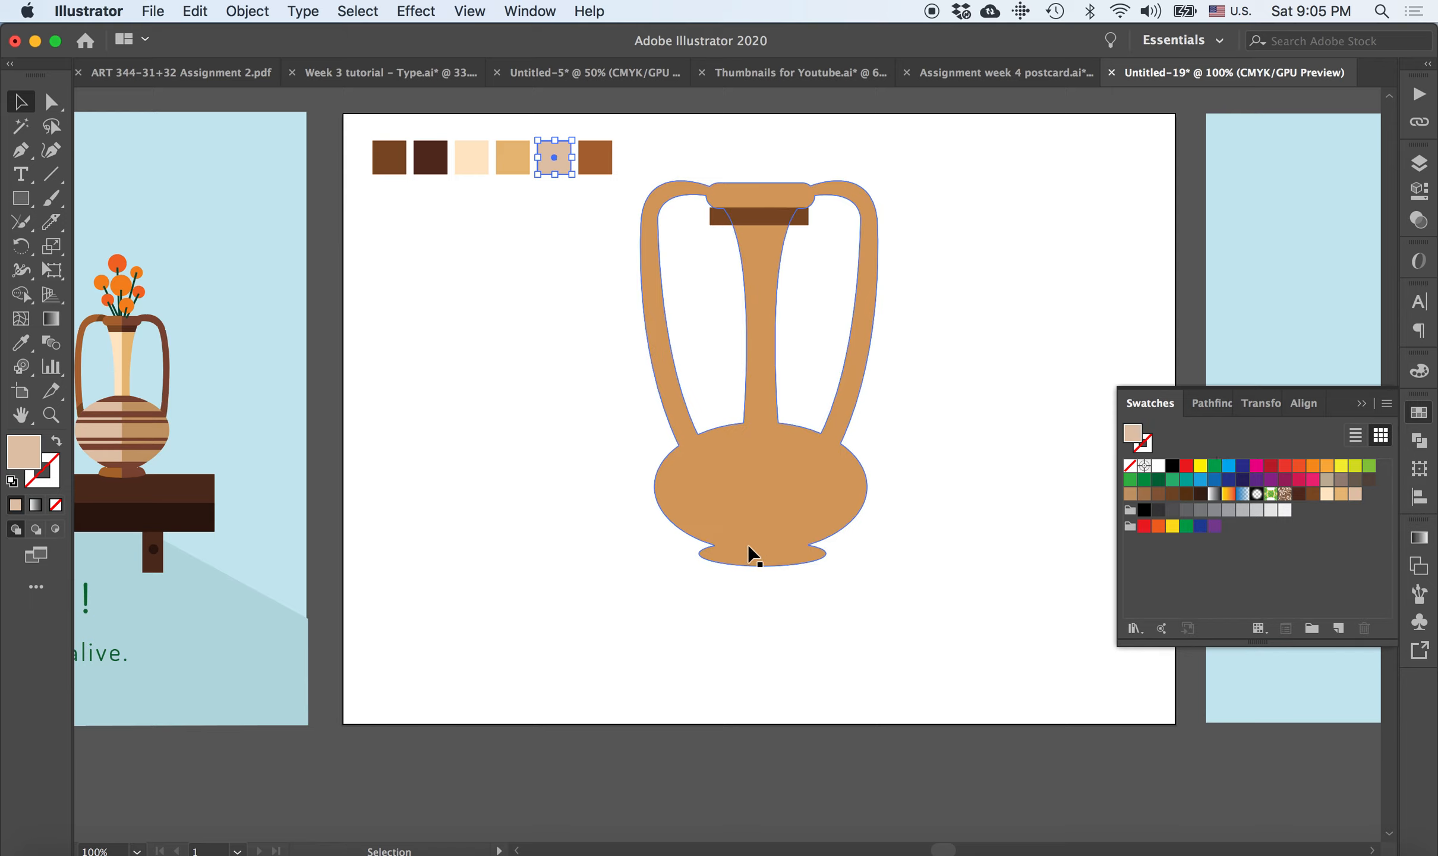
click(593, 156)
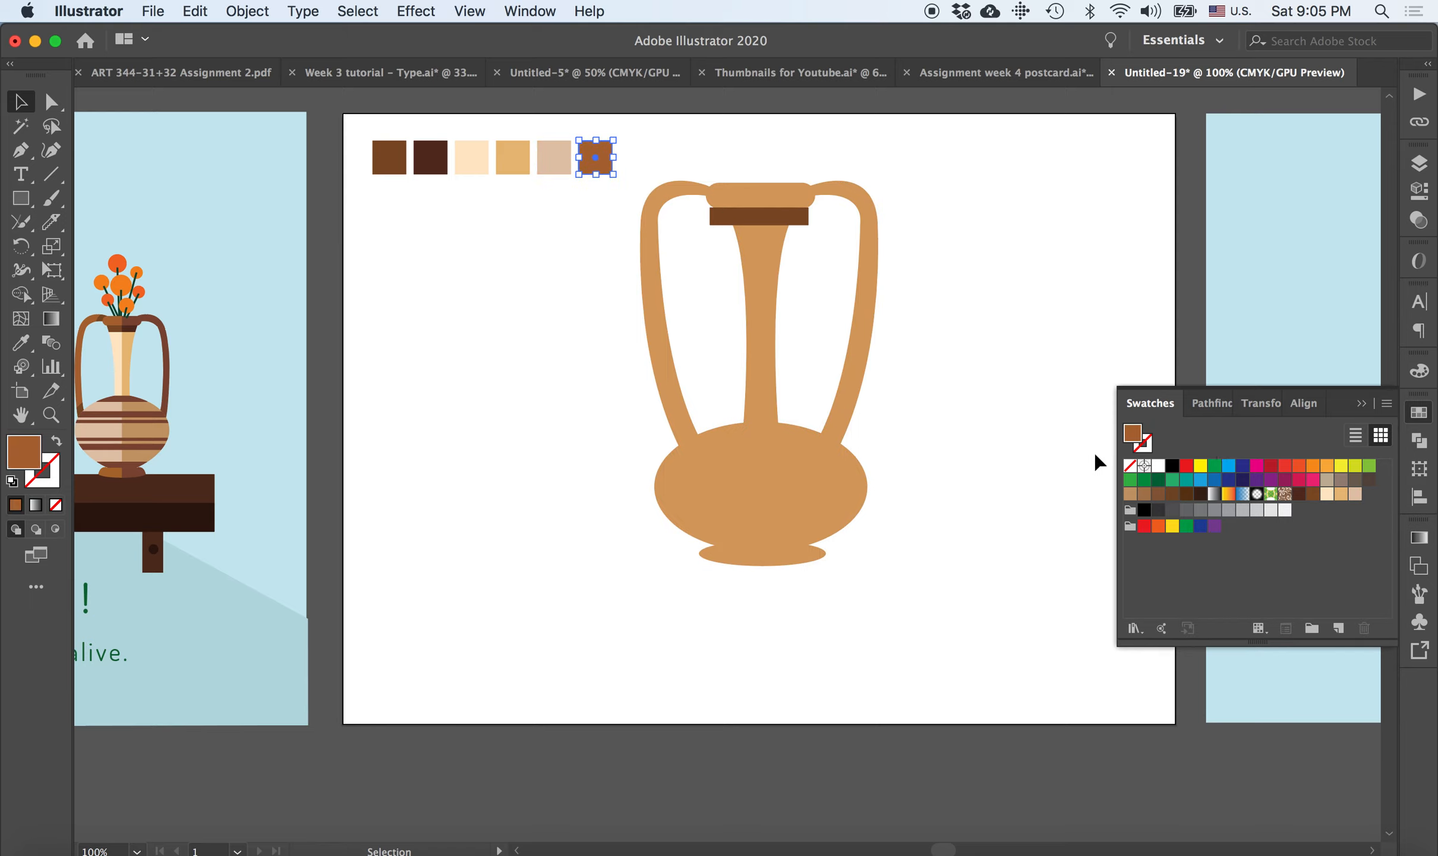
drag(1208, 454, 1374, 506)
click(668, 167)
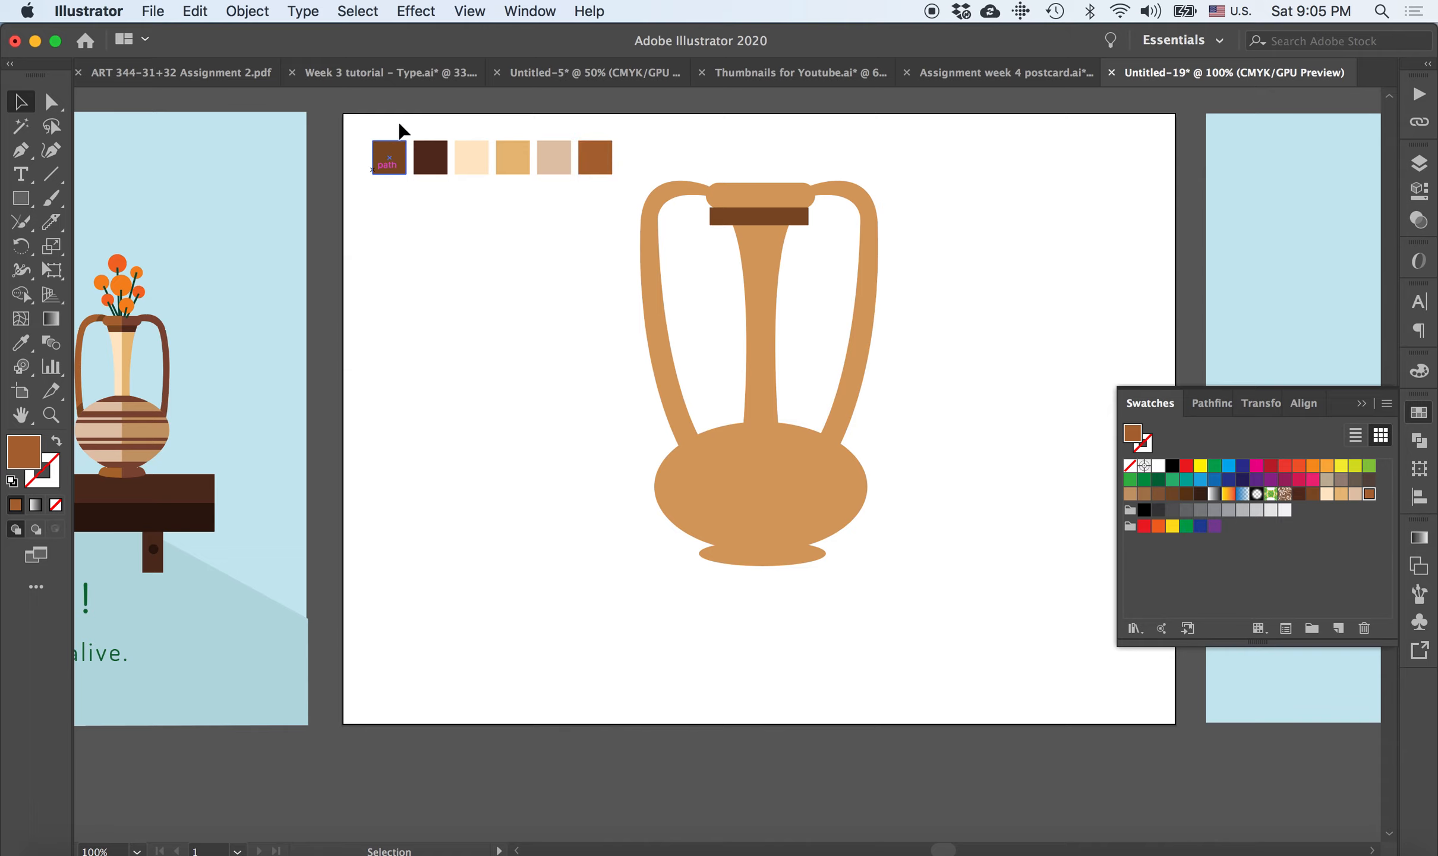
Close the swatches and delete all six sample colour squares from the artboard
click(797, 221)
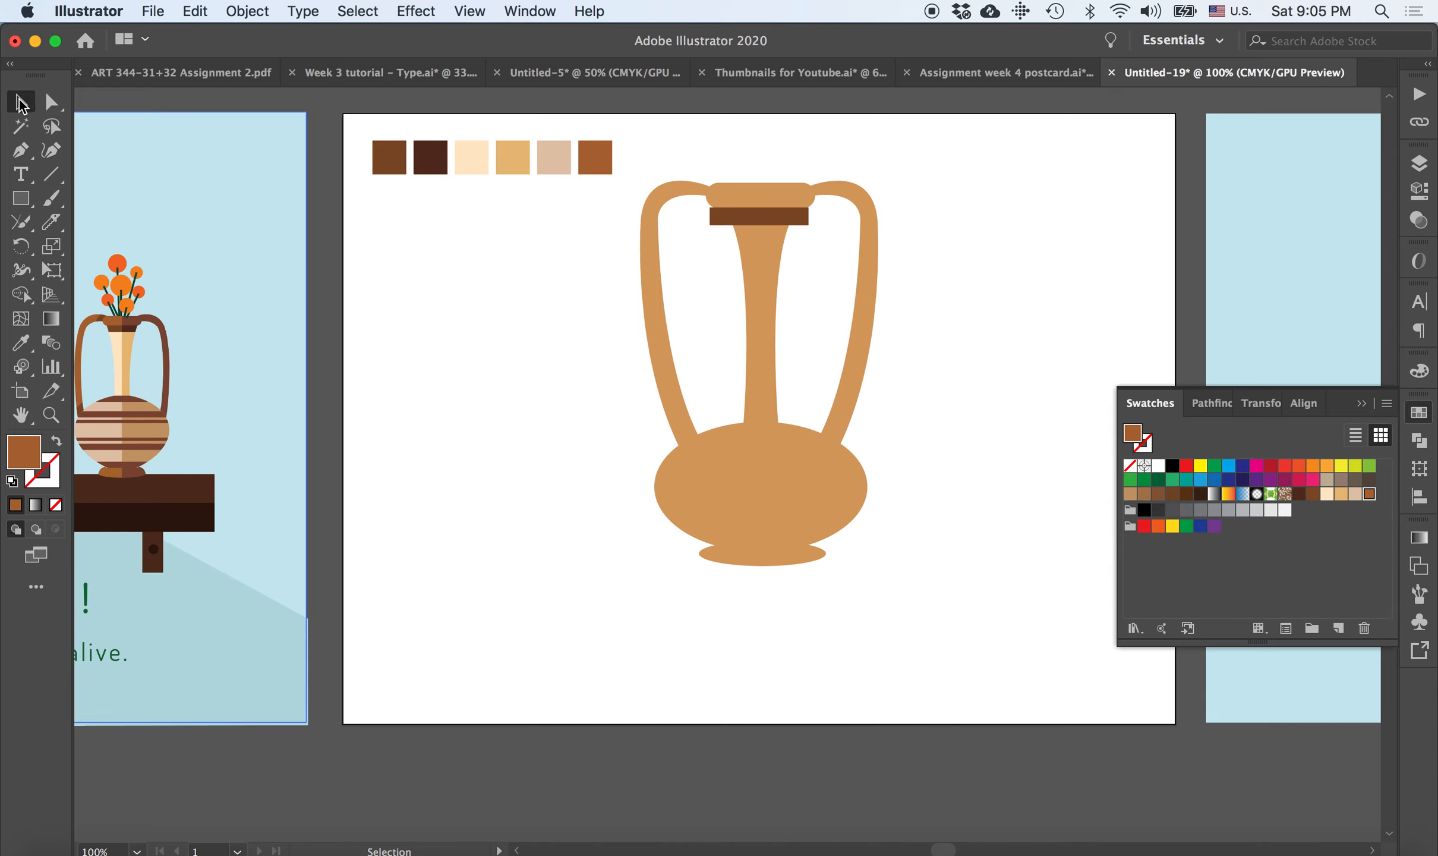
click(761, 217)
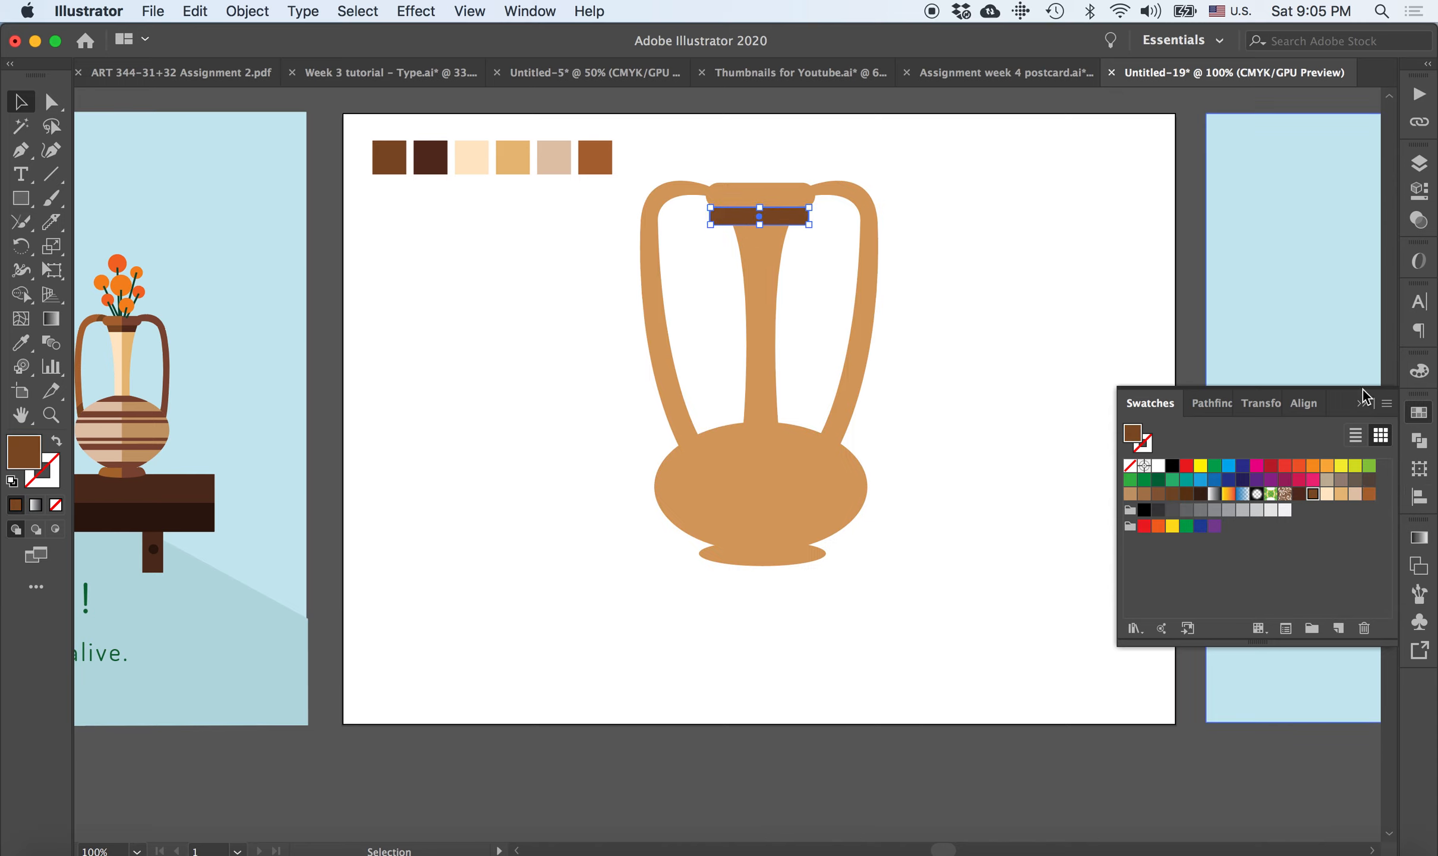
click(1364, 406)
drag(355, 132, 603, 173)
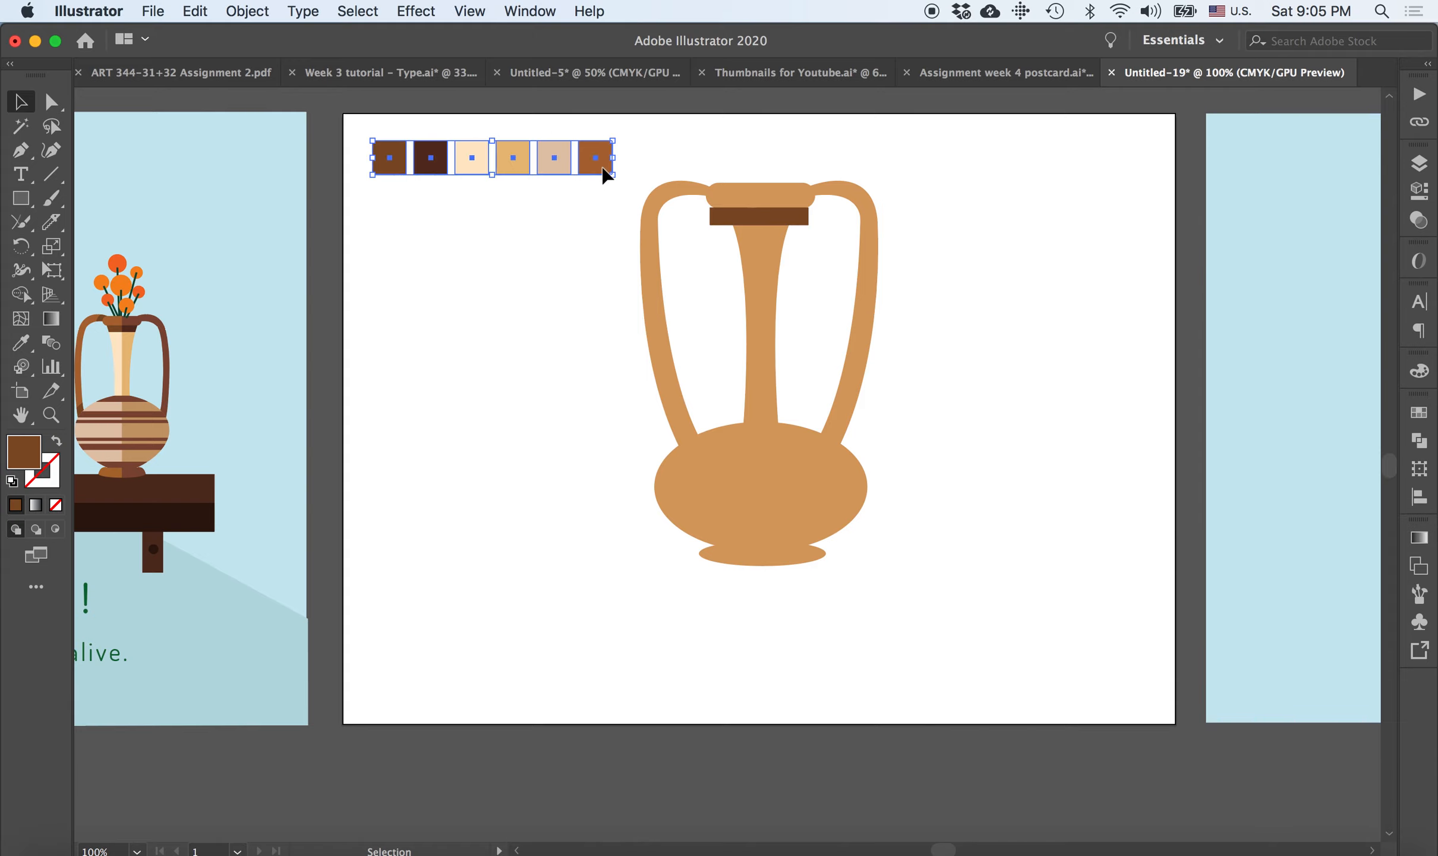
key(Delete)
Duplicate the brown band under the rim straight down to the base of the vase's neck, just above the round body
scroll(774, 372, left, 3)
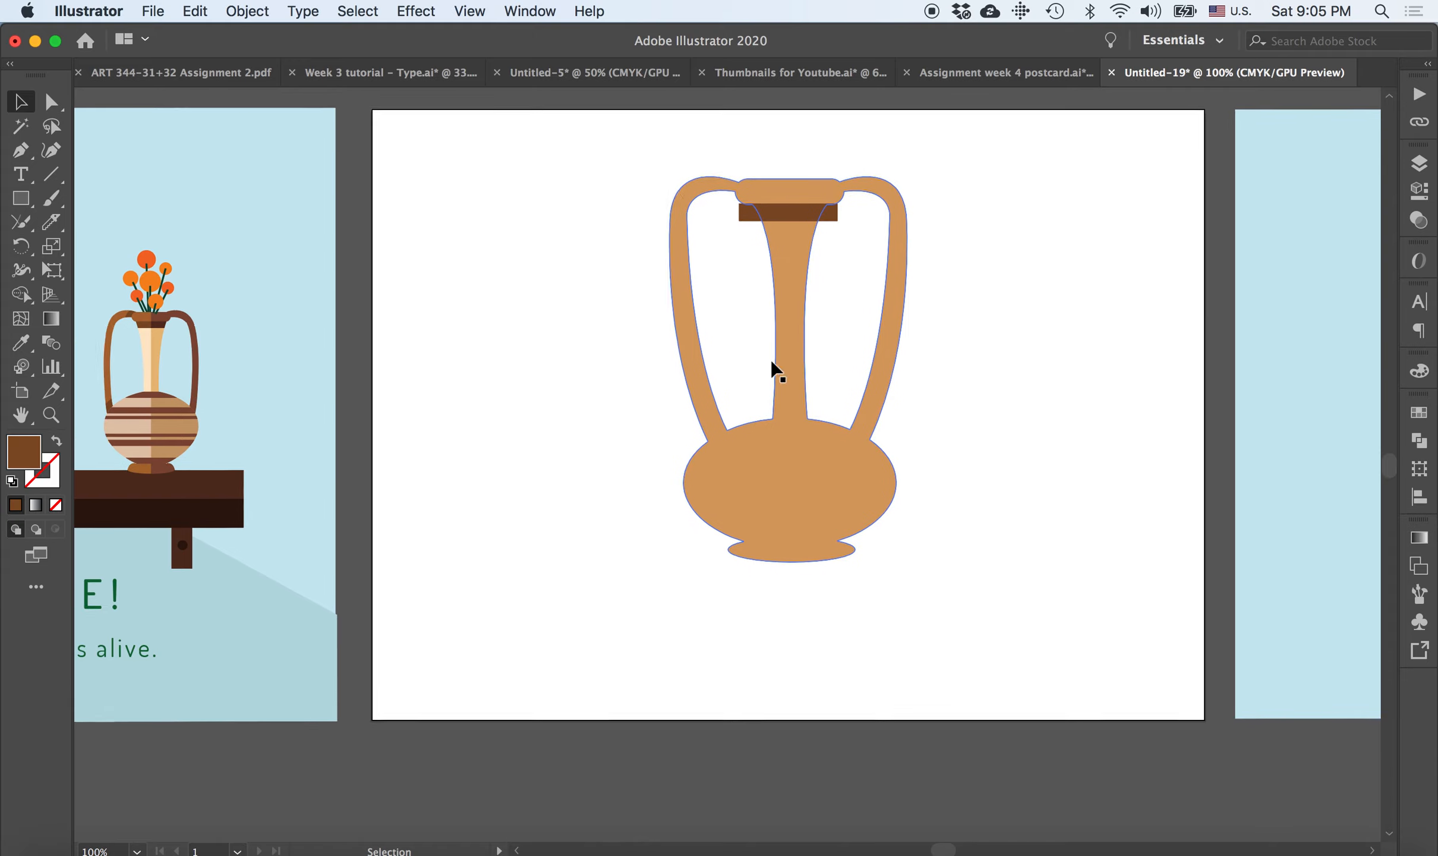
key(super+equal)
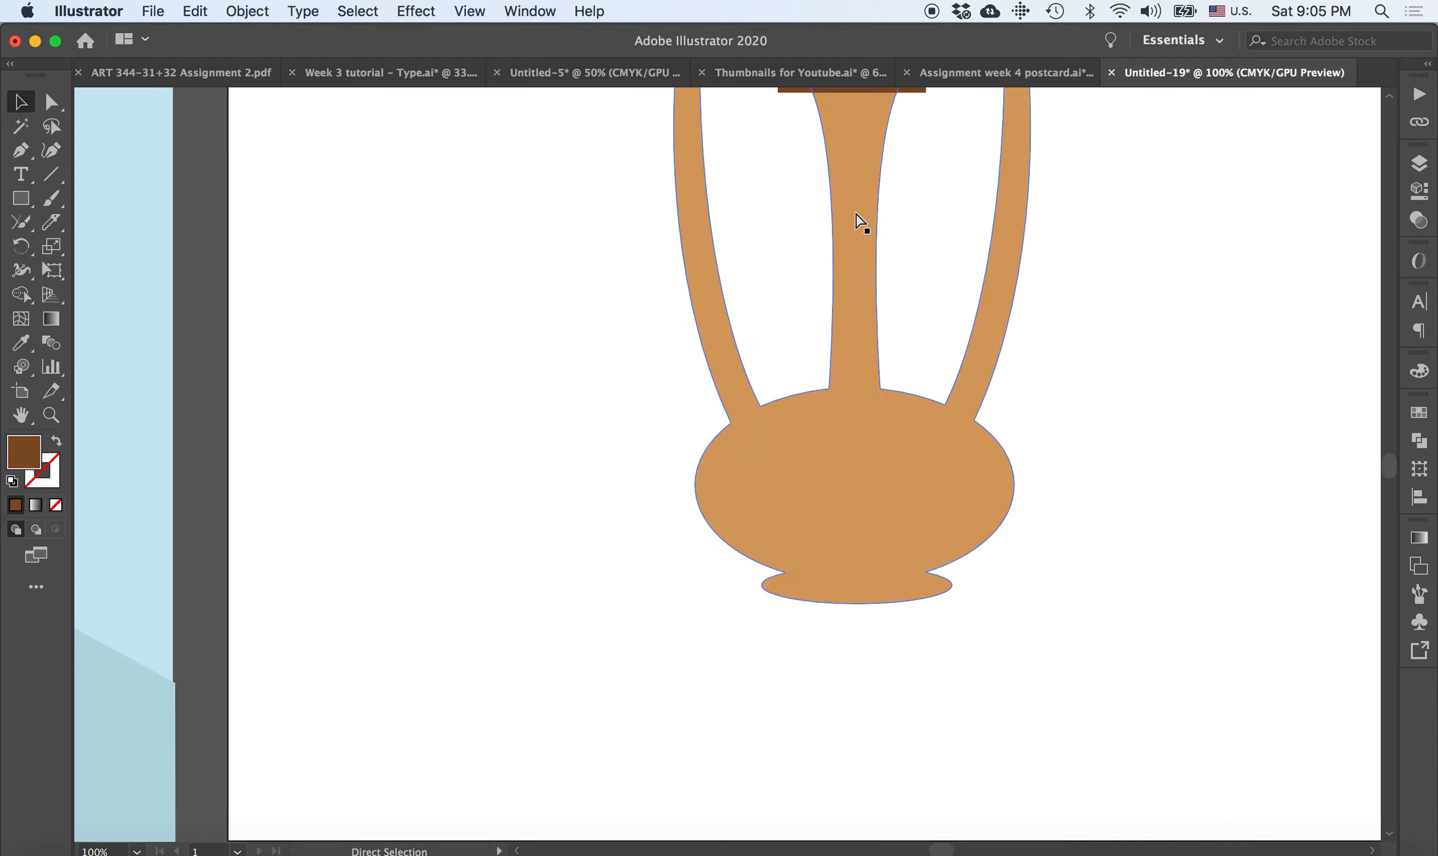
scroll(824, 297, up, 4)
scroll(790, 311, right, 1)
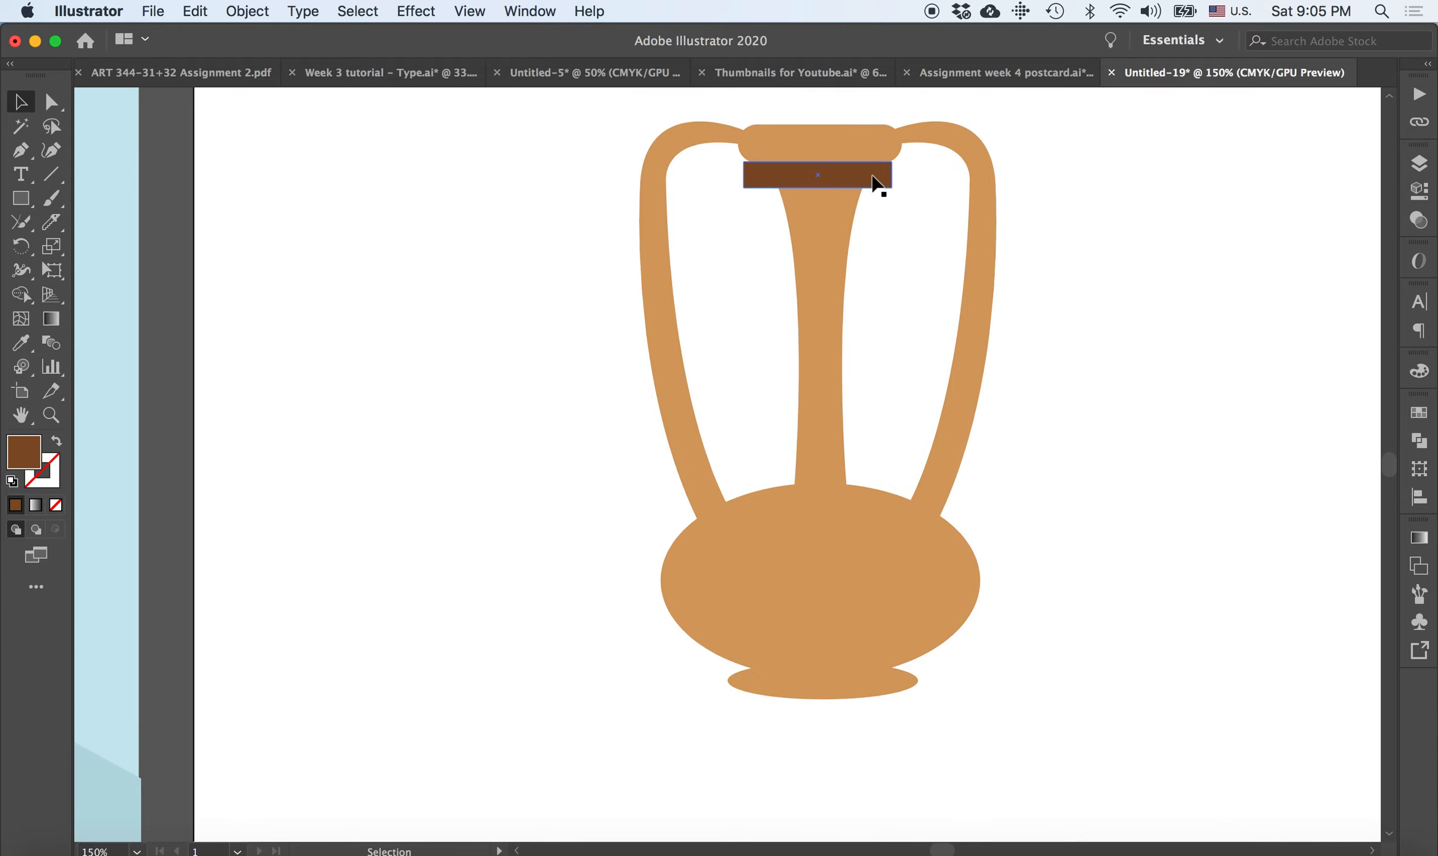
click(872, 191)
drag(873, 262, 875, 478)
click(882, 411)
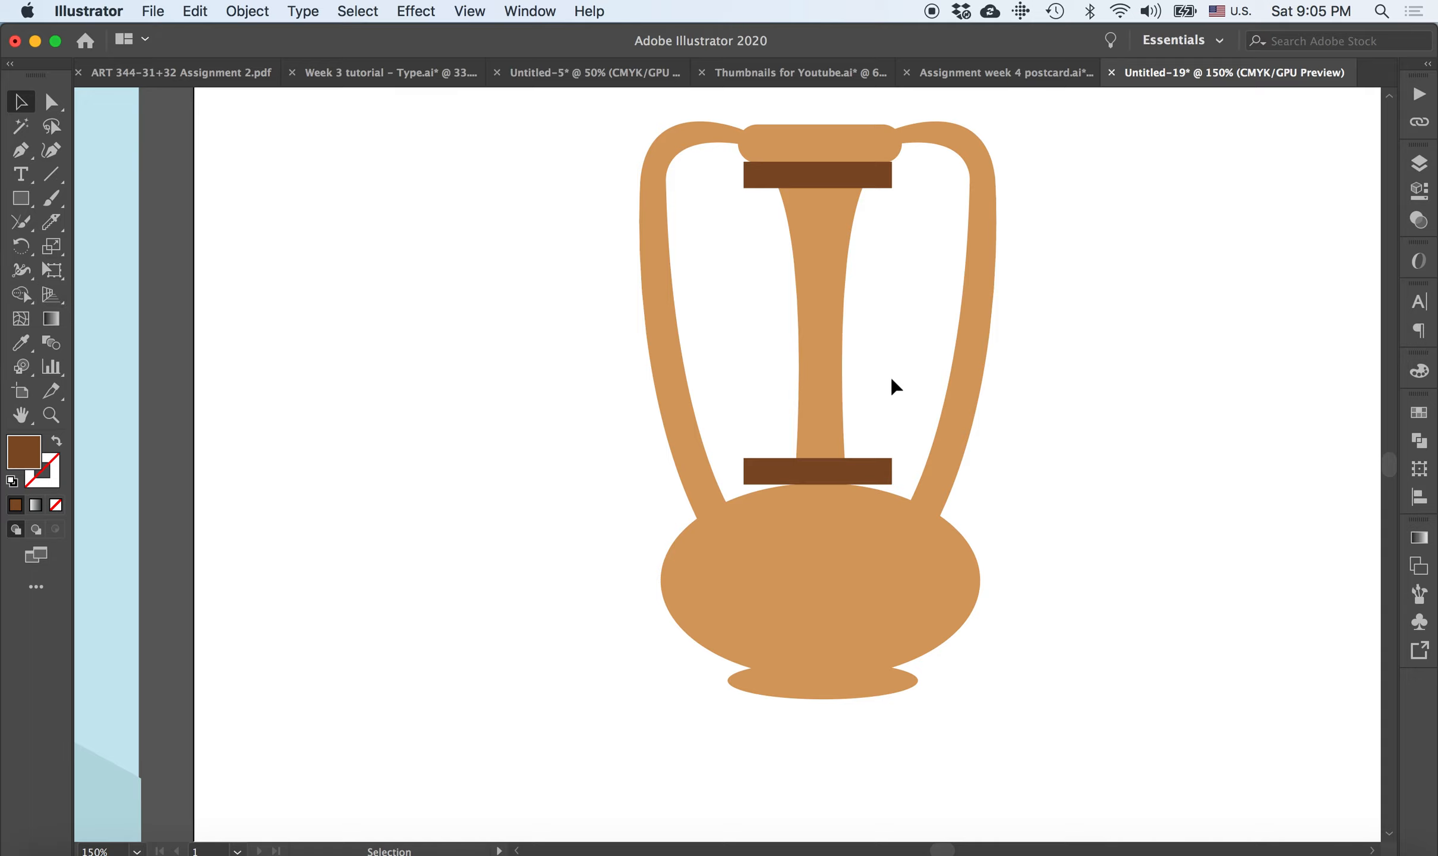
Duplicate the brown neck-base band onto the upper part of the round body and widen it past both sides of the body
click(857, 479)
drag(870, 471, 1001, 533)
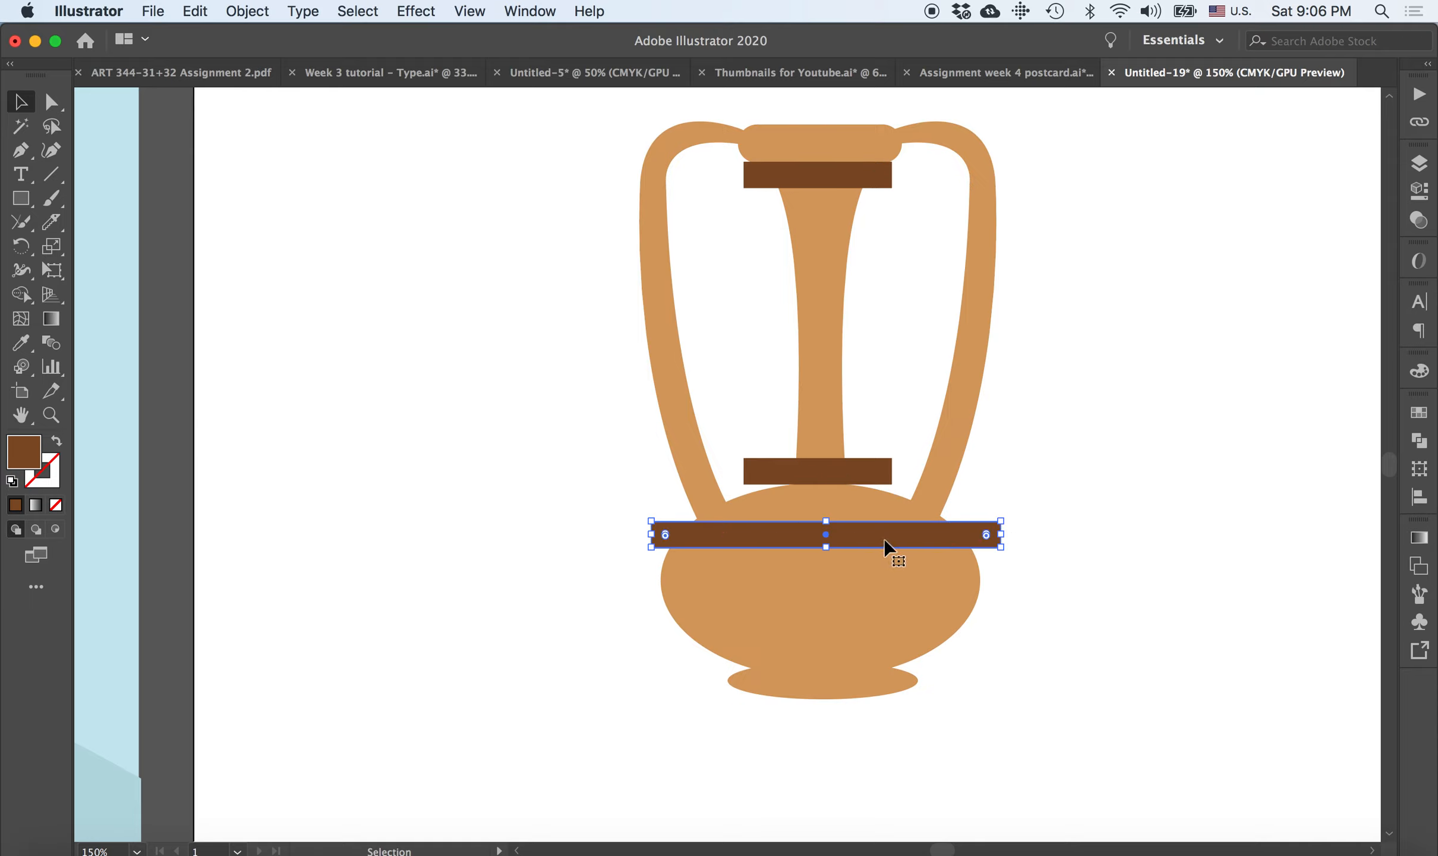
click(1062, 495)
Duplicate the wide body band just below itself and thin the copy to about half its height
drag(897, 549, 897, 601)
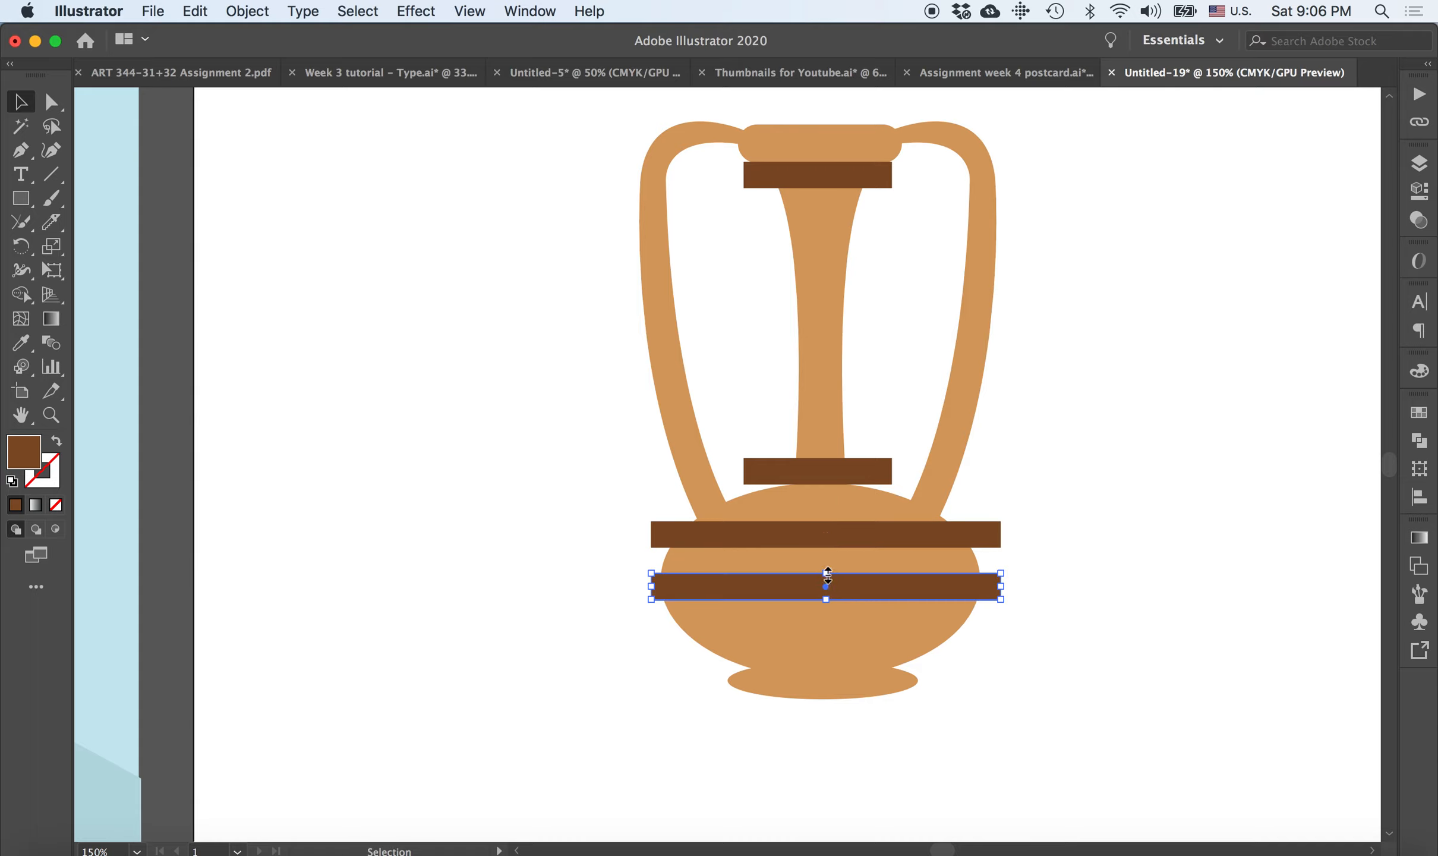
mouse_move(828, 573)
mouse_down()
mouse_move(829, 589)
mouse_move(840, 559)
mouse_up()
click(1104, 583)
Duplicate the thin and thick body bands onto the lower body in mirrored order, with the thin band above the thick one
click(972, 540)
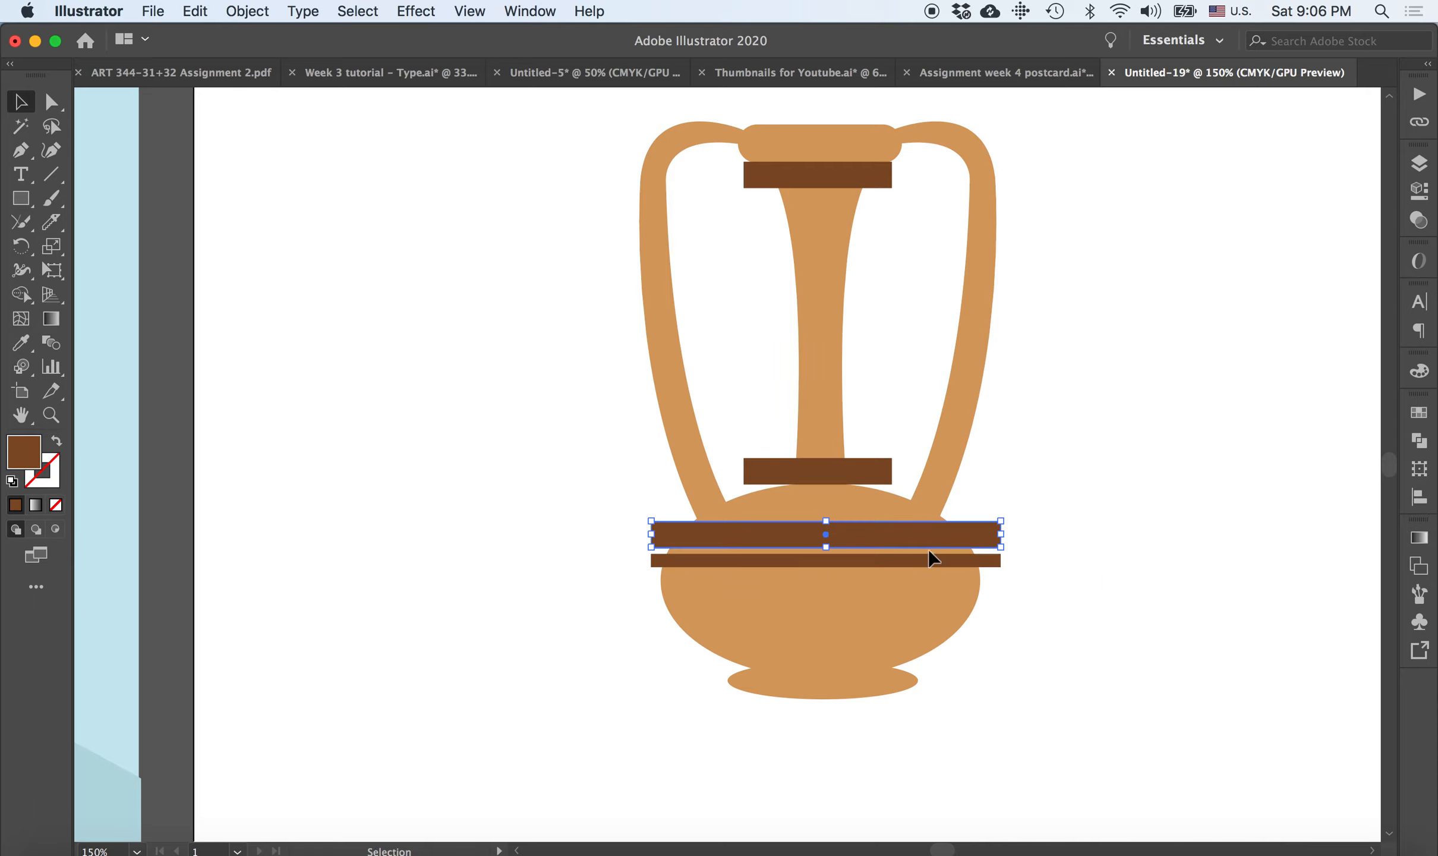
click(1049, 590)
drag(957, 563, 960, 605)
click(1055, 597)
drag(958, 549, 978, 640)
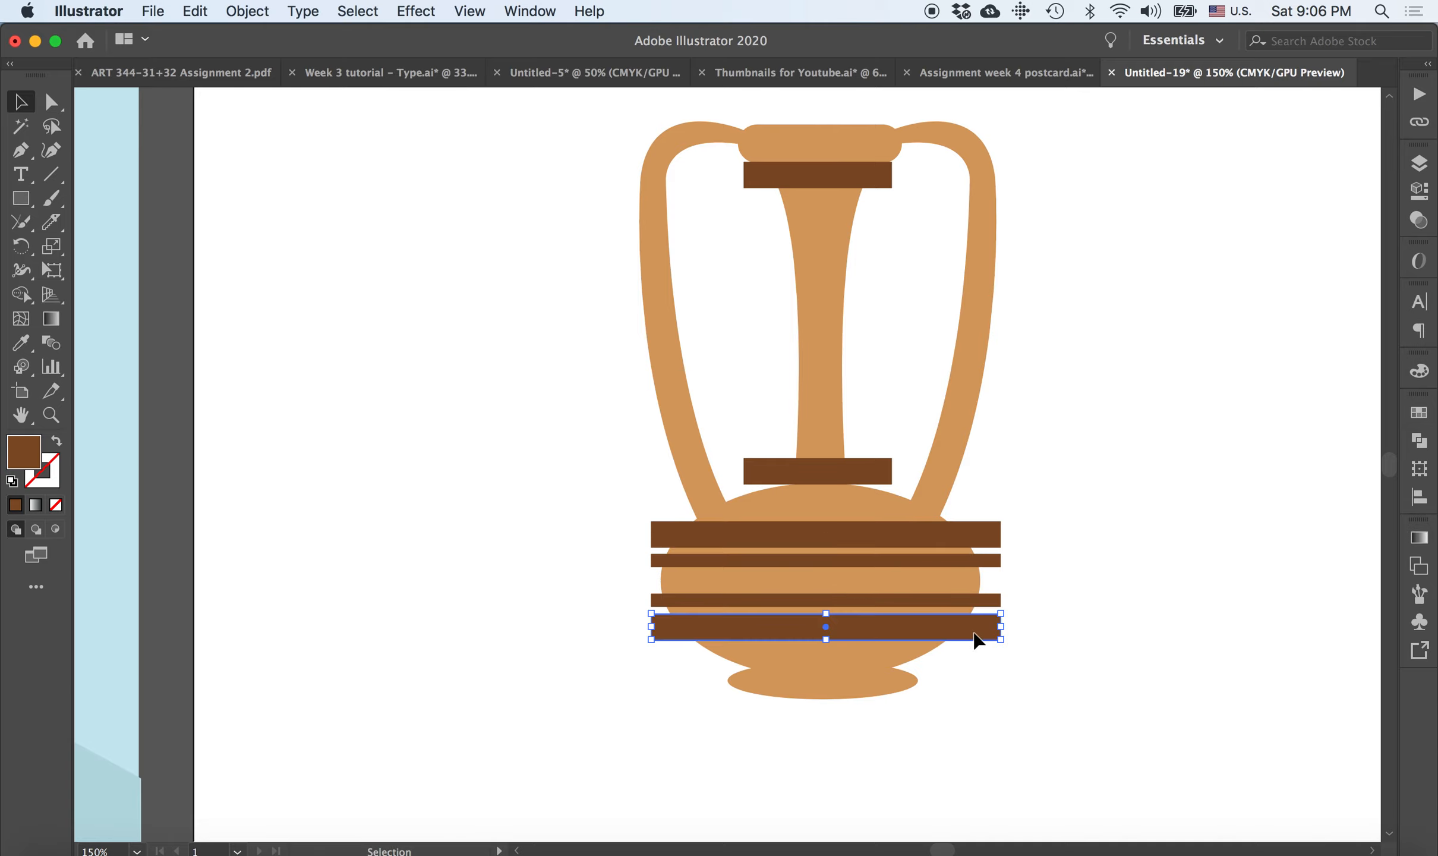
key(Down)
key(Up)
click(1070, 597)
Duplicate the neck-base band to just above the vase's foot, make it slightly thinner, and widen it past both sides of the body
click(859, 474)
drag(865, 484, 900, 654)
drag(901, 656, 900, 662)
drag(817, 678, 817, 666)
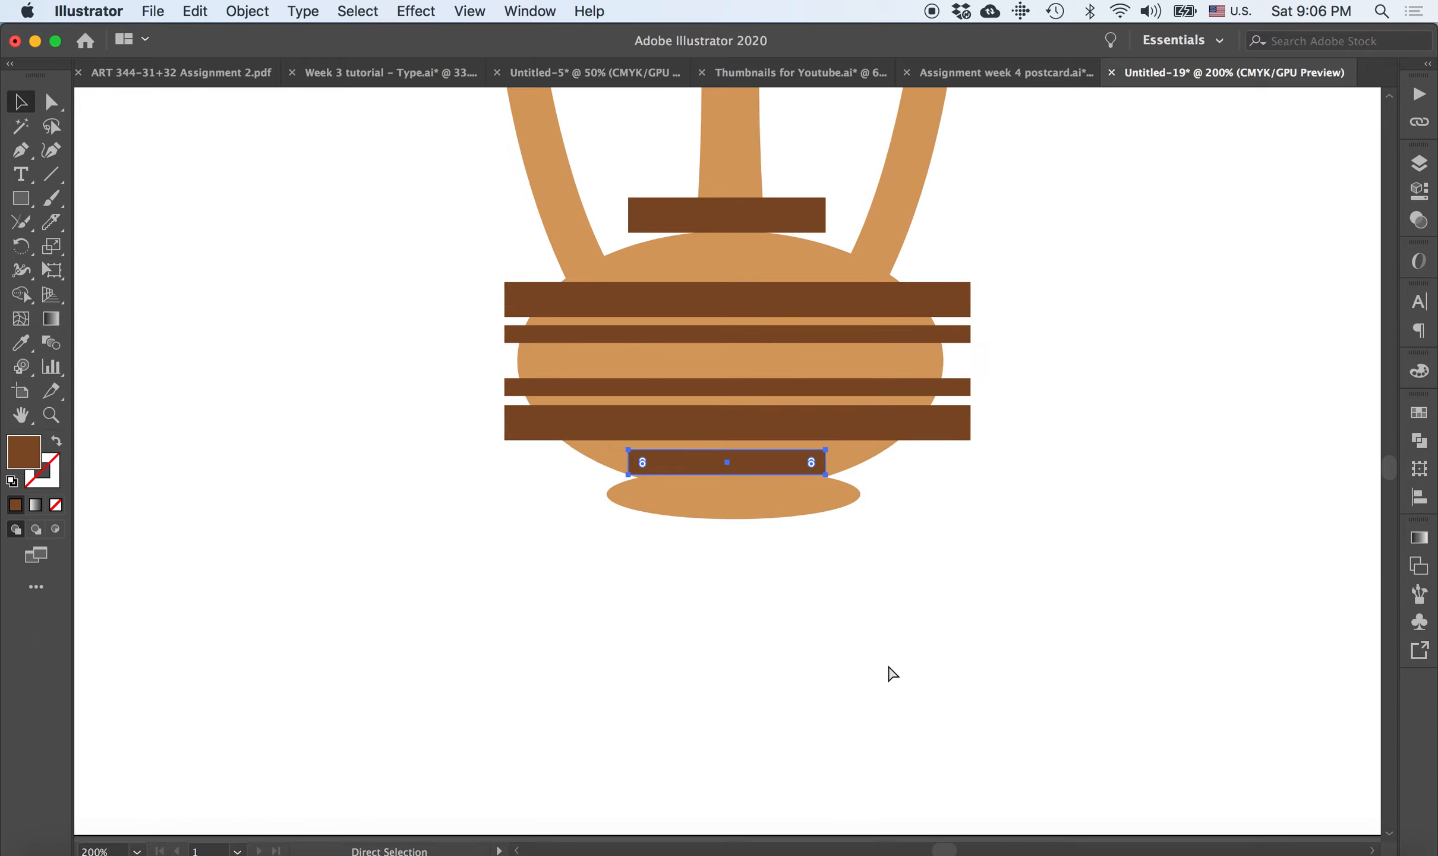
key(super+equal)
drag(832, 462, 888, 462)
drag(629, 462, 564, 465)
click(909, 504)
Select the whole vase with its bands and use Shape Builder to trim the neck-base band's overhanging ends
scroll(907, 504, up, 1)
scroll(907, 504, up, 10)
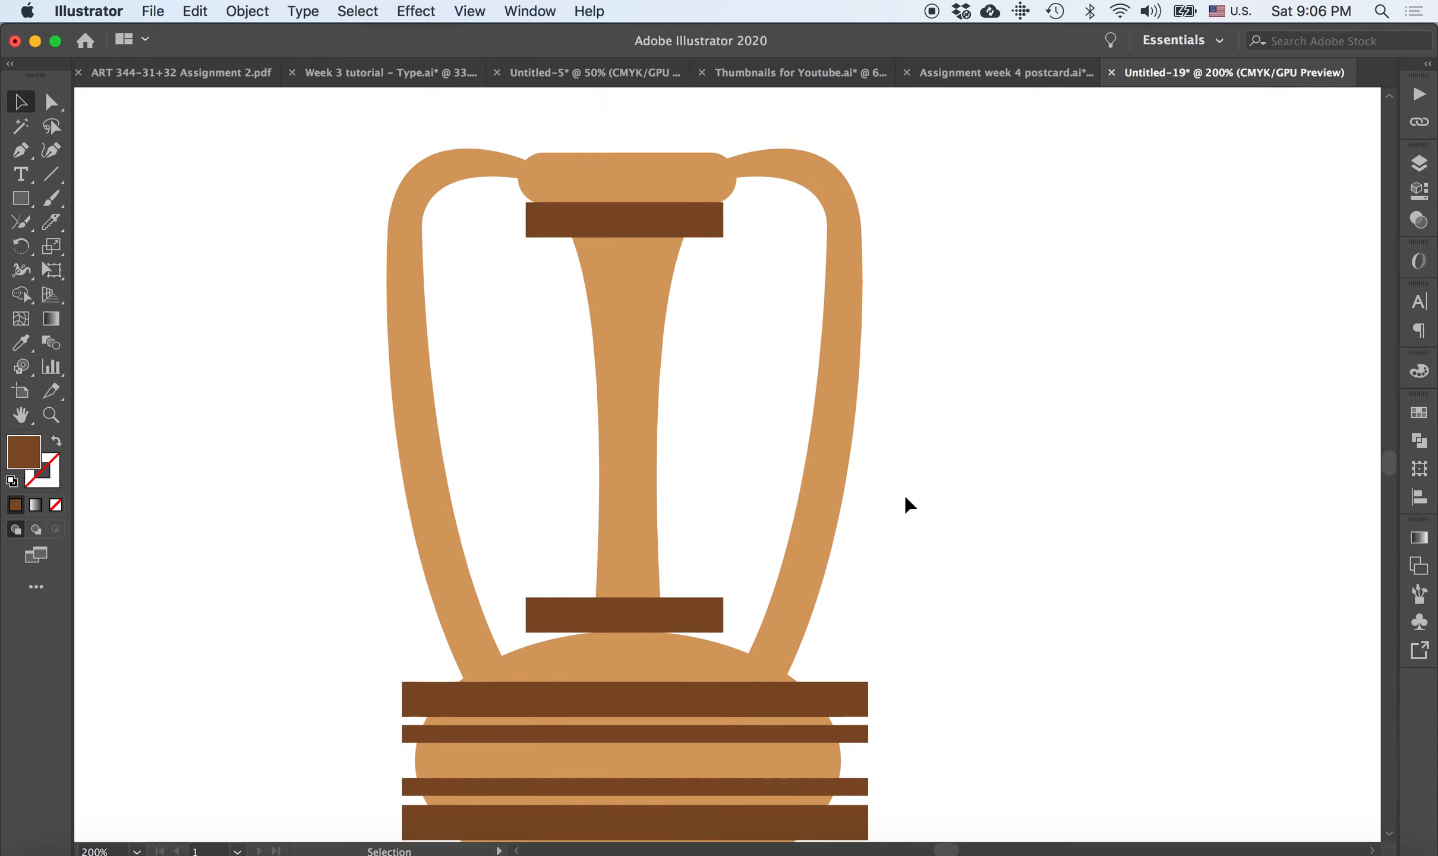
scroll(907, 504, down, 4)
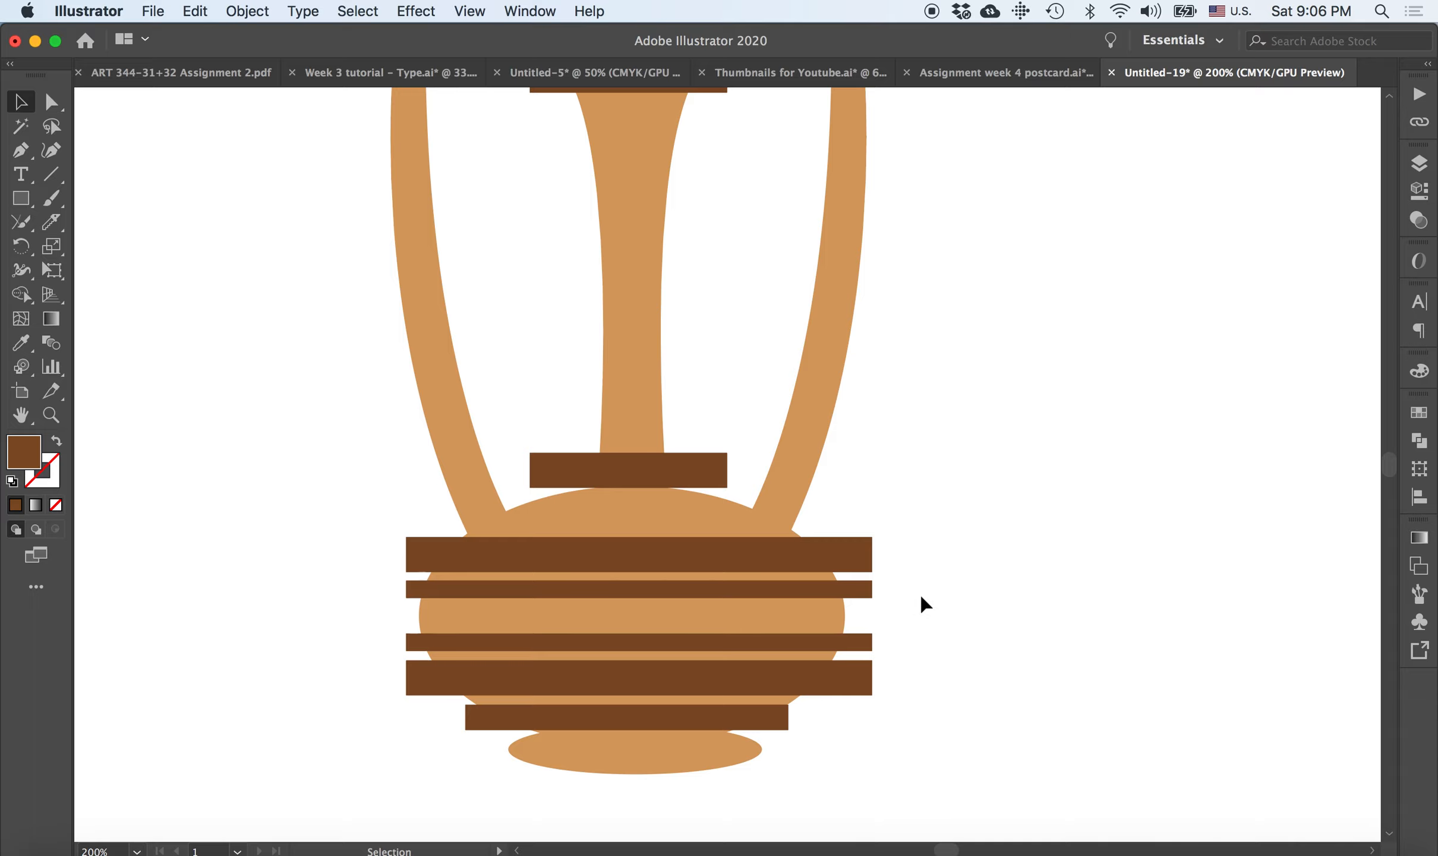
scroll(798, 376, up, 3)
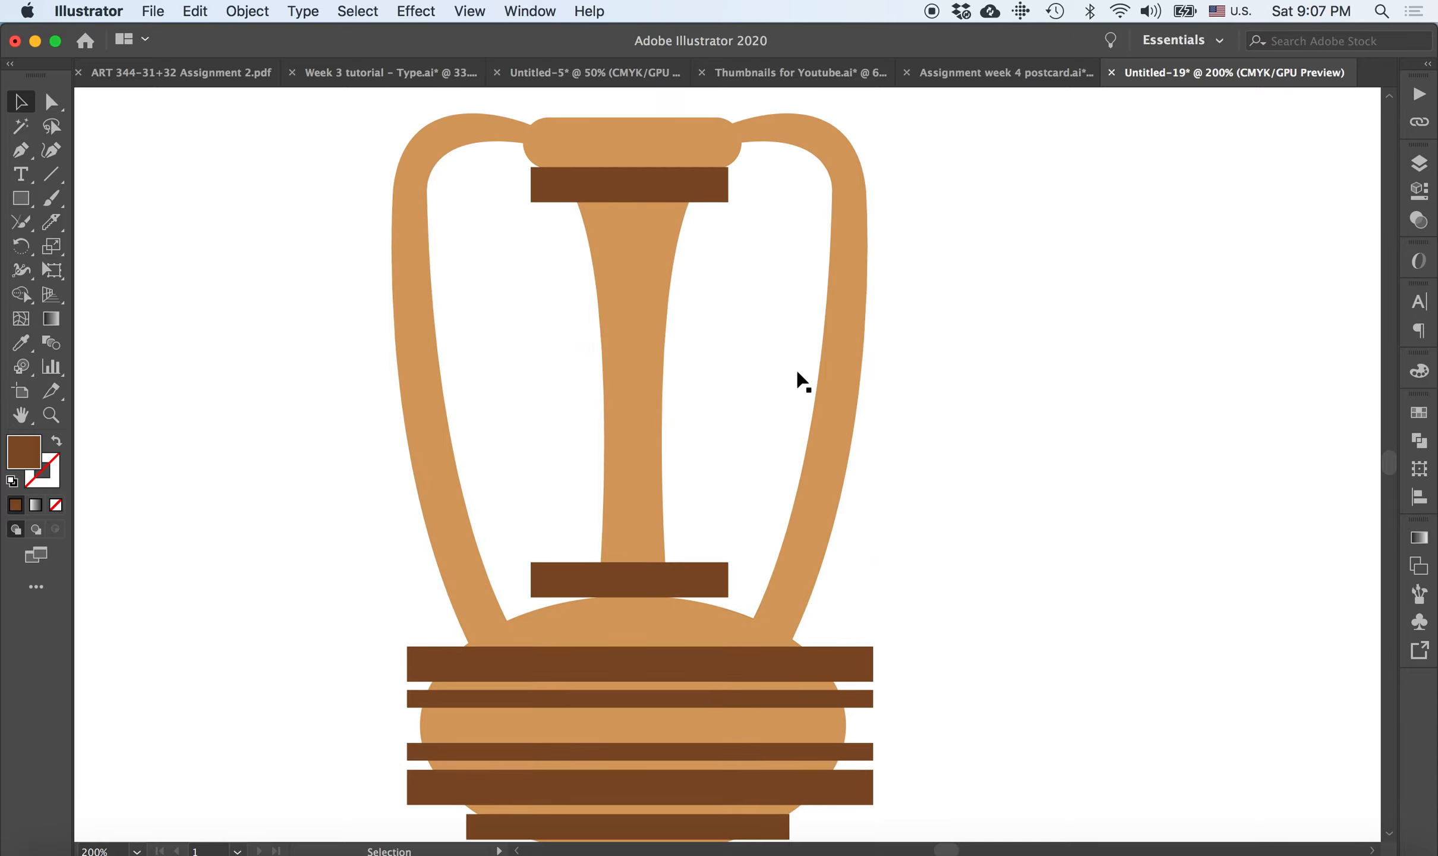
key(super+minus)
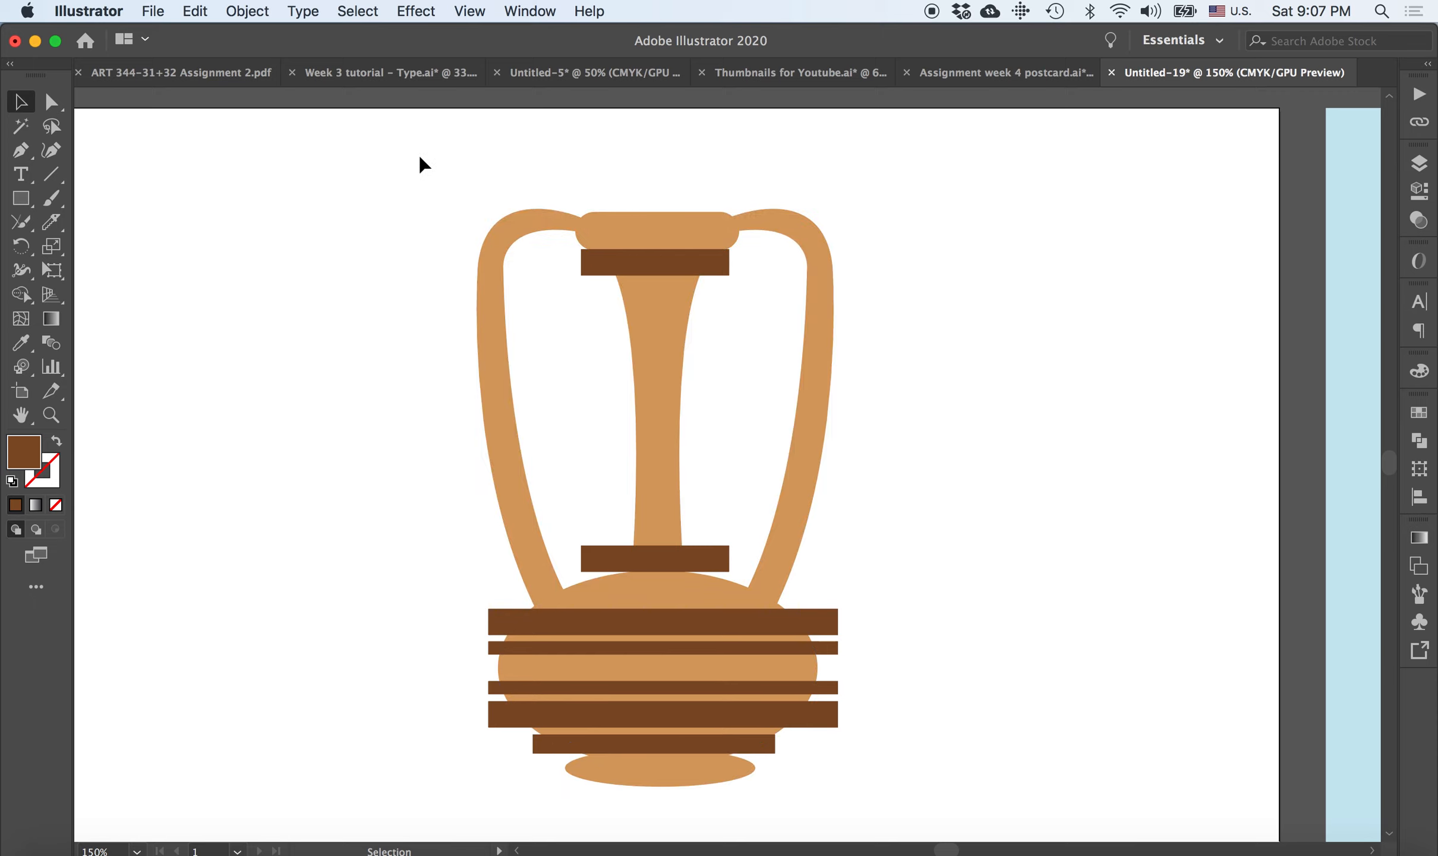
drag(406, 155, 910, 789)
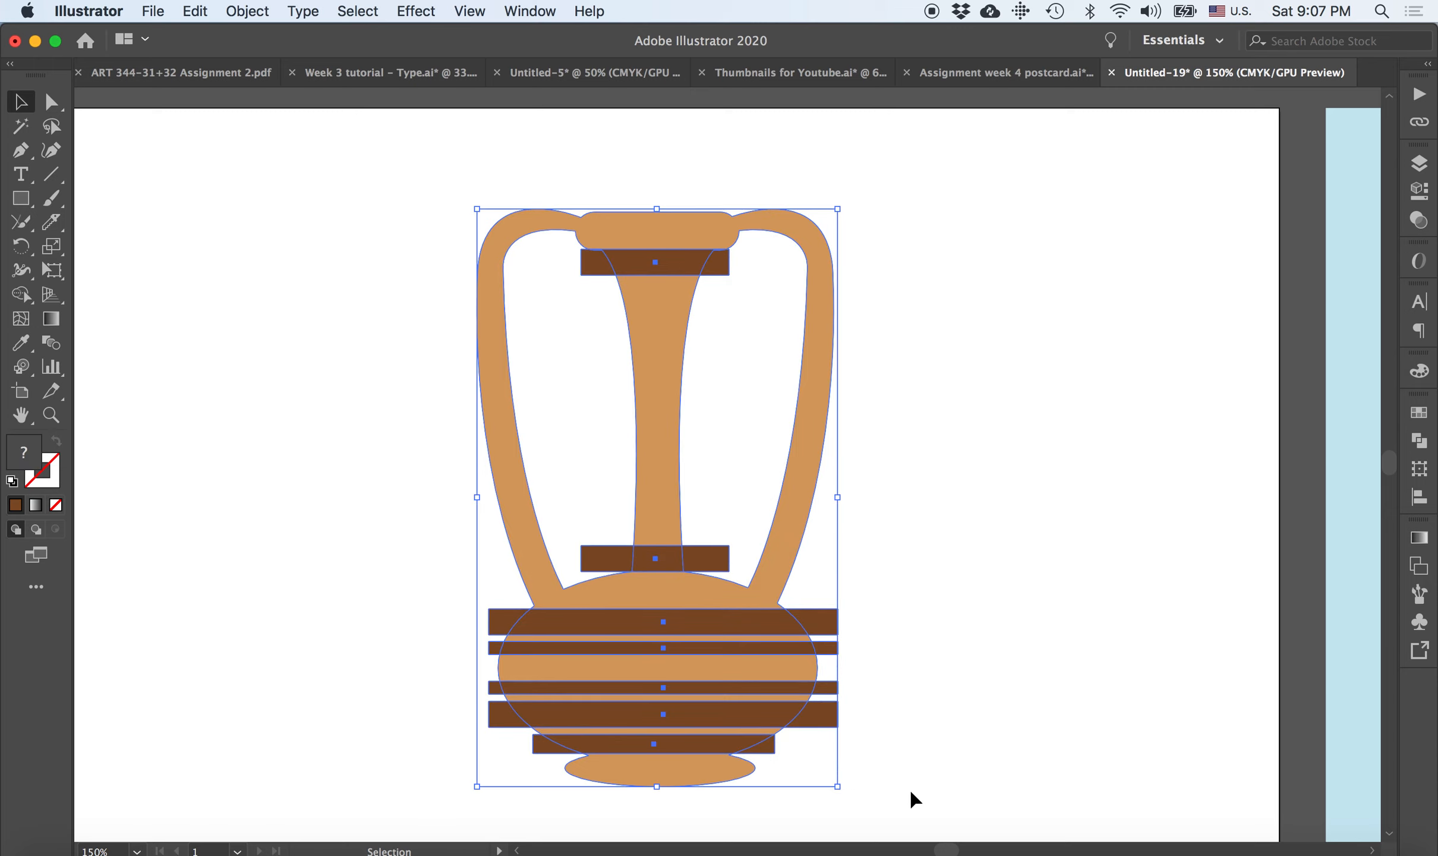
click(21, 296)
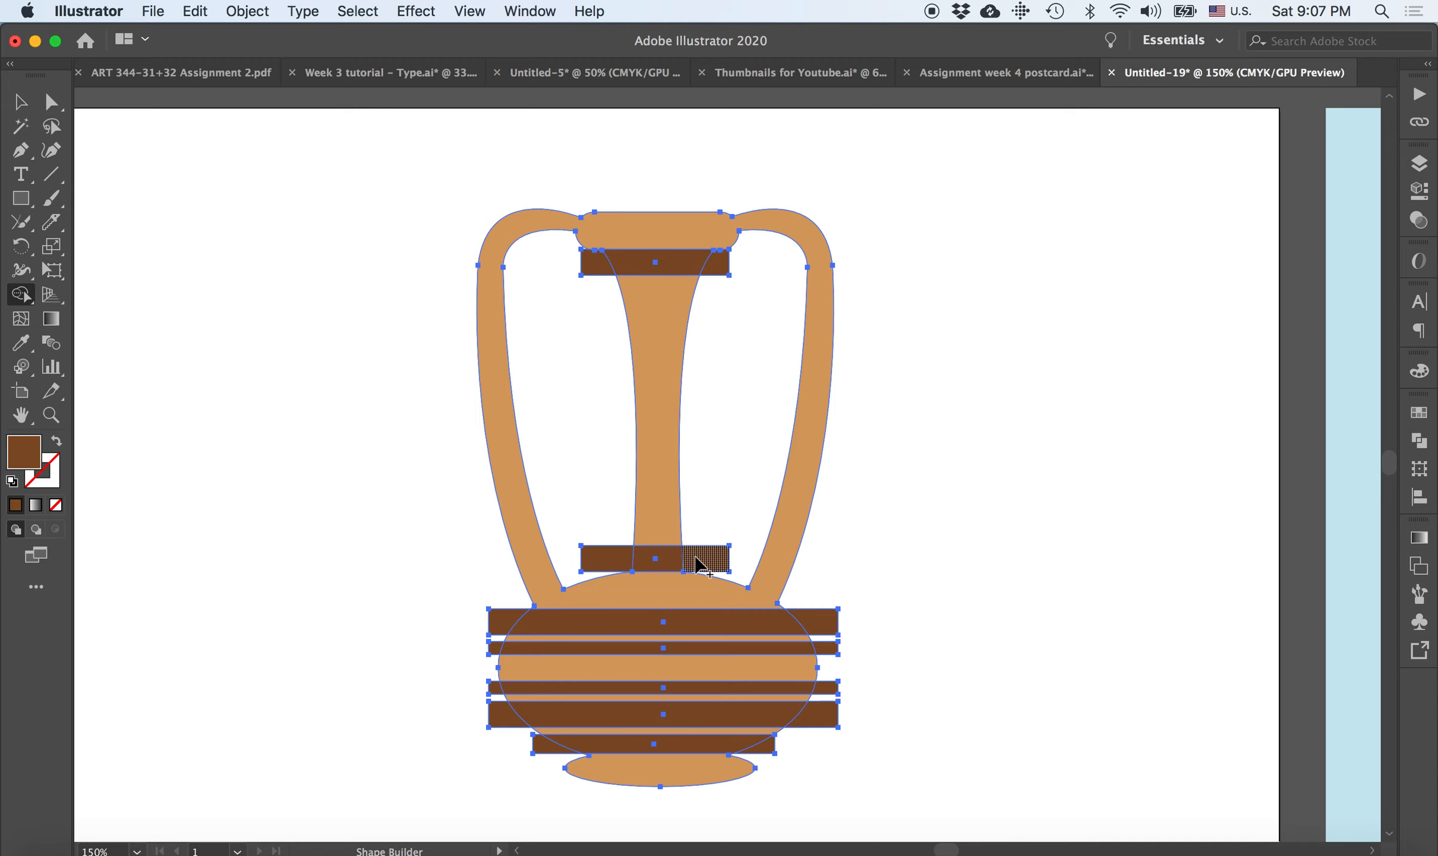
key(super+equal)
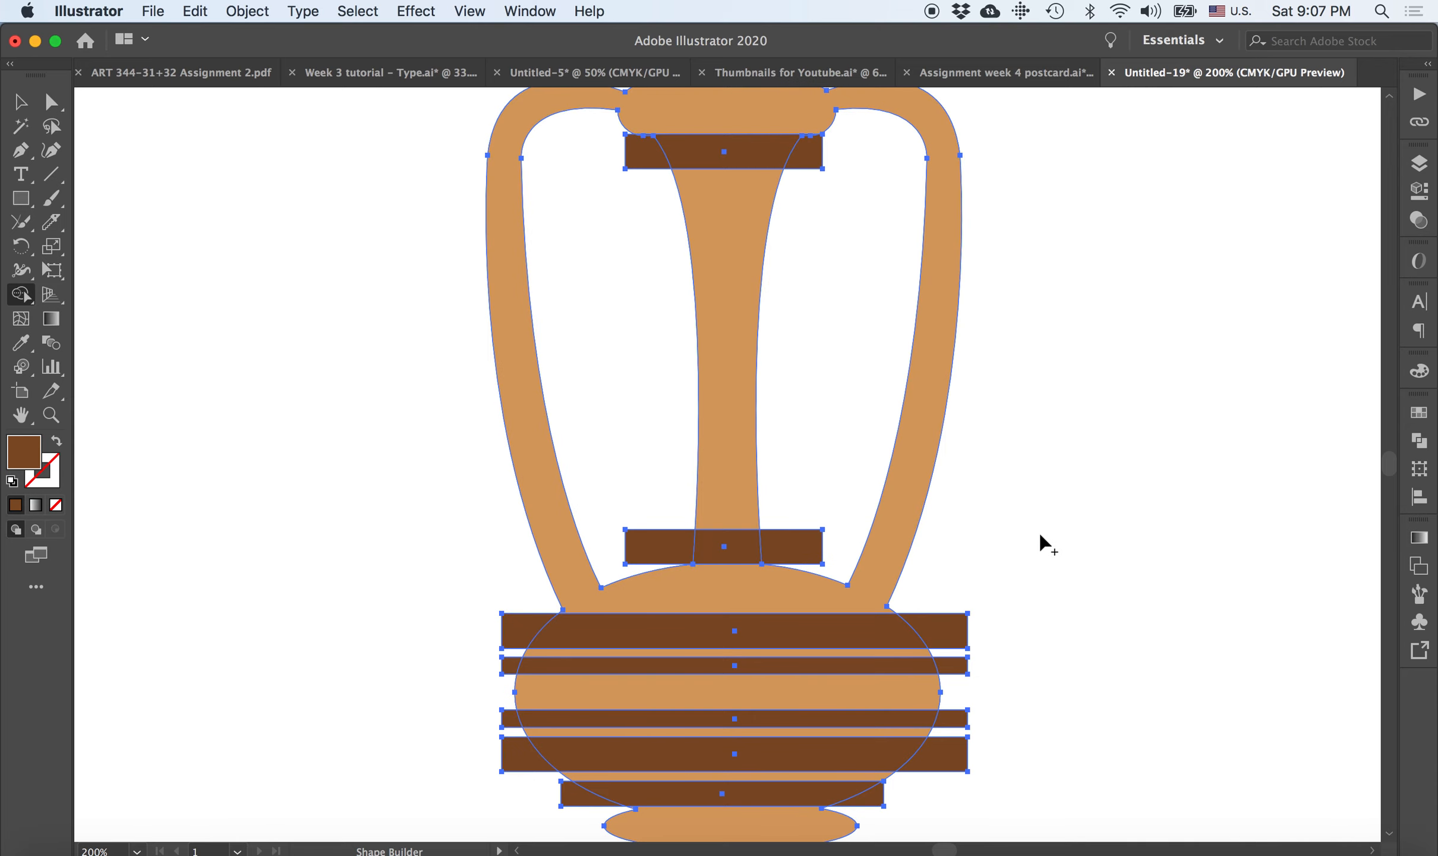
alt+click(670, 551)
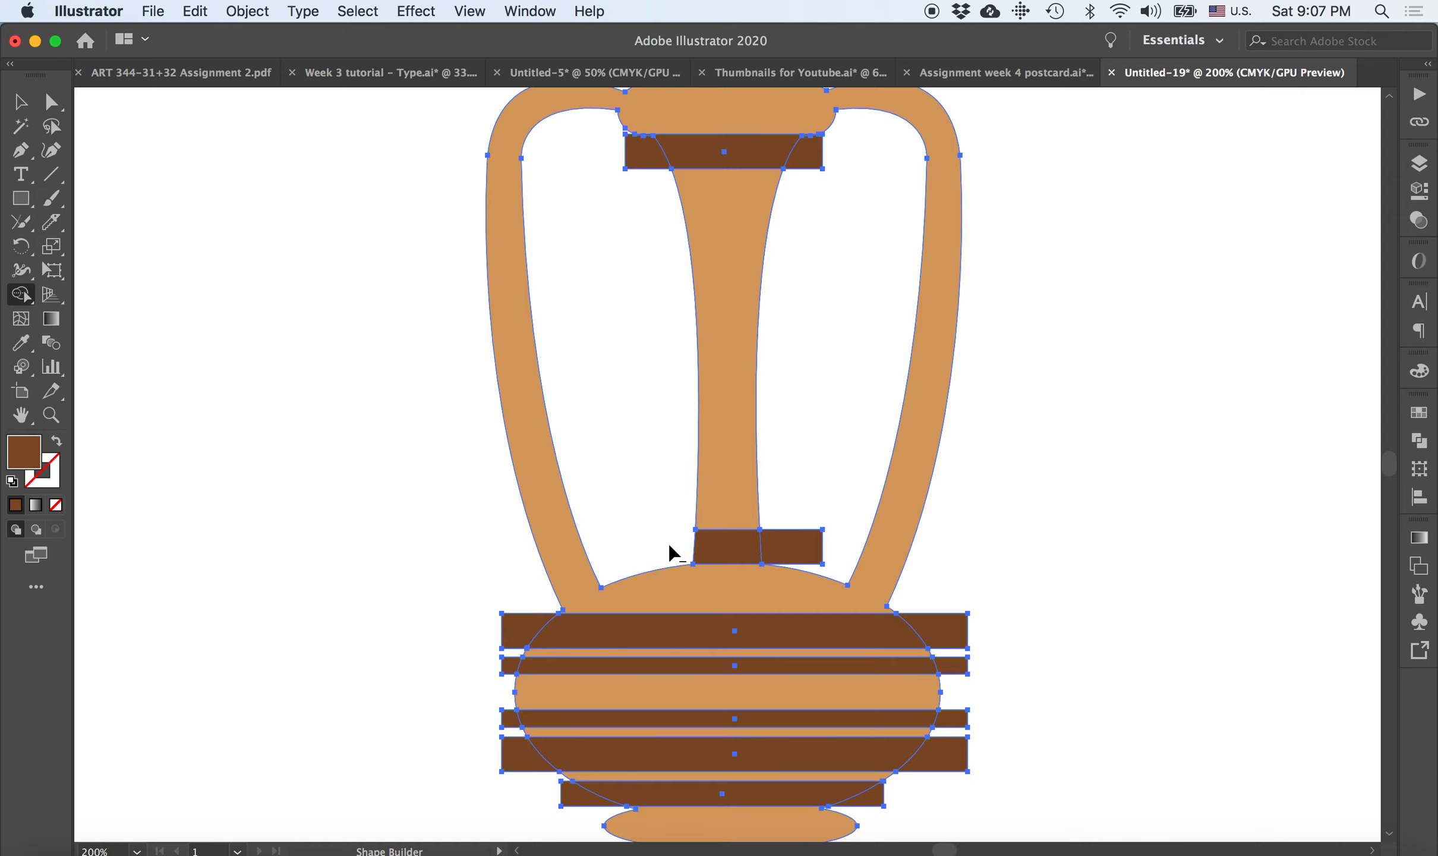
alt+click(792, 545)
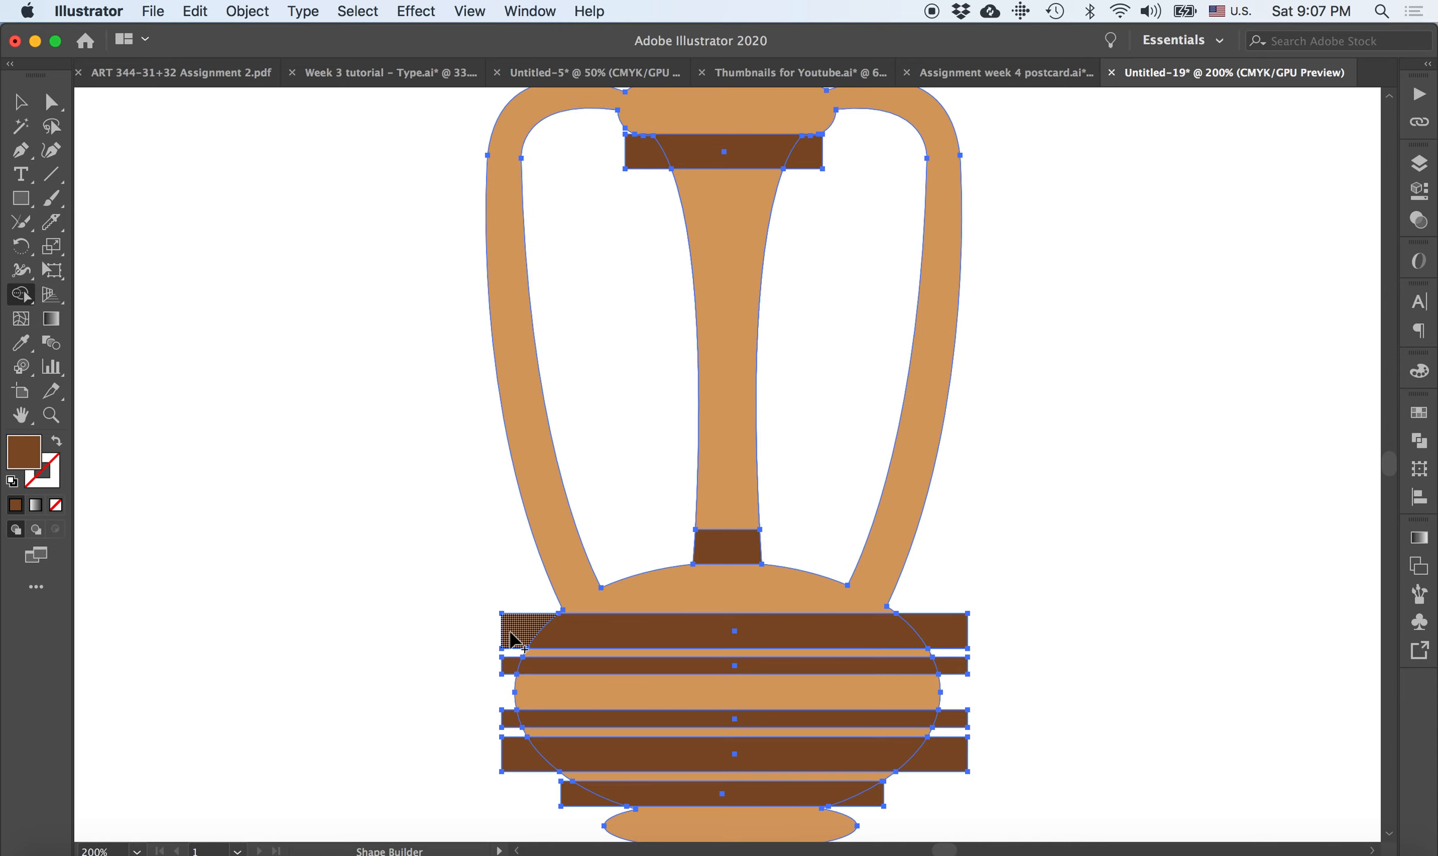
Trim the overhanging ends of the two upper body bands to the body's outline
alt+click(518, 639)
alt+click(948, 630)
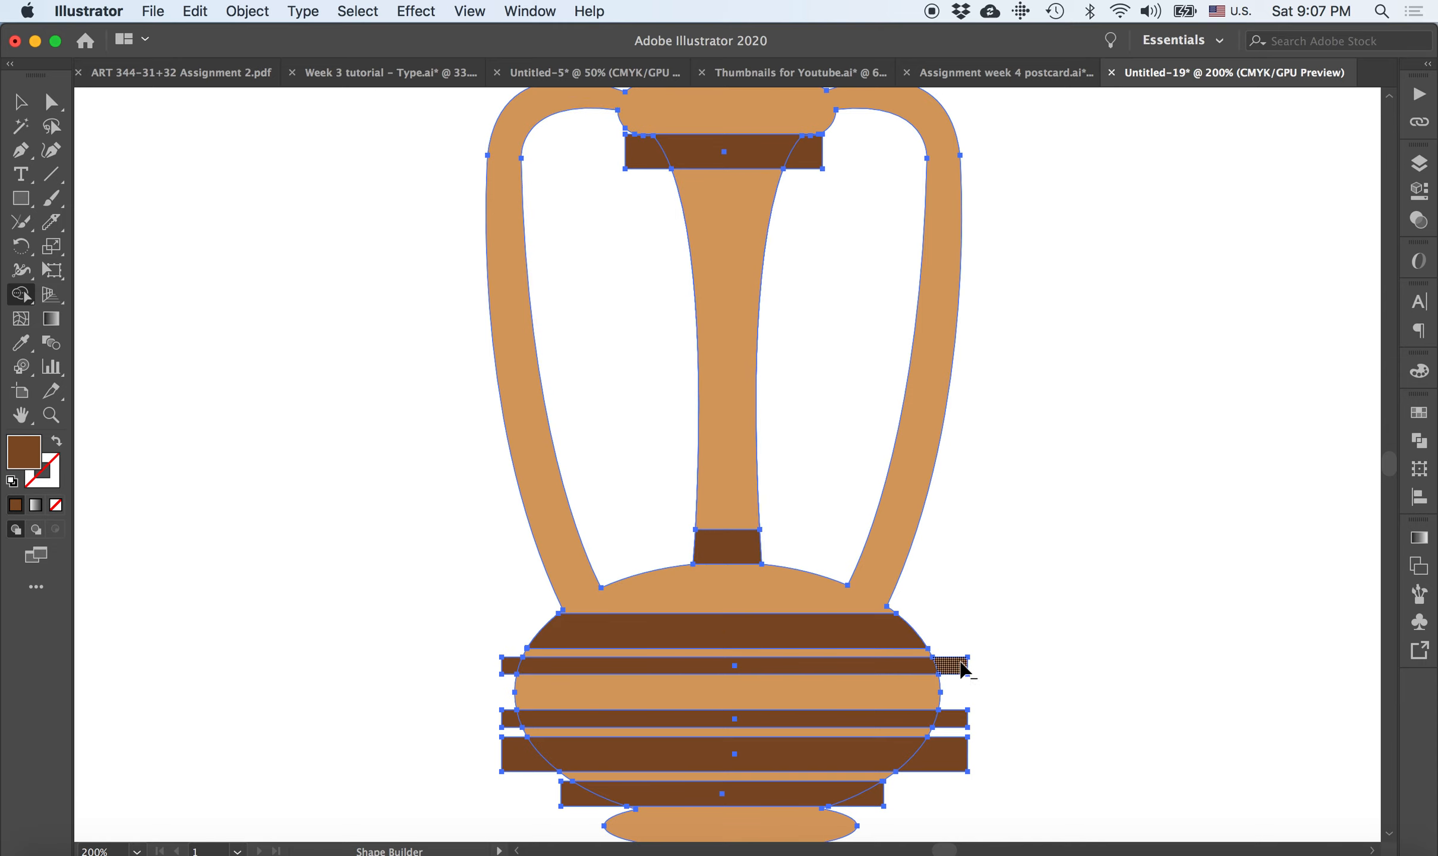
alt+click(509, 666)
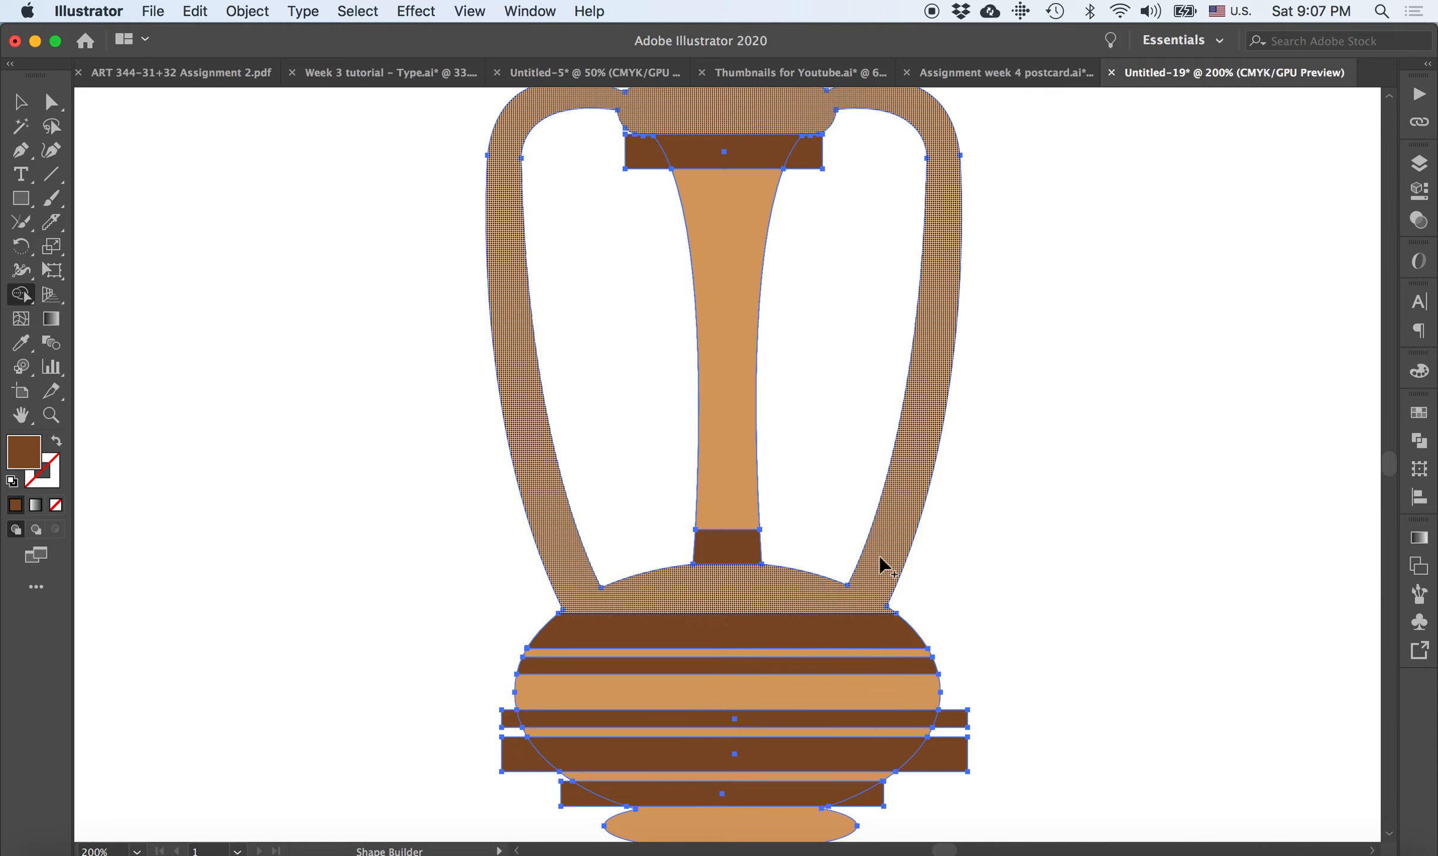
Trim the overhanging ends of the three lower body bands to the body's outline
alt+click(952, 718)
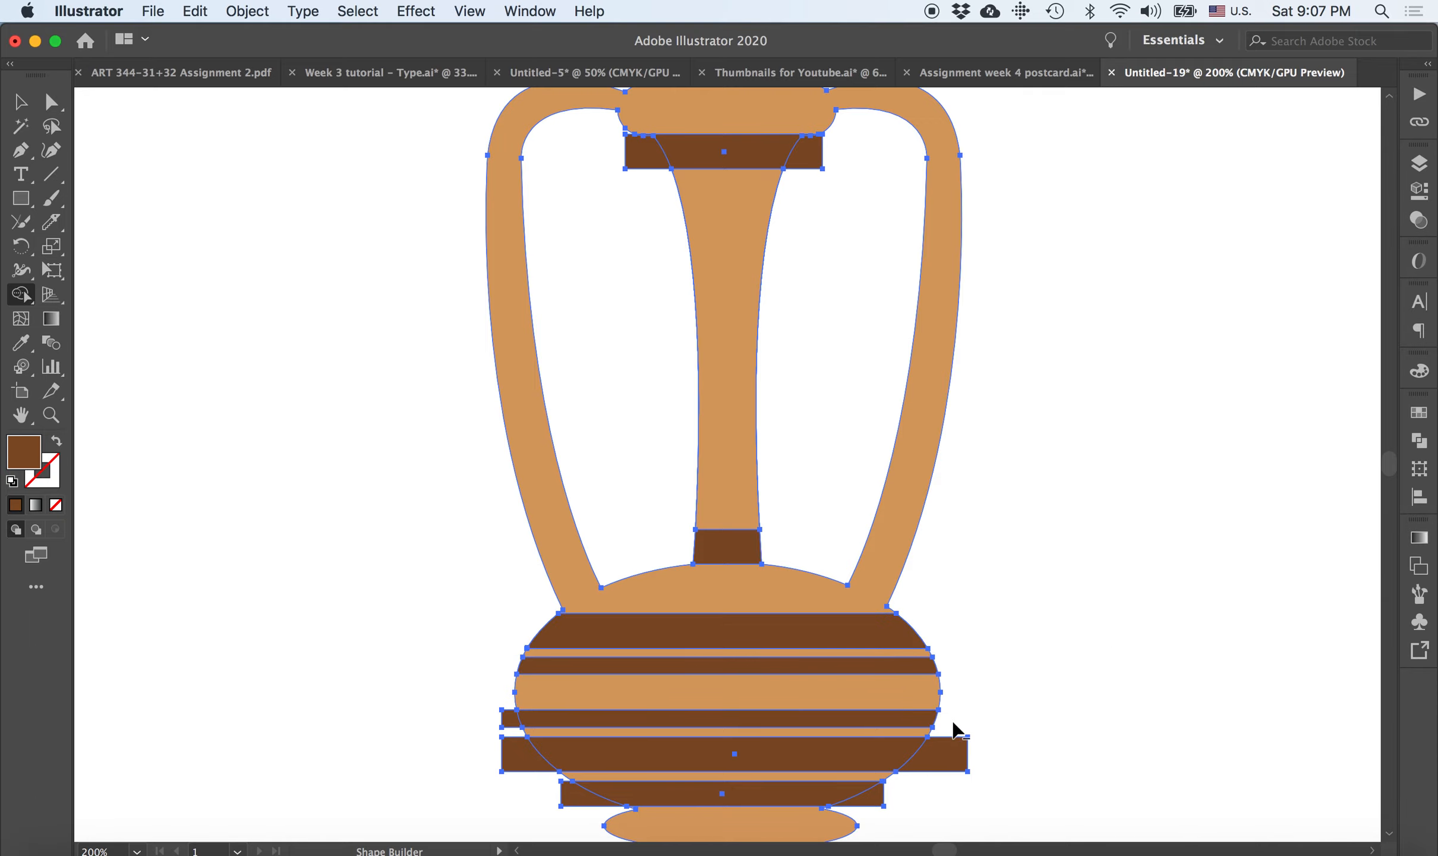
alt+click(952, 754)
alt+click(509, 720)
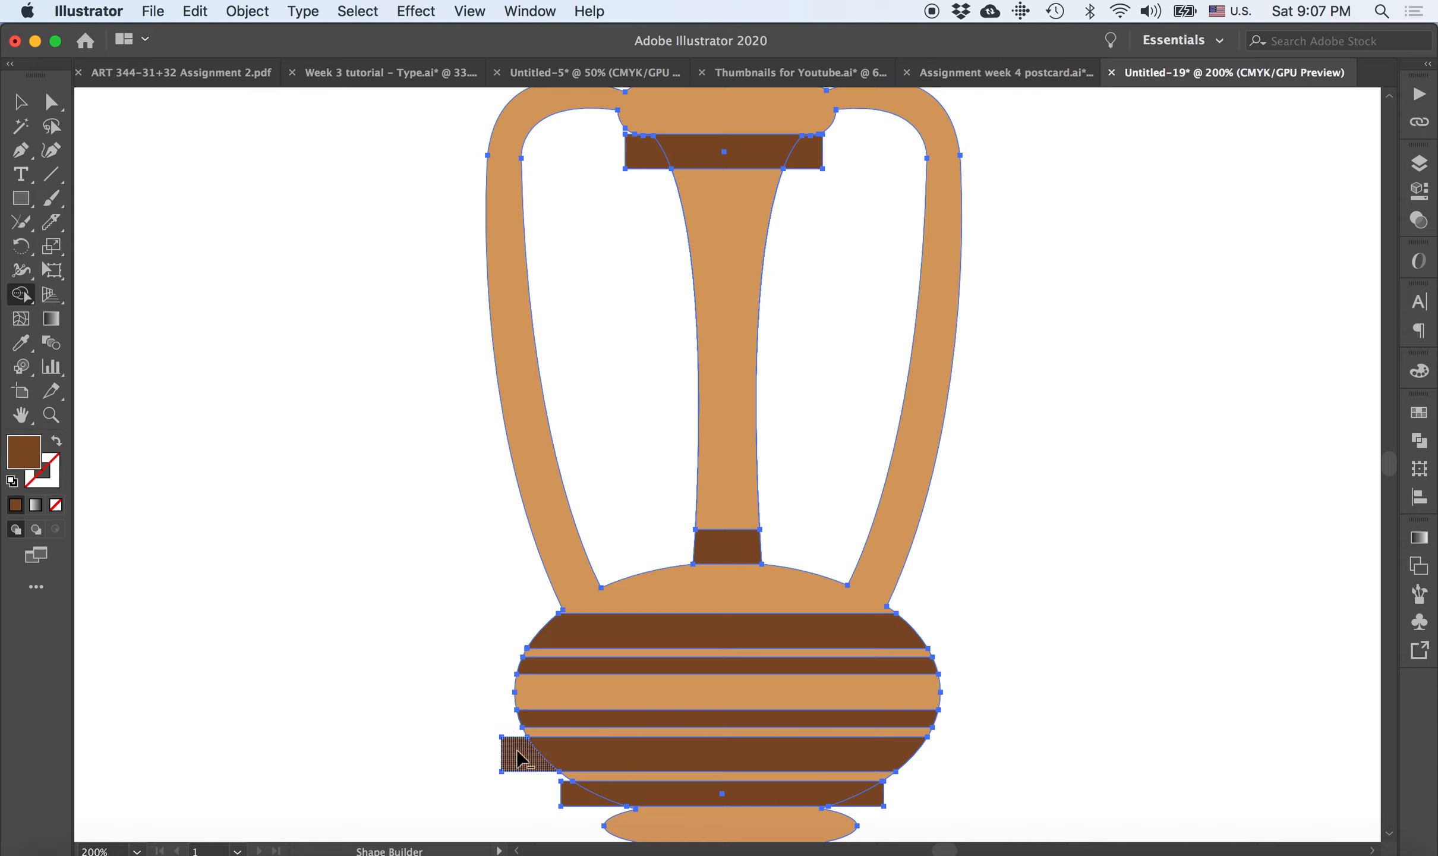
alt+click(517, 754)
alt+click(571, 799)
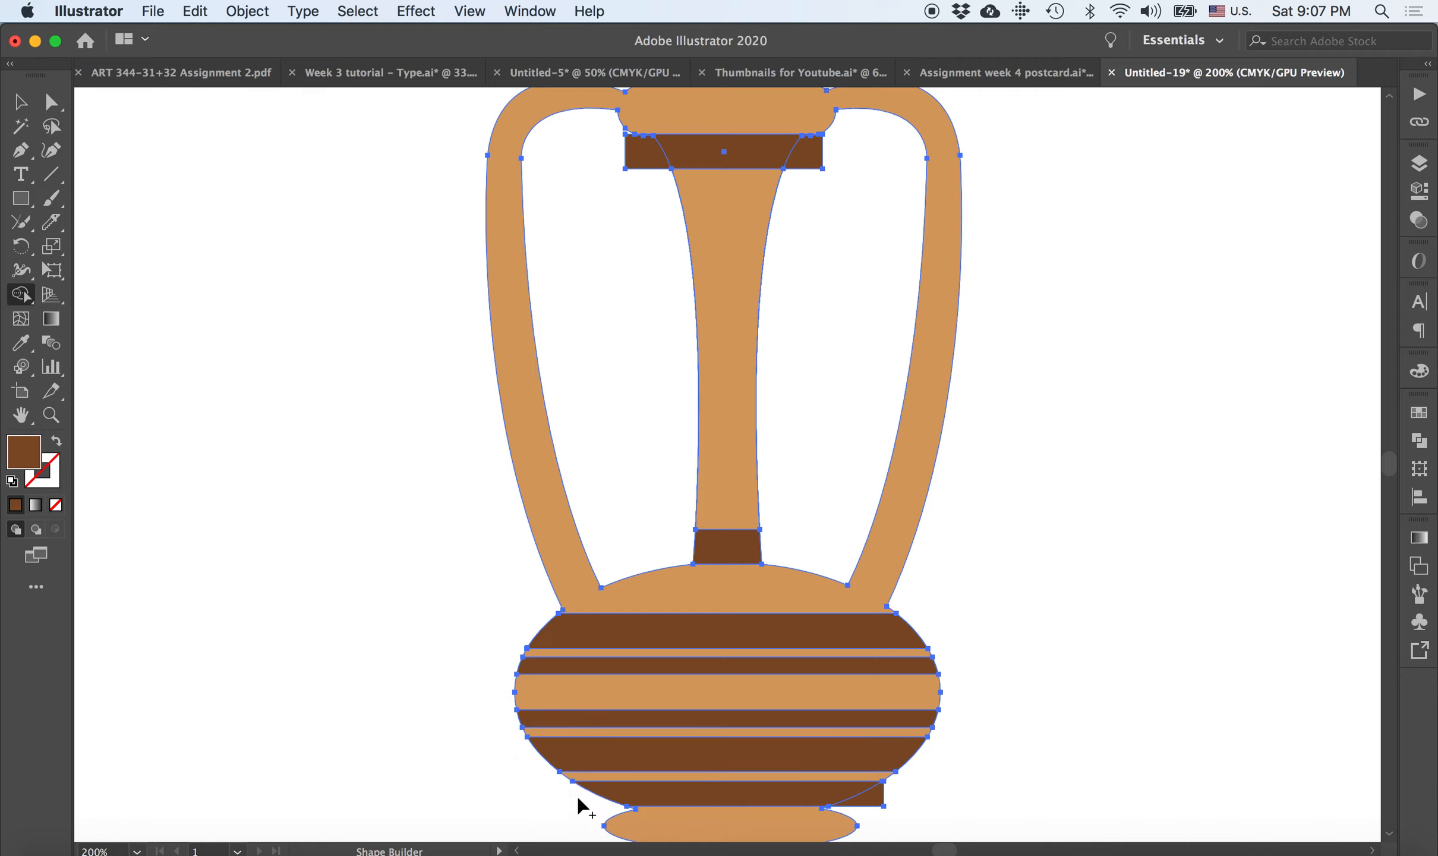
alt+click(874, 800)
Trim both ends of the band under the rim to the neck's outline and deselect the vase
alt+click(647, 152)
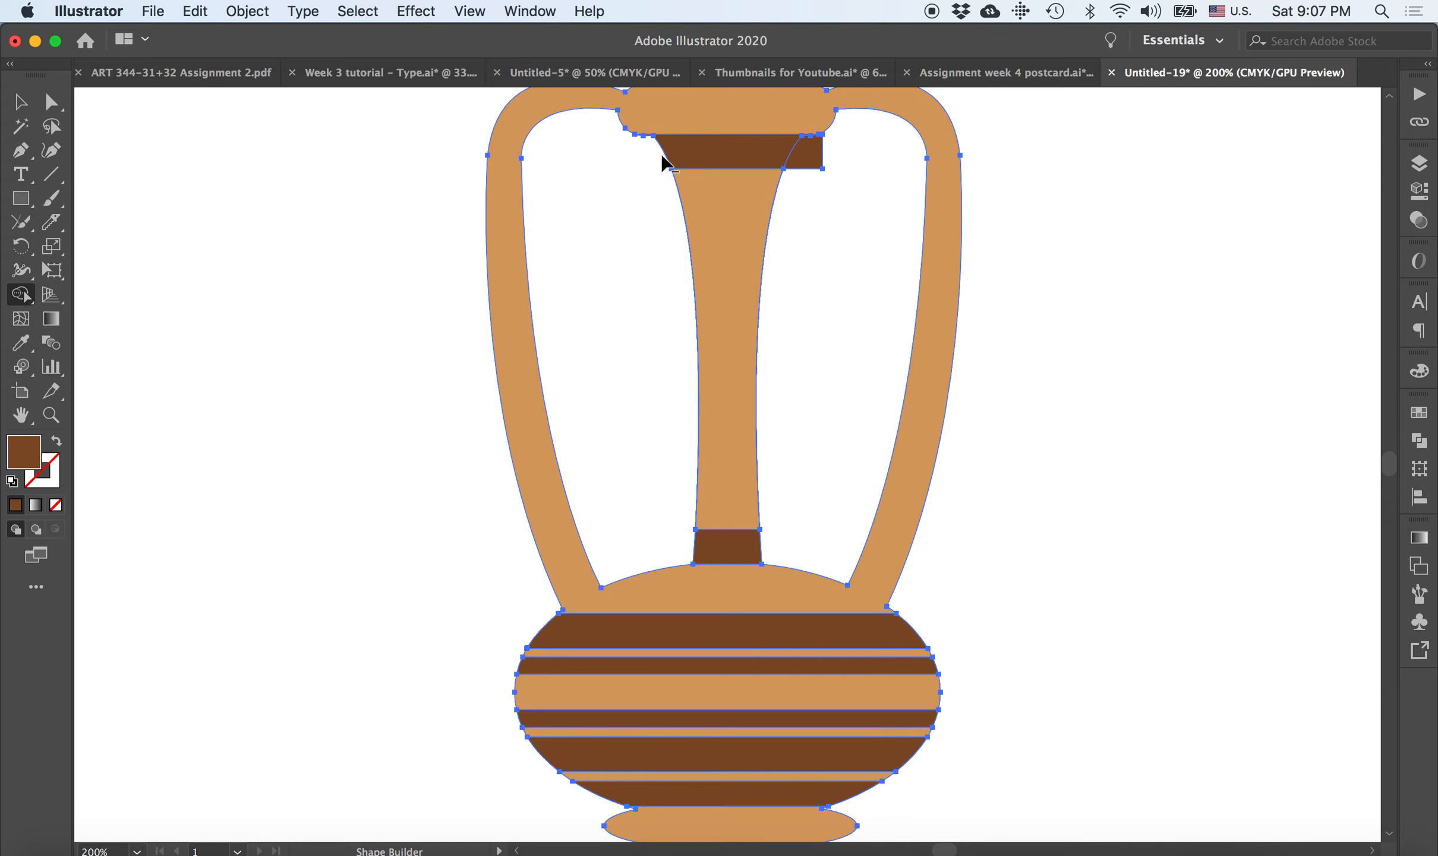
alt+click(808, 168)
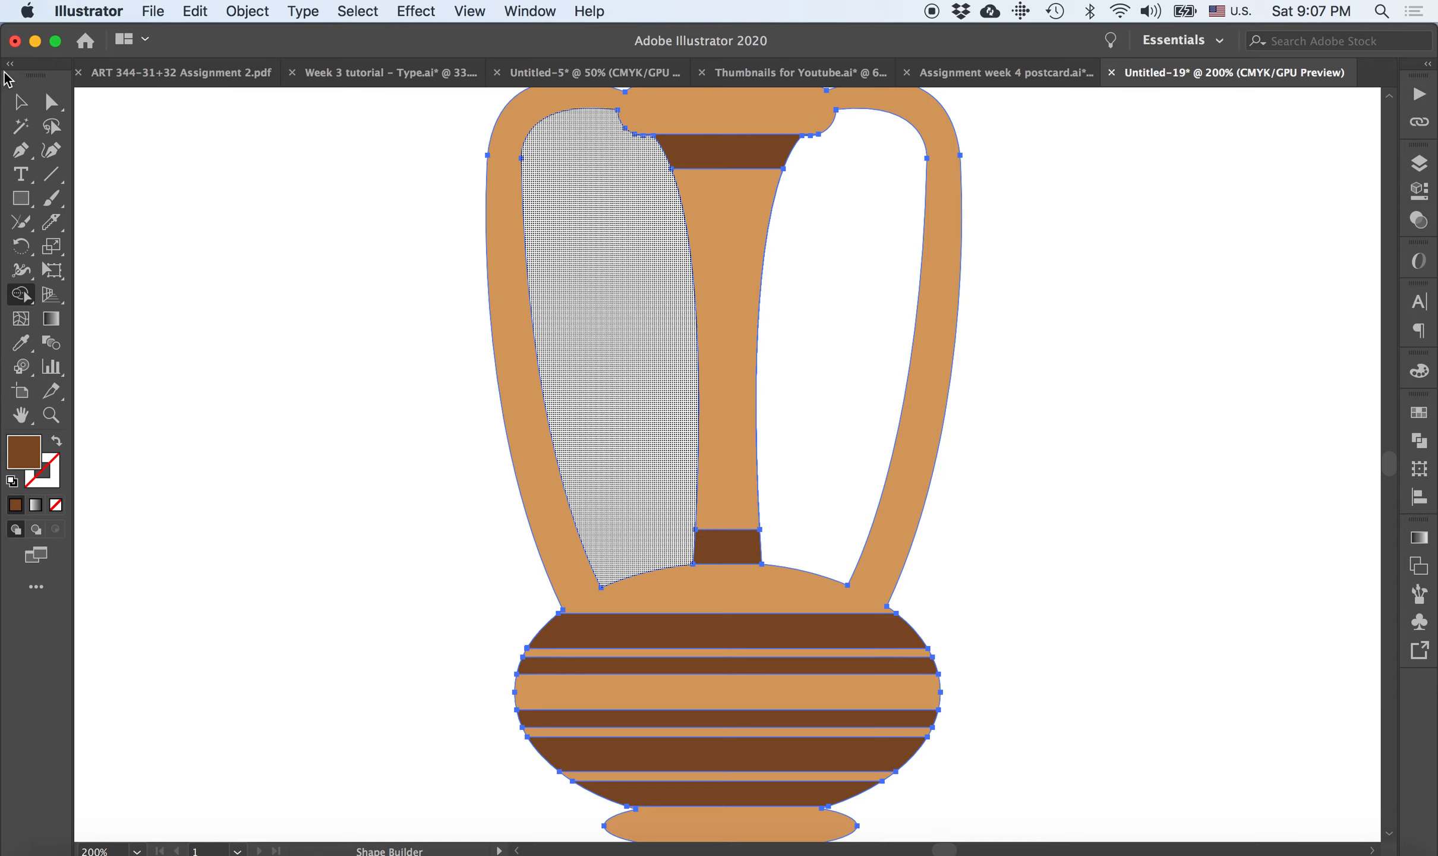
click(20, 102)
click(331, 238)
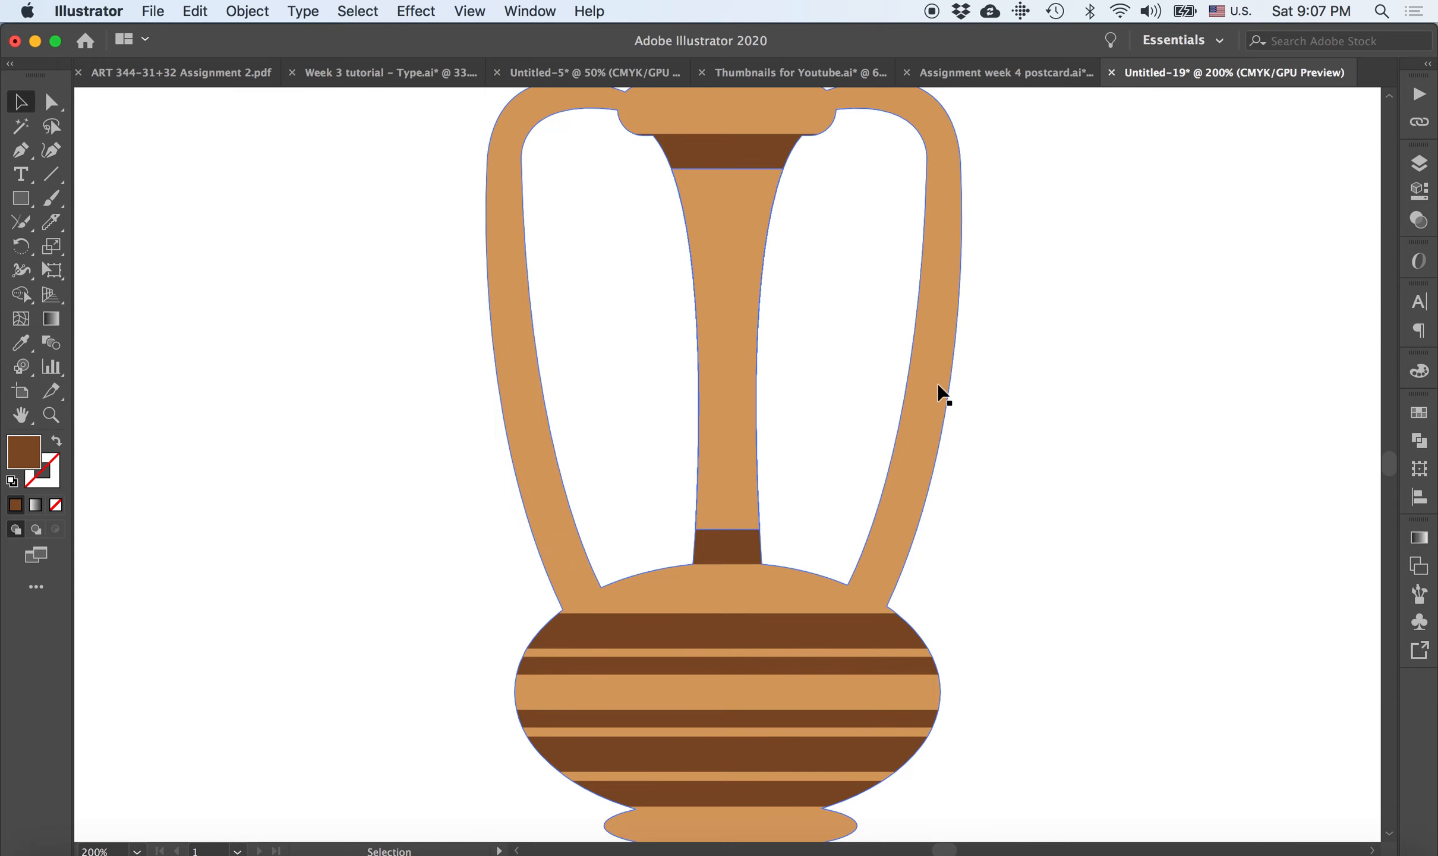
Draw a golden tan rectangle from the vase's vertical centre line outward, covering its entire right half
scroll(940, 392, down, 2)
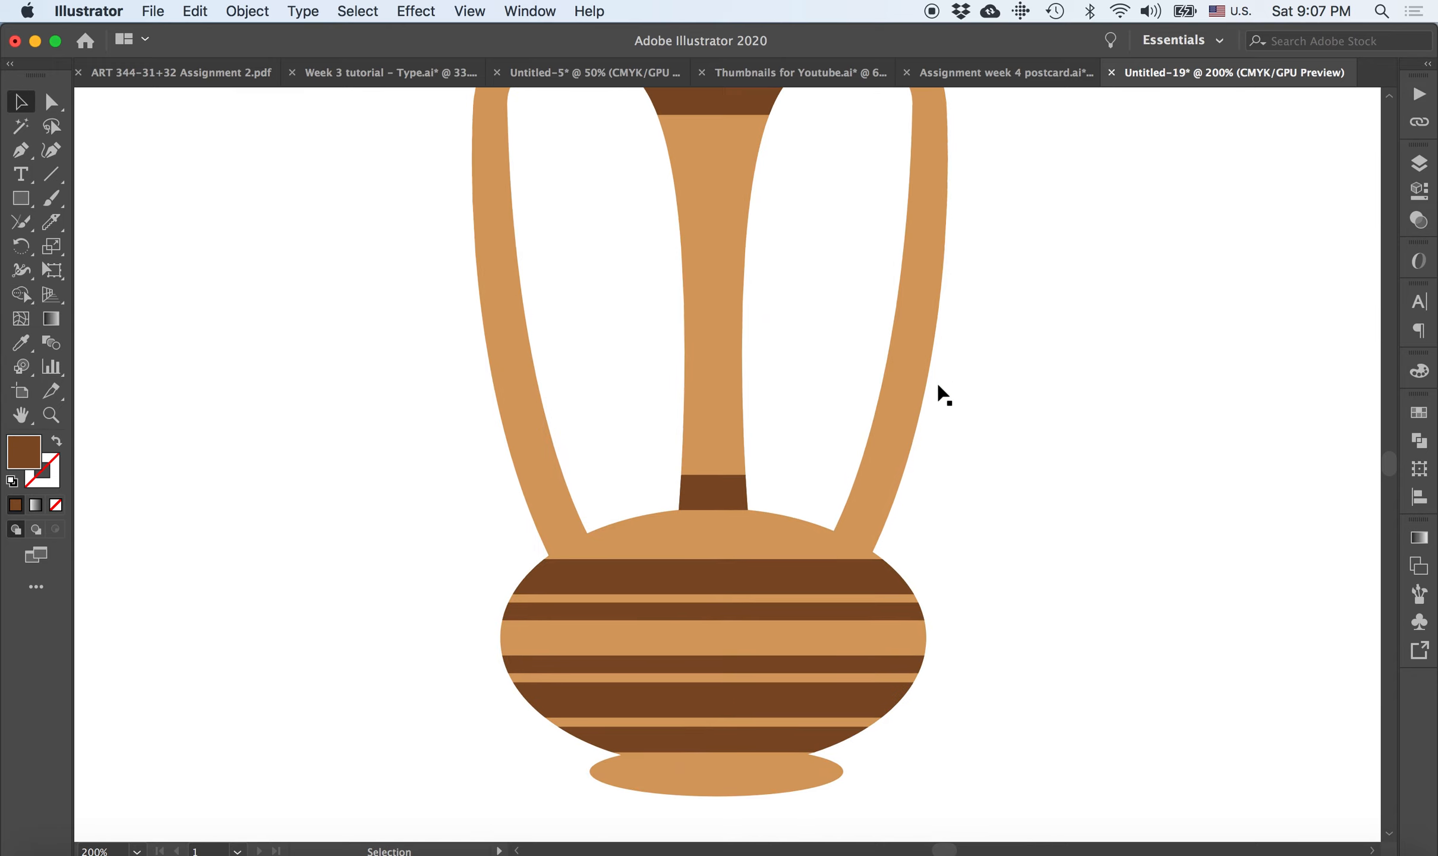
scroll(941, 393, up, 3)
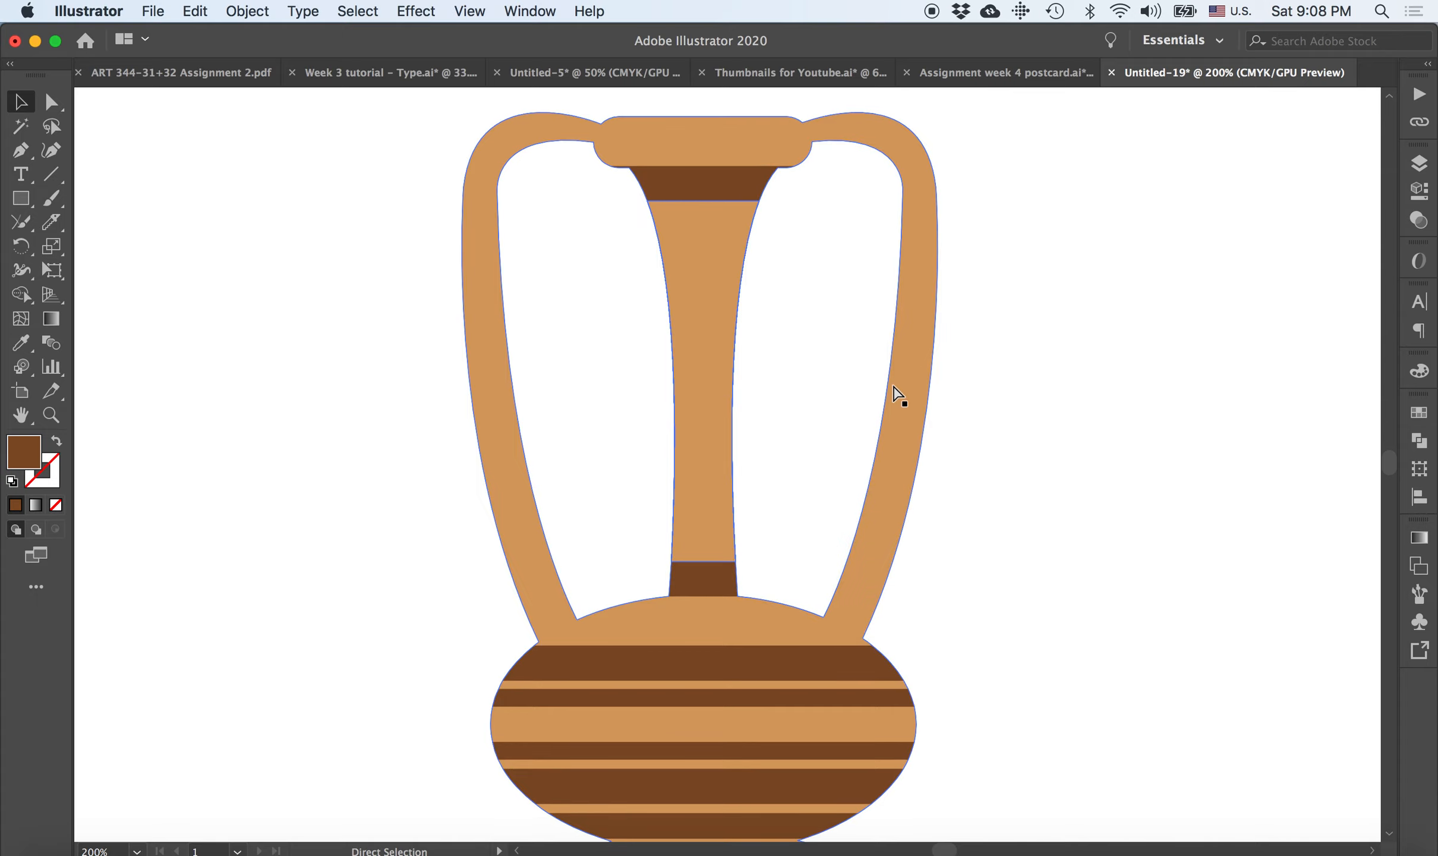
key(super+minus)
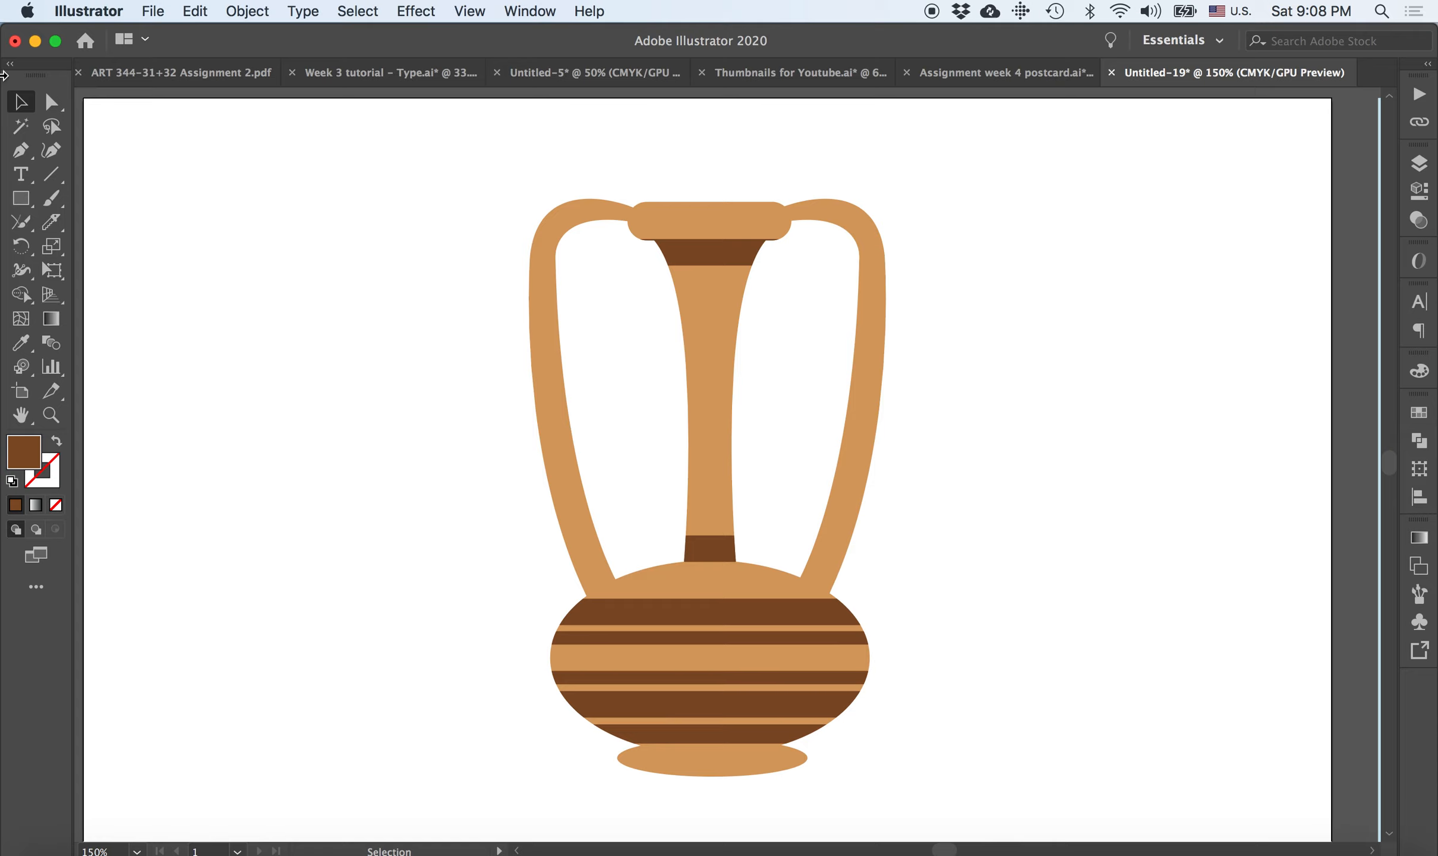
click(726, 210)
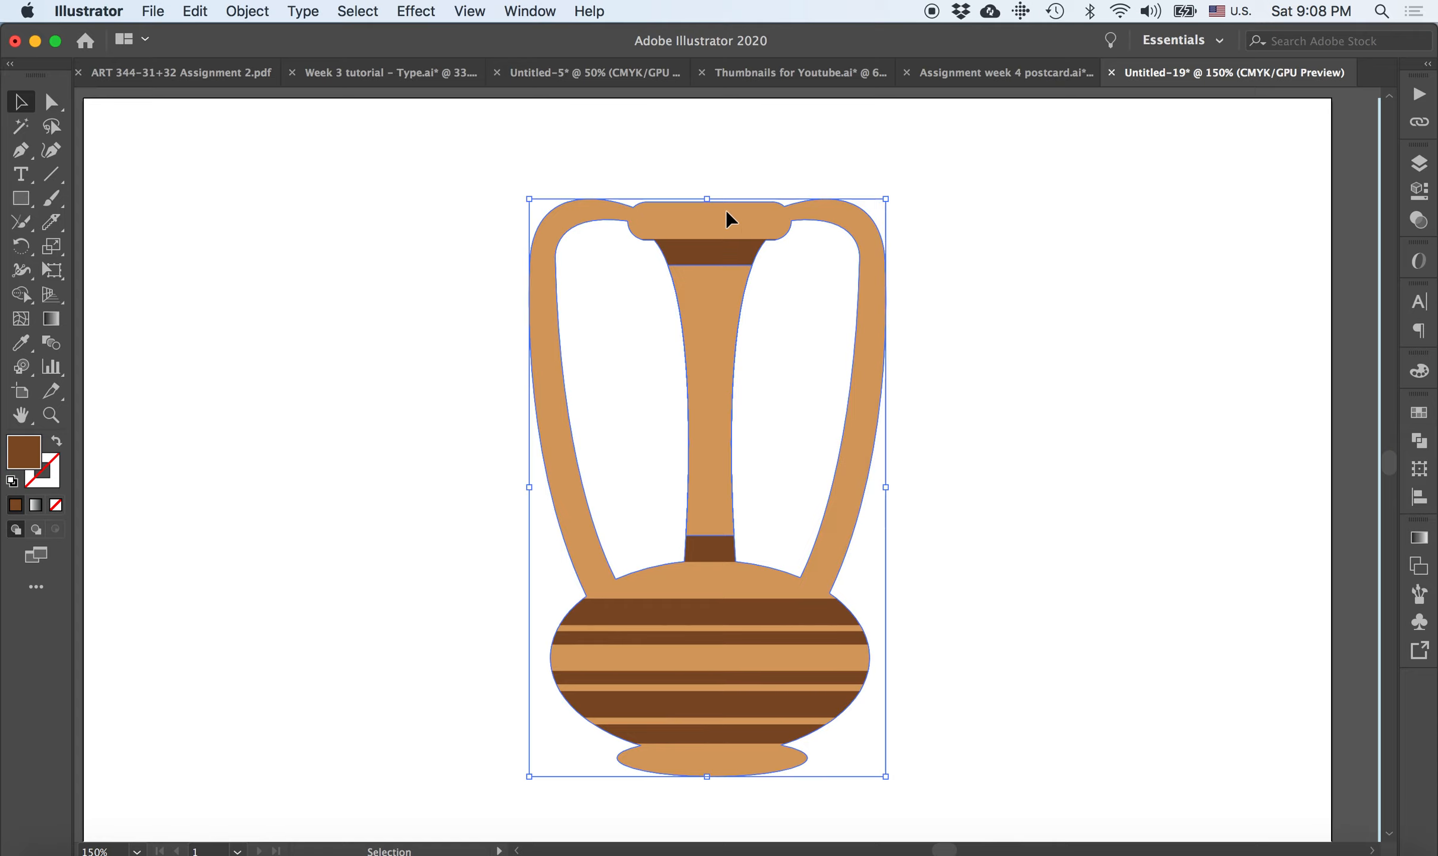
click(28, 200)
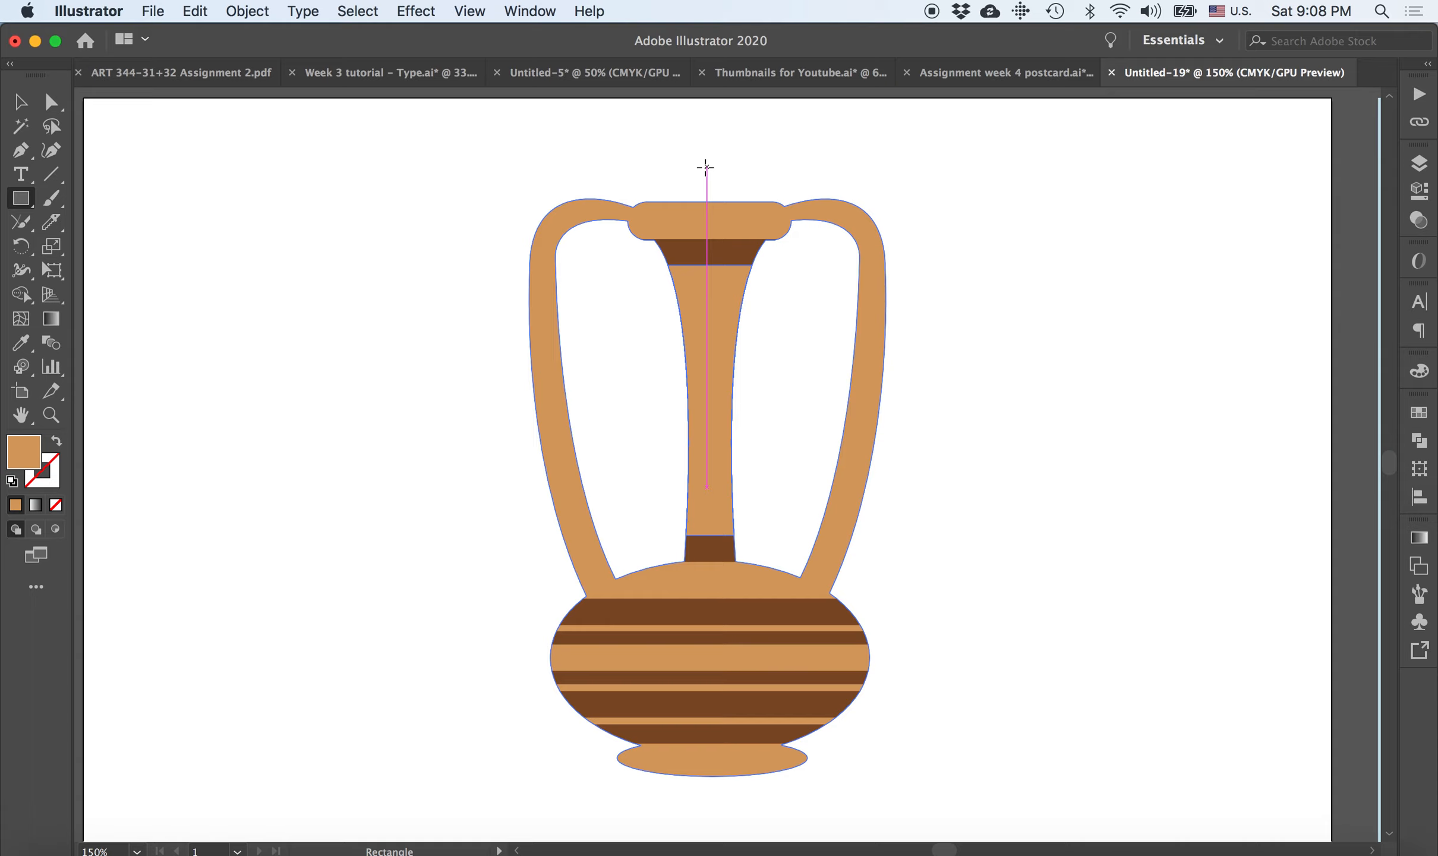
drag(706, 167, 958, 793)
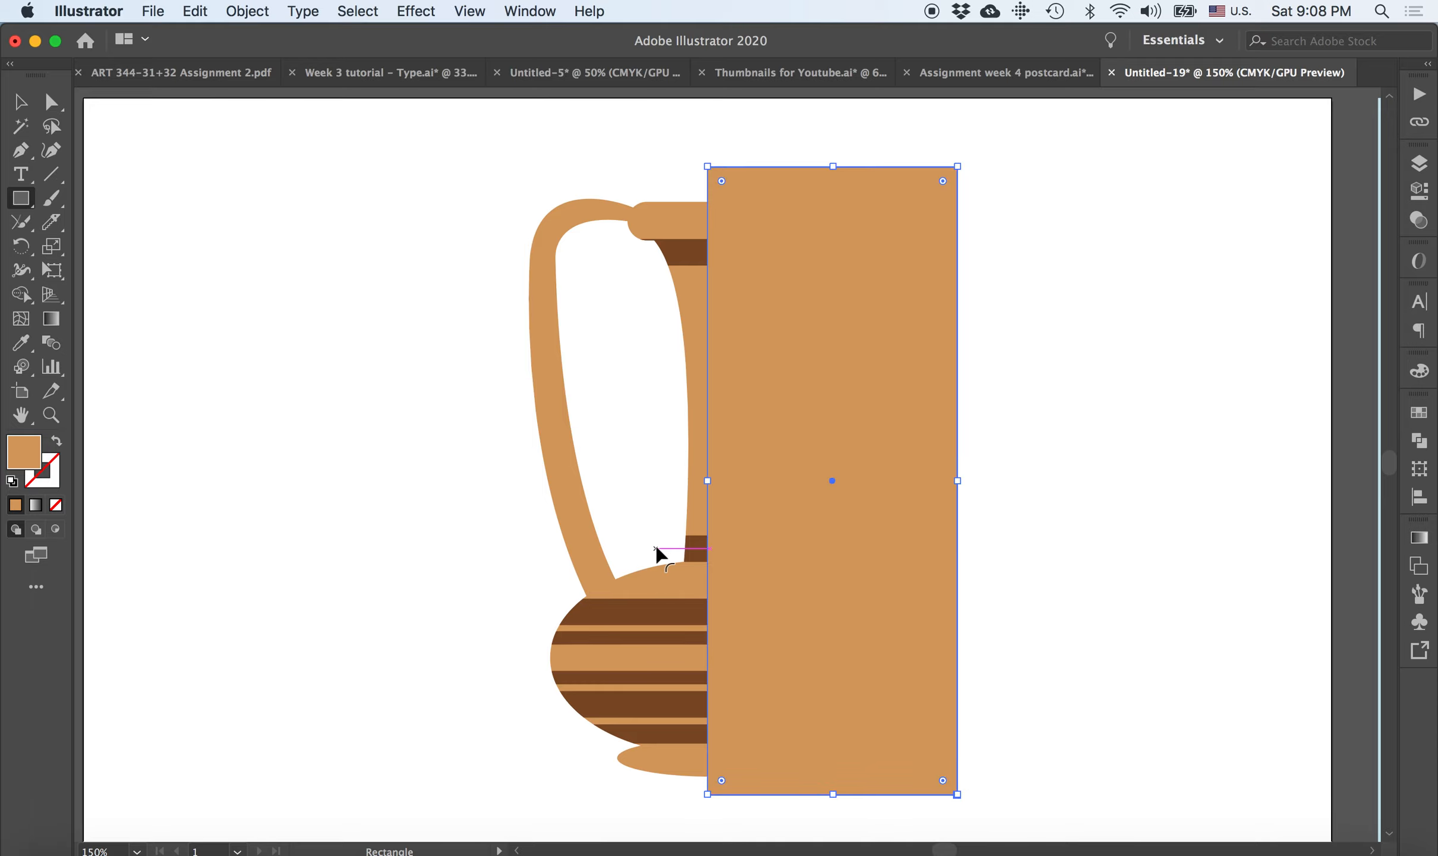
Trim the tan rectangle to the vase's outline with Shape Builder, removing the areas outside the vase and inside the right handle's opening
click(20, 103)
drag(458, 173, 1020, 786)
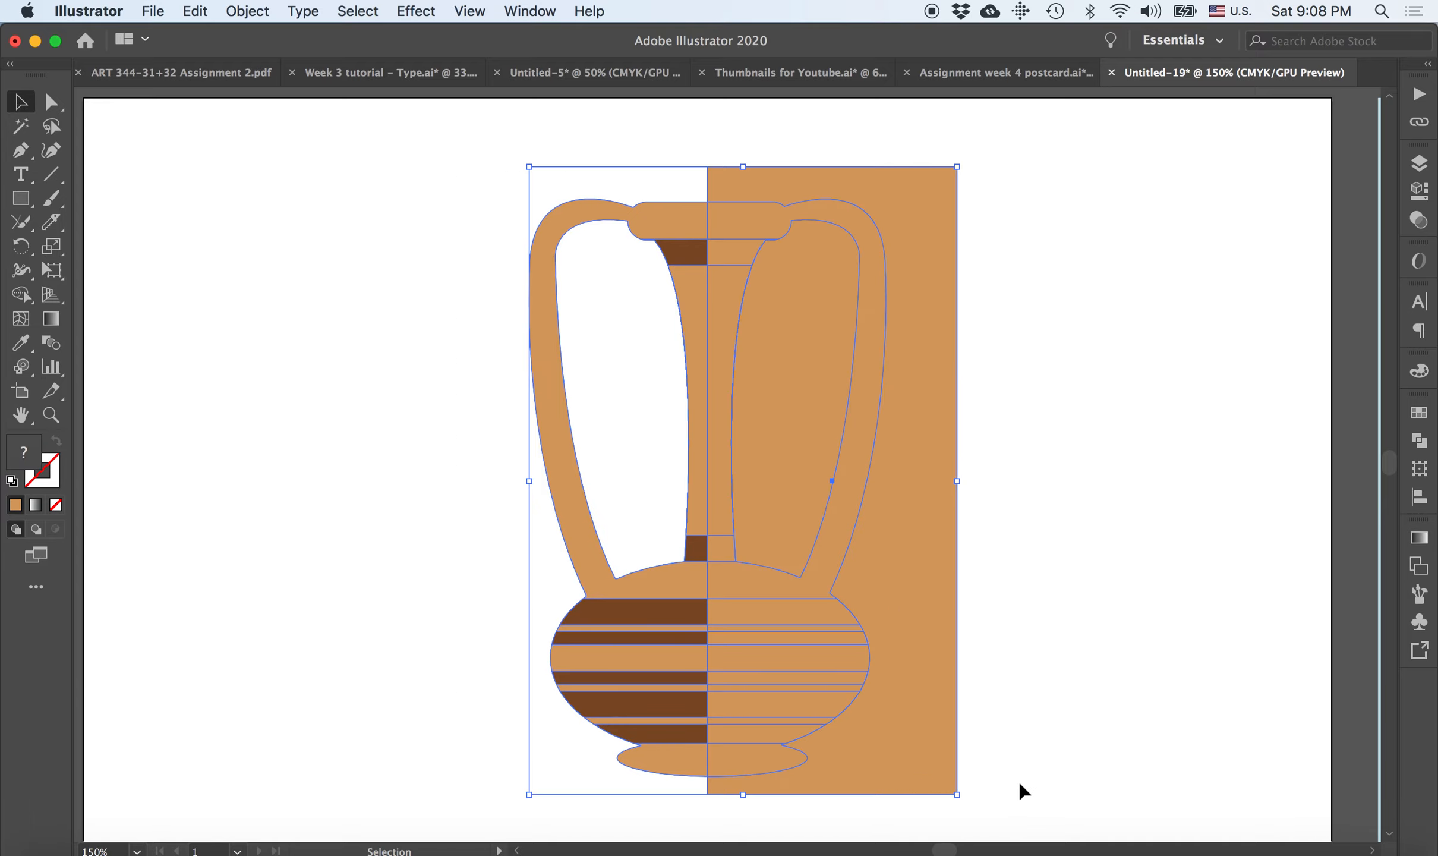
click(23, 295)
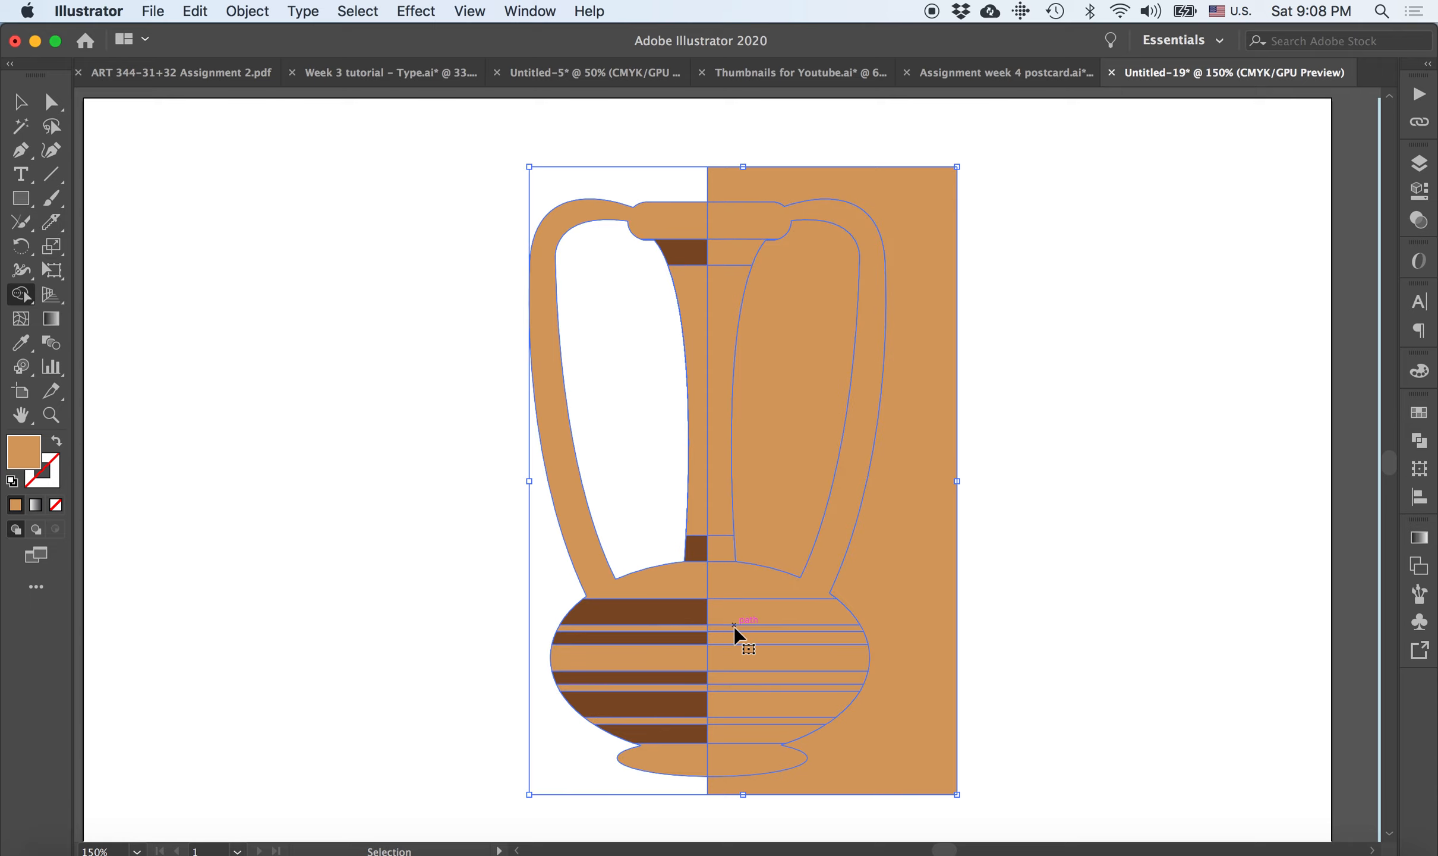
key(super+equal)
key(super+equal)
scroll(744, 626, down, 5)
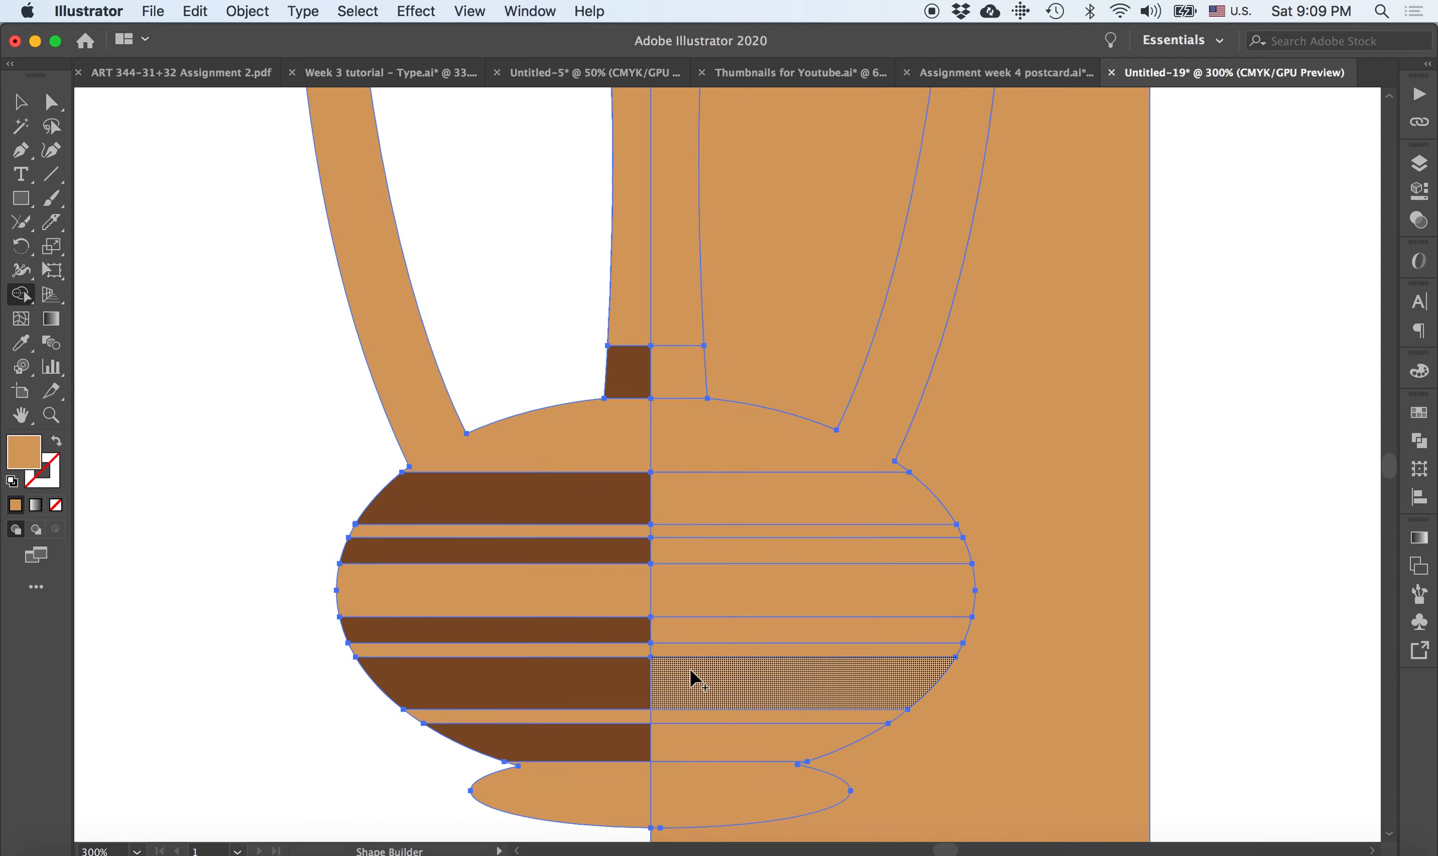
scroll(684, 740, down, 1)
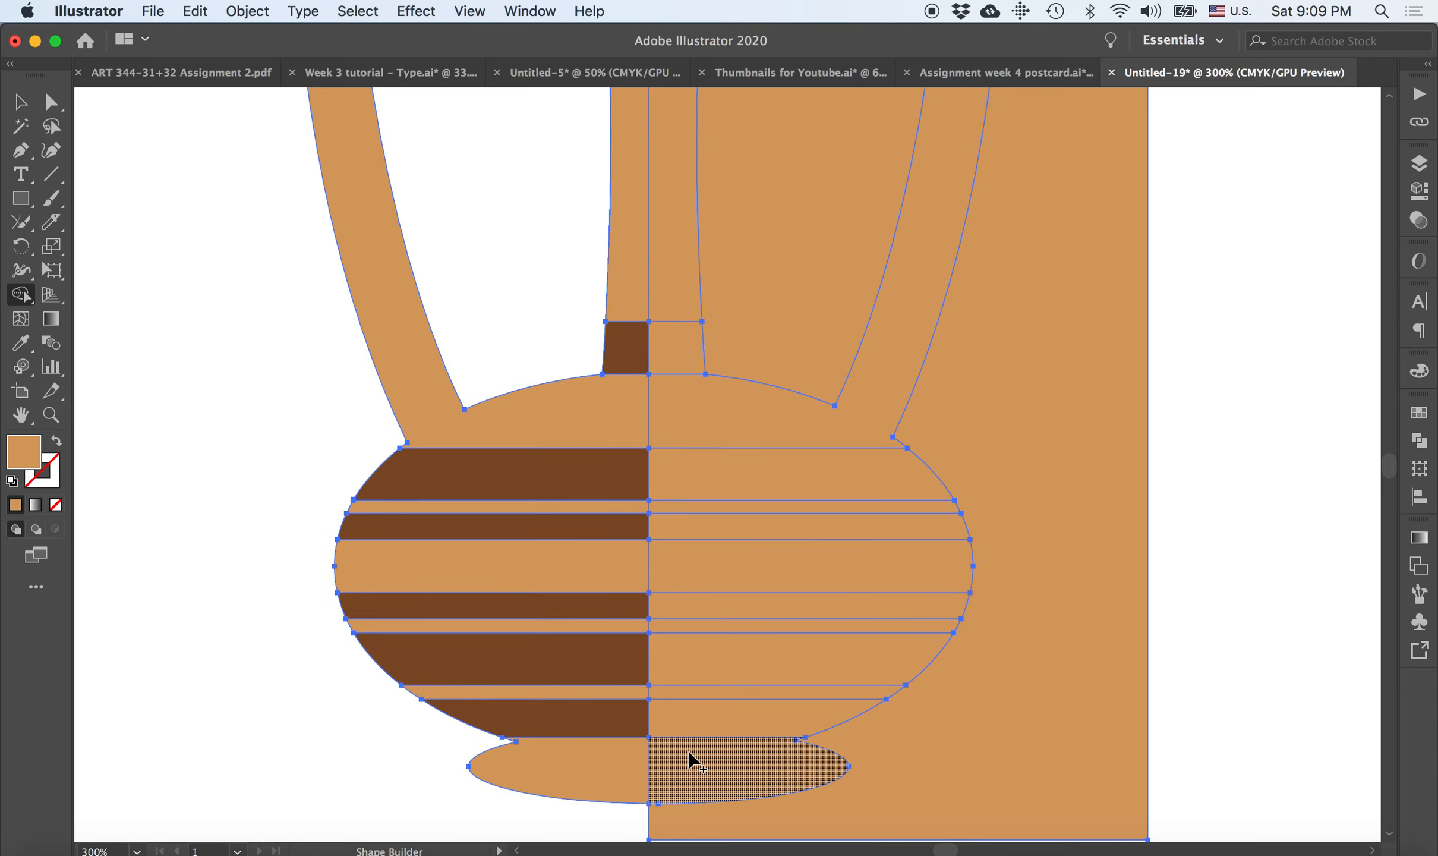
key(super+minus)
key(super+minus)
click(669, 645)
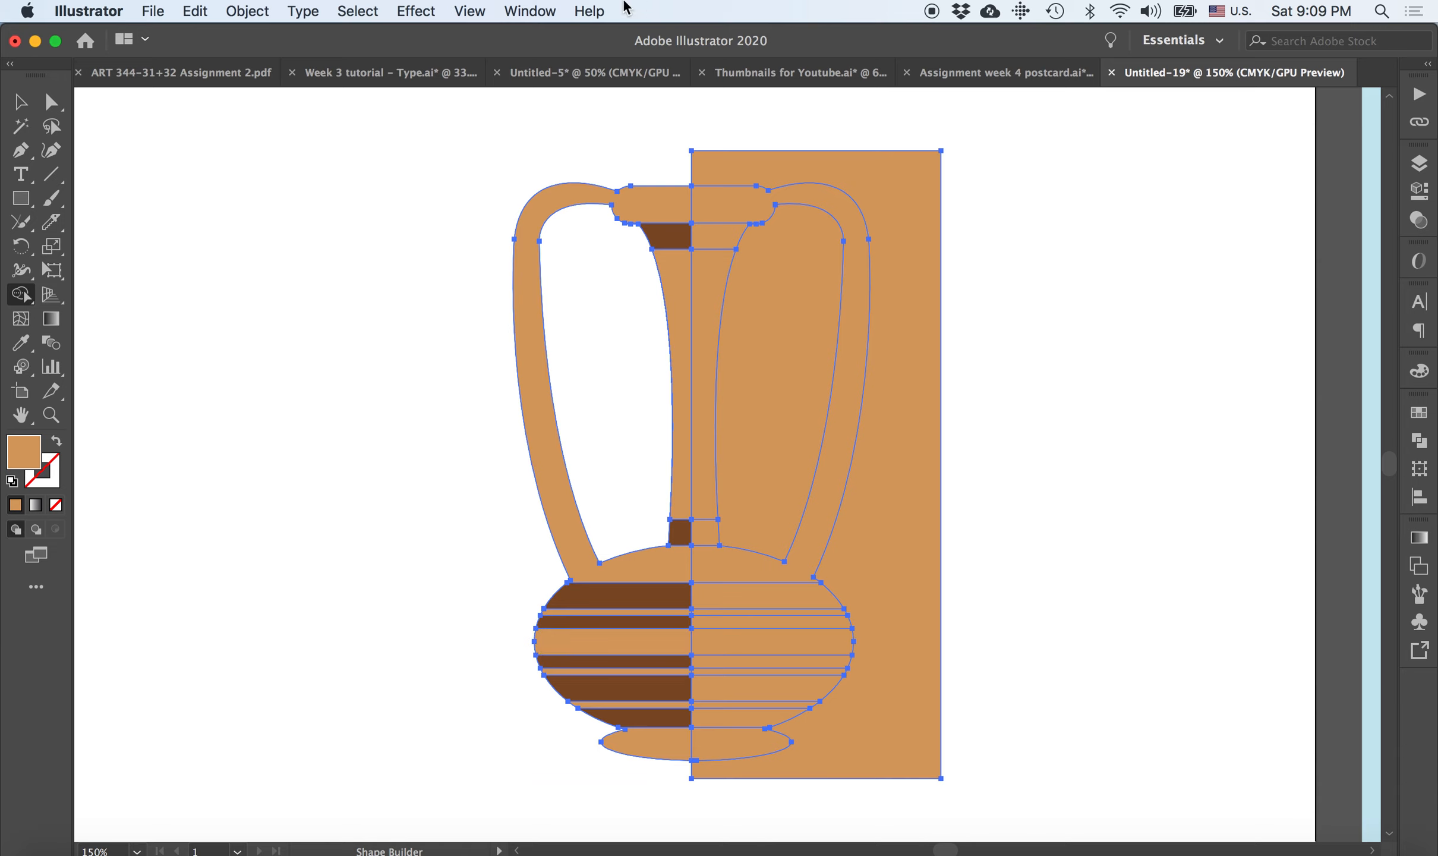
click(21, 101)
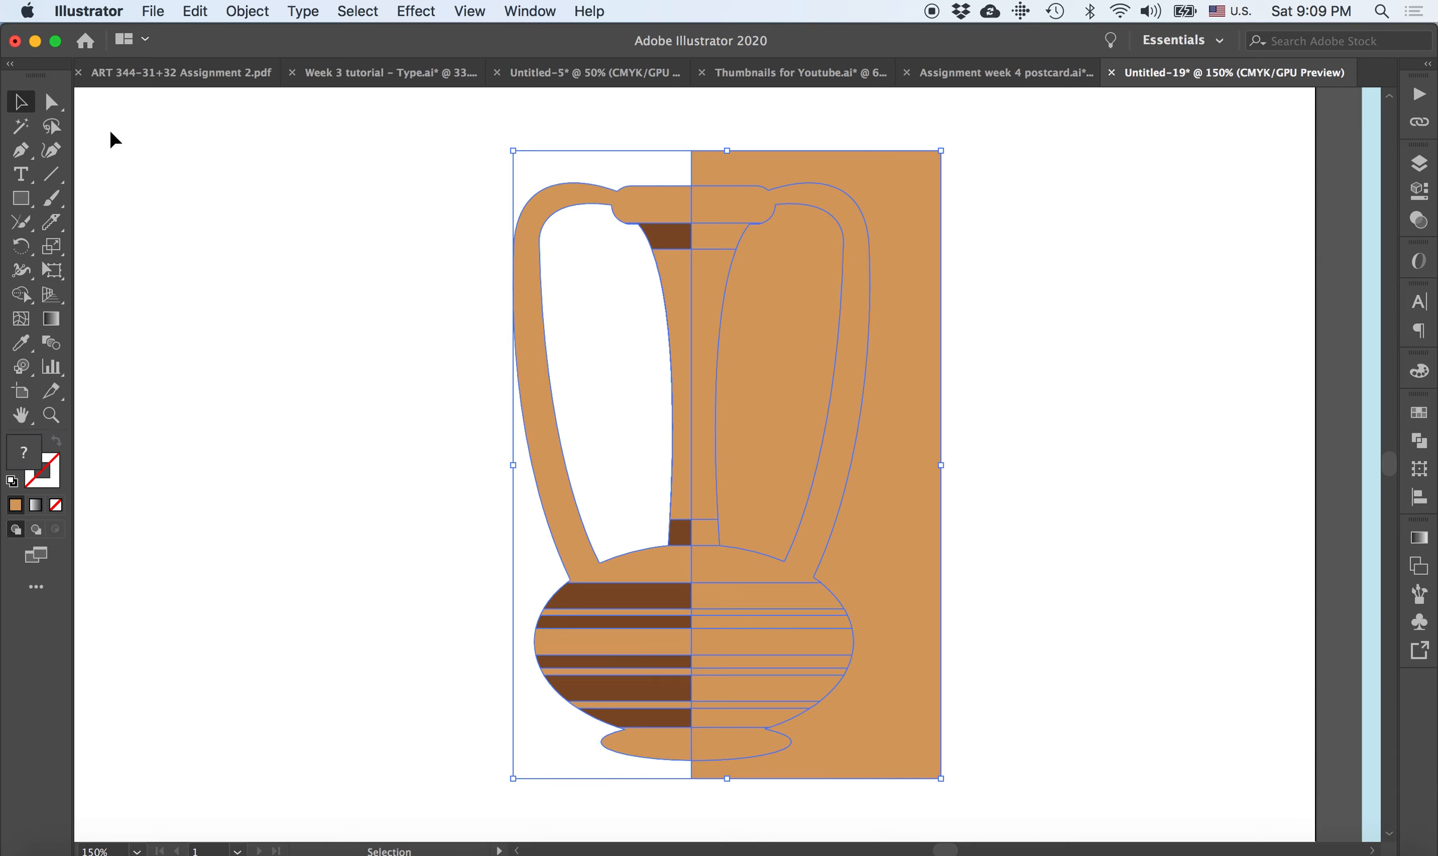
click(21, 293)
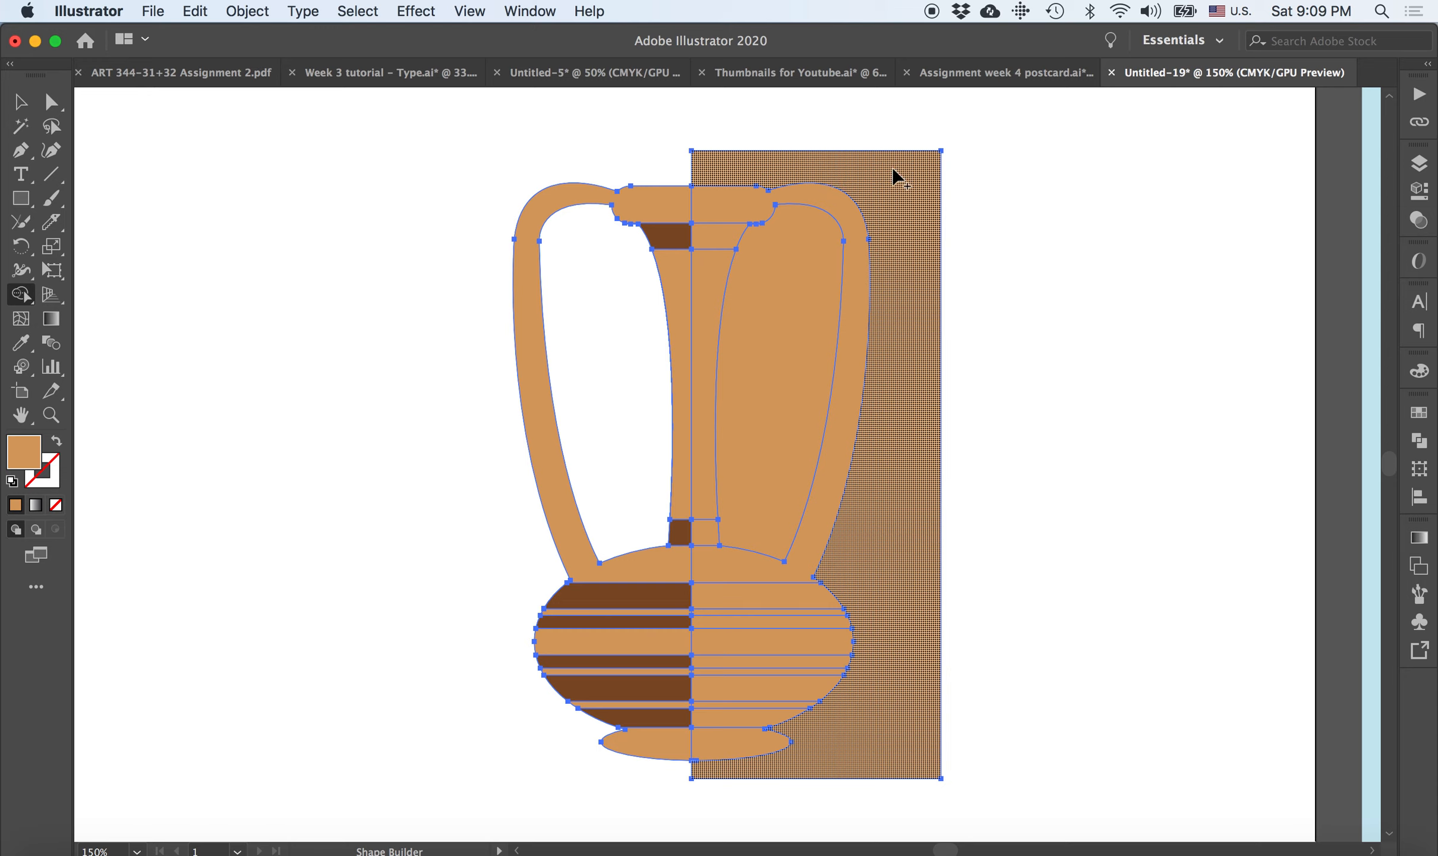
alt+click(814, 326)
alt+click(934, 273)
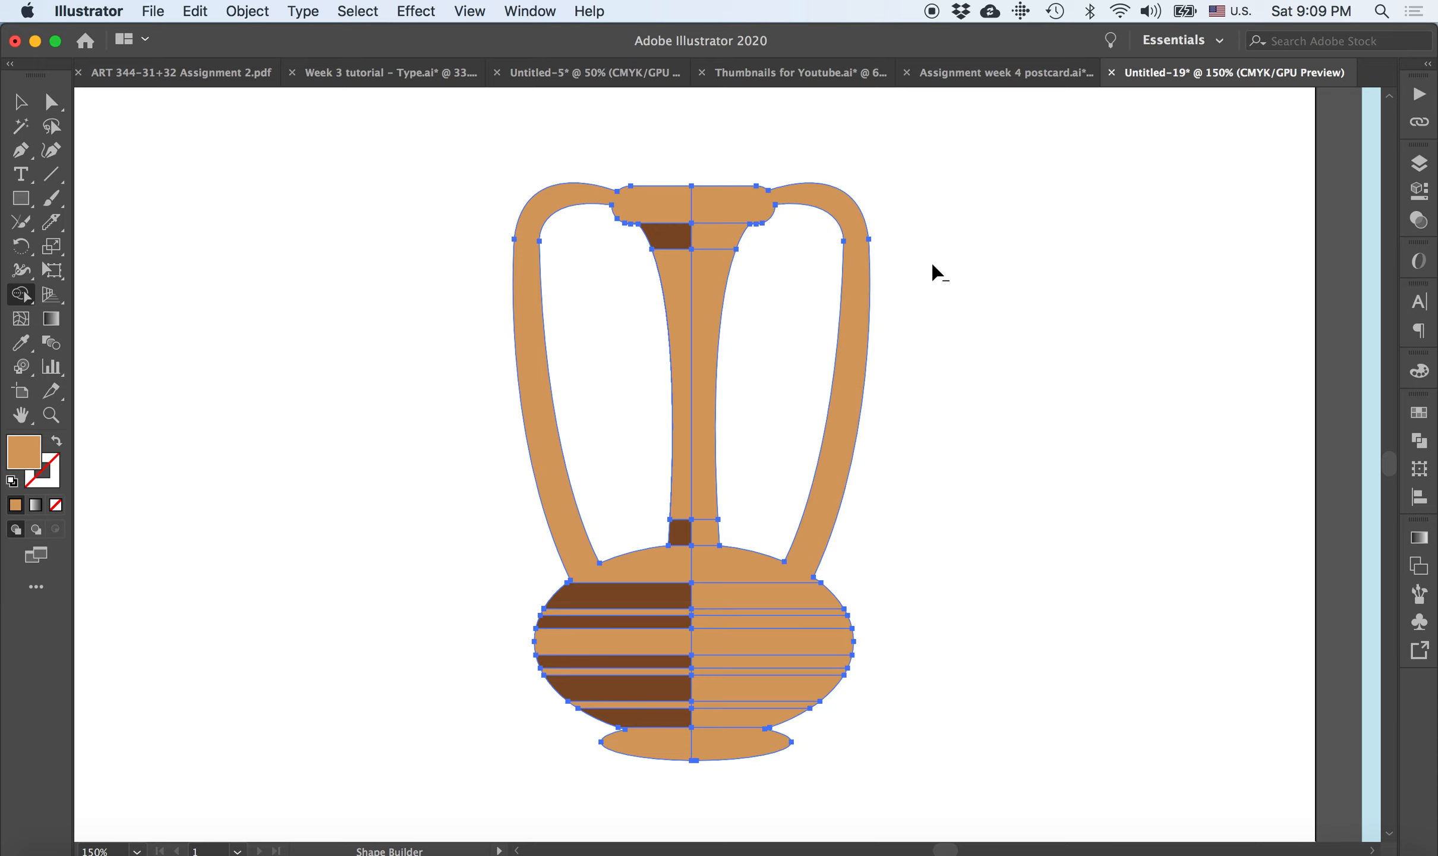
click(19, 103)
click(344, 229)
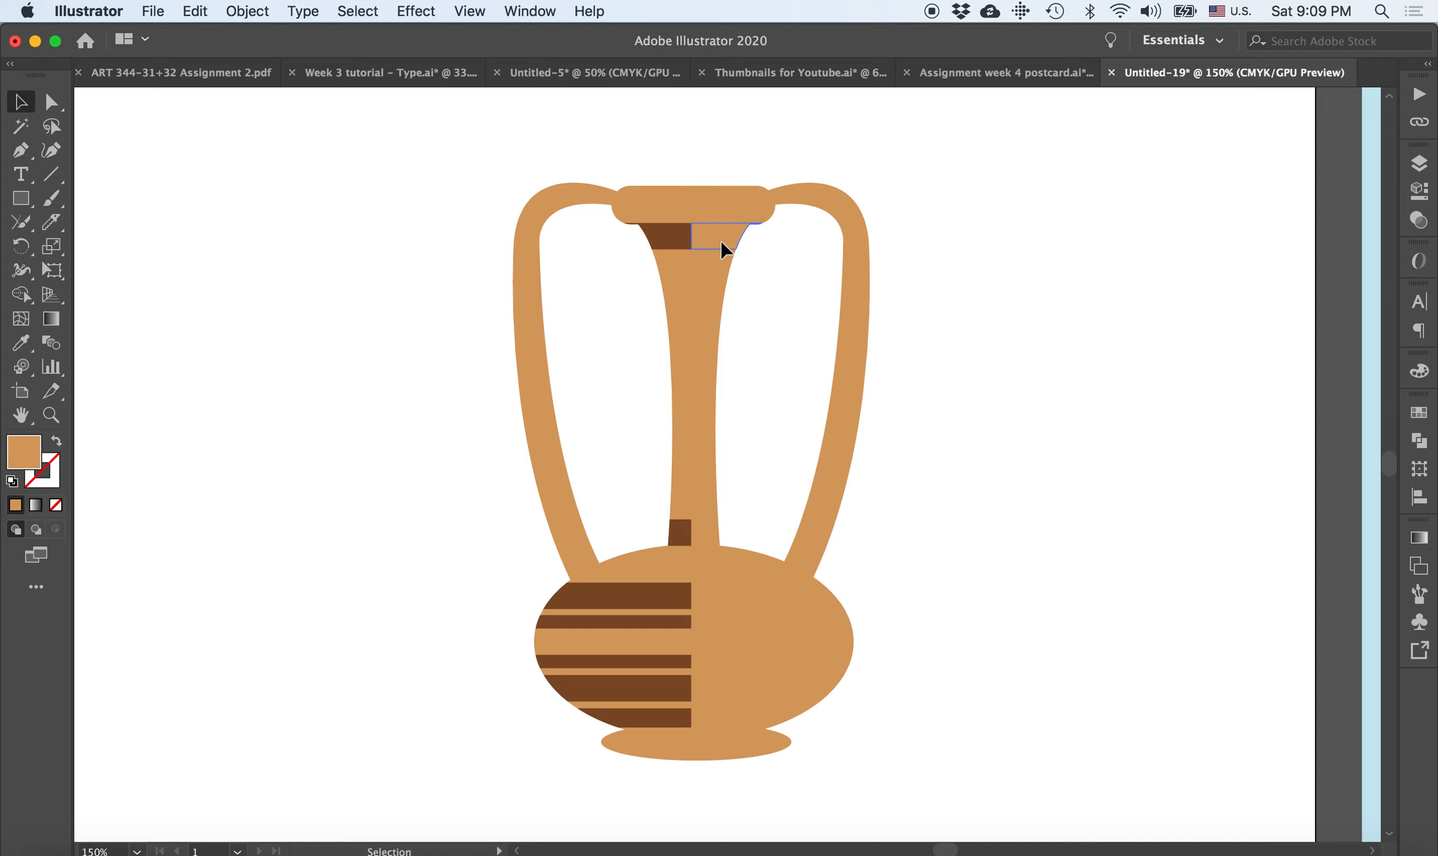
Fill the right half of the band under the rim with the dark reddish-brown swatch
click(1419, 412)
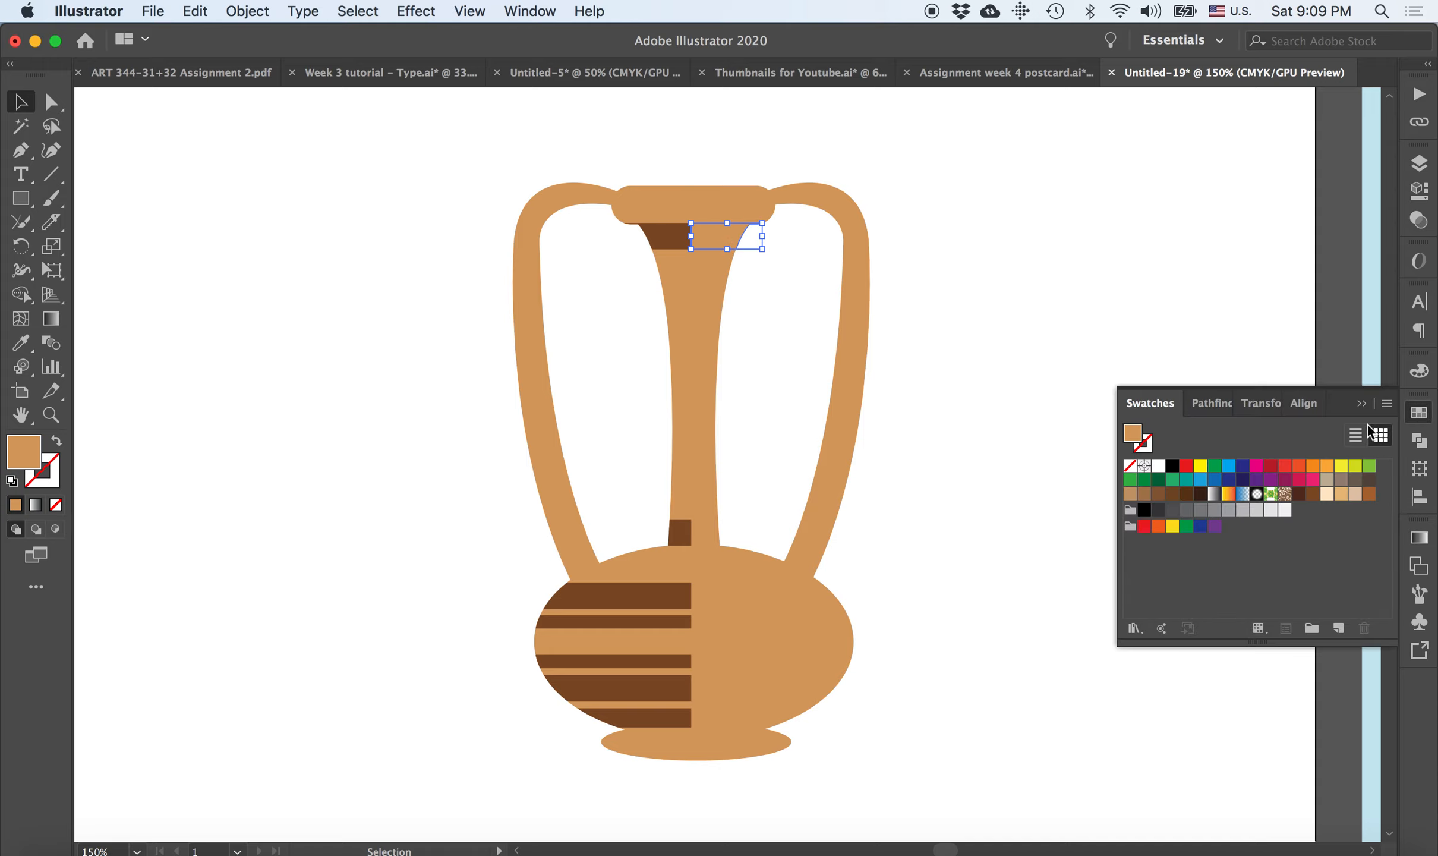
click(1314, 498)
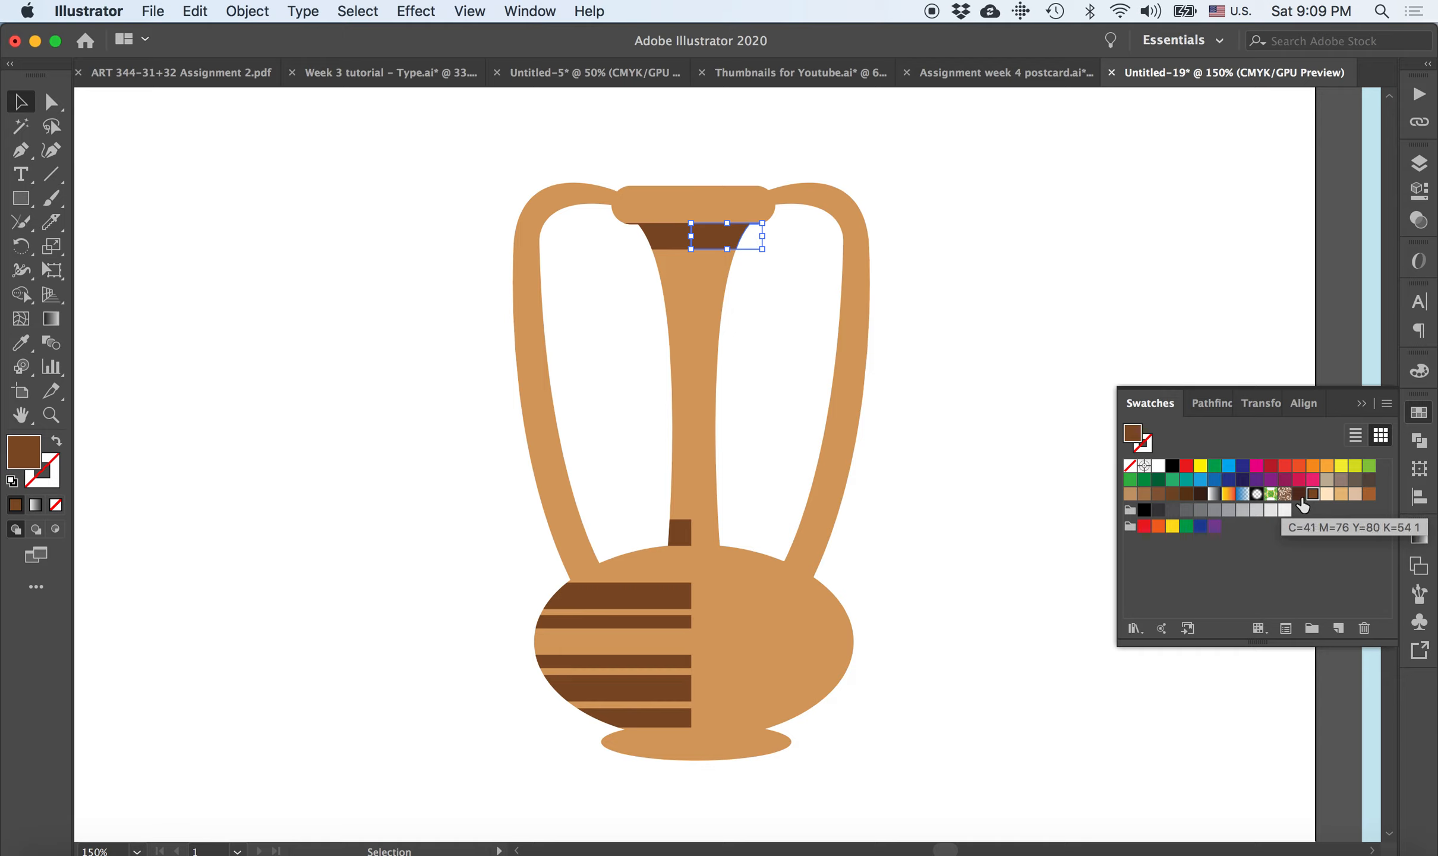
click(1300, 498)
Fill the right halves of the lower neck band and all five body bands with the dark reddish-brown swatch
click(703, 534)
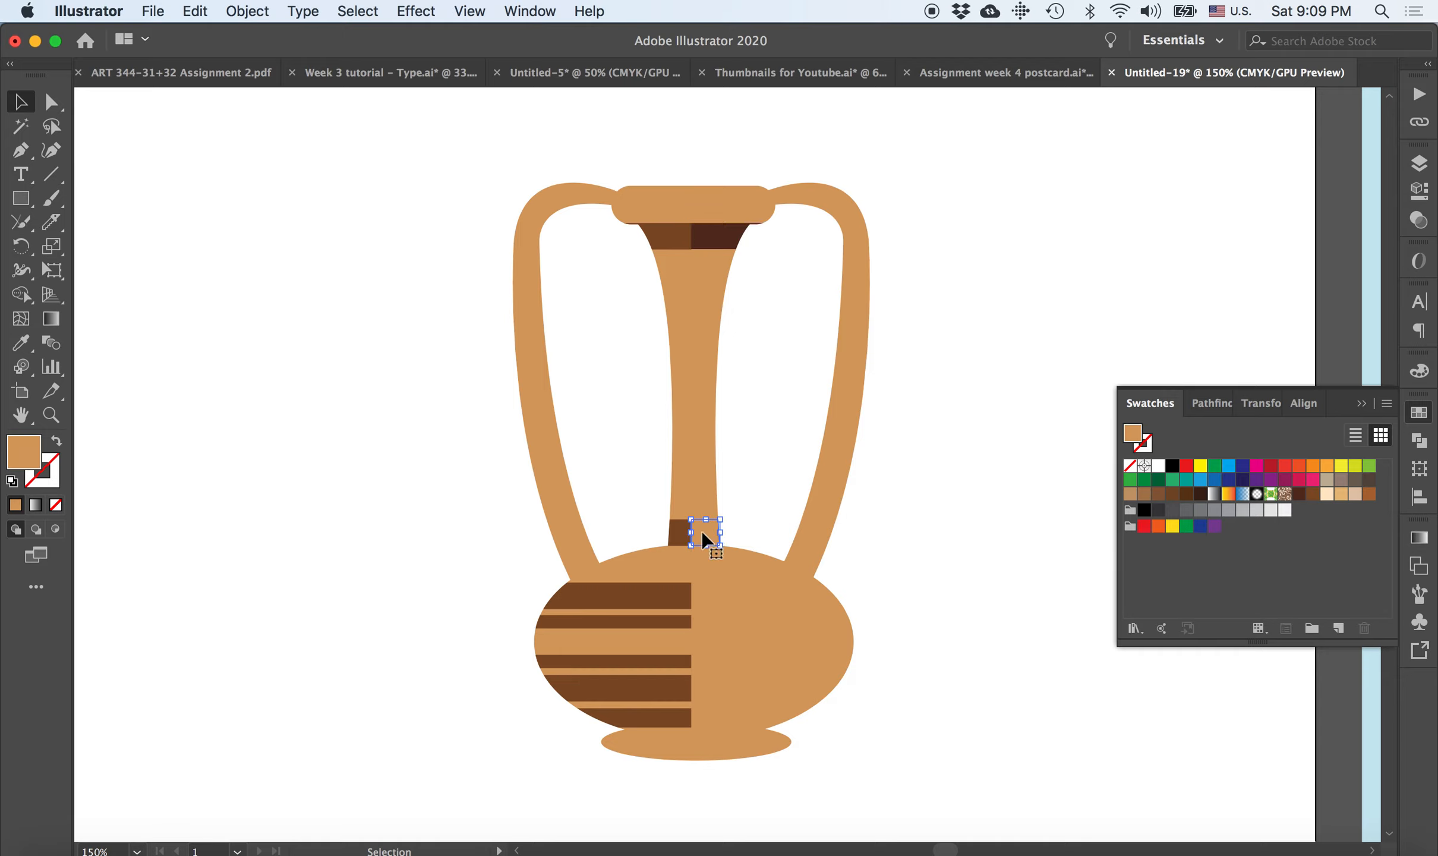
shift+click(714, 594)
shift+click(718, 621)
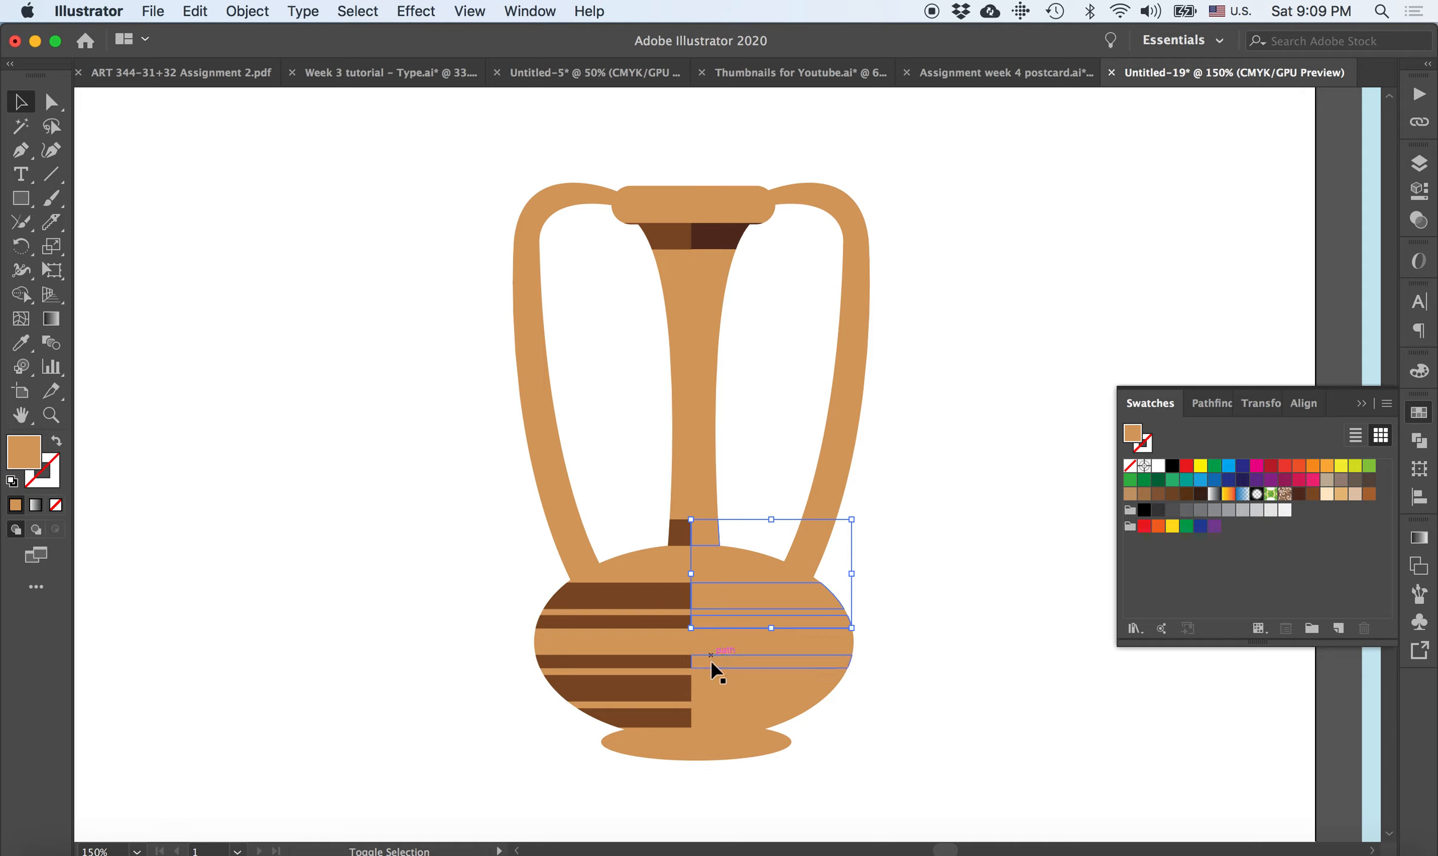
shift+click(711, 662)
shift+click(709, 686)
shift+click(710, 716)
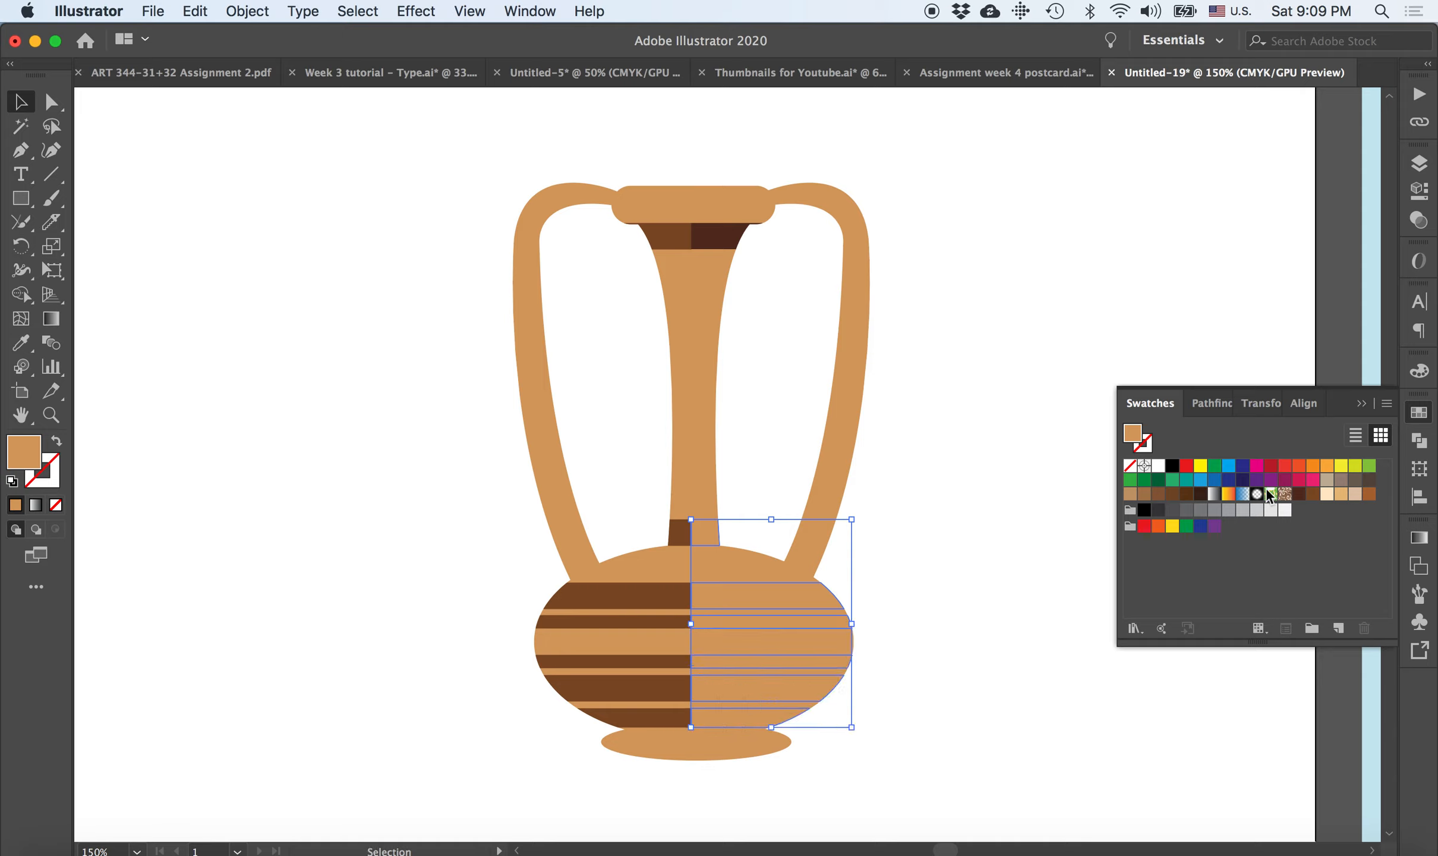
click(1301, 498)
click(953, 629)
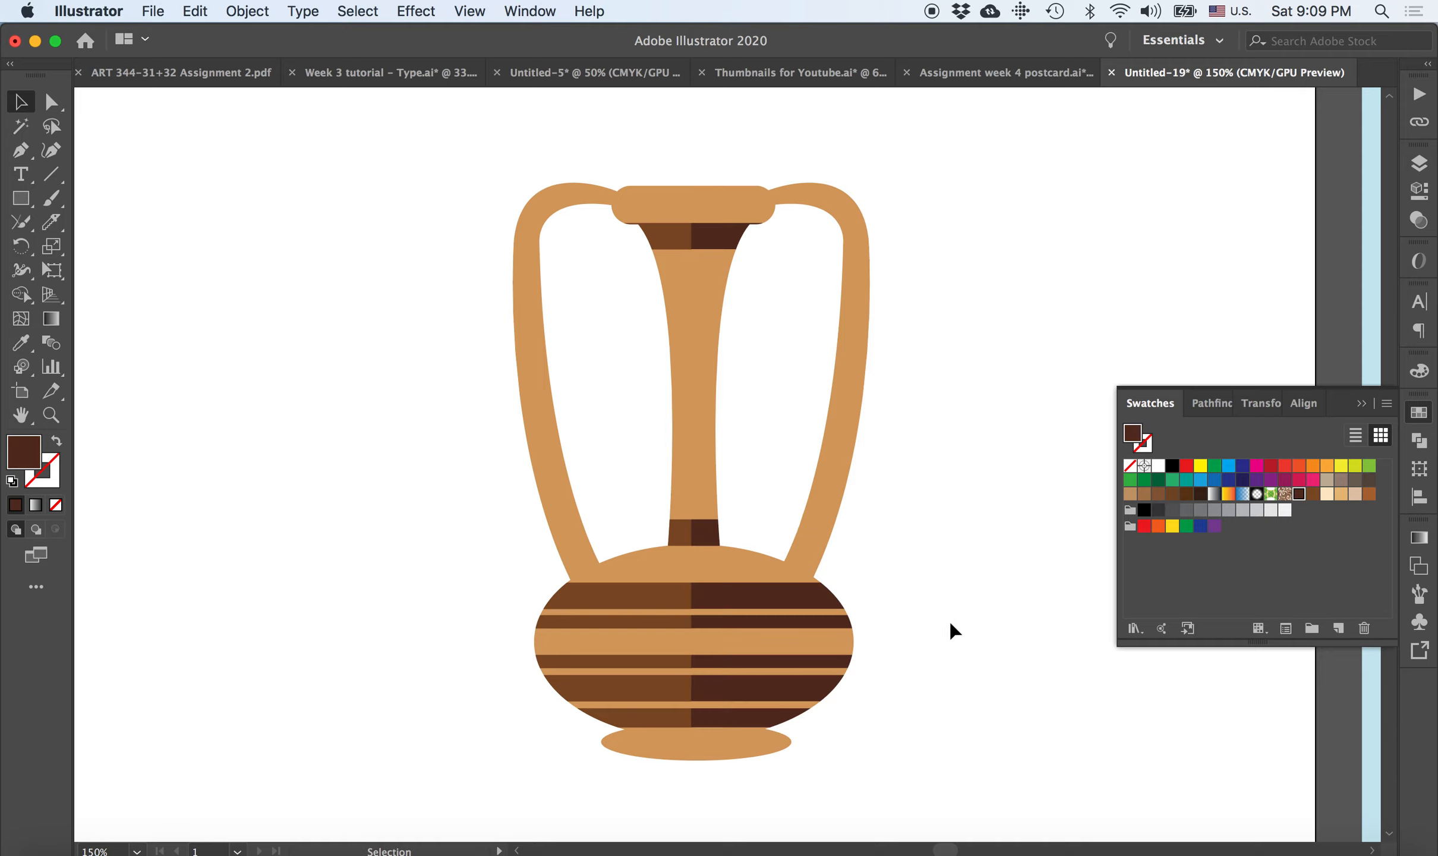
Fill the right half of the neck and the joined right rim, handle and shoulder piece with the light tan swatch
click(712, 278)
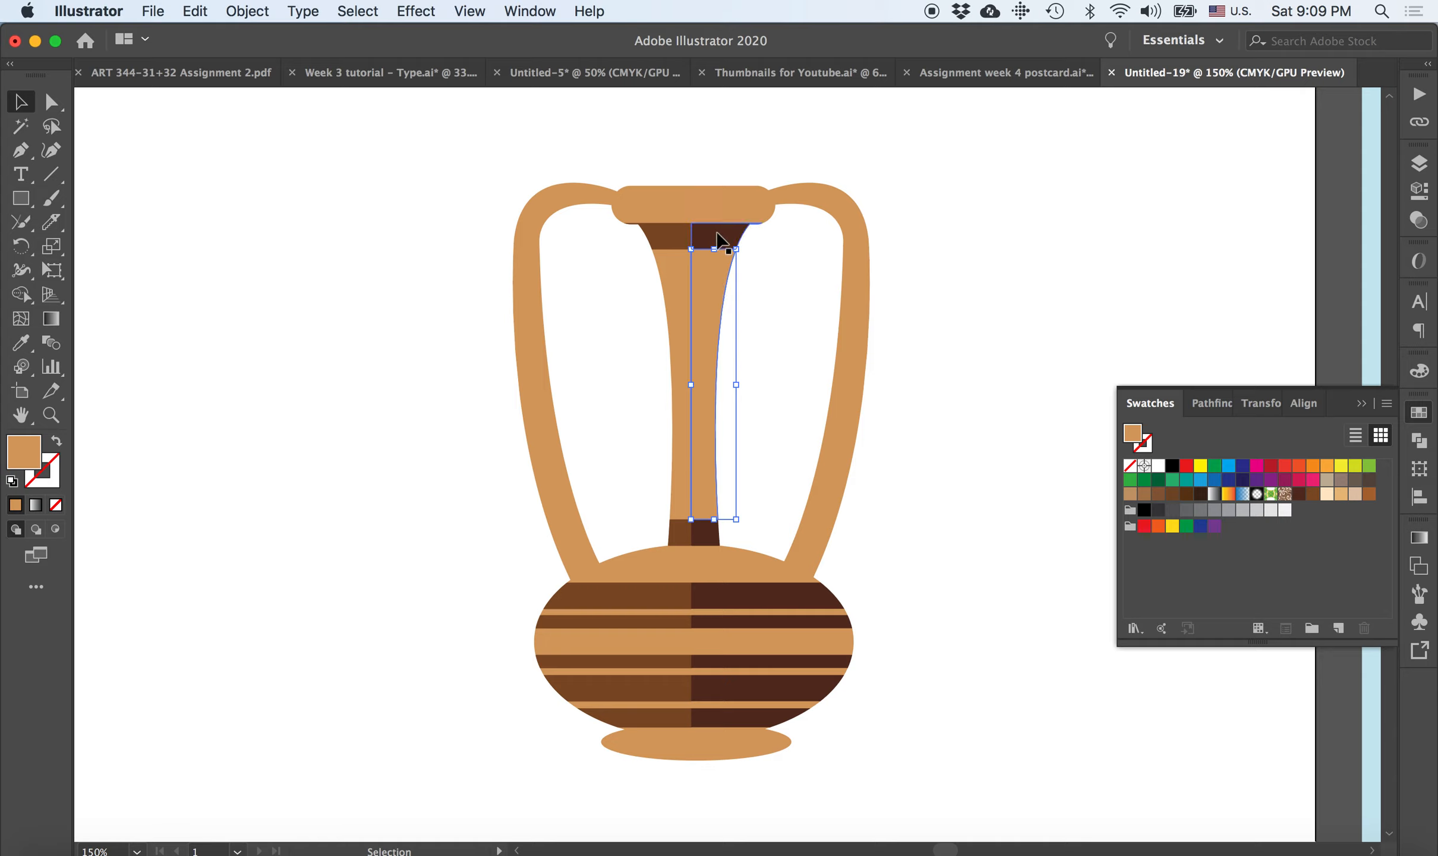
click(1340, 496)
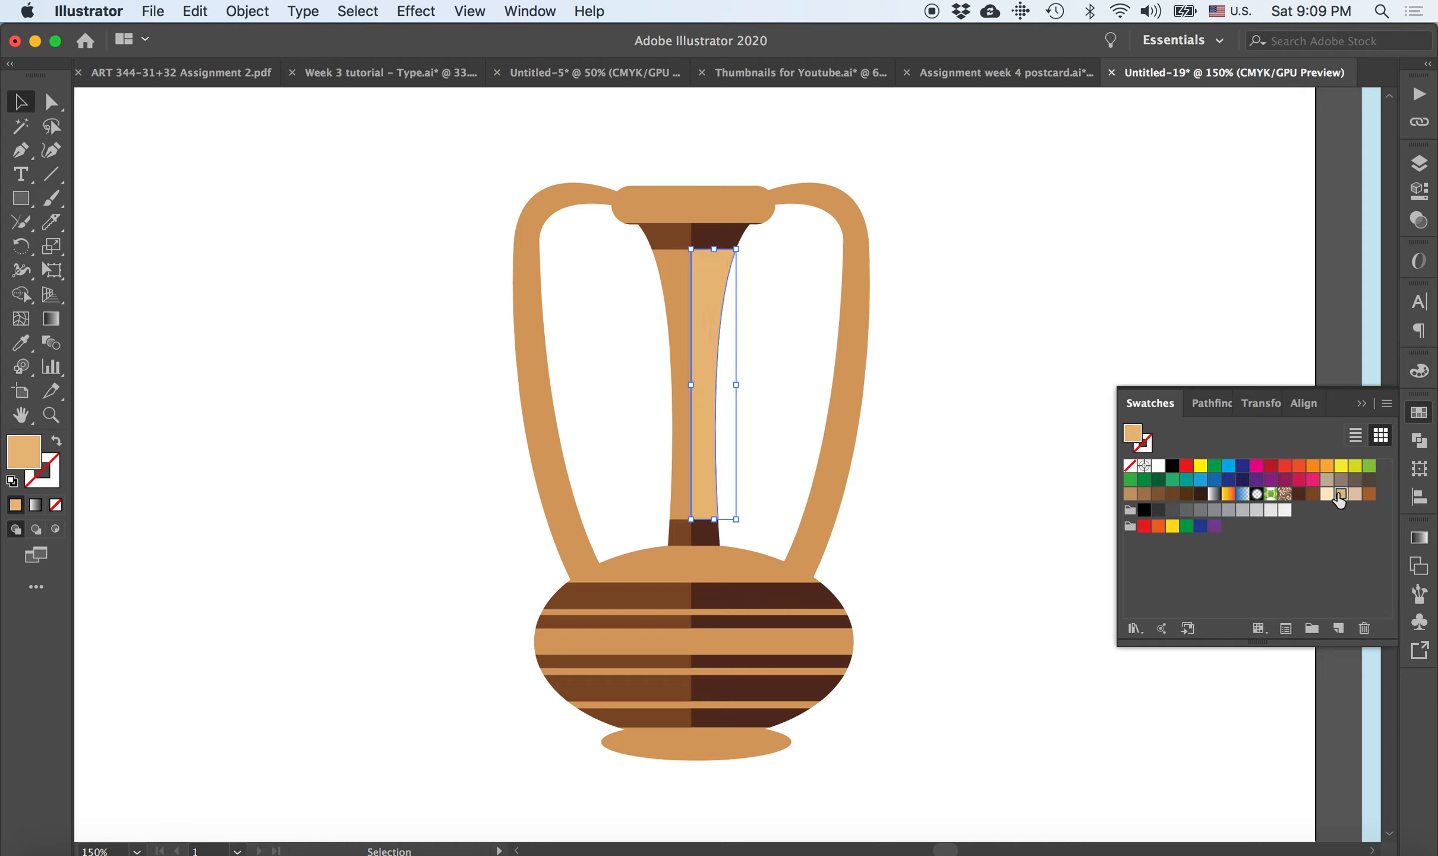
click(724, 202)
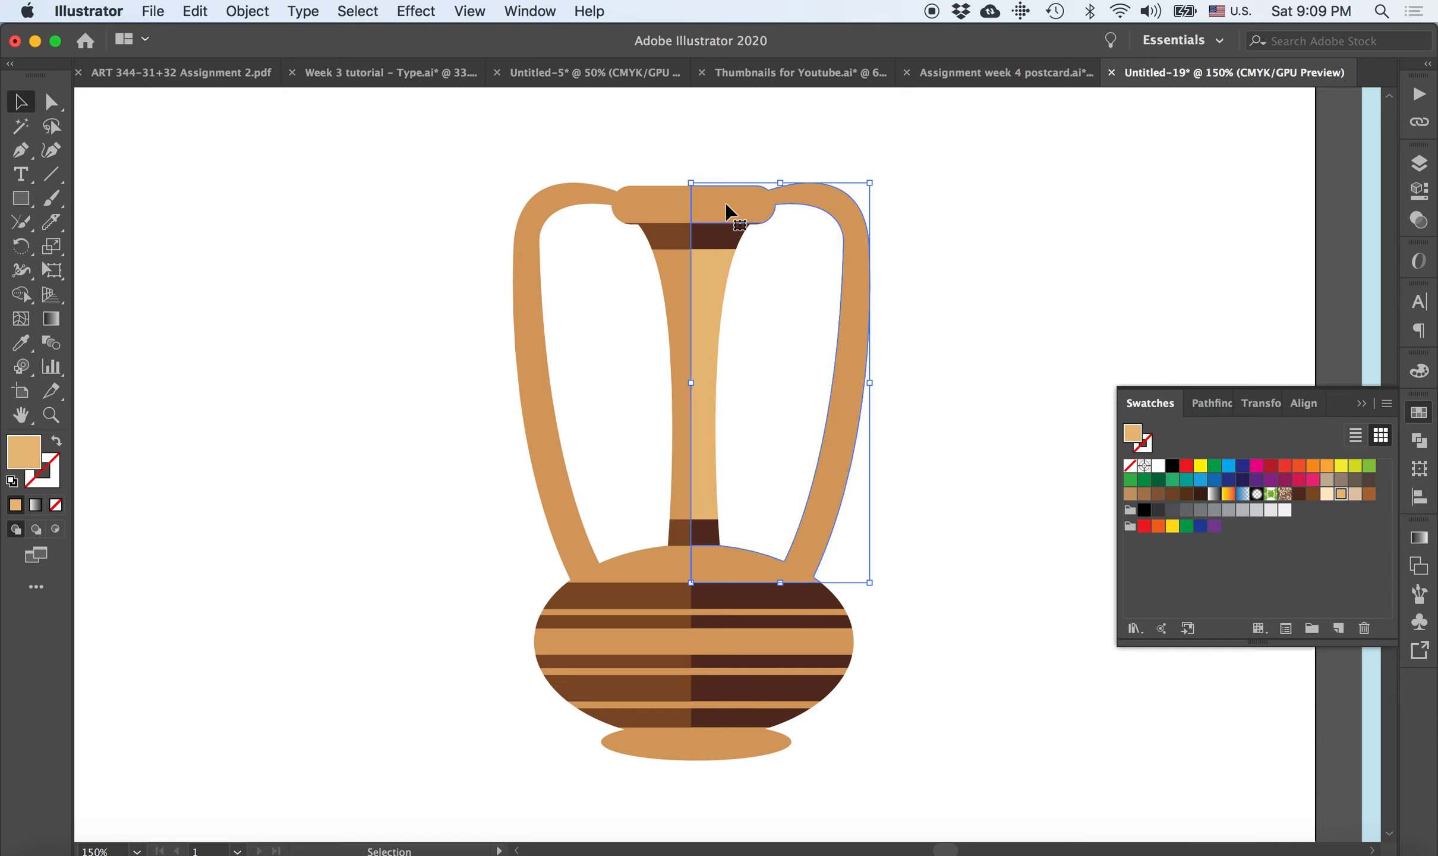
click(1340, 494)
click(1069, 312)
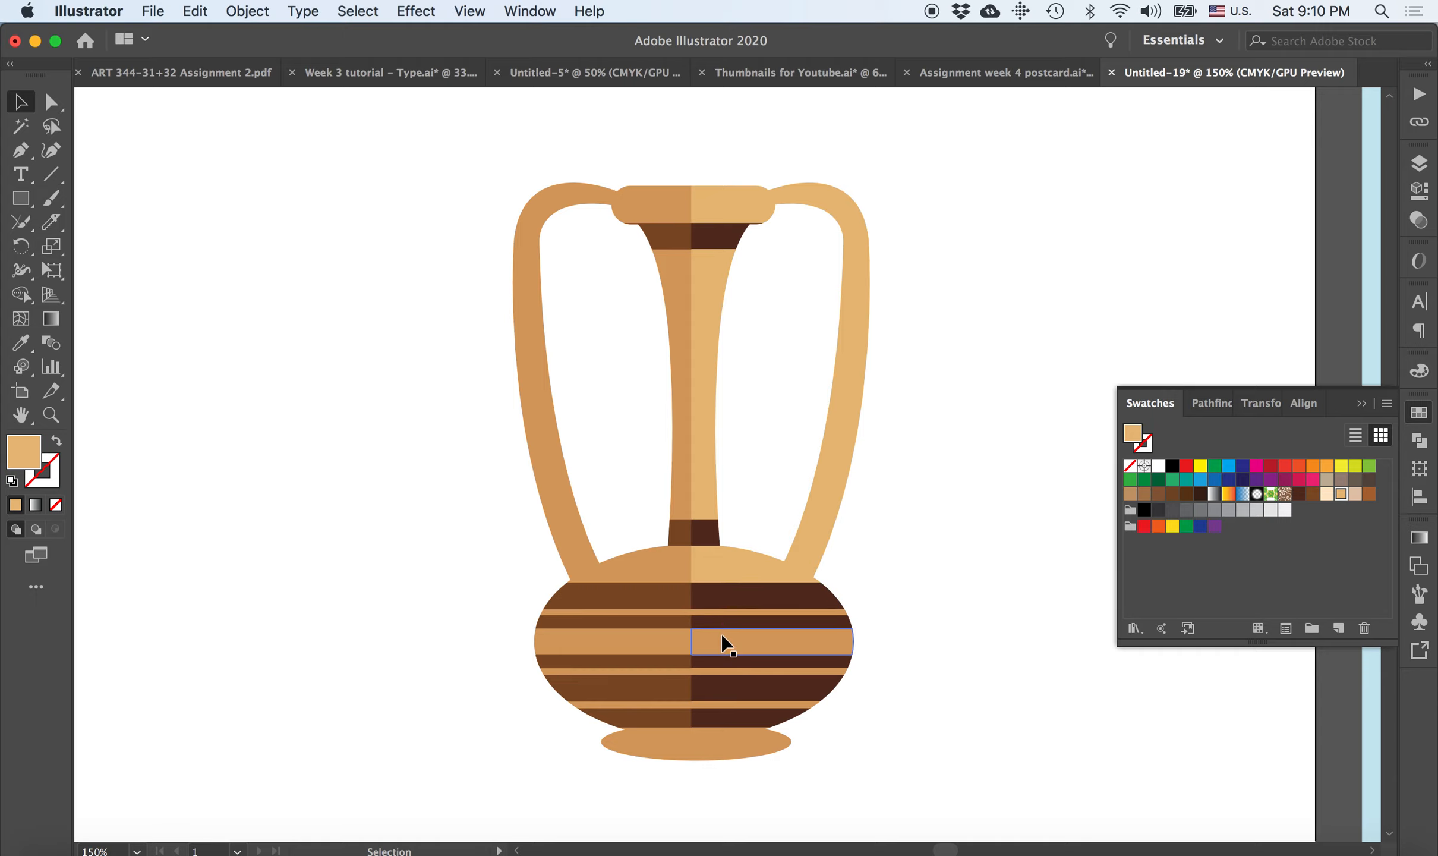
Fill the right halves of the four tan stripes between the body bands with the light tan swatch
click(782, 639)
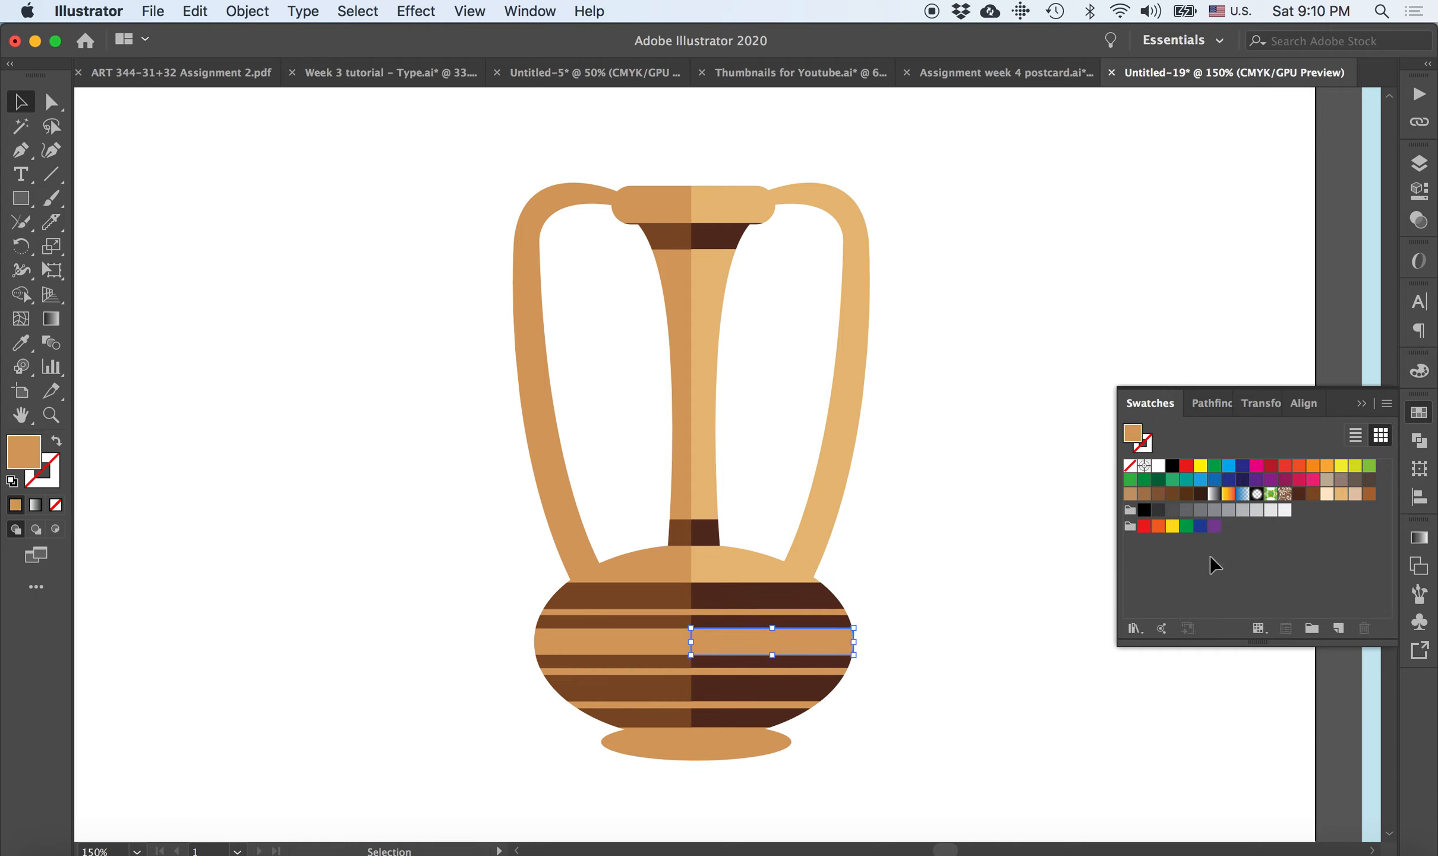
shift+click(814, 619)
shift+click(734, 672)
shift+click(723, 709)
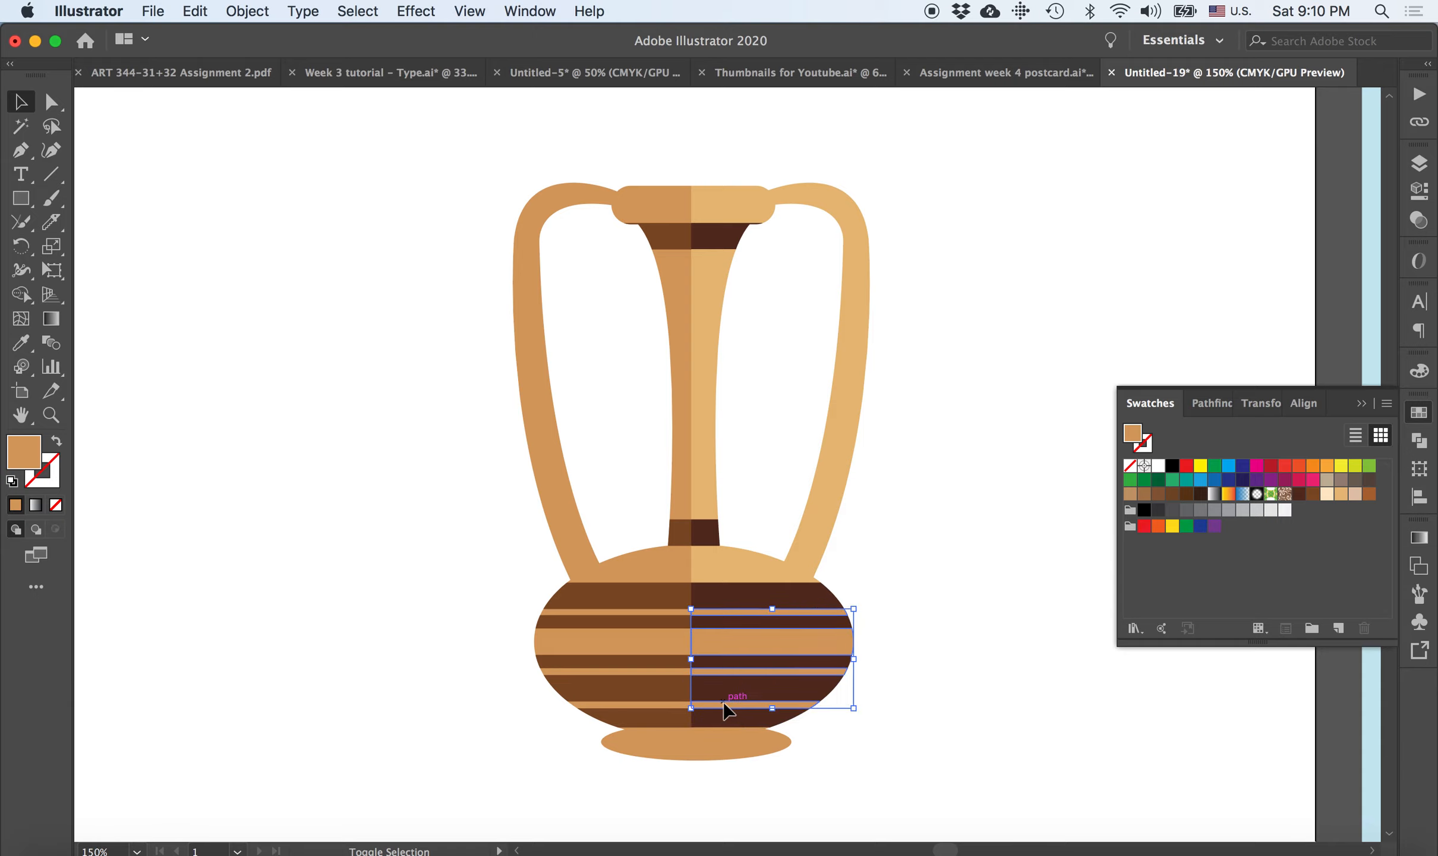
click(1341, 494)
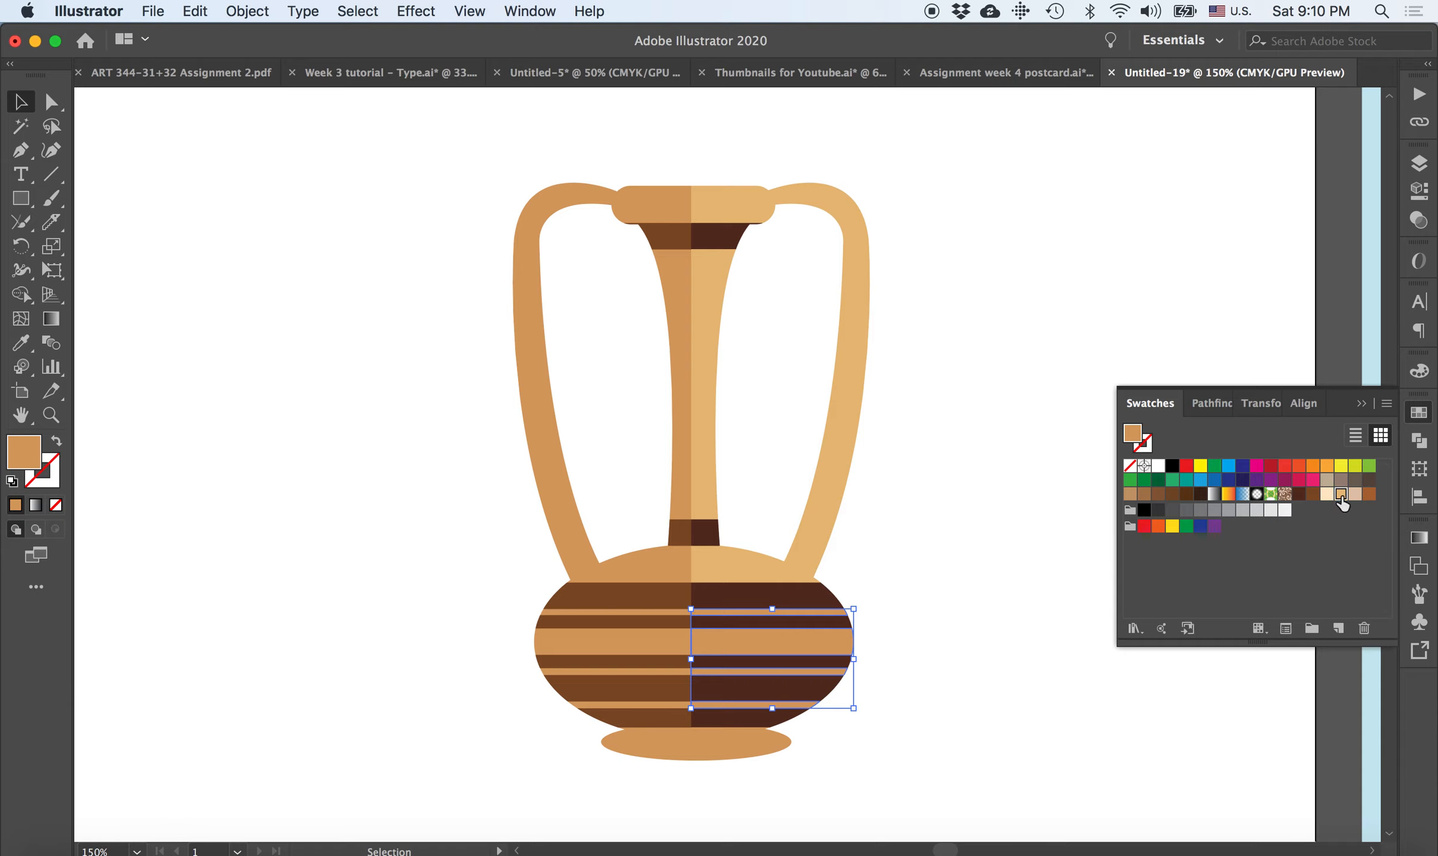
click(995, 621)
Fill the right half of the vase's foot with the light tan swatch
click(705, 744)
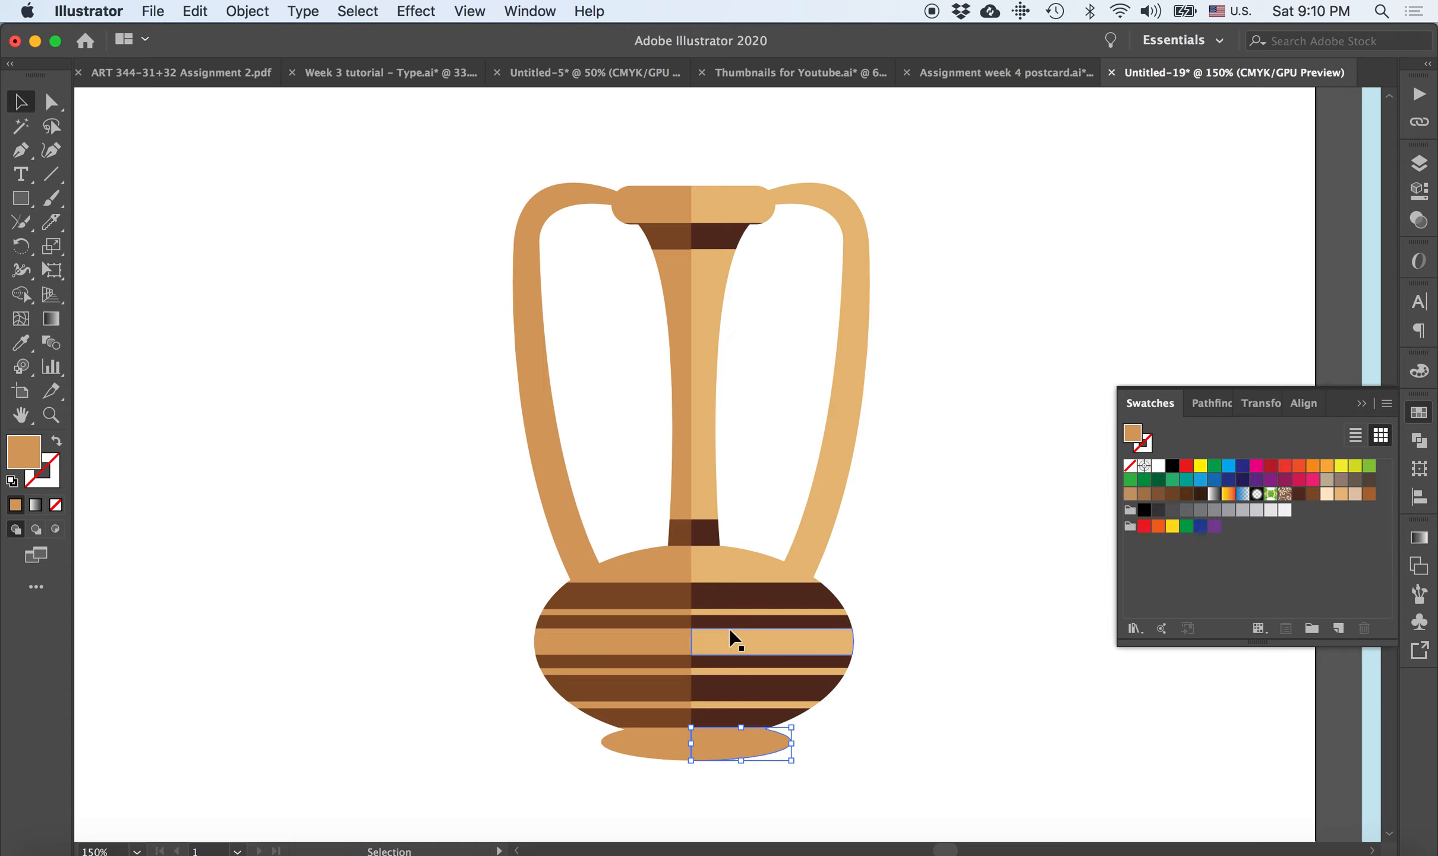
click(1341, 494)
click(1052, 673)
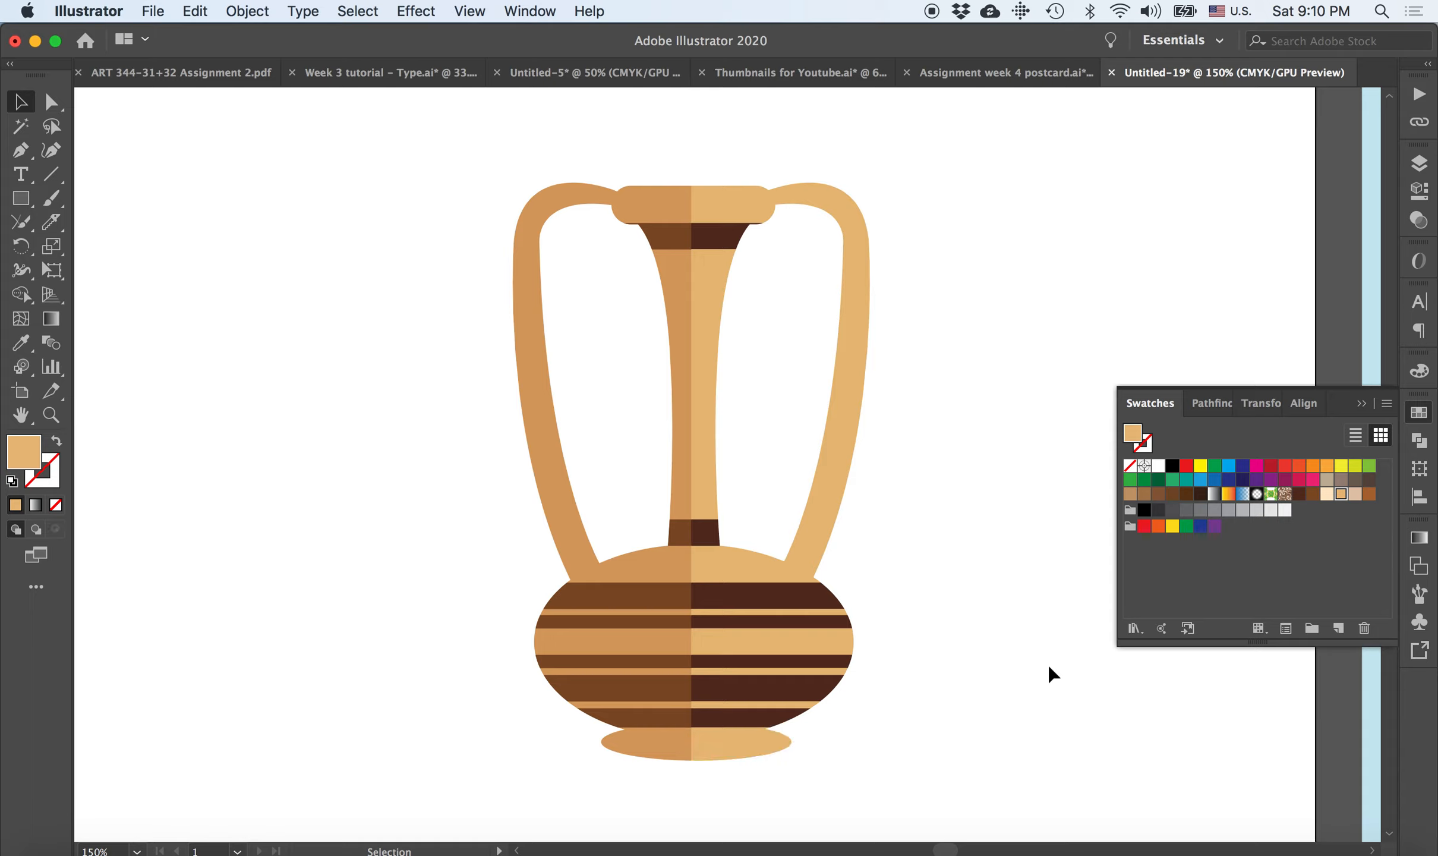
click(819, 493)
click(924, 476)
click(574, 544)
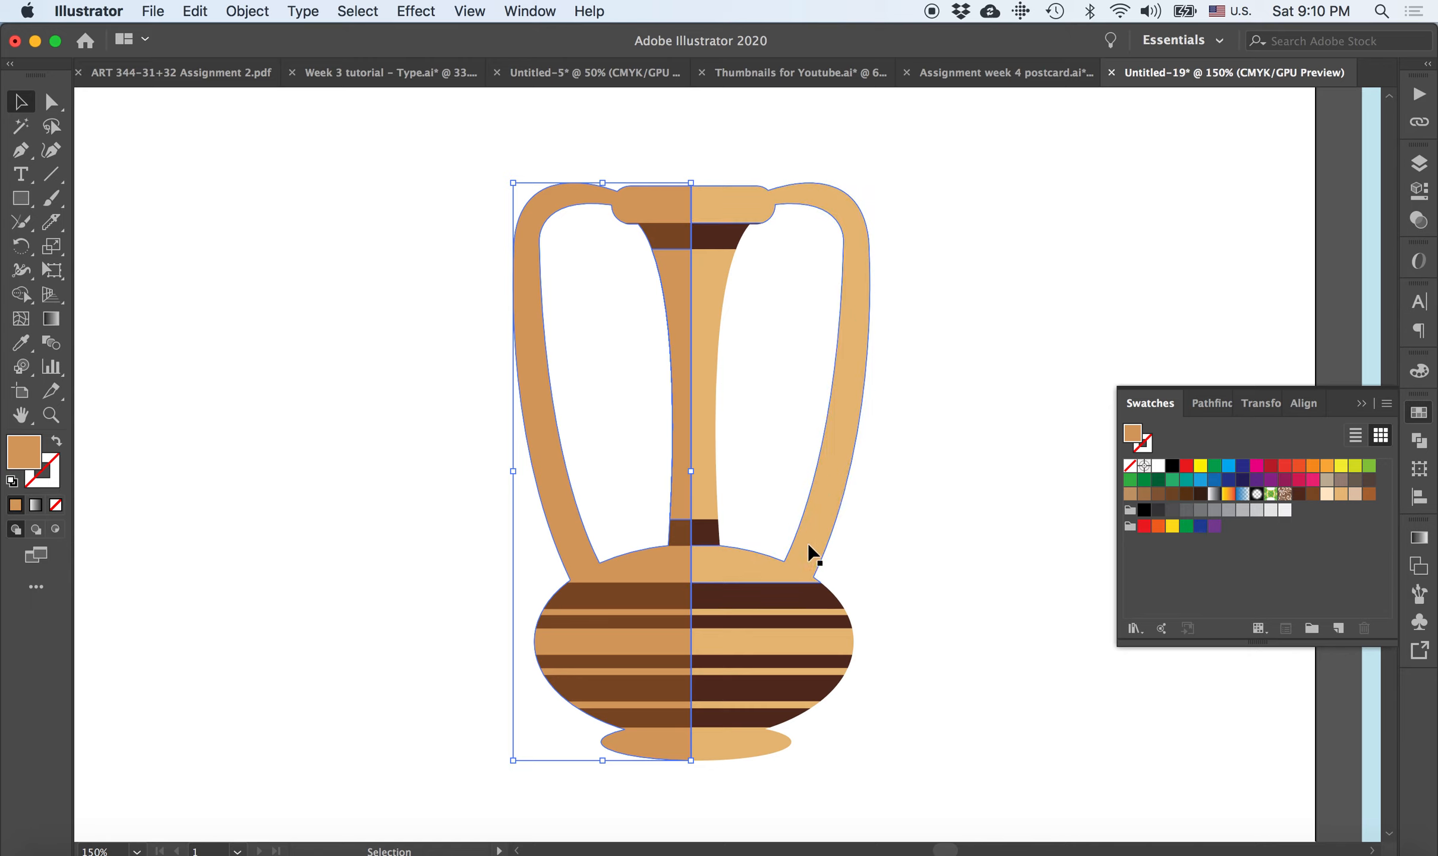
click(409, 414)
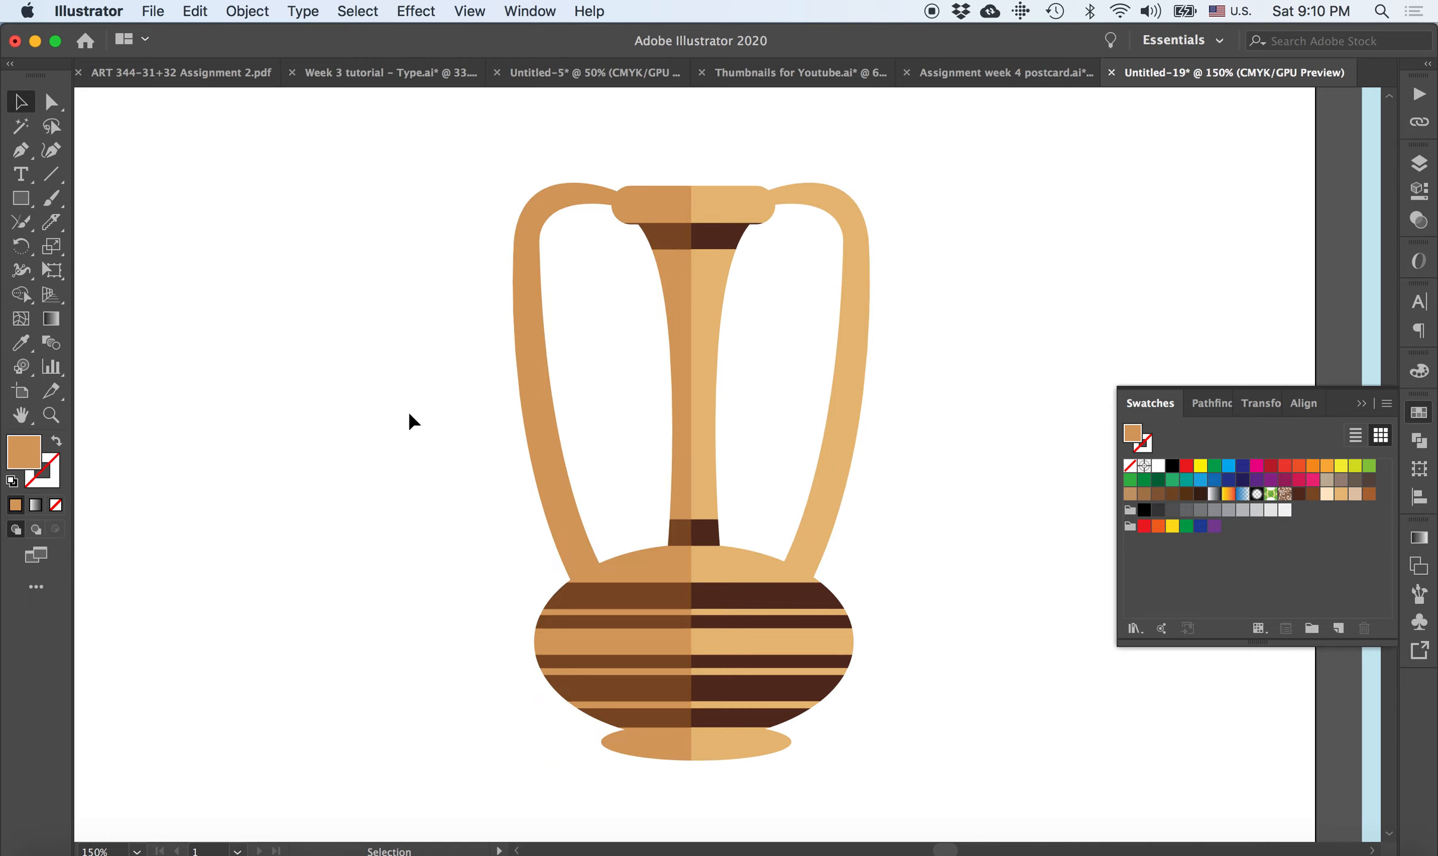
click(526, 333)
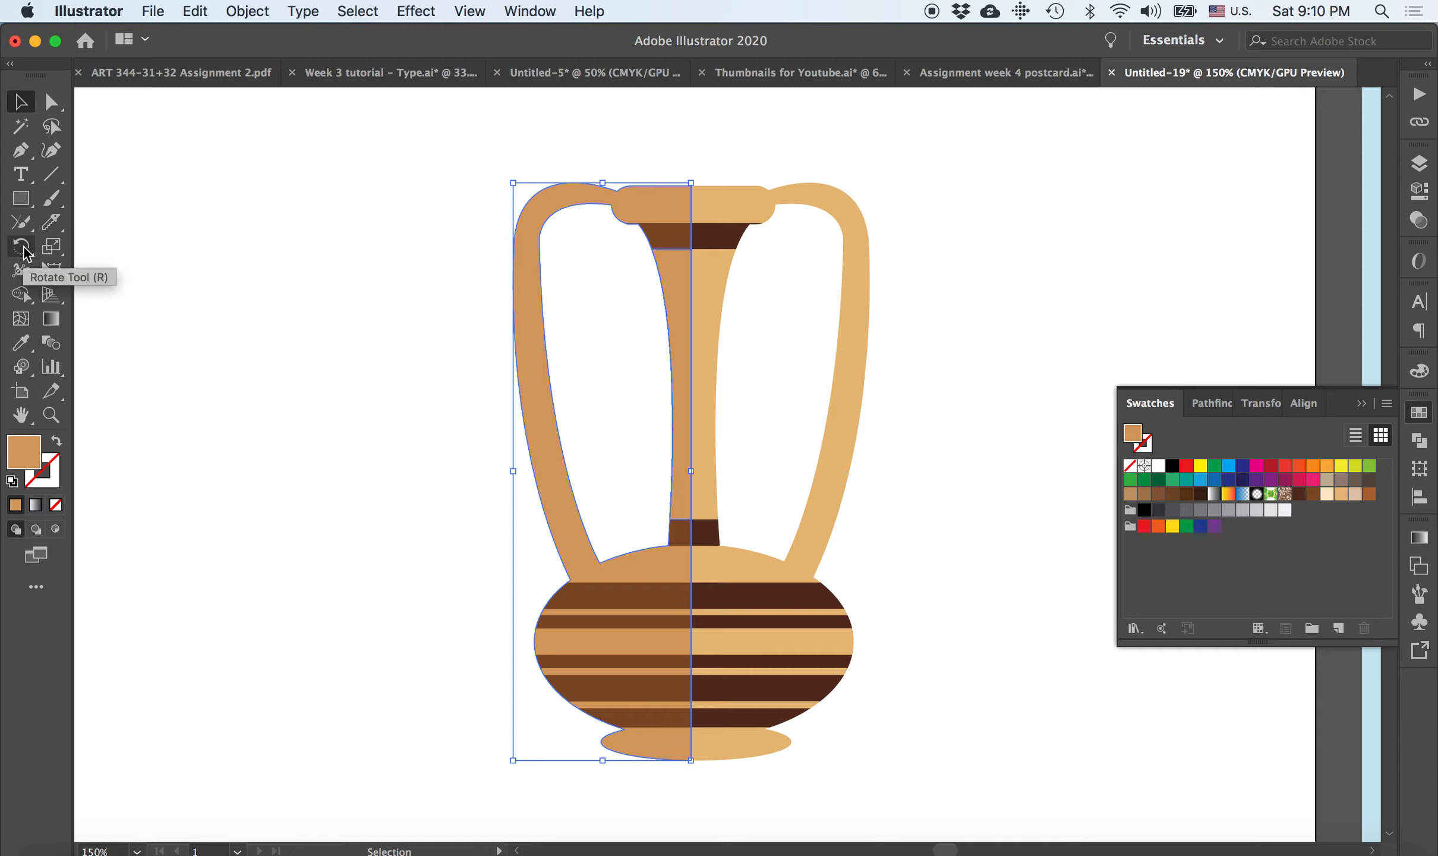
Start a Pen path inside the left handle's opening and carry it up across the handle's joint with the rim
click(21, 151)
click(602, 241)
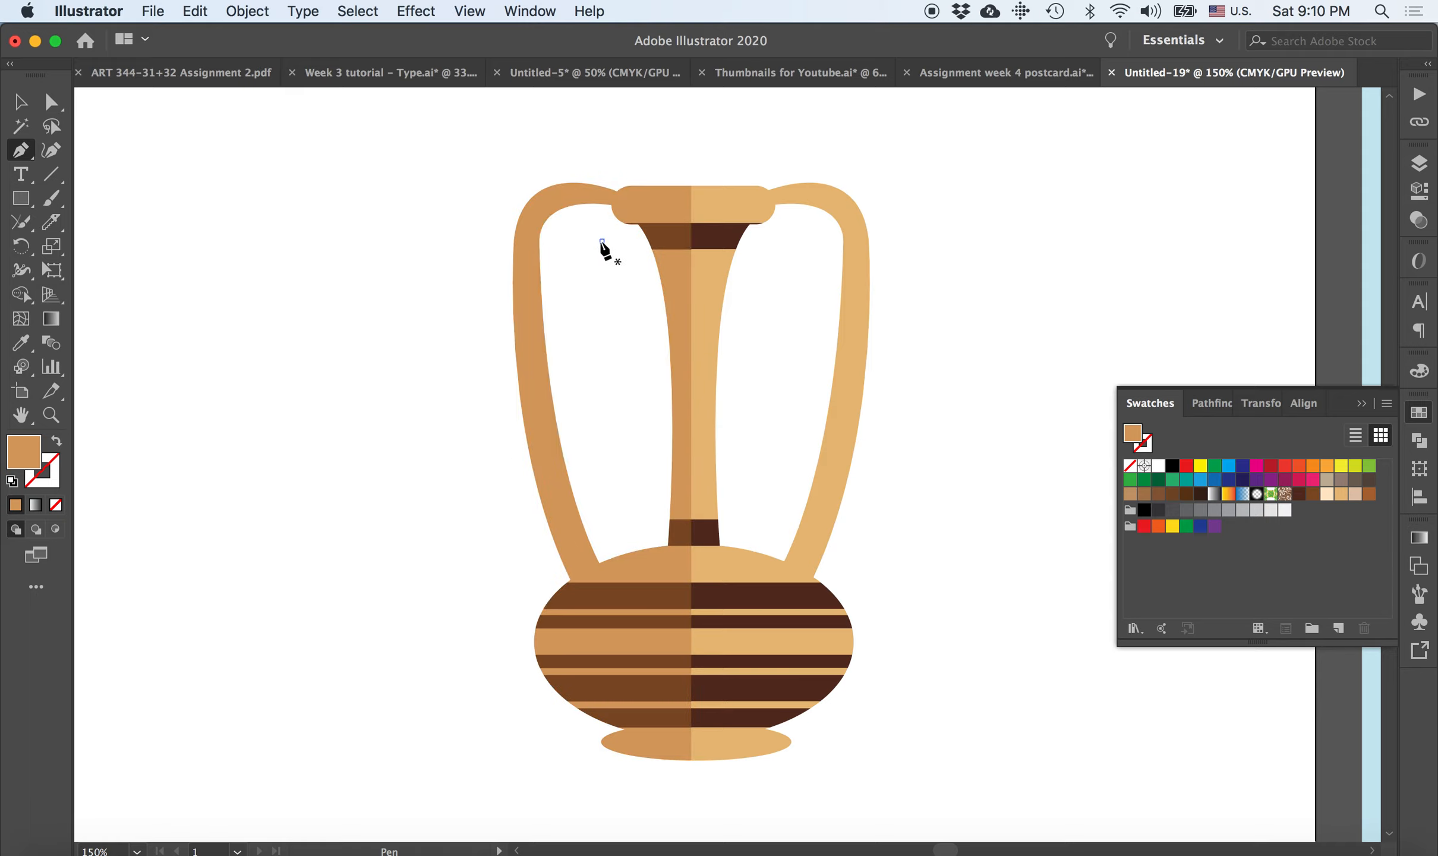
drag(635, 146, 648, 129)
key(super+z)
key(super+equal)
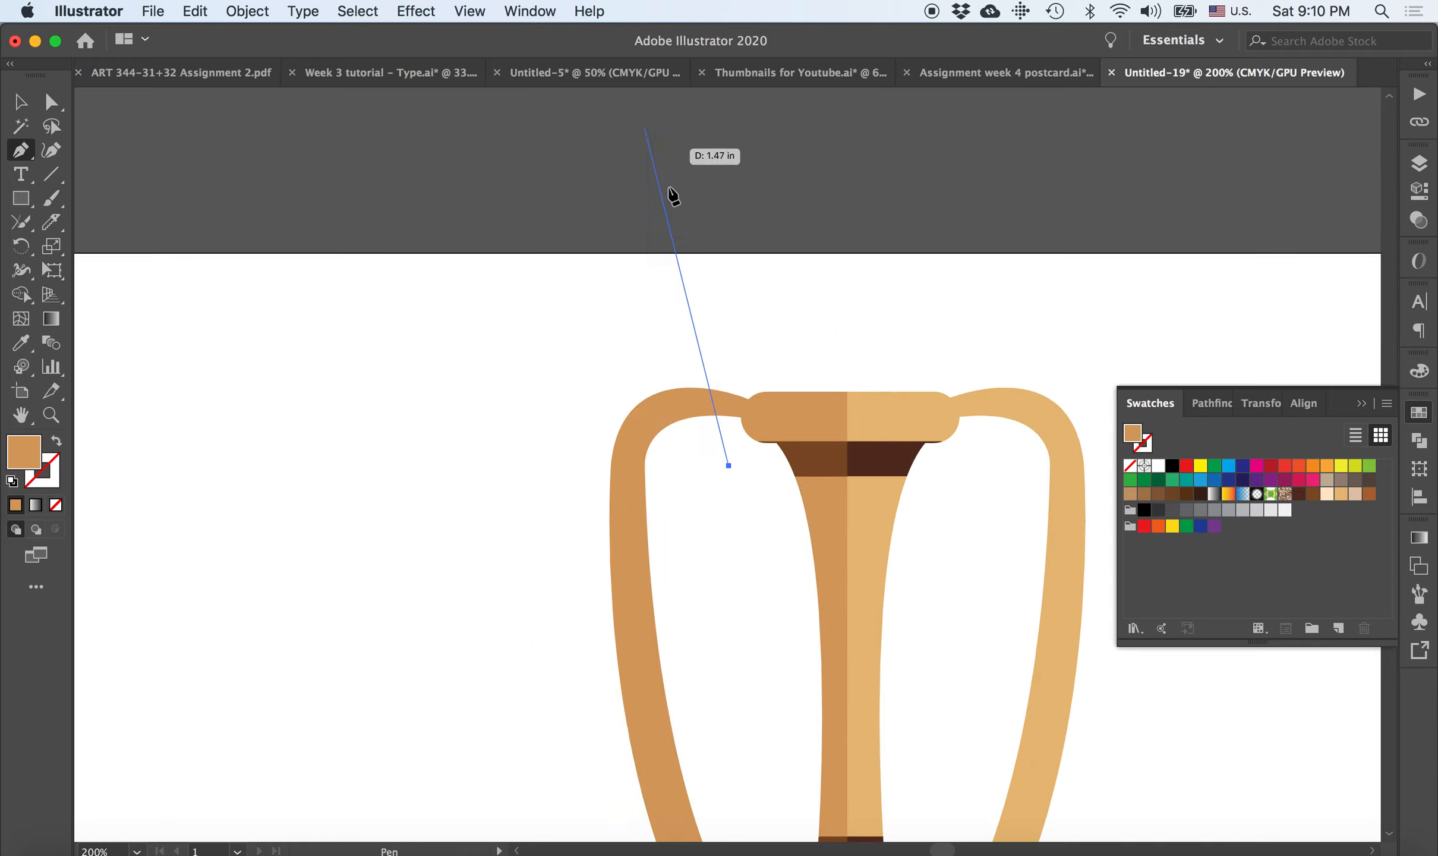
click(741, 418)
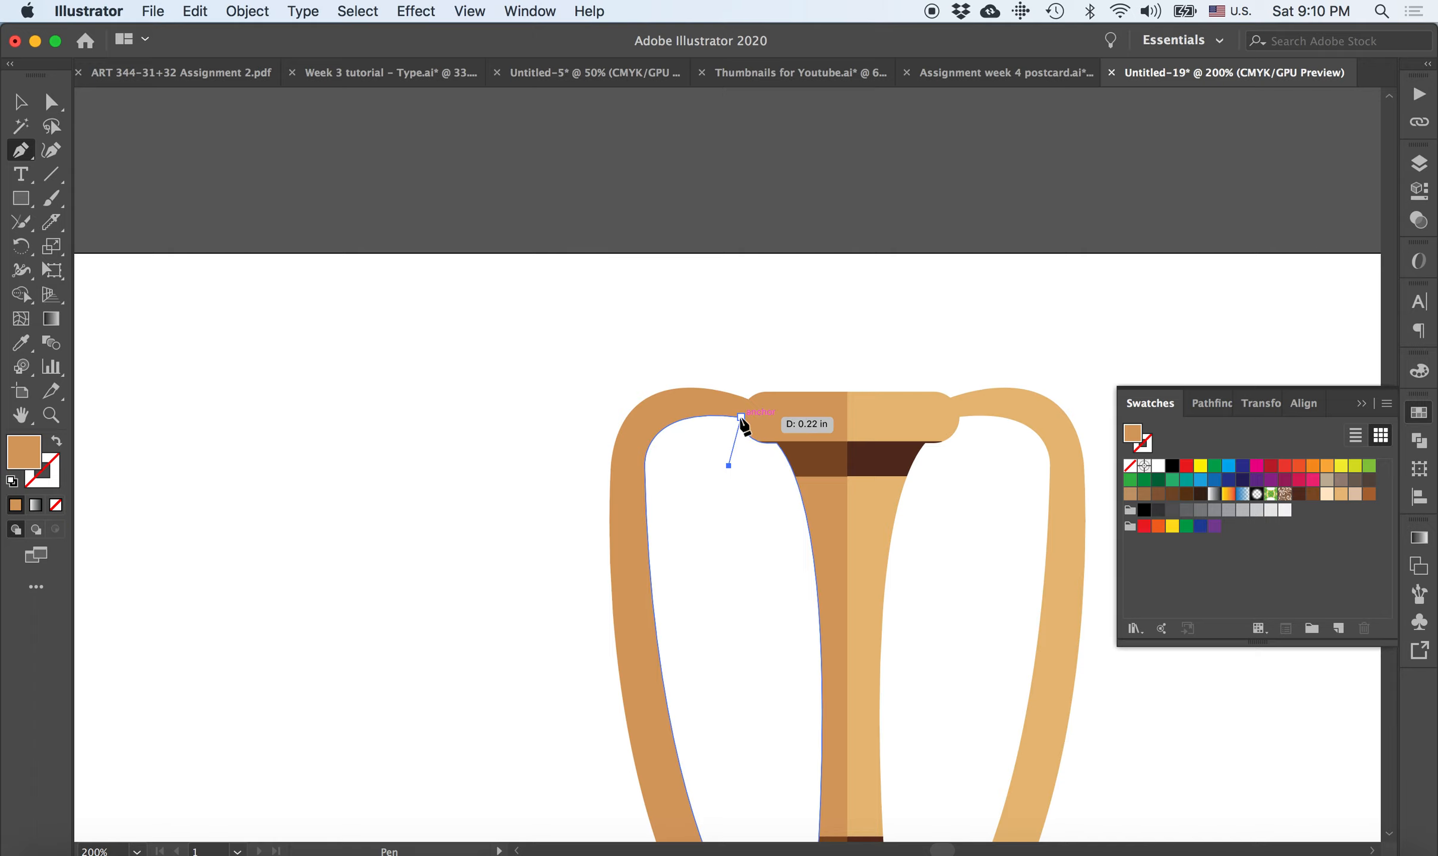
click(754, 388)
click(765, 333)
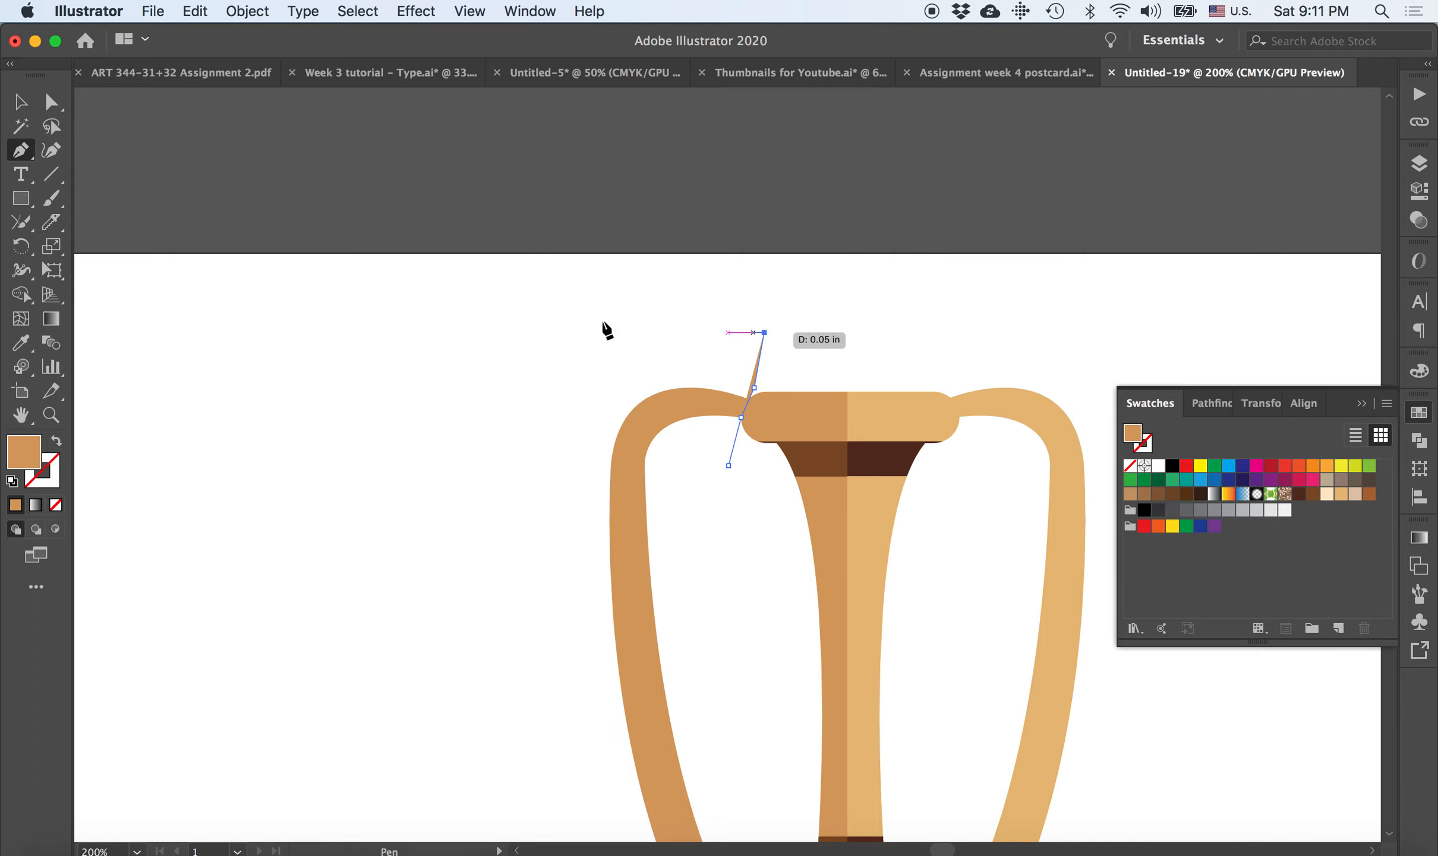
Complete the closed Pen shape around the left handle, following its joint with the shoulder and returning through the handle's opening
click(532, 332)
scroll(531, 338, down, 5)
click(457, 361)
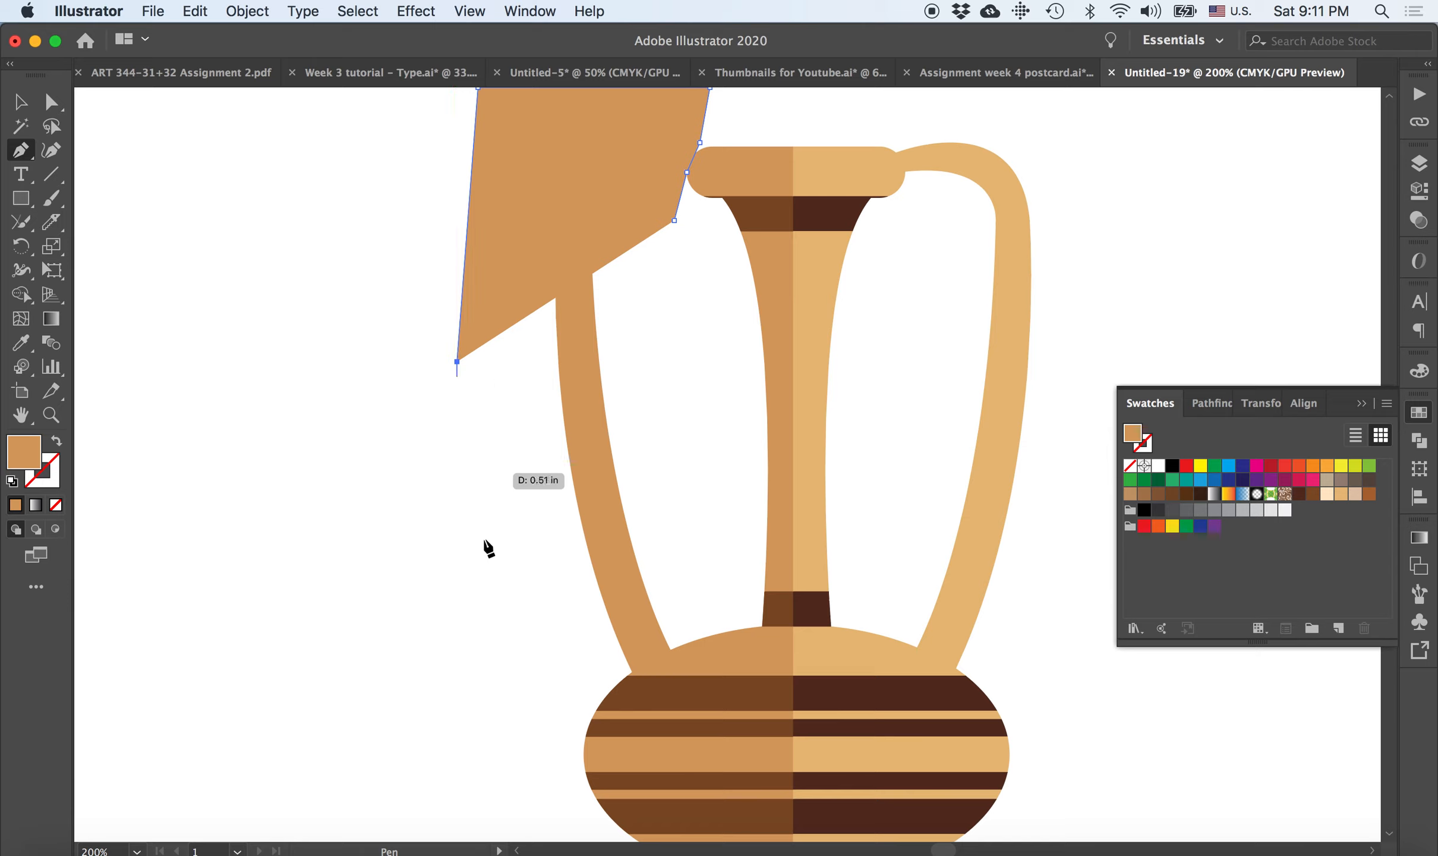
click(497, 603)
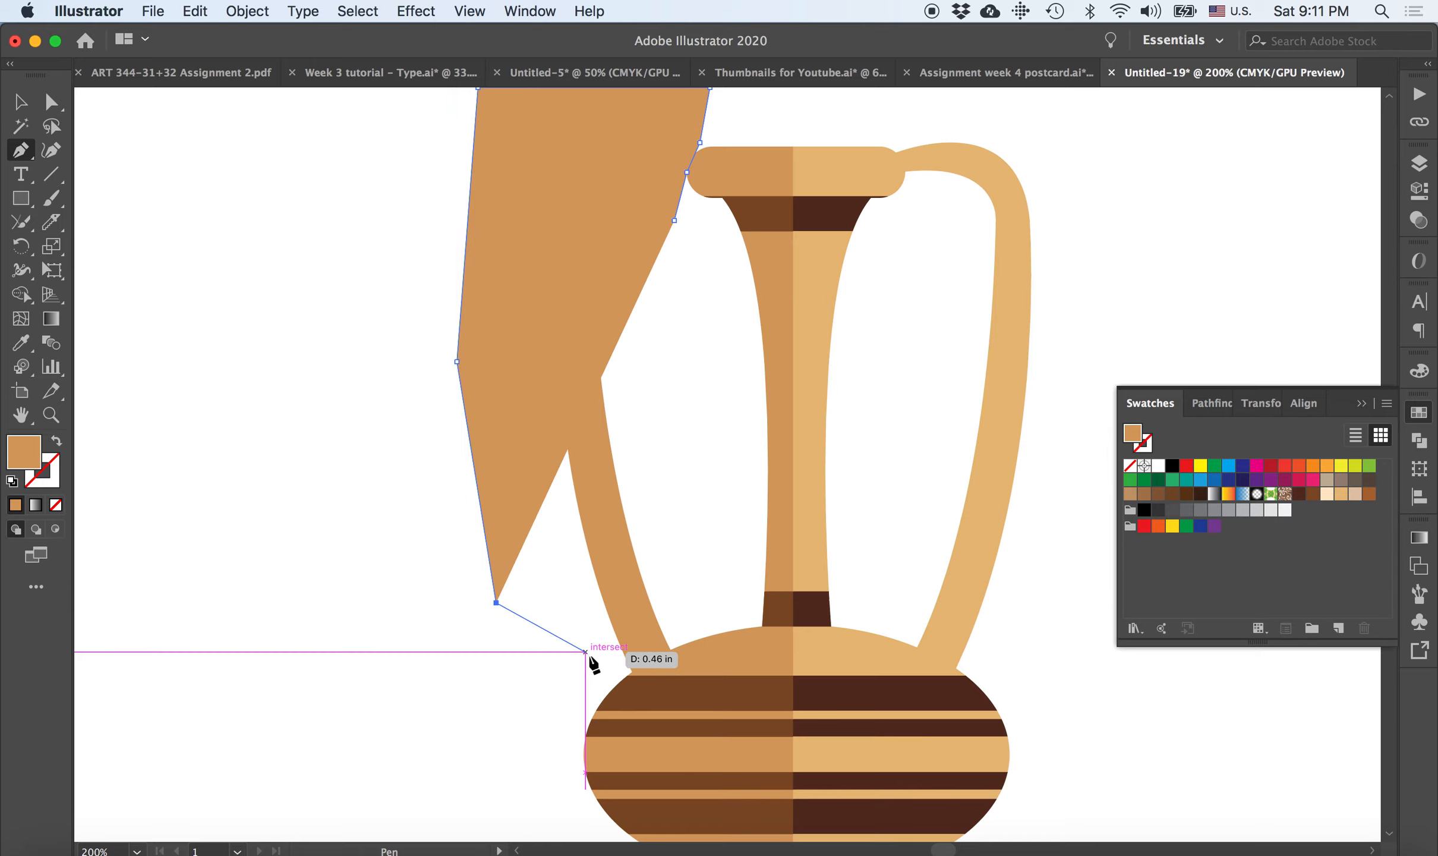
click(632, 671)
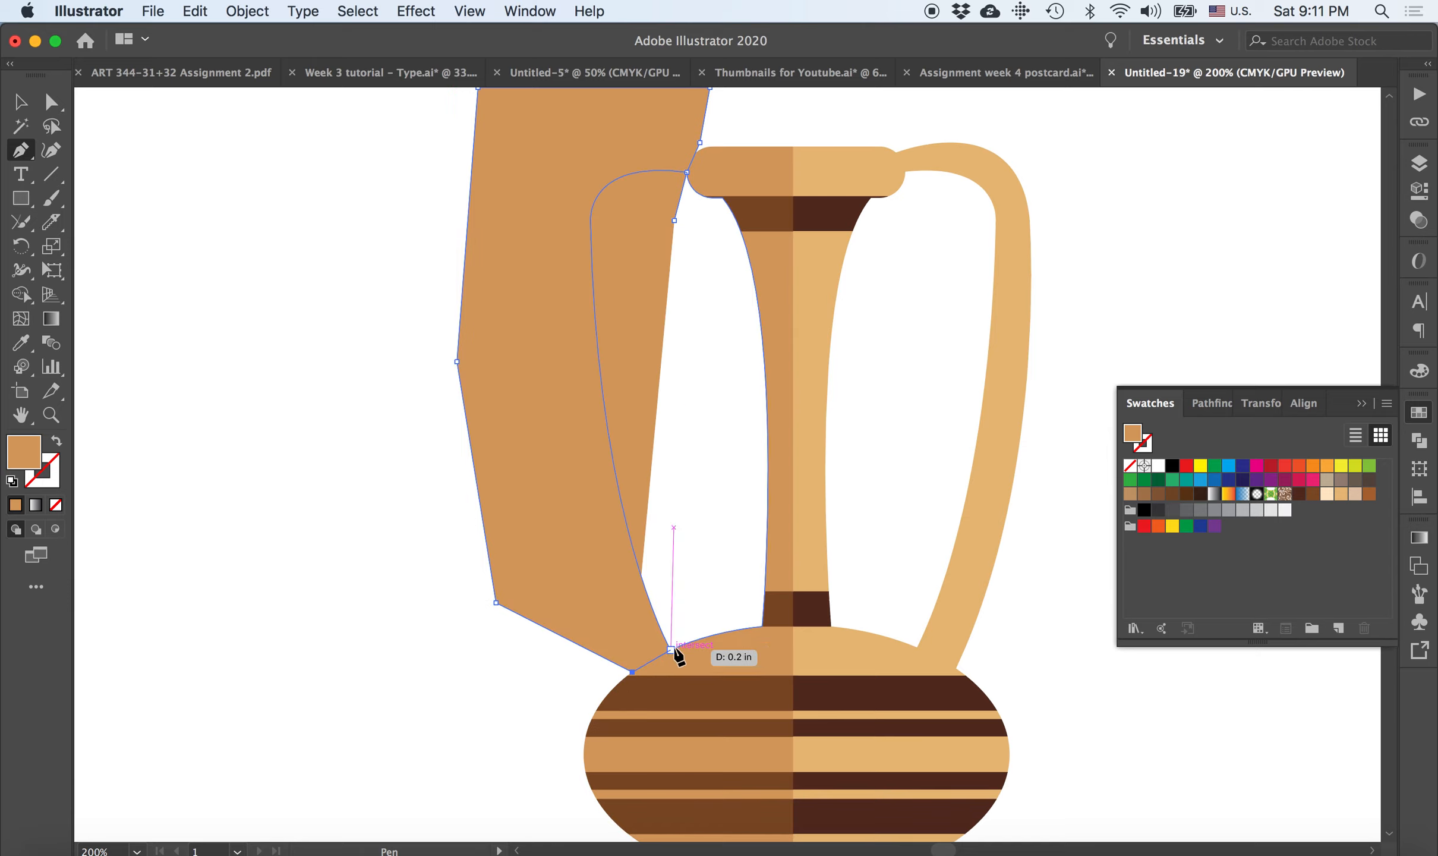
click(671, 650)
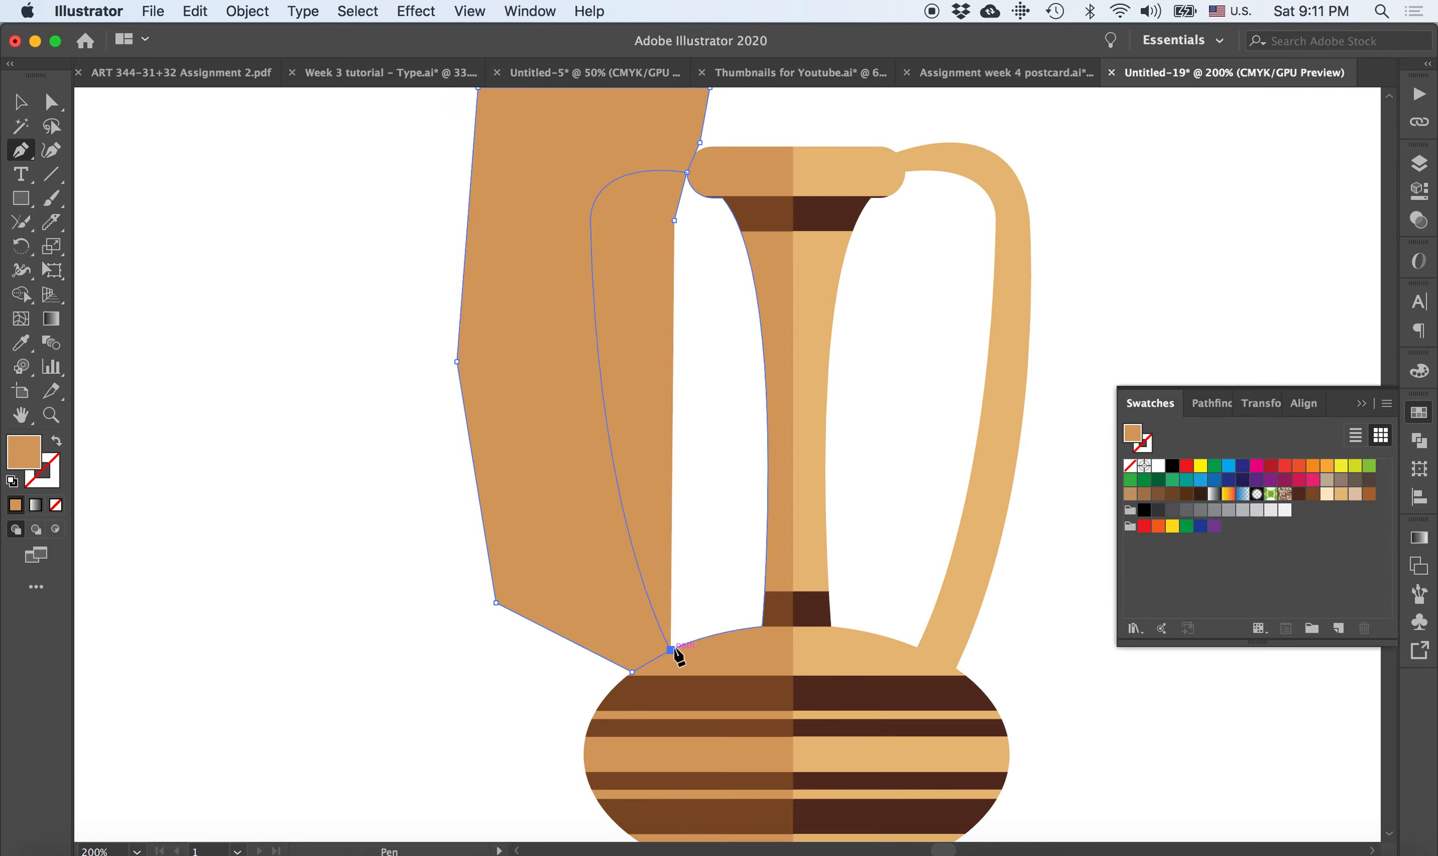
click(675, 220)
key(v)
click(306, 277)
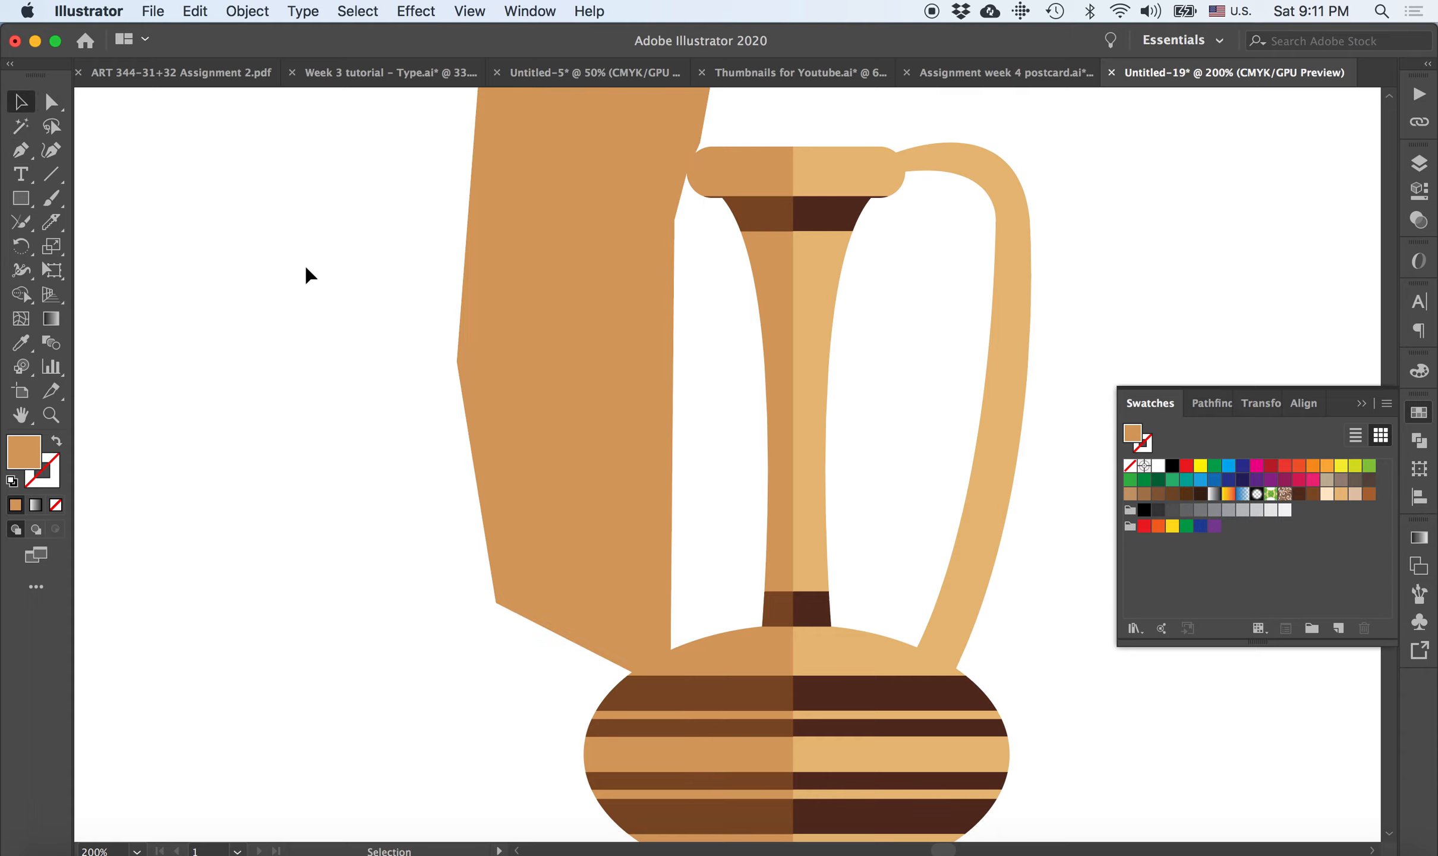
Split the left handle from the vase with Shape Builder, removing the excess of the drawn shape outside the handle and in its opening
key(super+minus)
drag(494, 161, 669, 486)
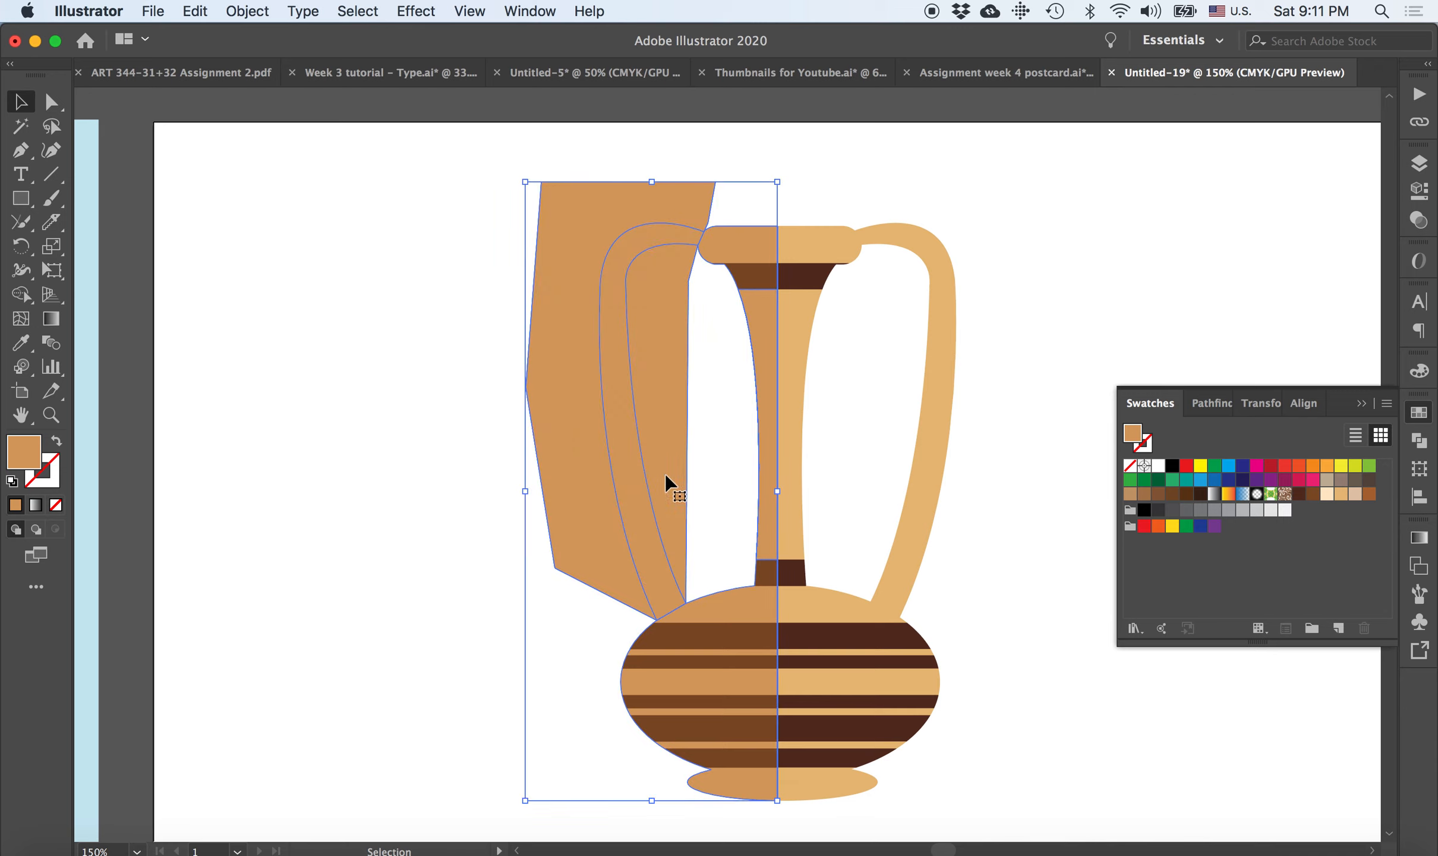
click(21, 294)
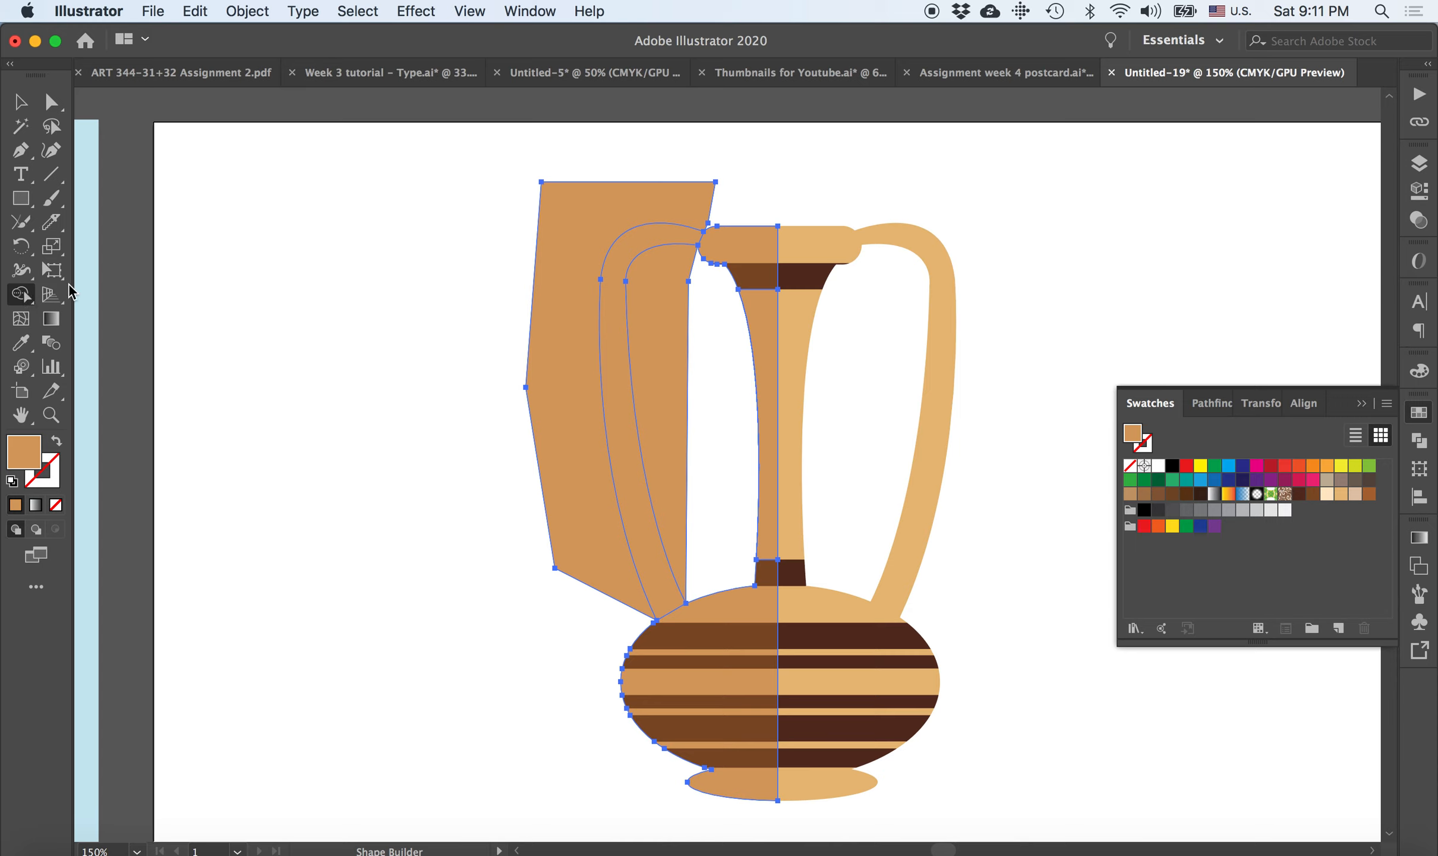
click(616, 282)
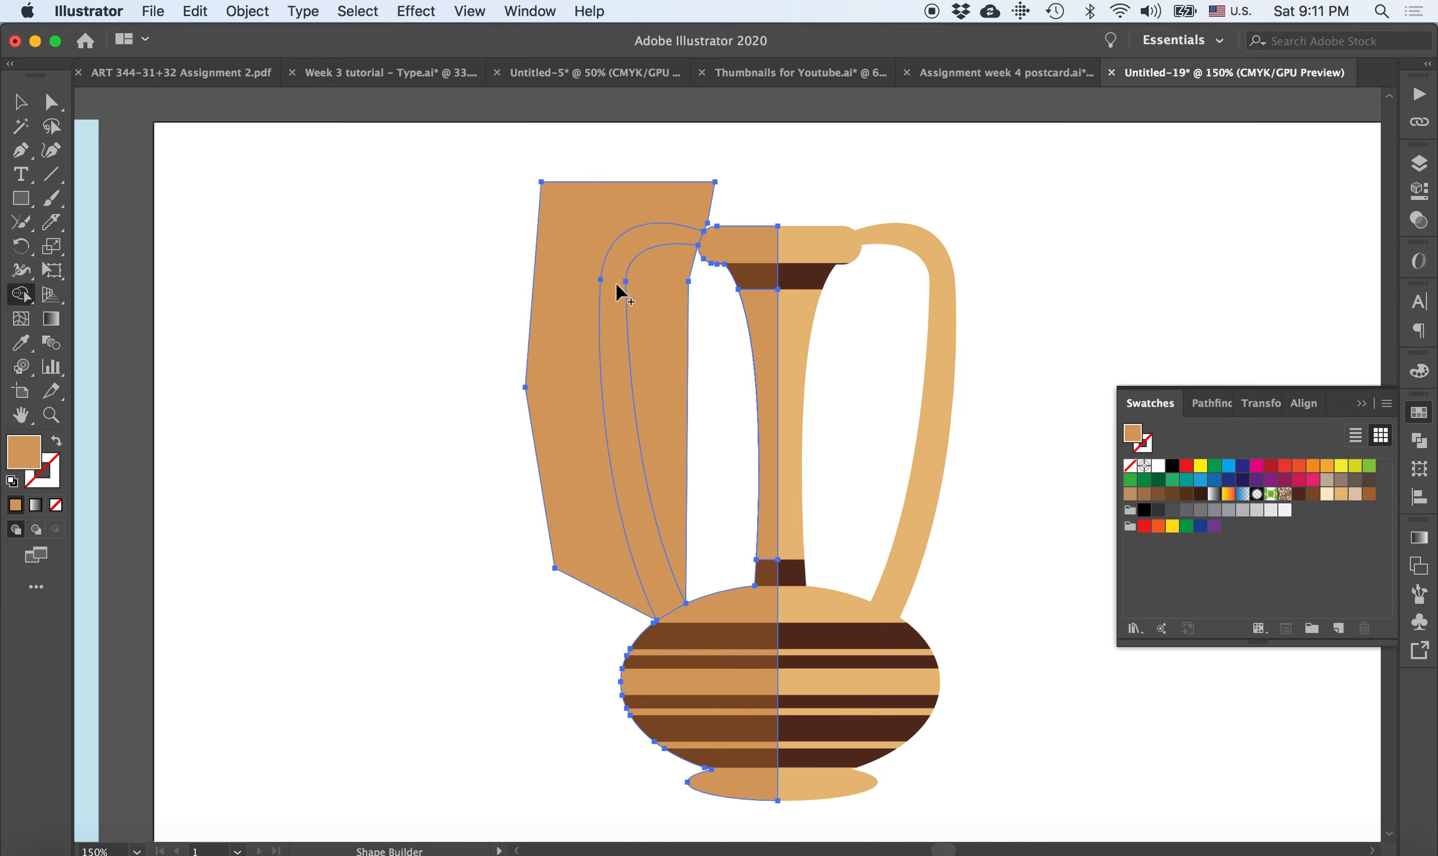
alt+click(568, 397)
alt+click(665, 377)
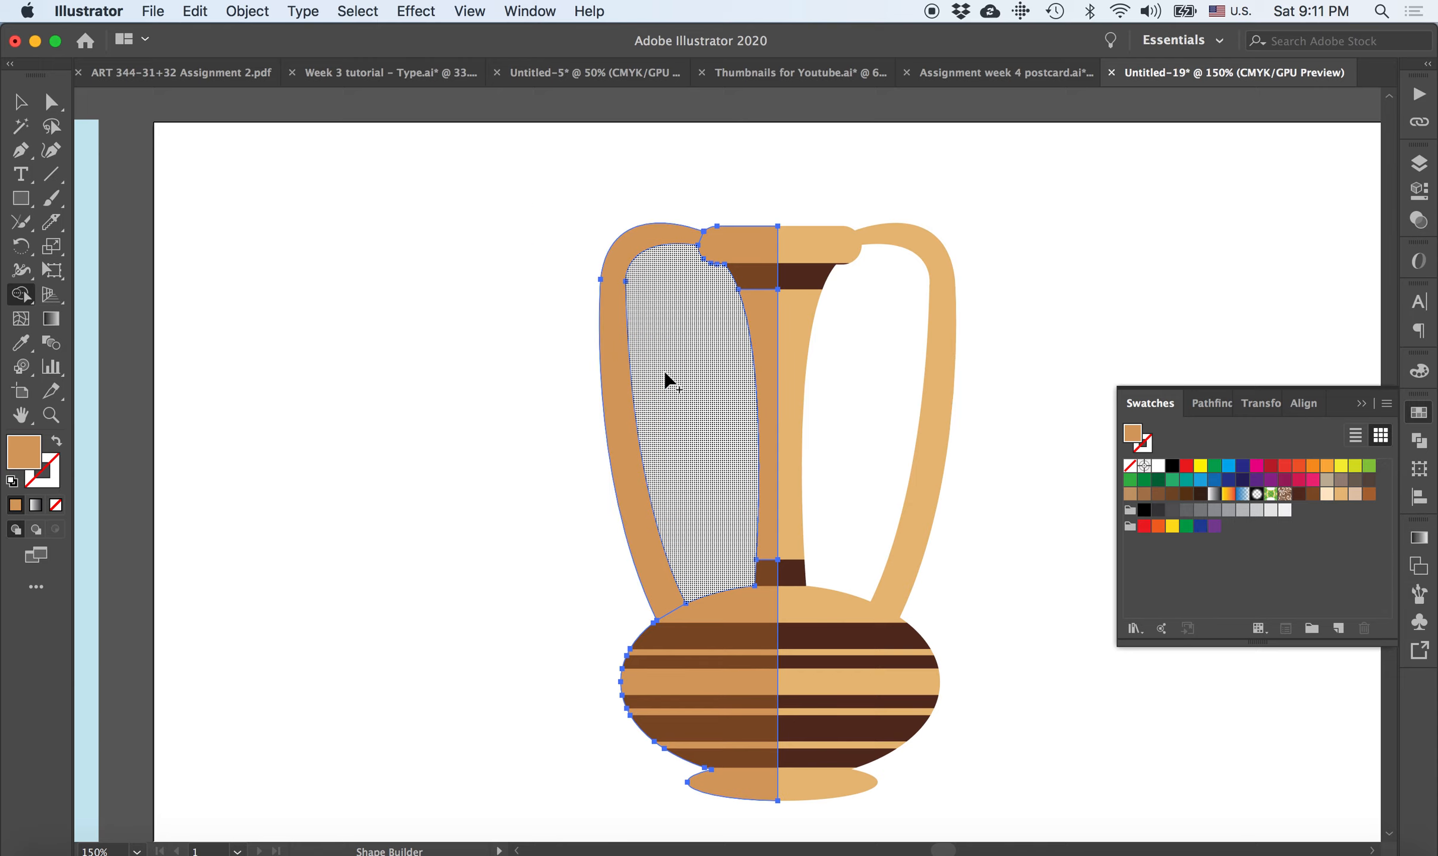
click(21, 102)
click(286, 259)
Try the pale cream swatch as the left handle's fill
click(615, 289)
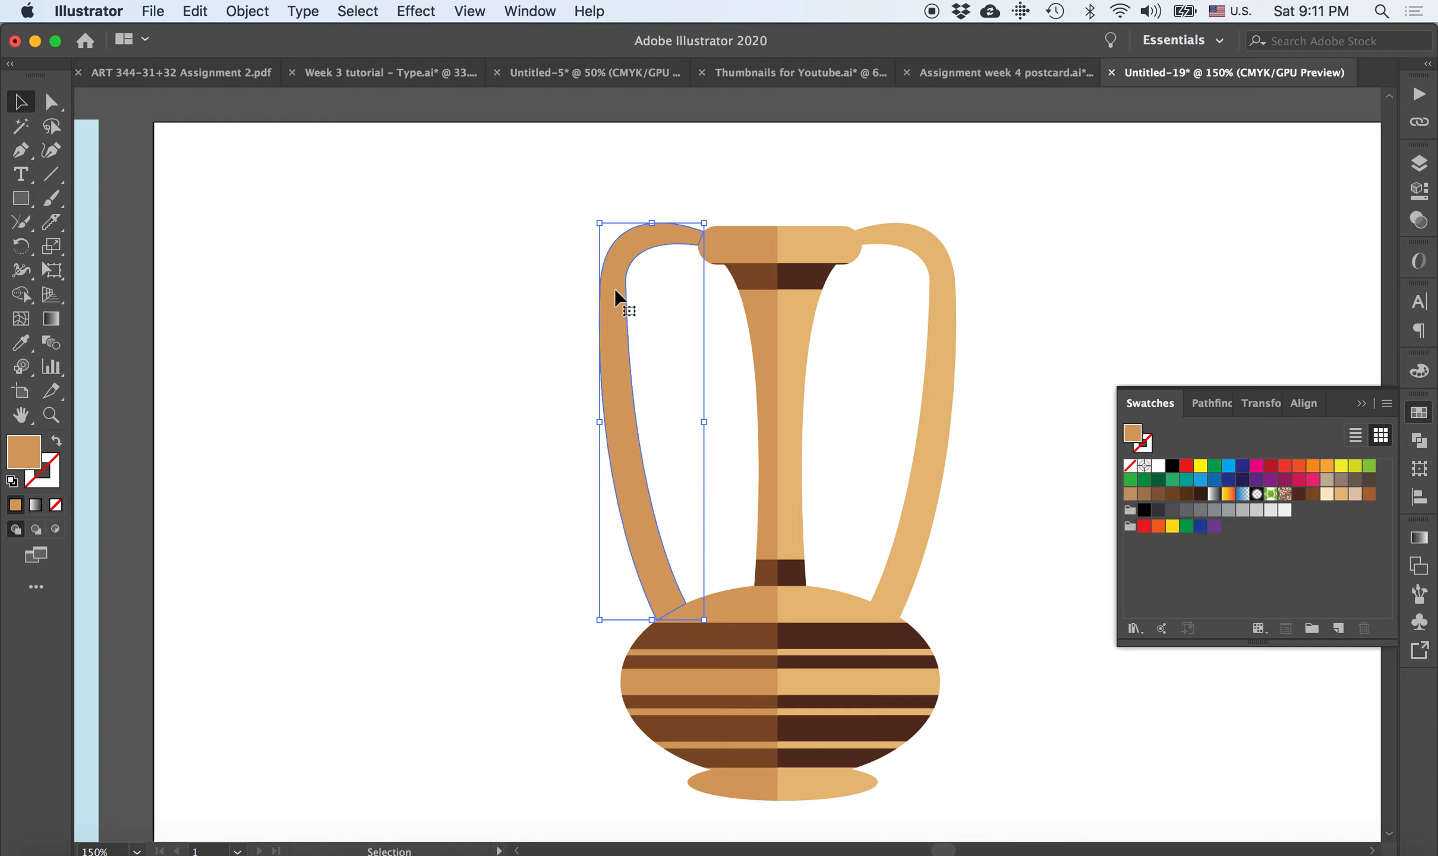
click(1326, 495)
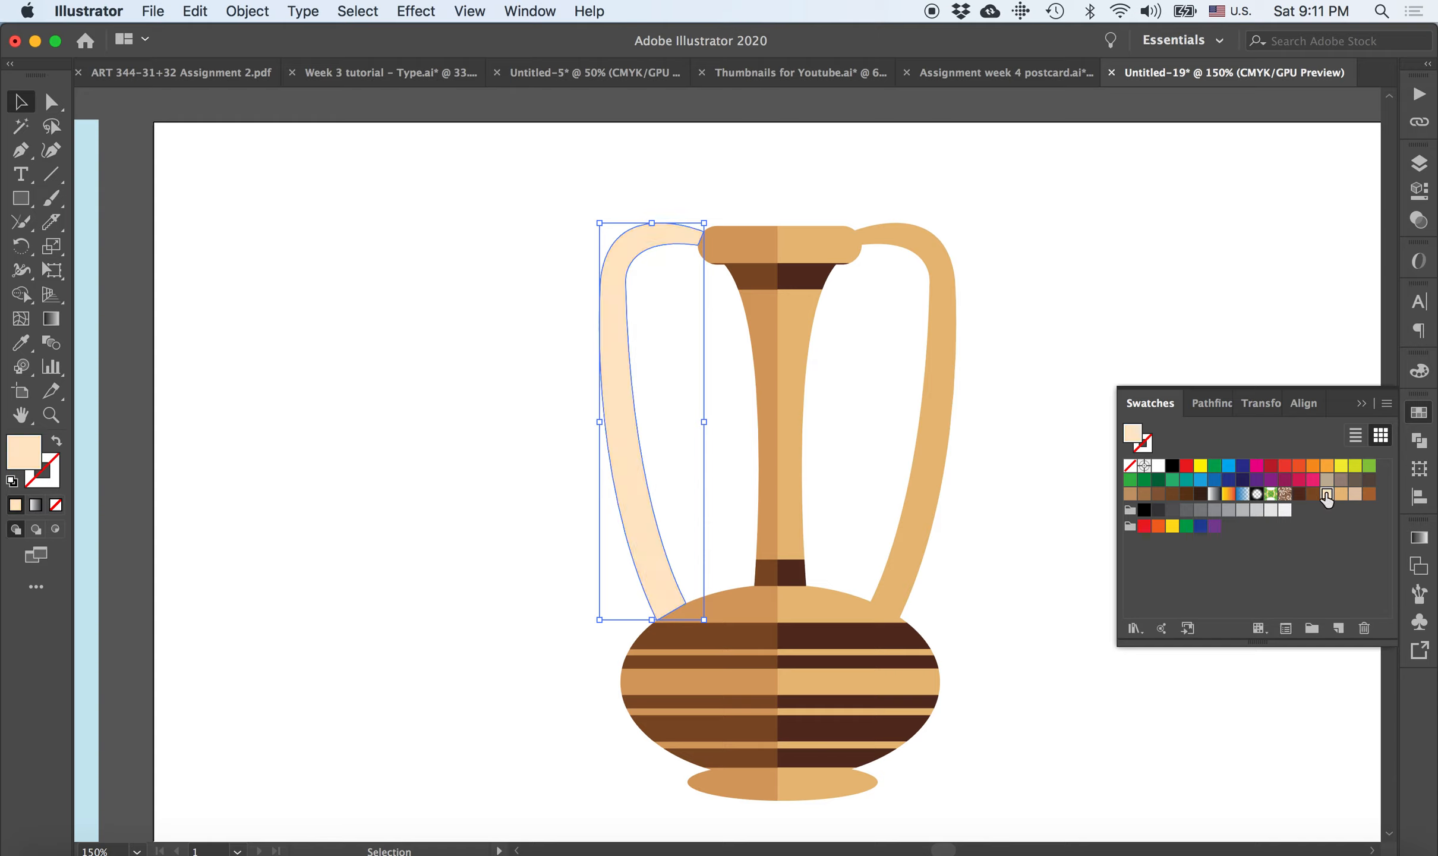
click(1121, 300)
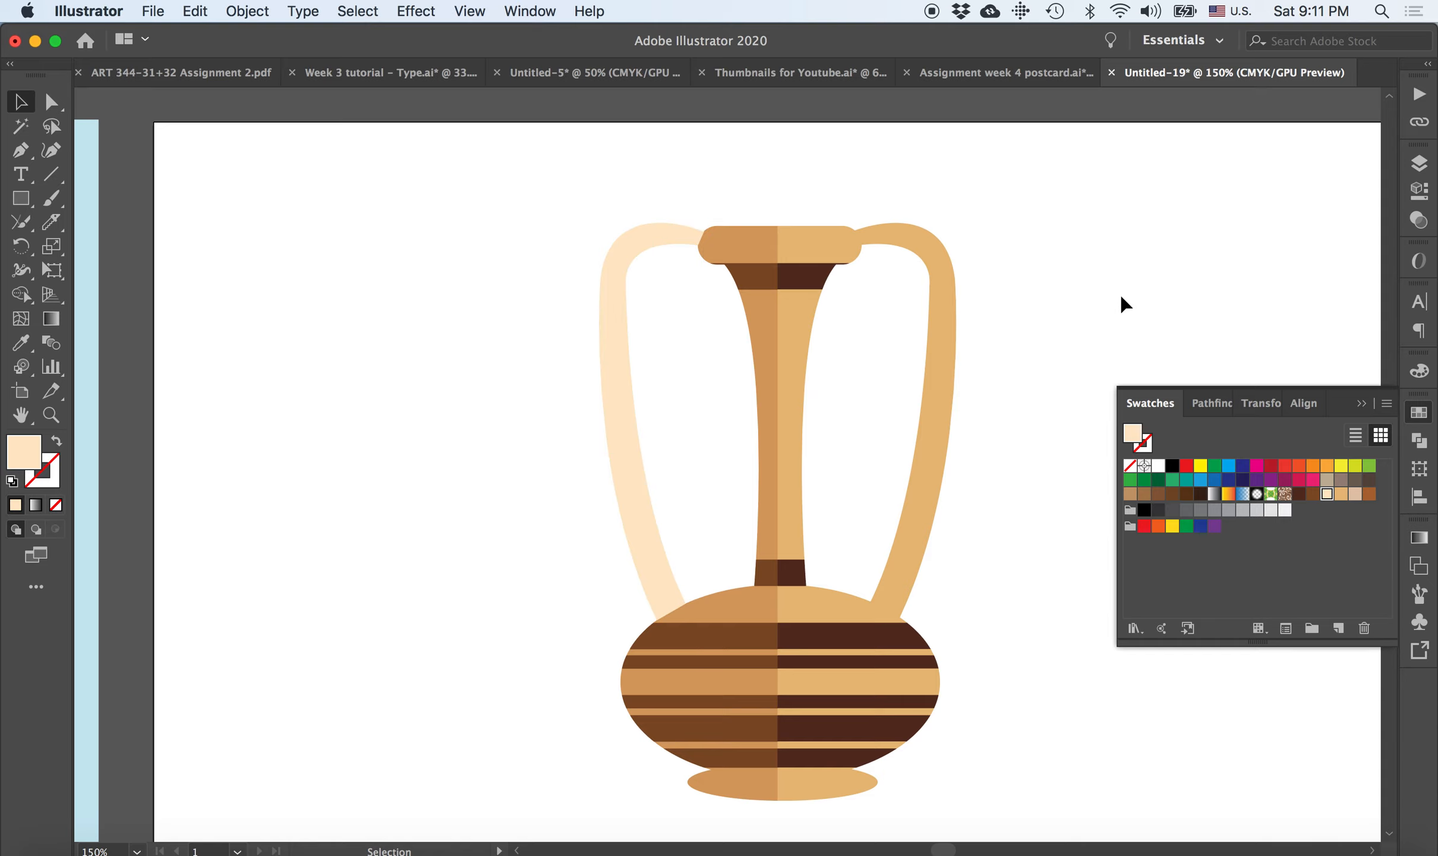
click(951, 348)
click(1067, 250)
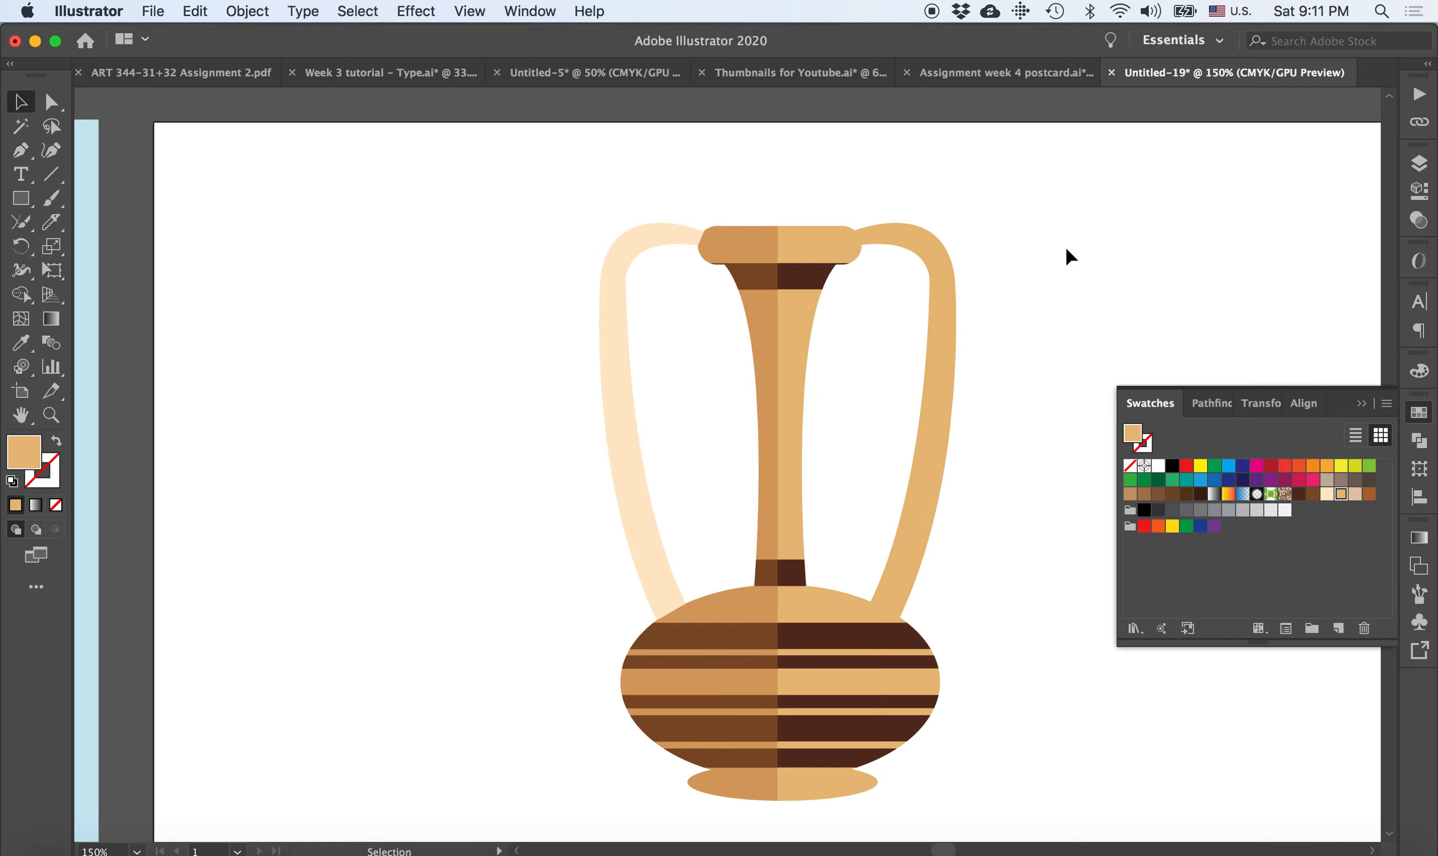
Fill the separated left handle with the medium brown swatch
click(619, 385)
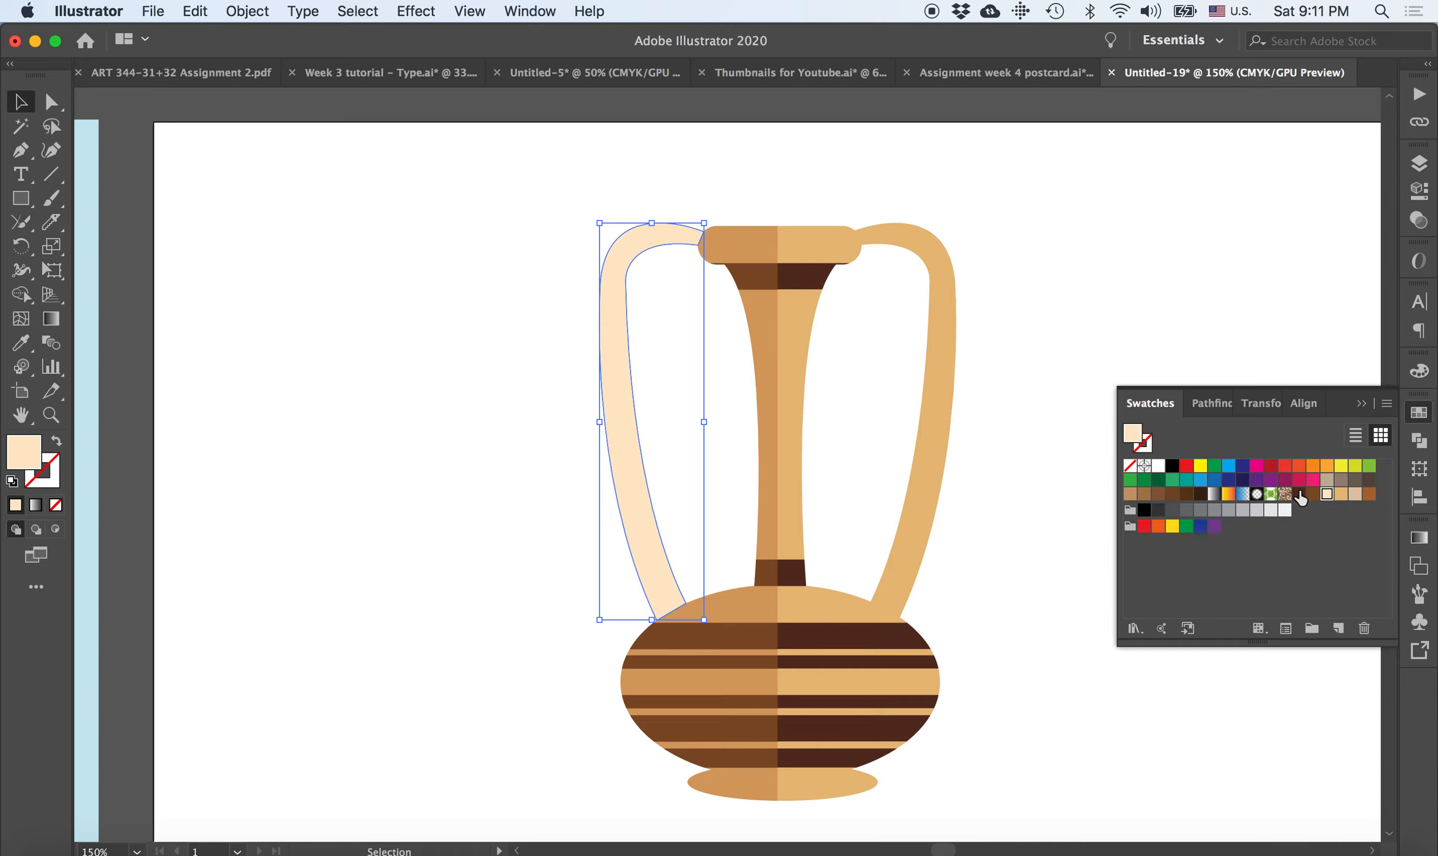
click(1309, 495)
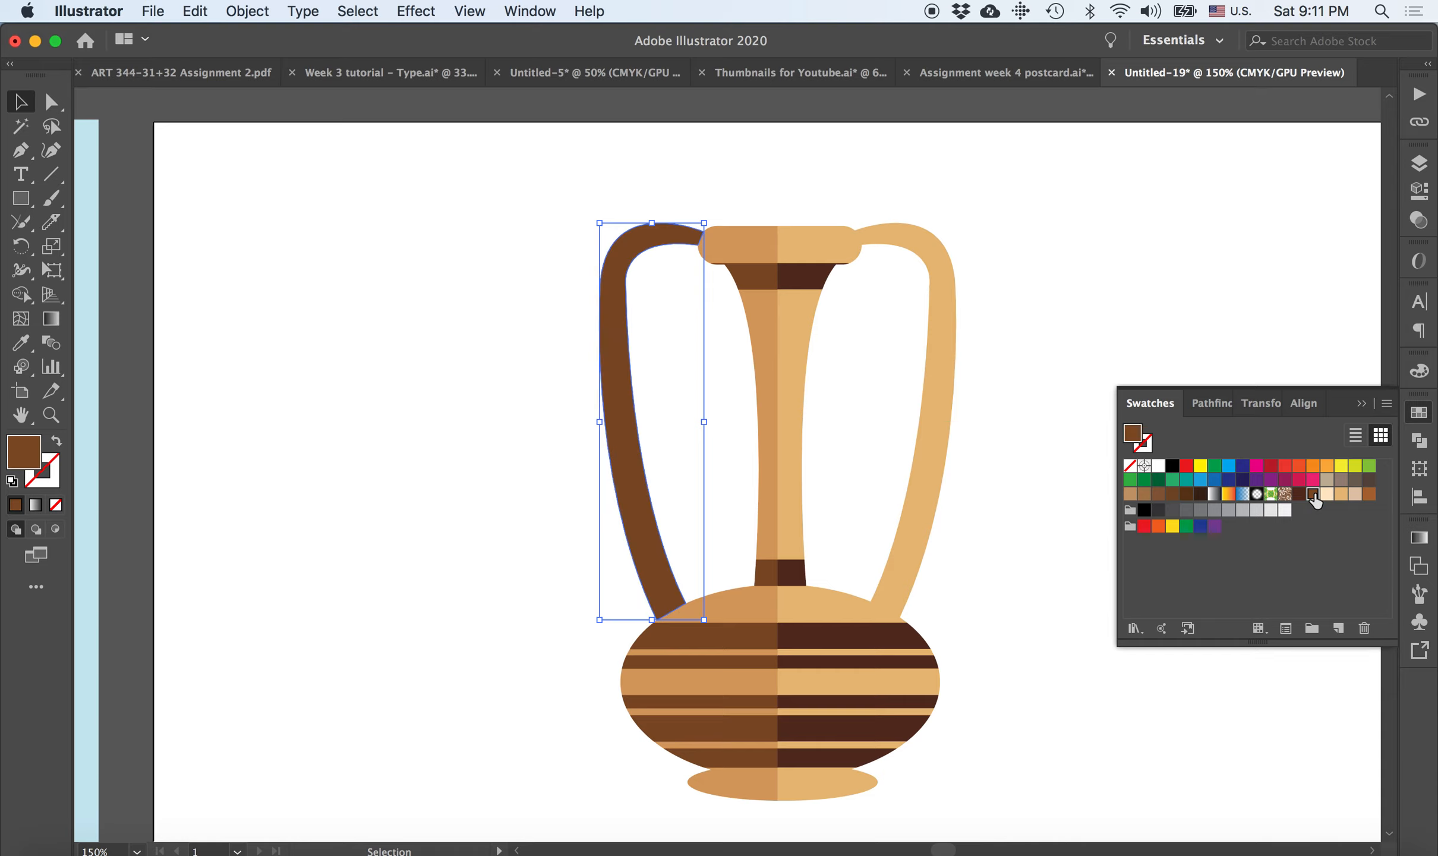
click(1139, 314)
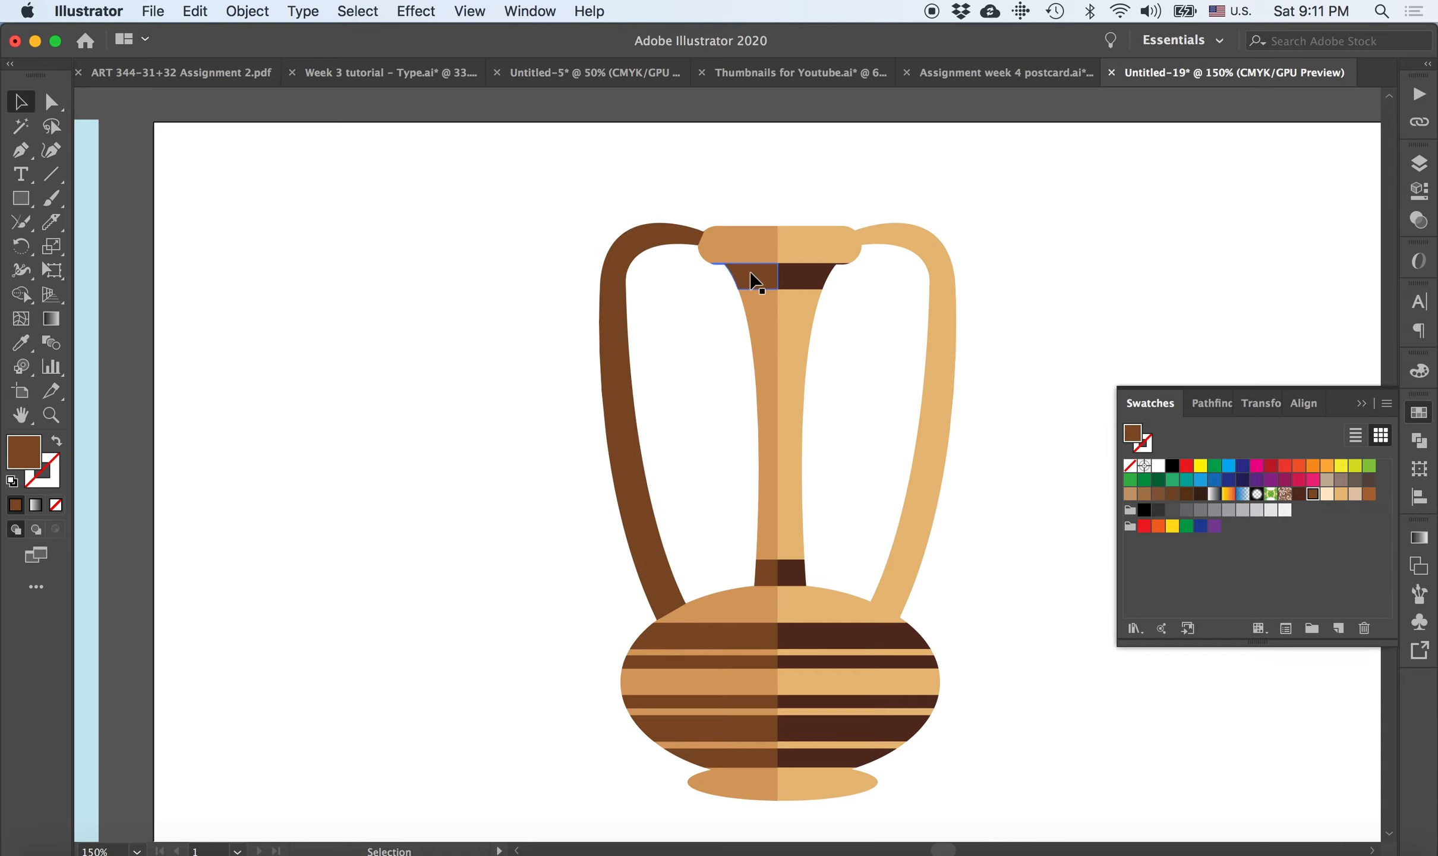
Draw a closed Pen shape around the right handle, crossing its joints with the rim and the shoulder
click(21, 150)
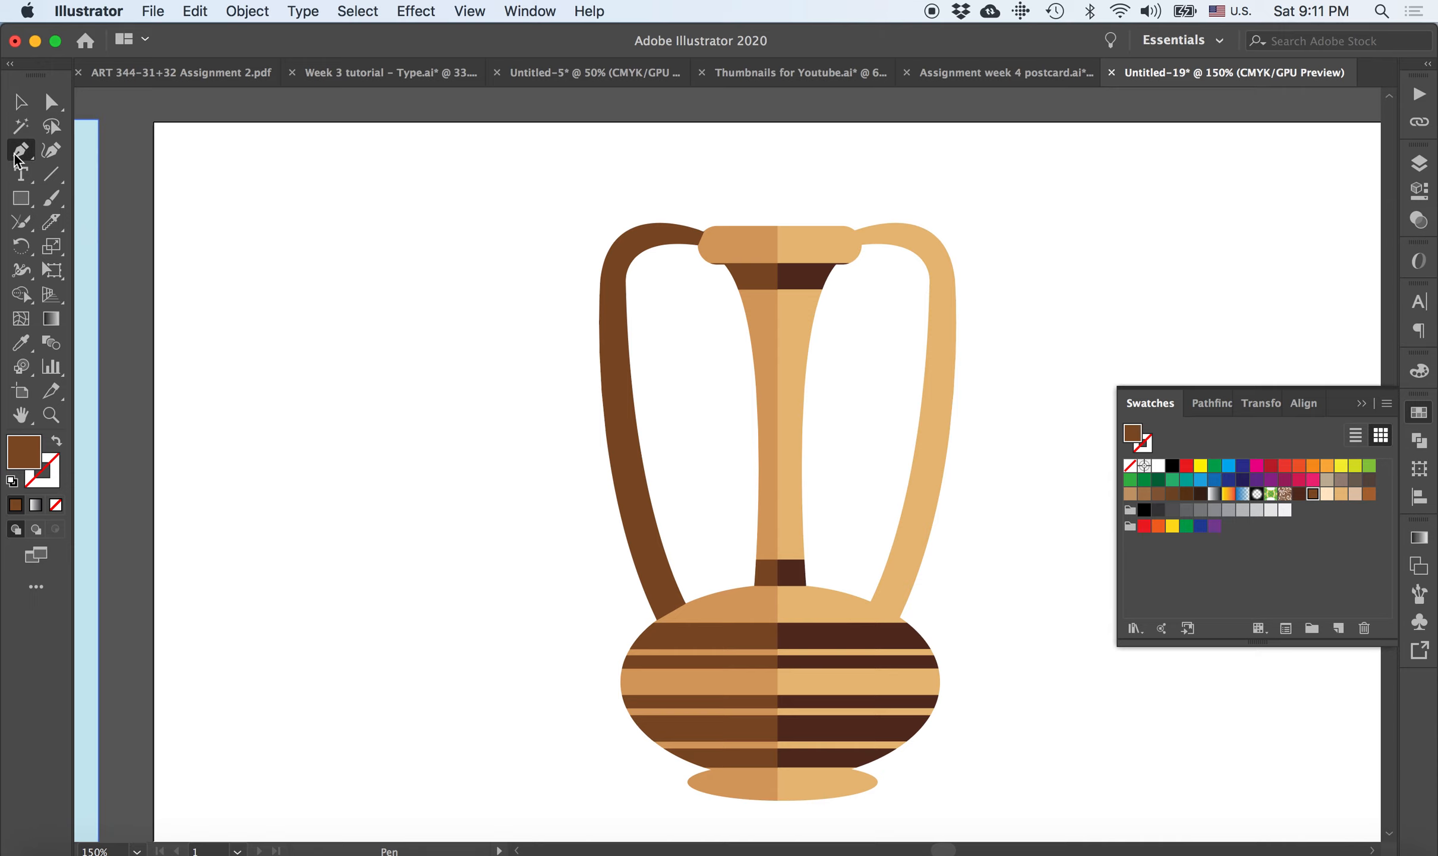
key(super+equal)
scroll(847, 233, right, 3)
scroll(847, 233, up, 1)
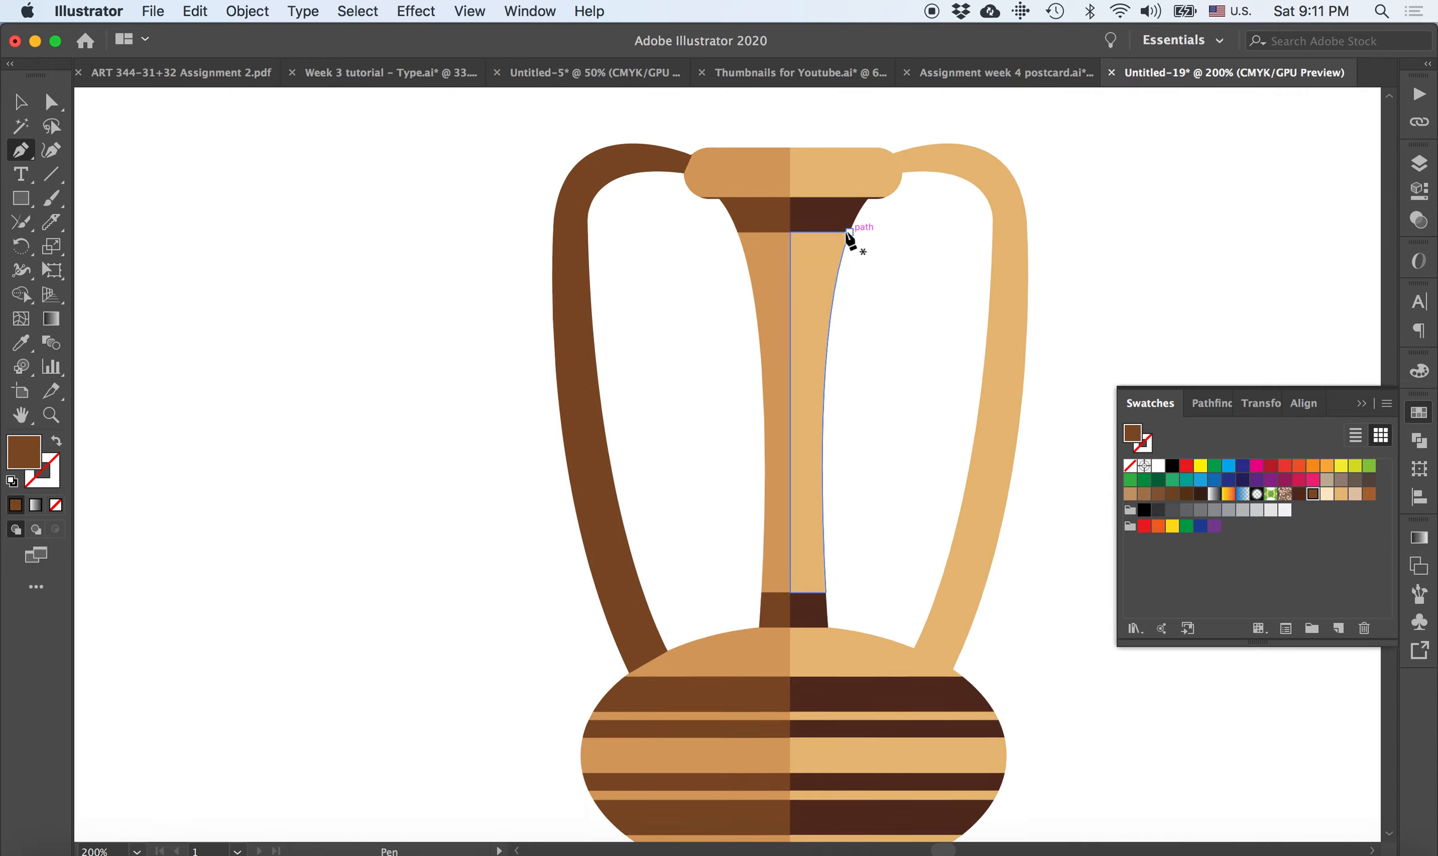
drag(803, 153, 828, 205)
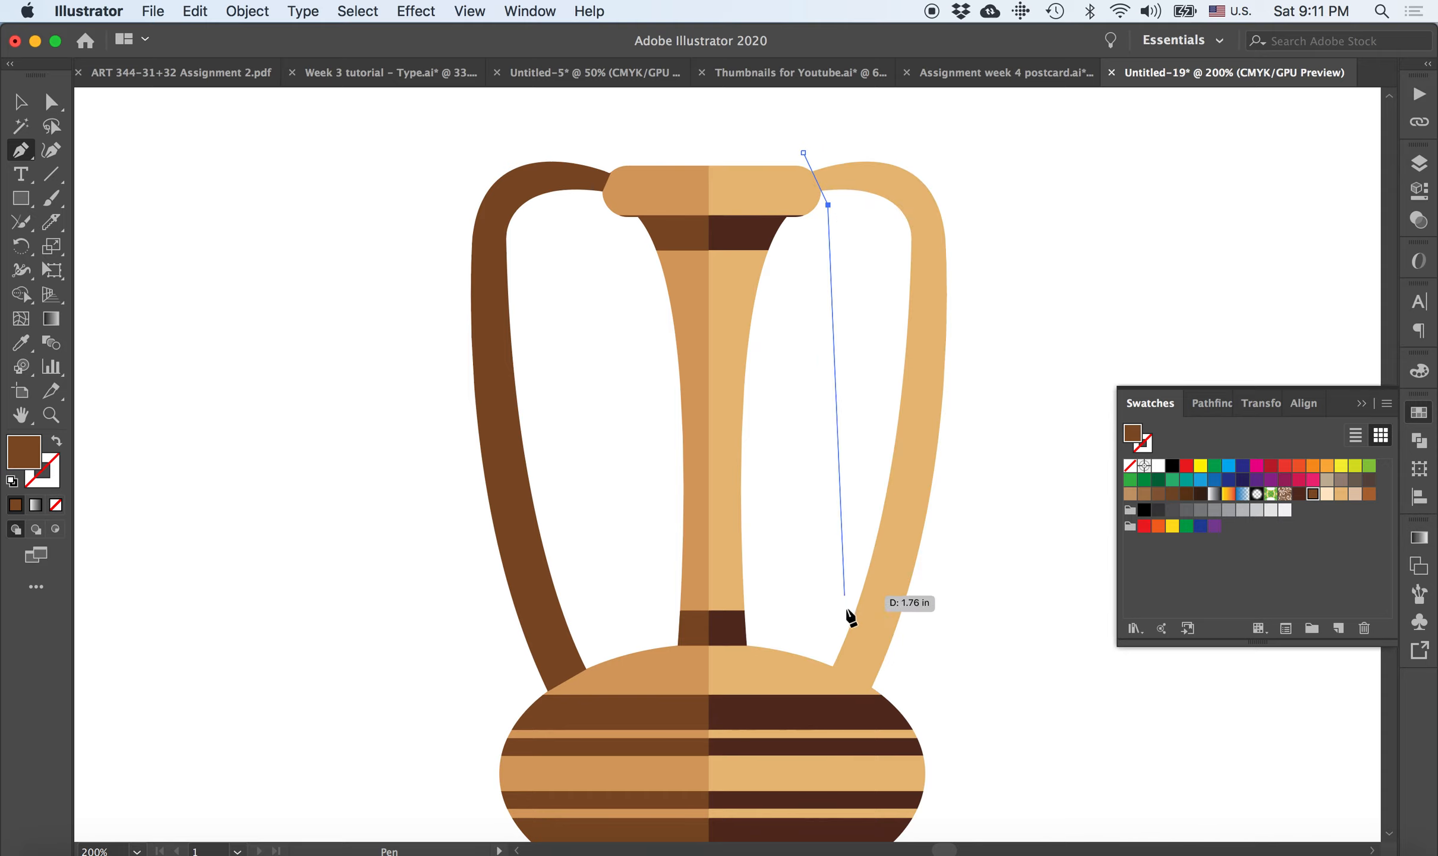
drag(832, 667, 860, 701)
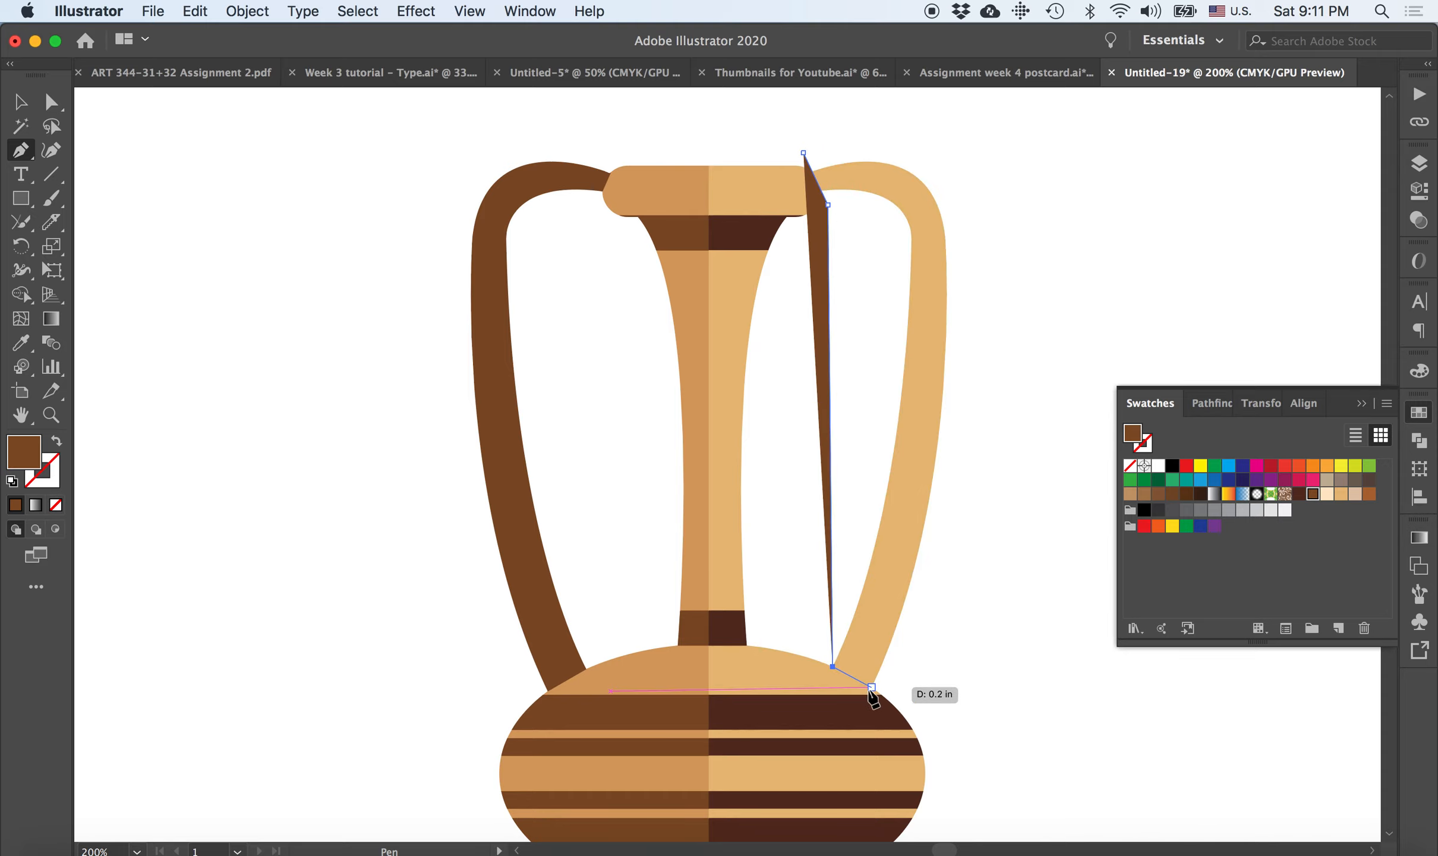
click(872, 687)
drag(1008, 378, 1004, 89)
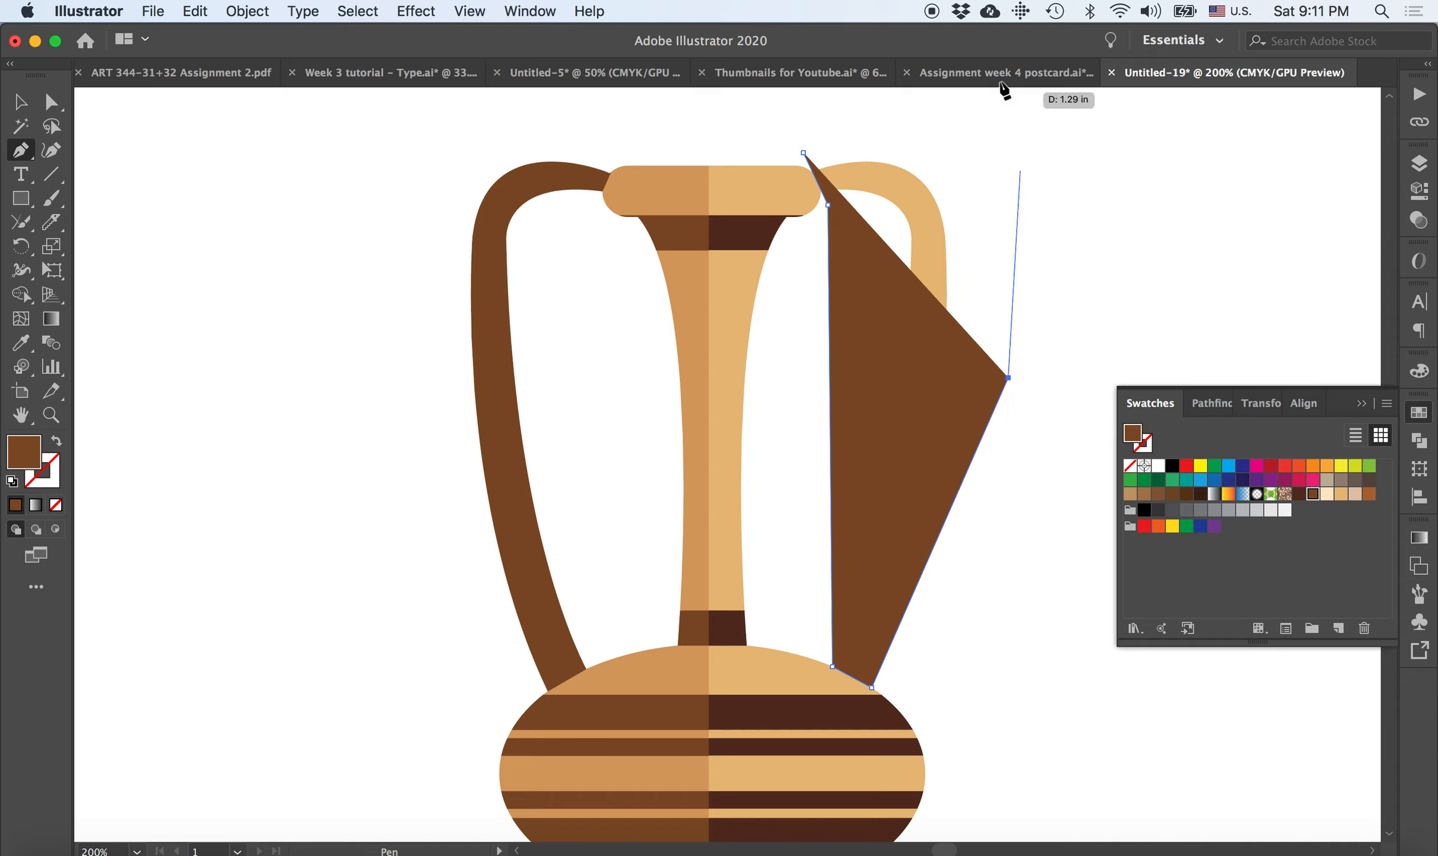
click(989, 128)
click(803, 154)
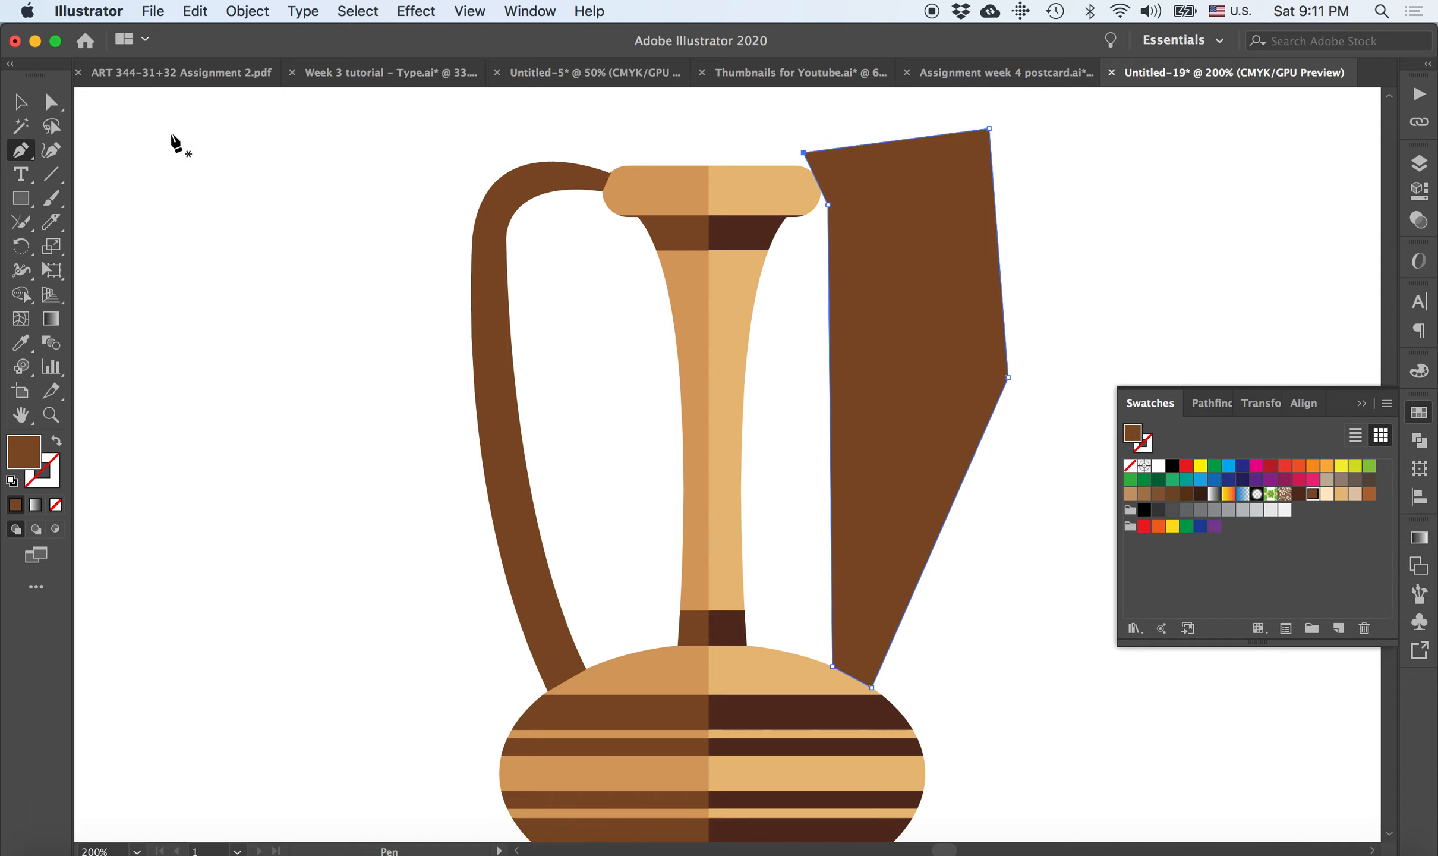
click(24, 105)
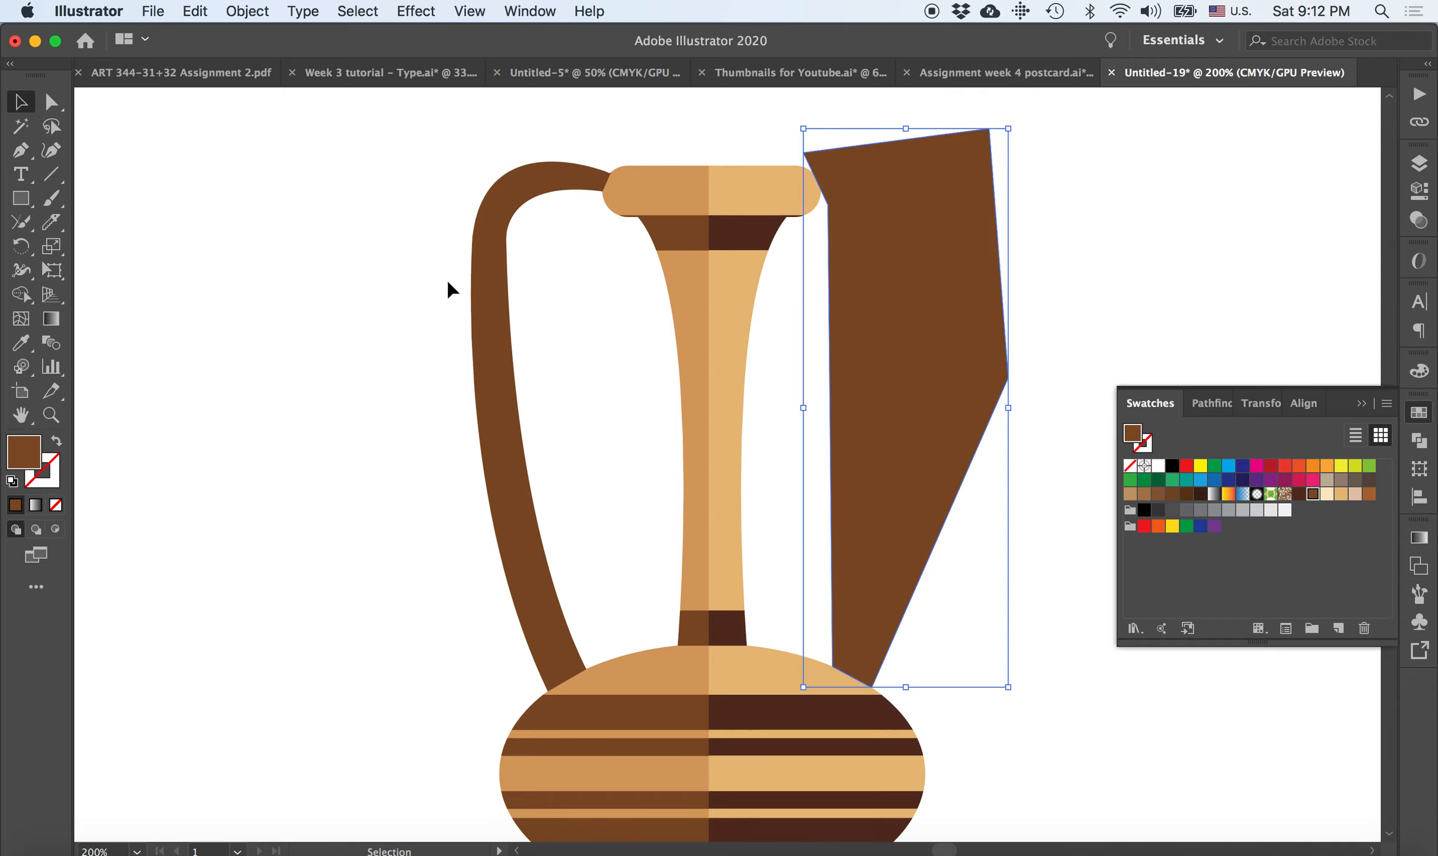
Split the right handle from the vase with Shape Builder, removing the drawn shape's excess inside the opening and outside the handle
scroll(684, 362, down, 2)
scroll(684, 362, right, 1)
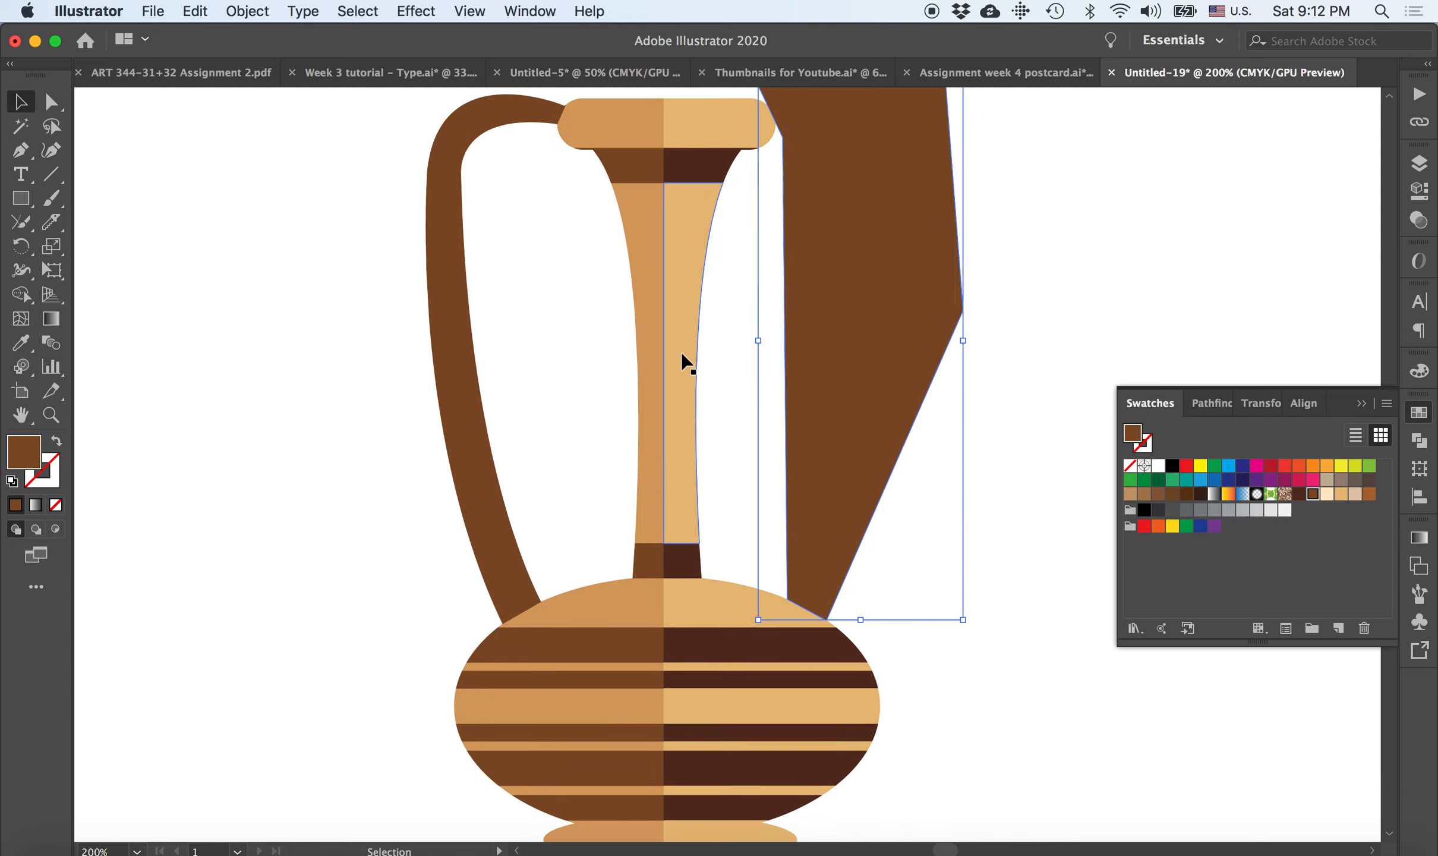
scroll(683, 362, up, 3)
scroll(684, 363, left, 1)
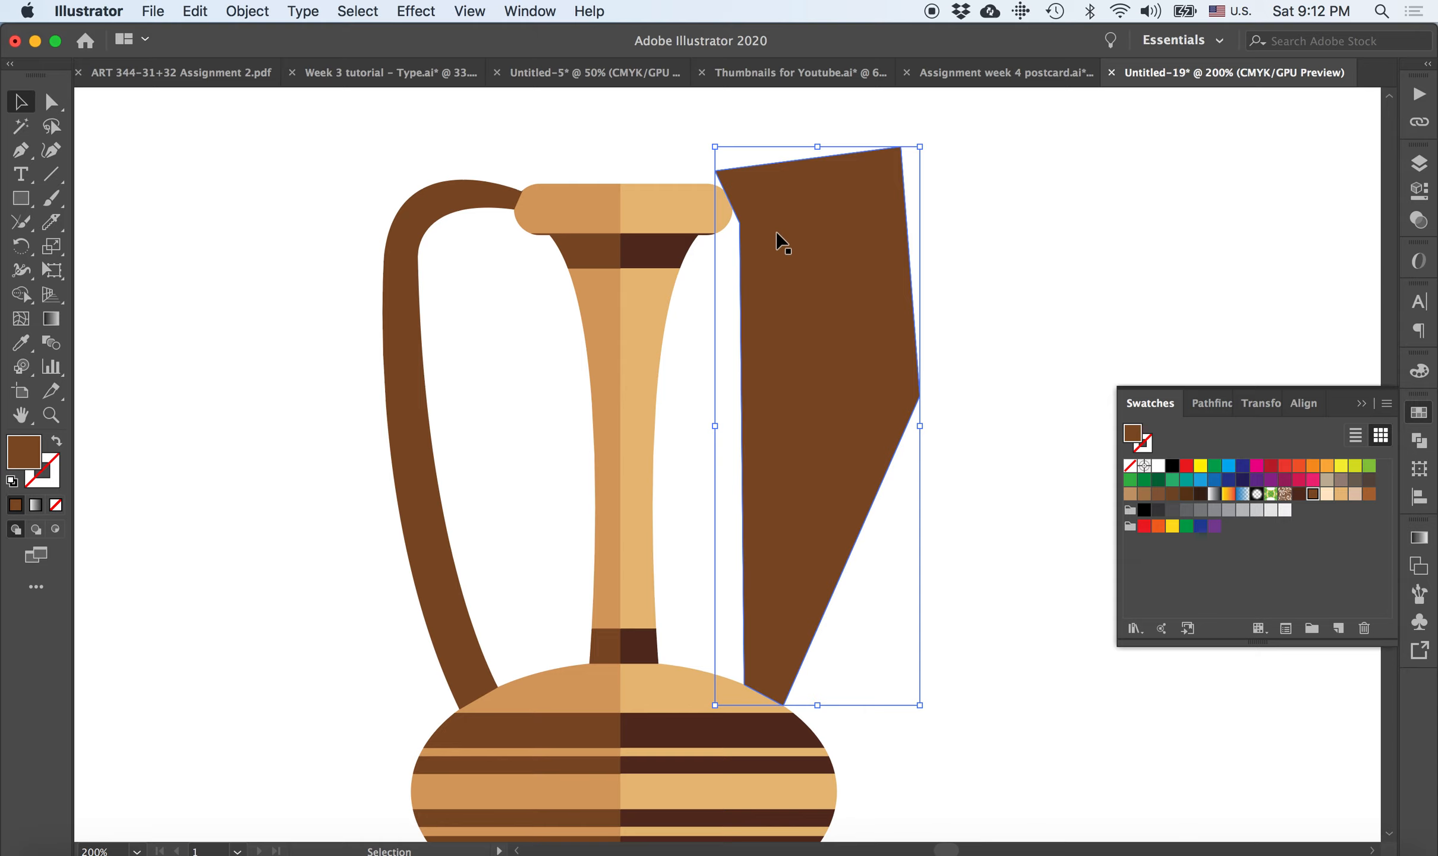
key(super+minus)
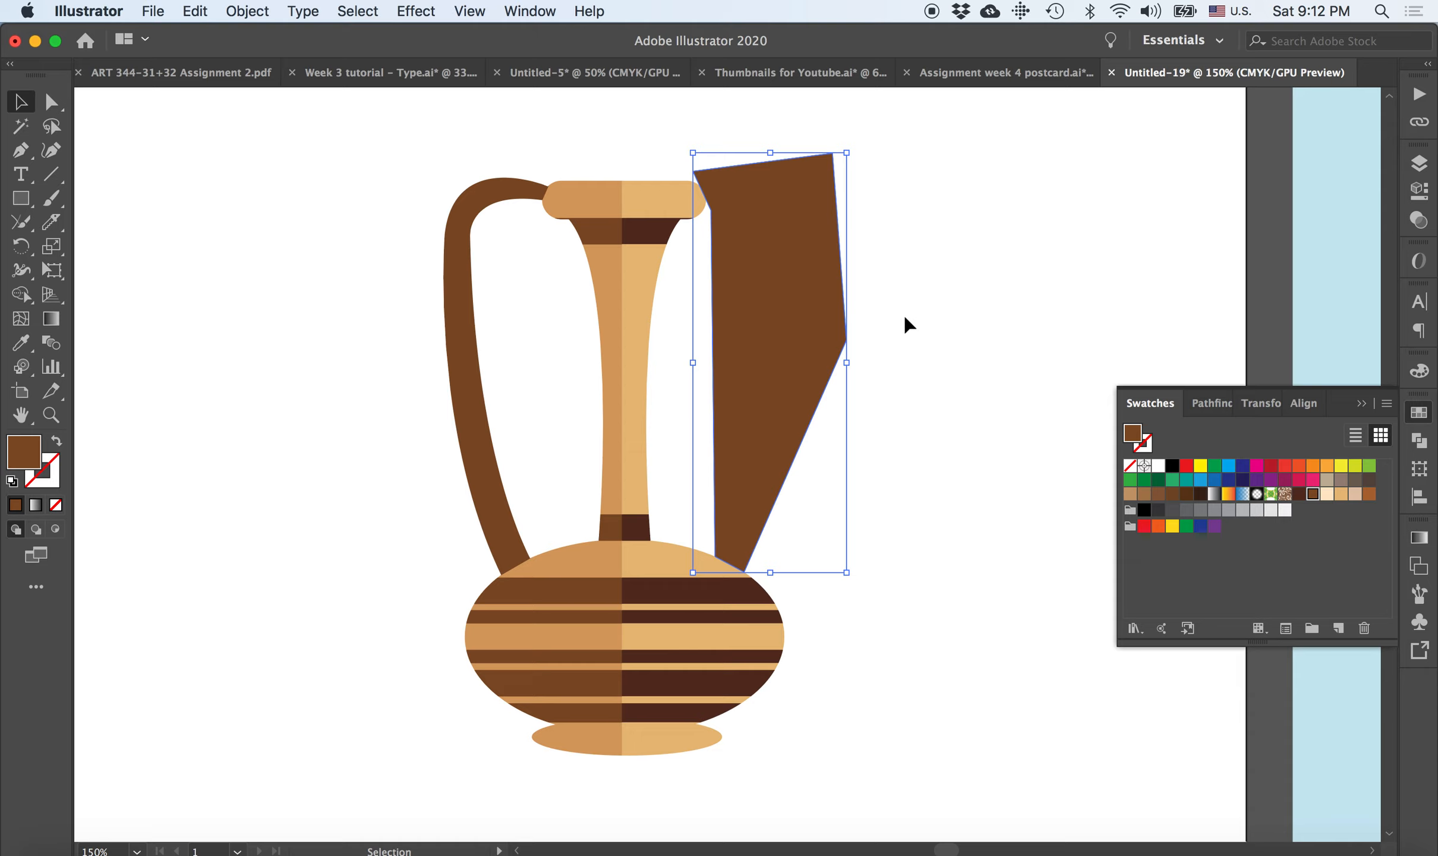
drag(747, 126, 833, 304)
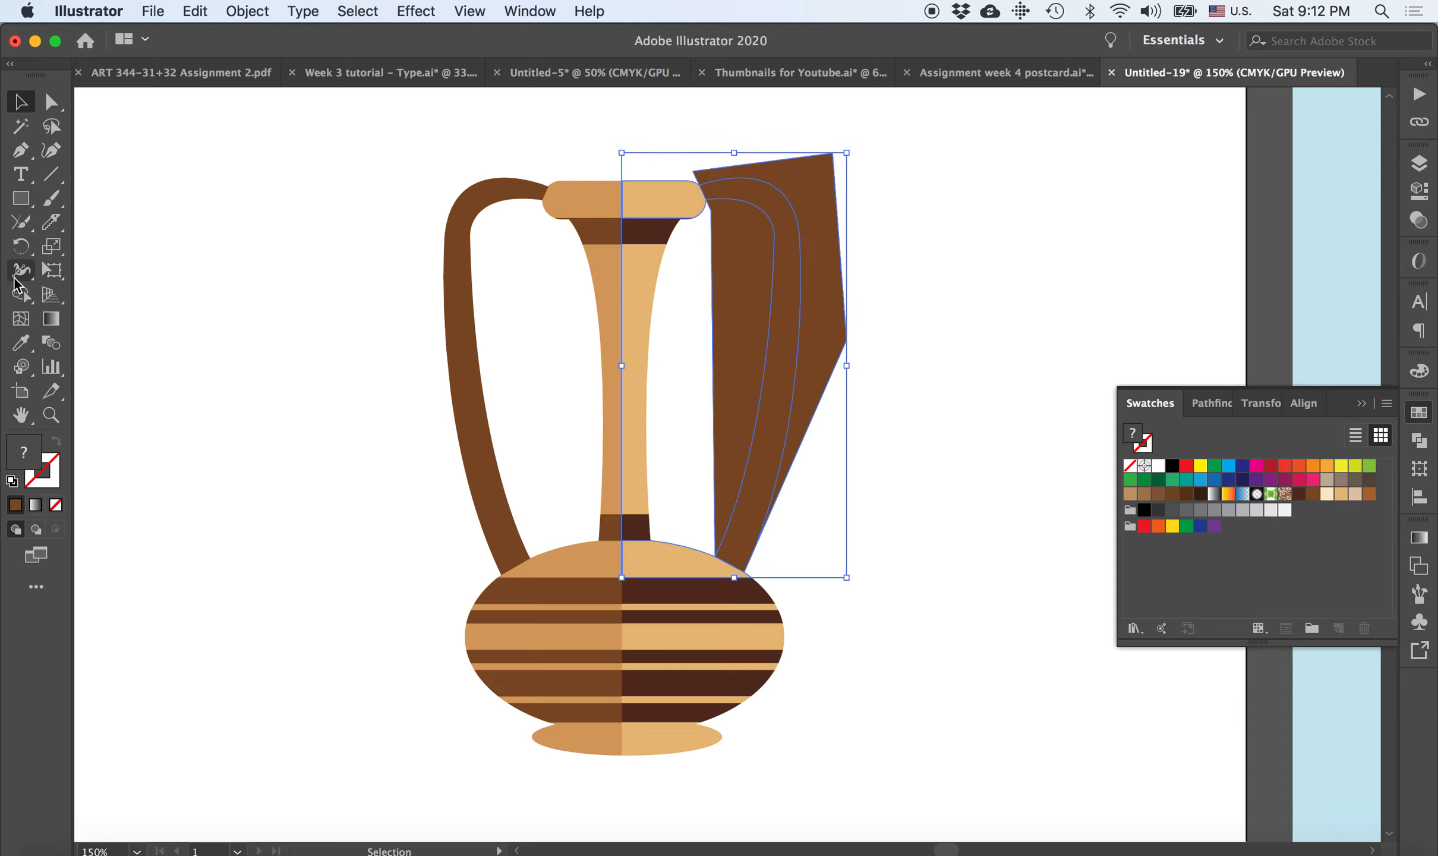
key(k)
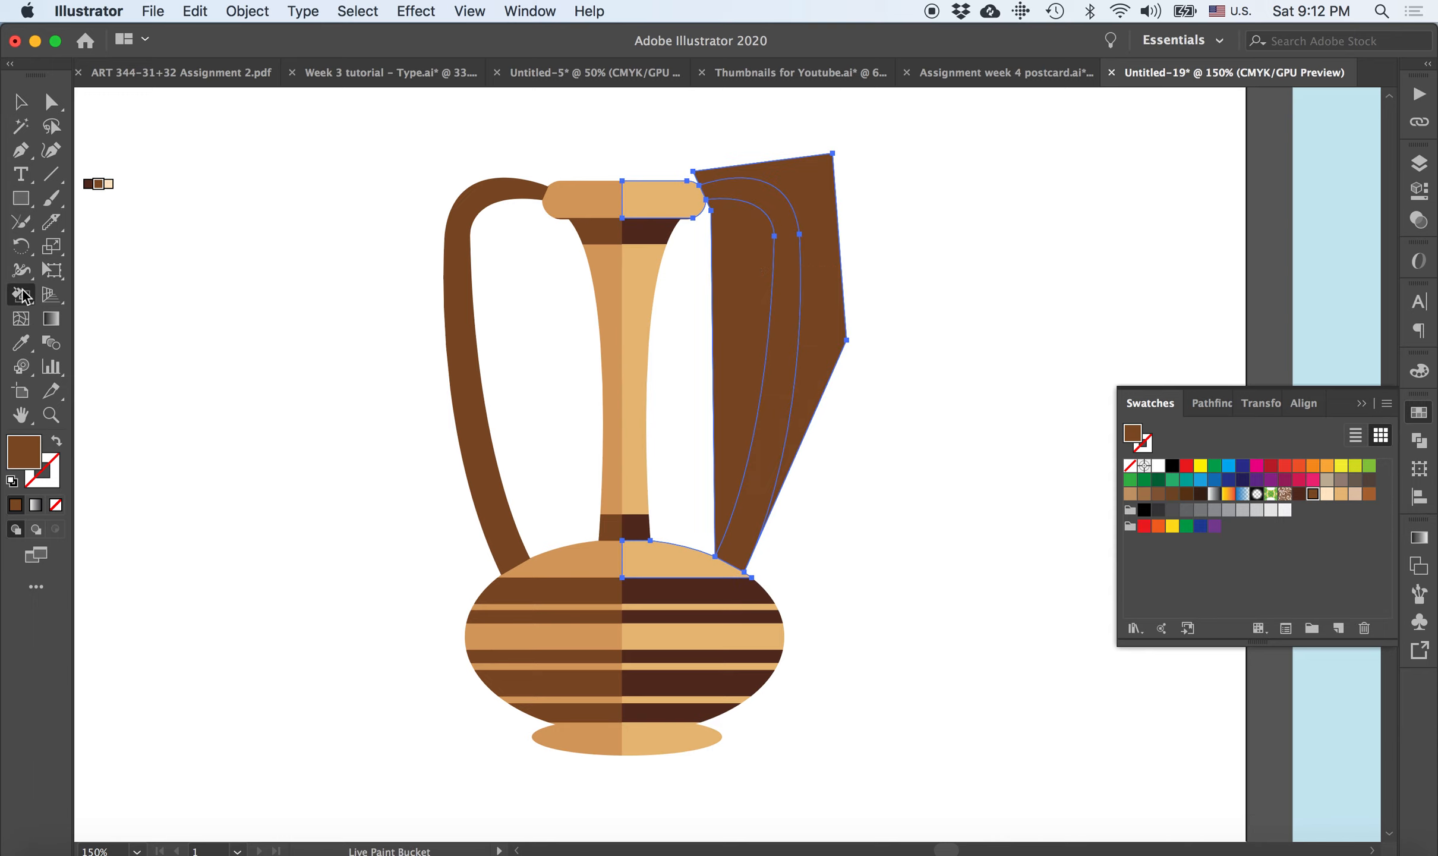
drag(20, 295, 95, 291)
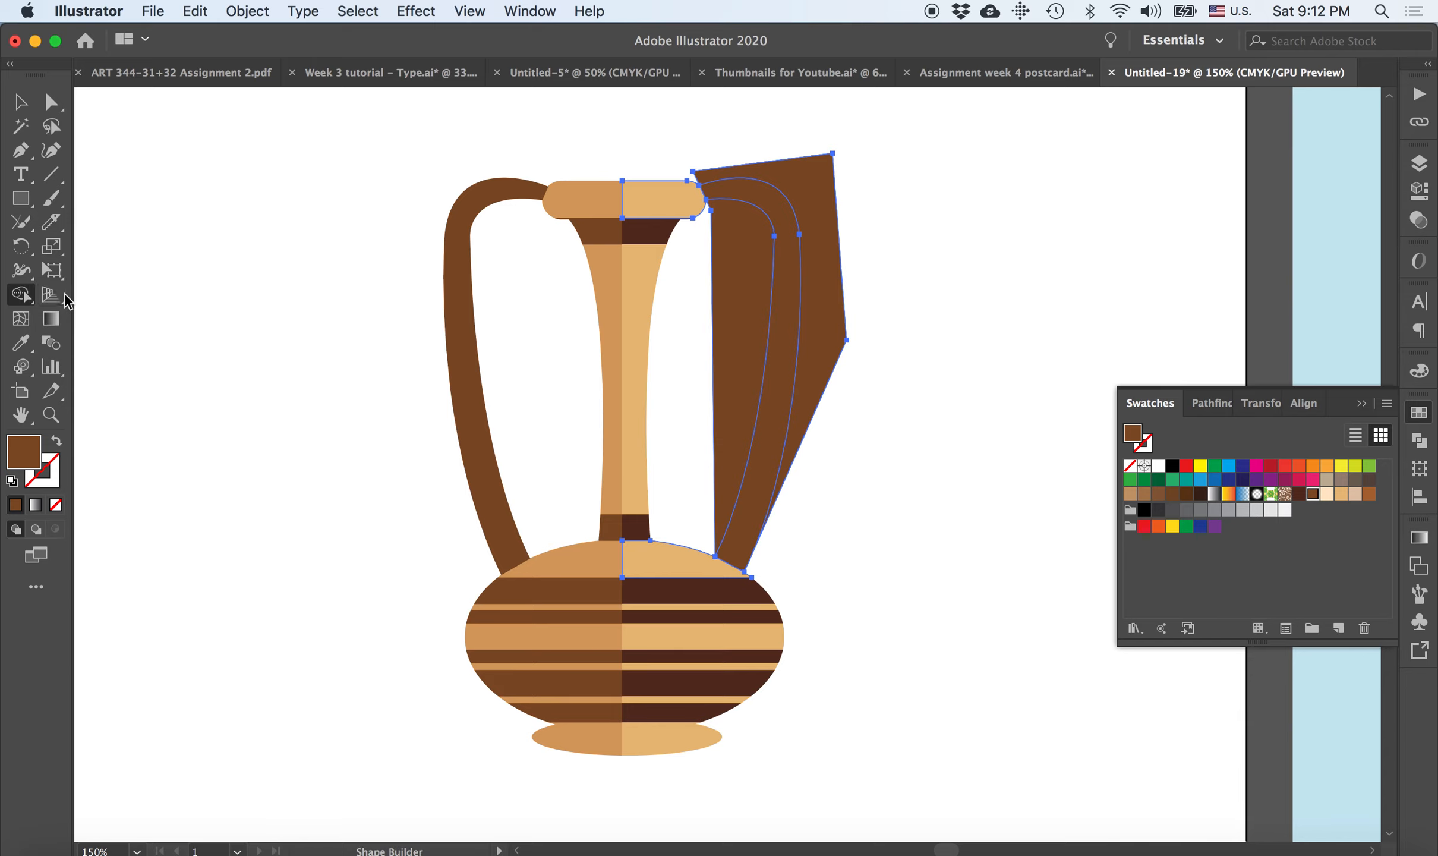
alt+click(749, 314)
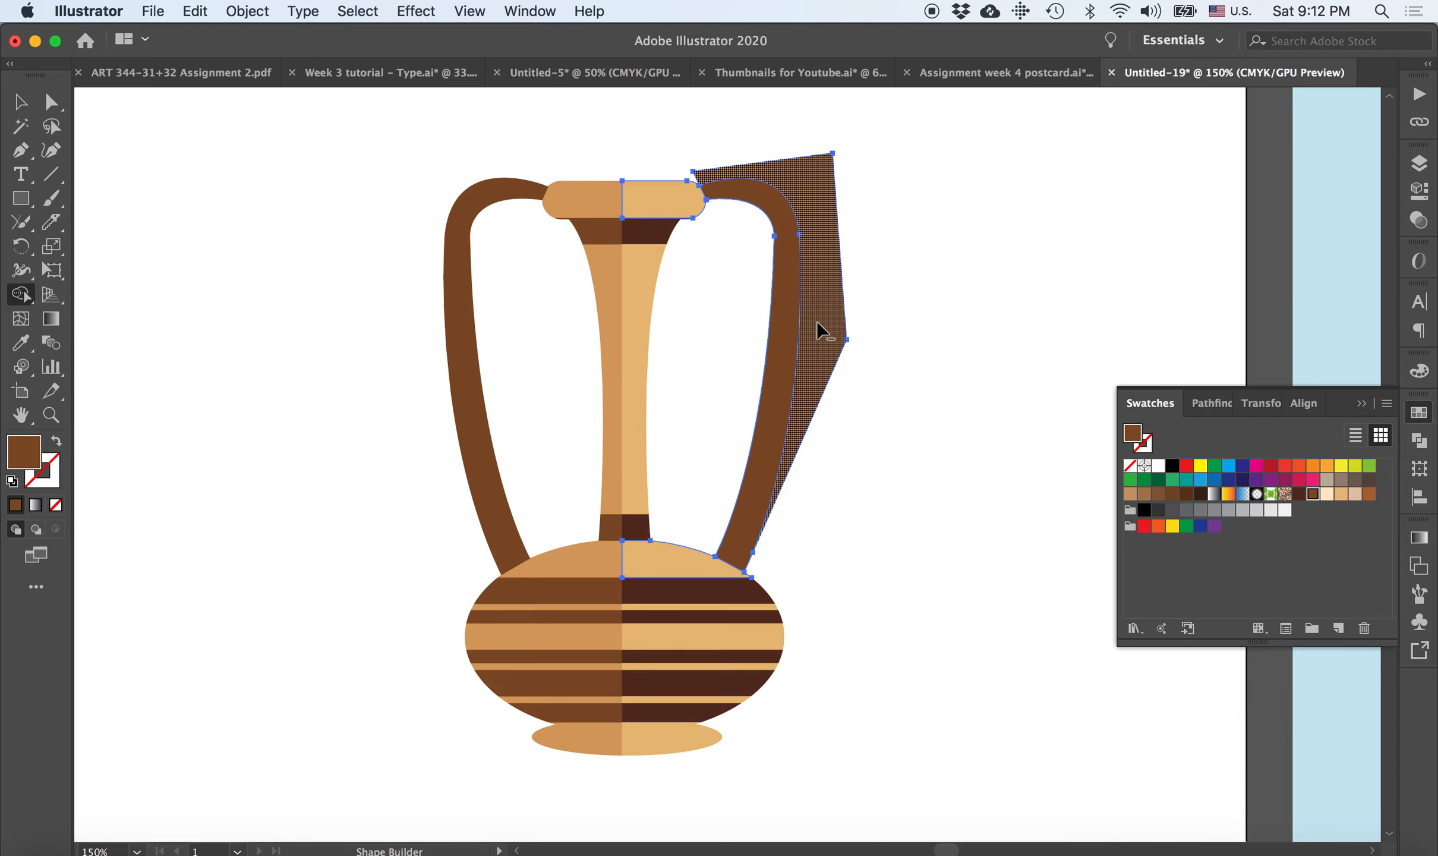
alt+click(819, 332)
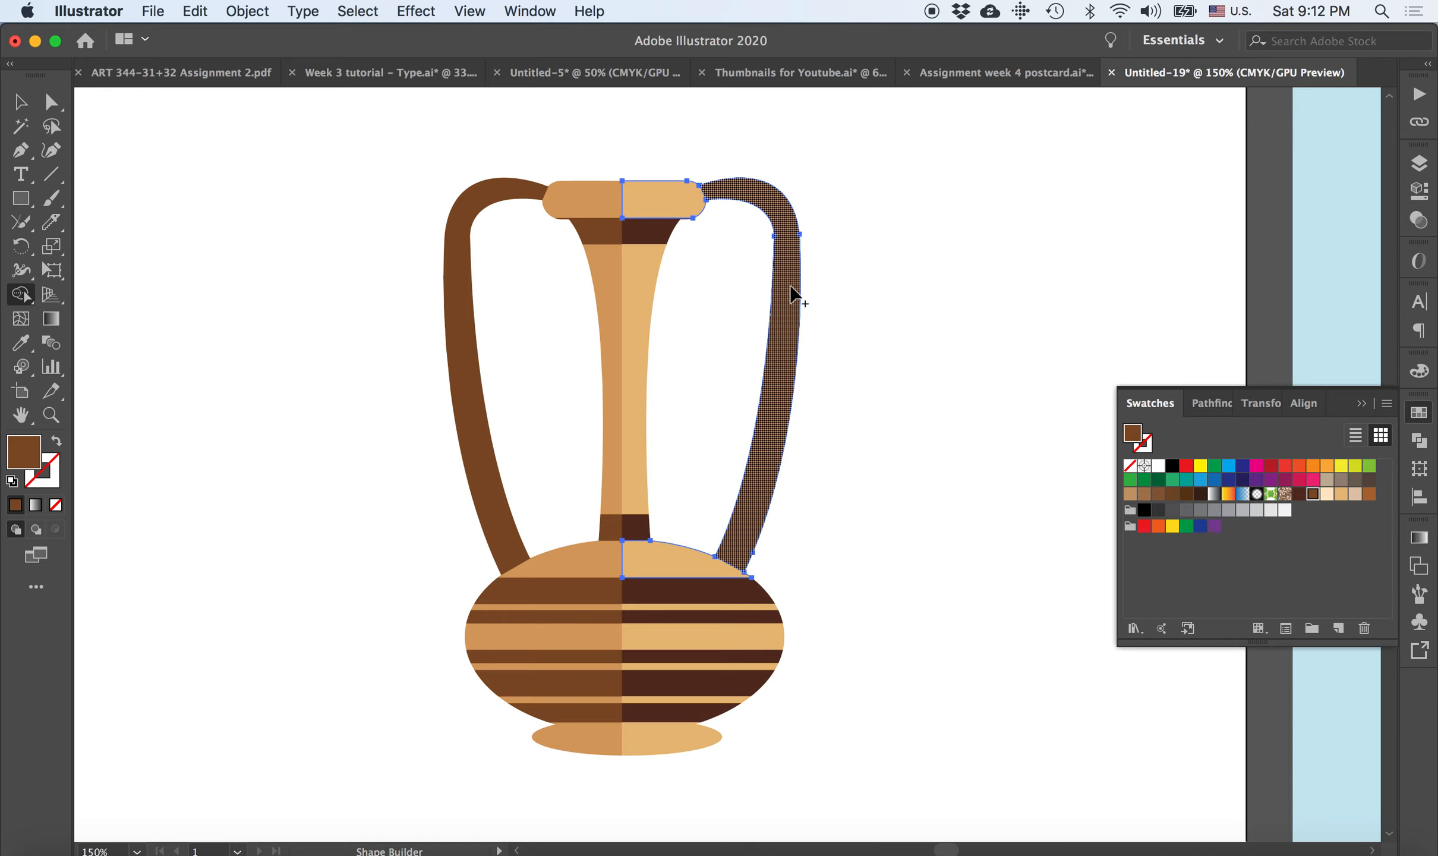
click(21, 102)
click(387, 291)
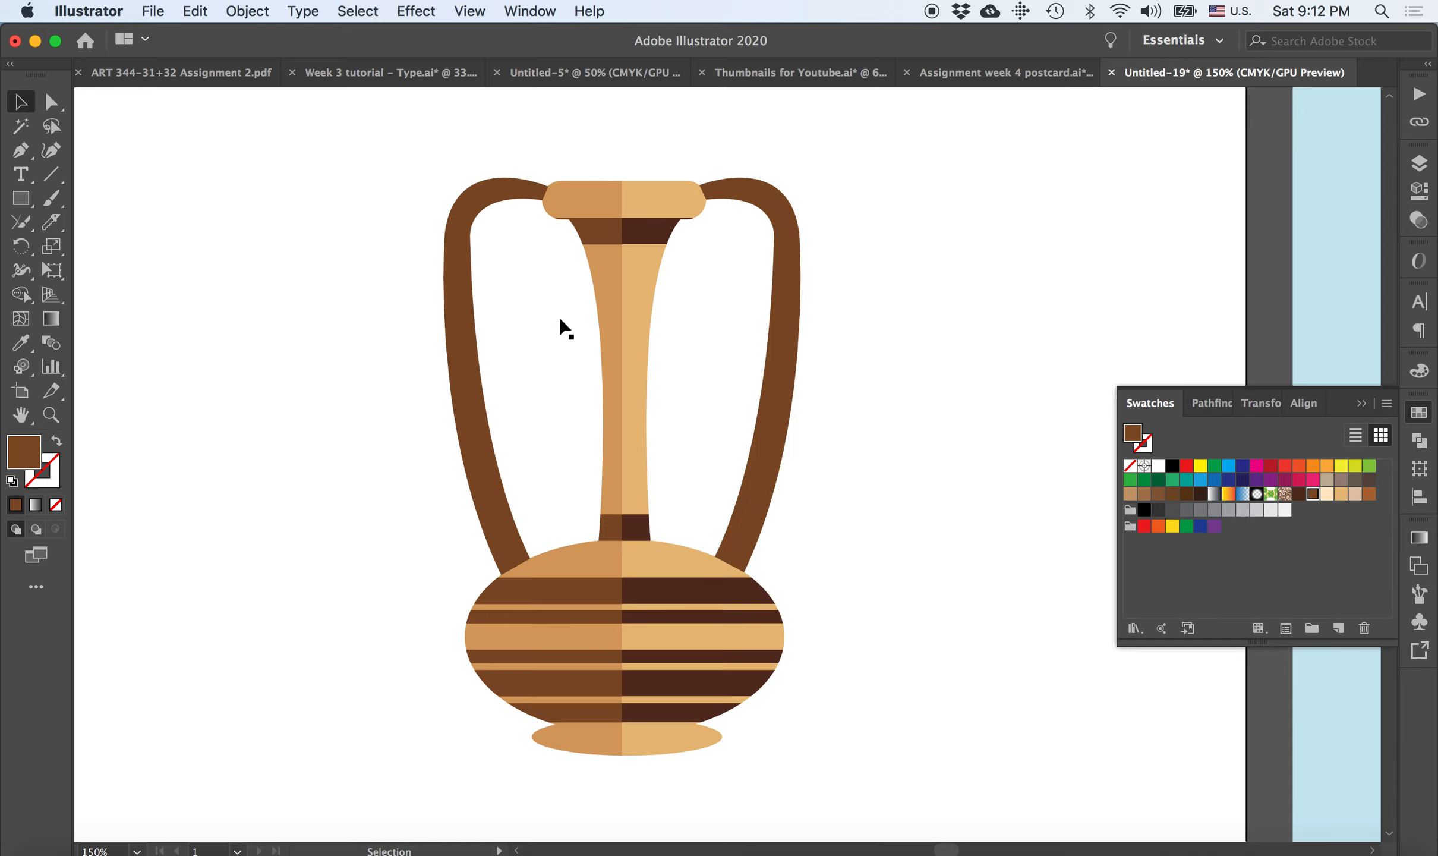
Fill the separated right handle with the darkest brown swatch
click(782, 400)
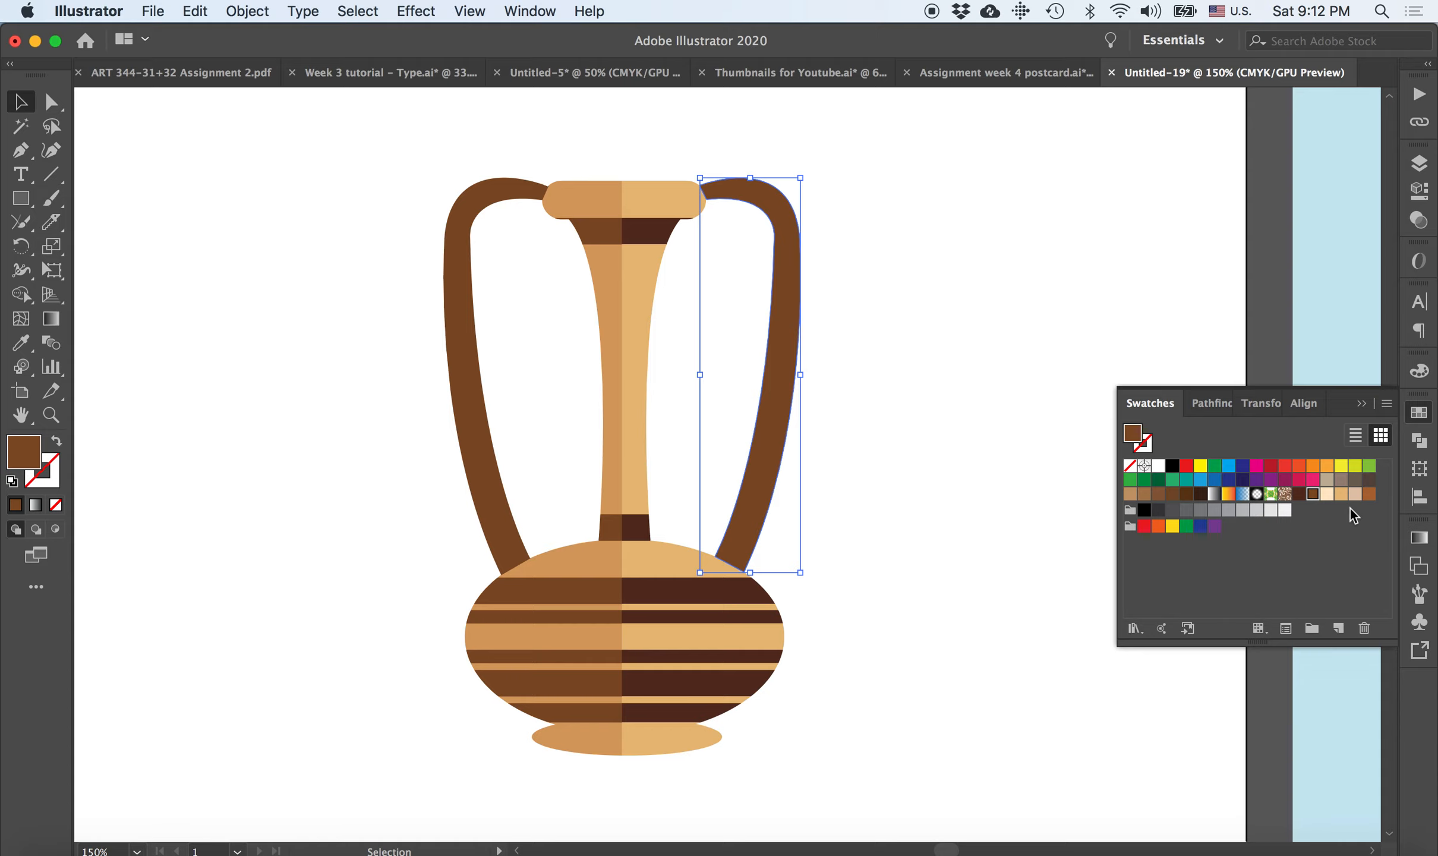
click(1300, 496)
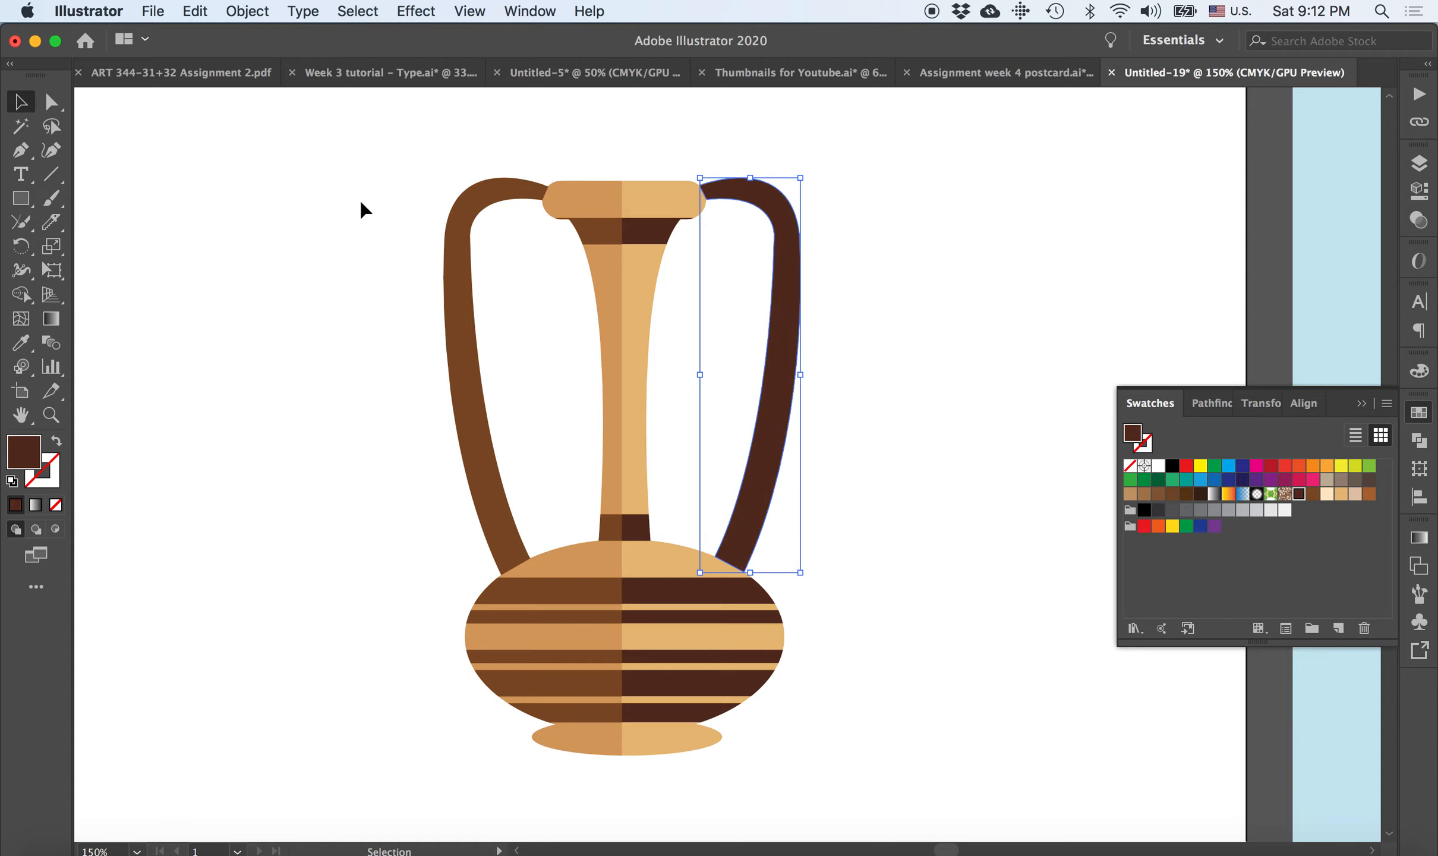
click(305, 238)
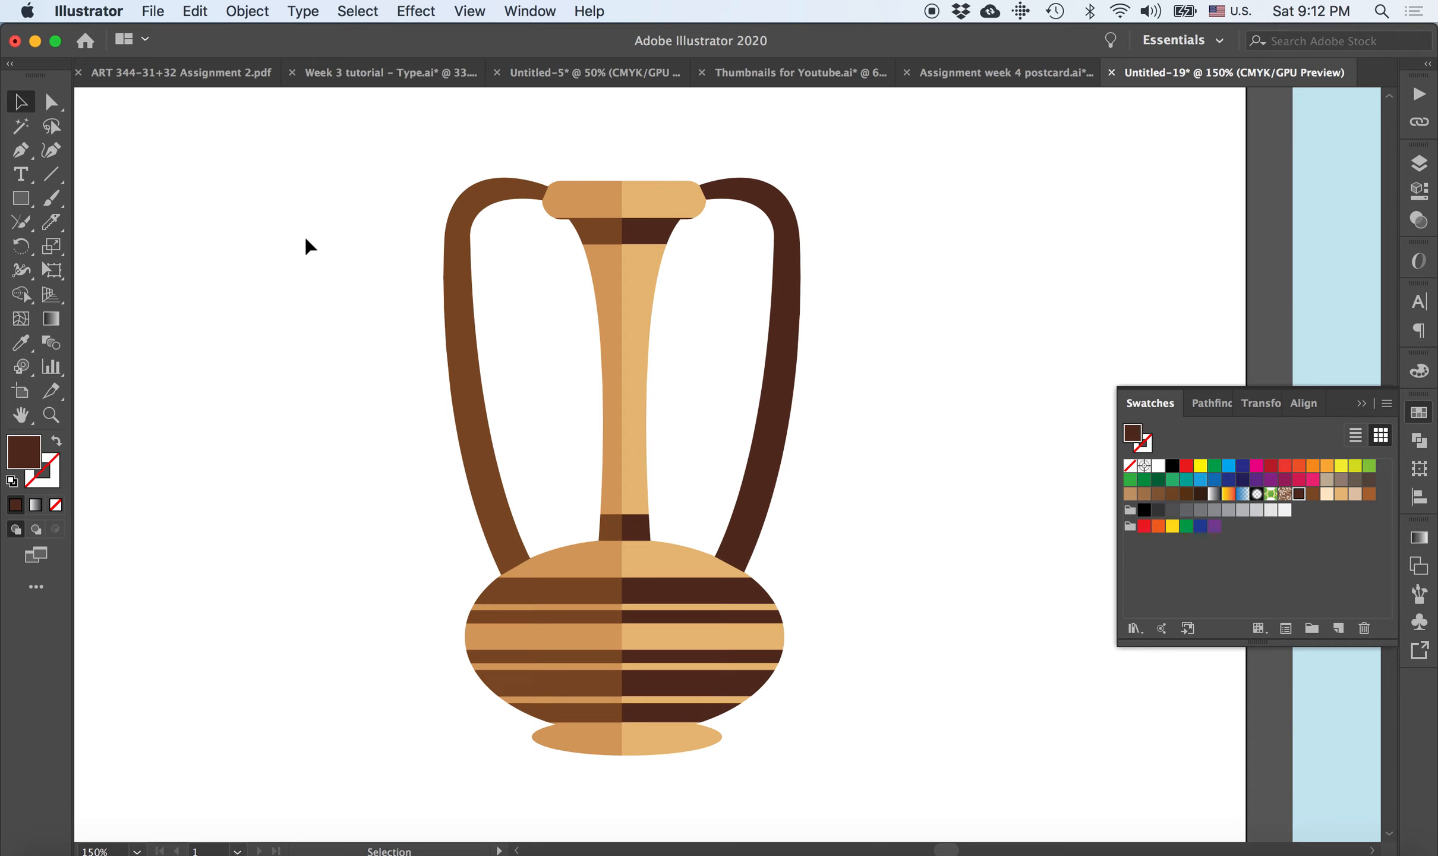
Draw a thin horizontal rectangle across the neck directly under the rim and fill it with the very dark brown swatch
key(super+equal)
scroll(482, 275, up, 1)
scroll(482, 275, up, 1)
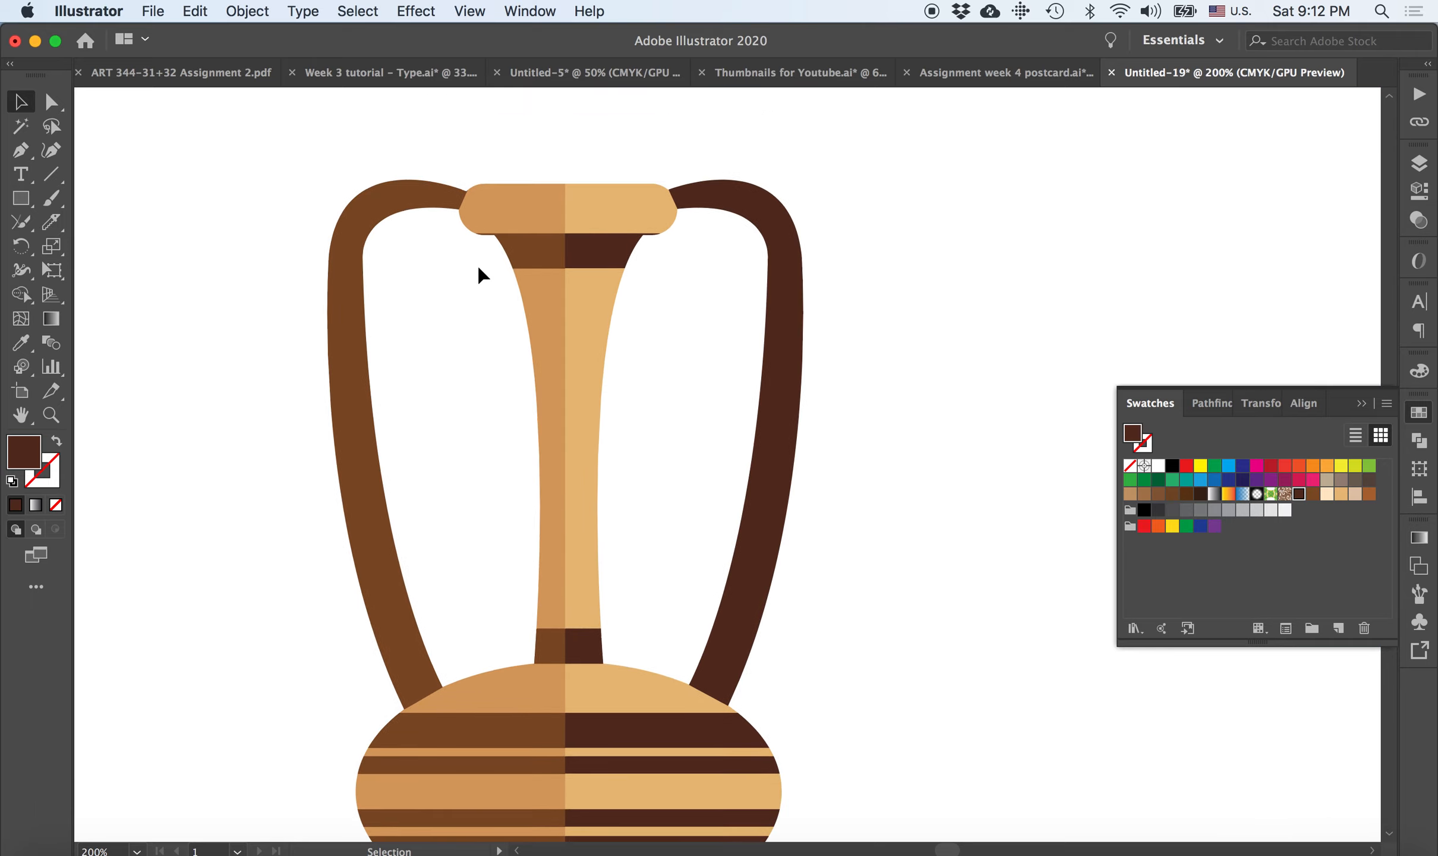
key(super+equal)
scroll(482, 275, up, 1)
click(482, 275)
scroll(483, 275, up, 1)
click(376, 236)
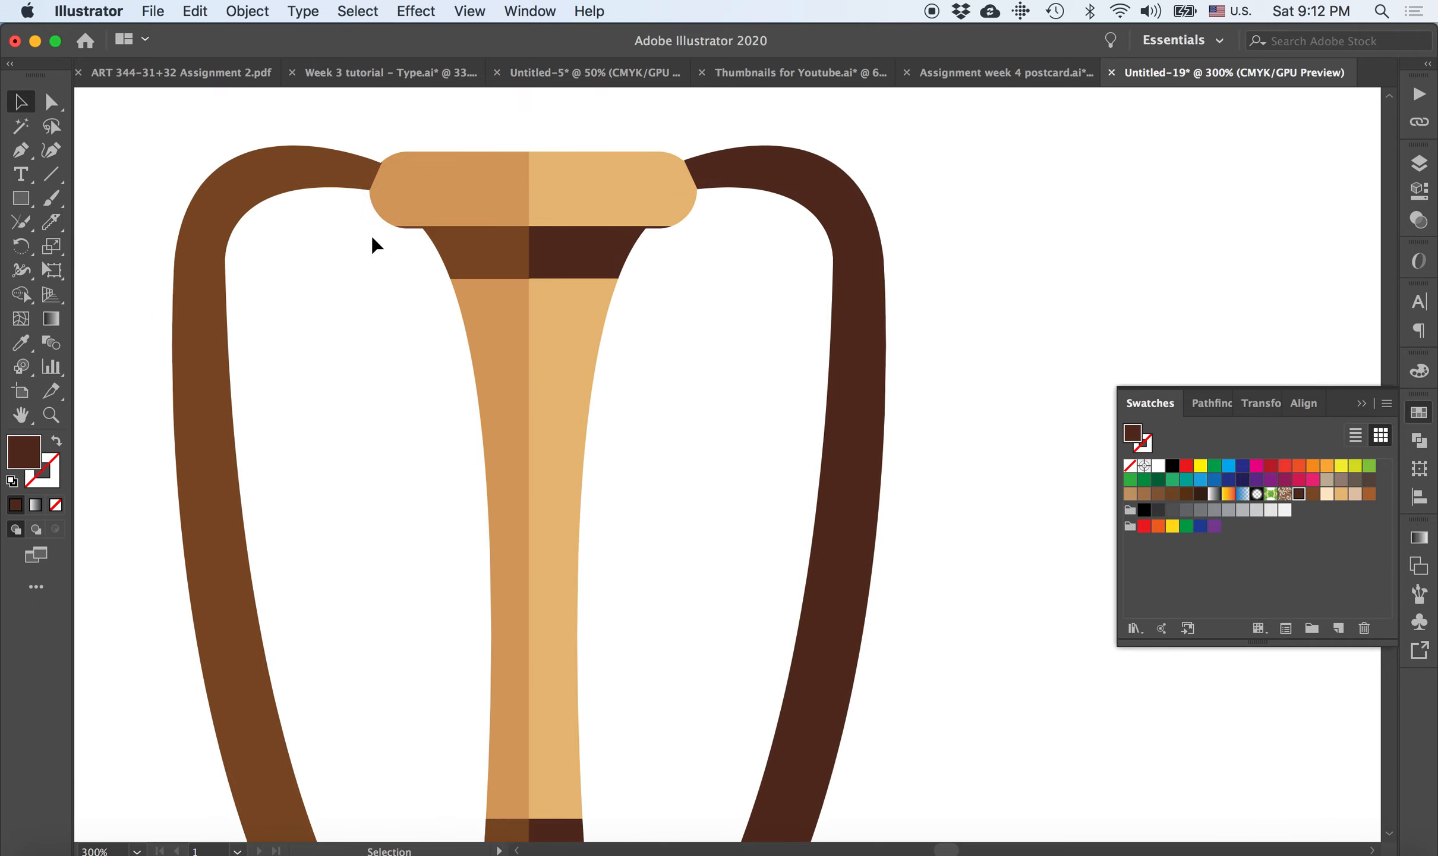
drag(20, 198, 75, 199)
drag(395, 225, 681, 244)
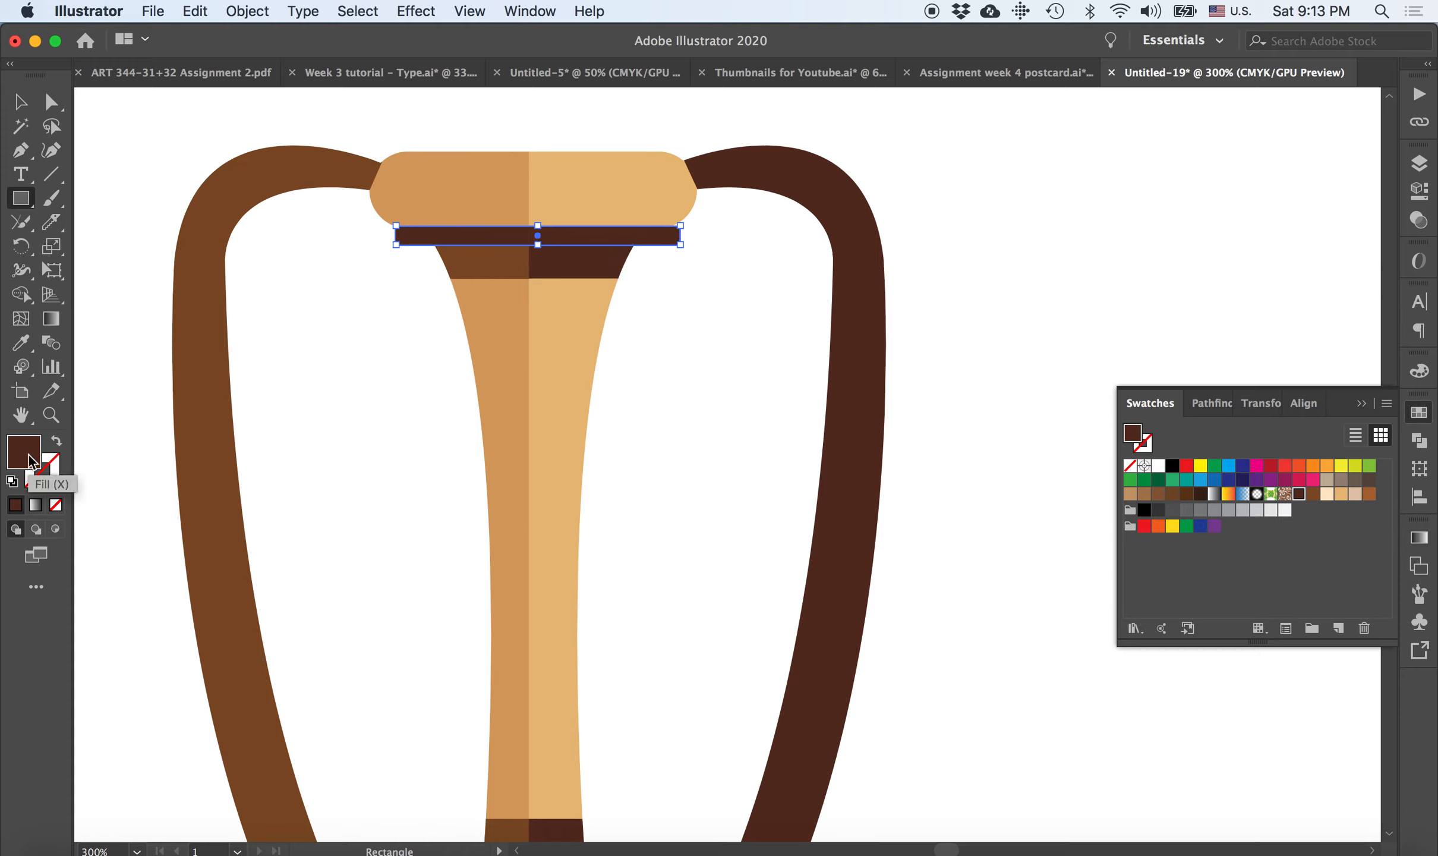
click(1201, 494)
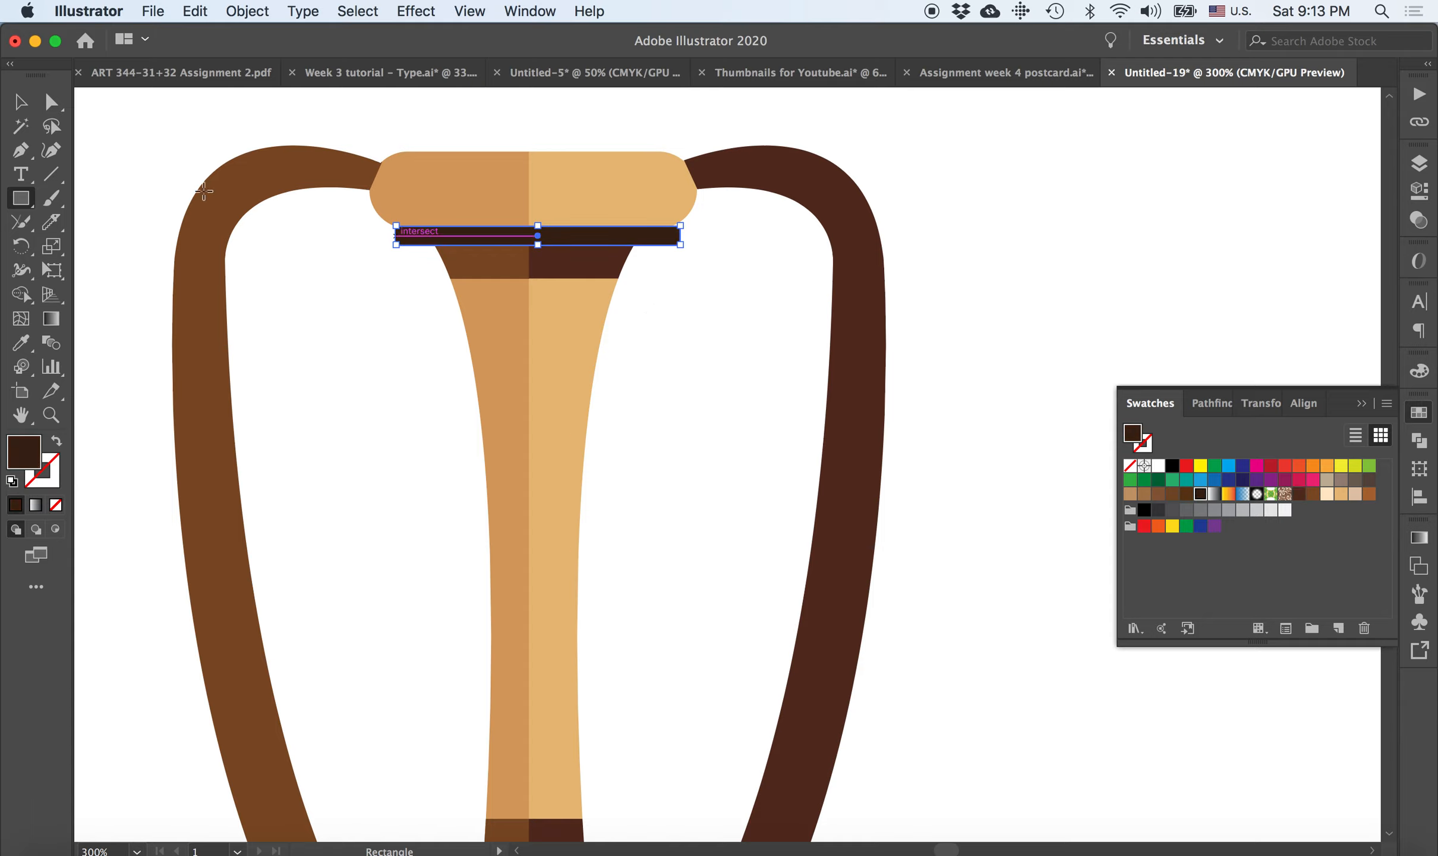
Trim the dark strip under the rim to the neck's outline with Shape Builder, removing the excess on both sides
click(24, 107)
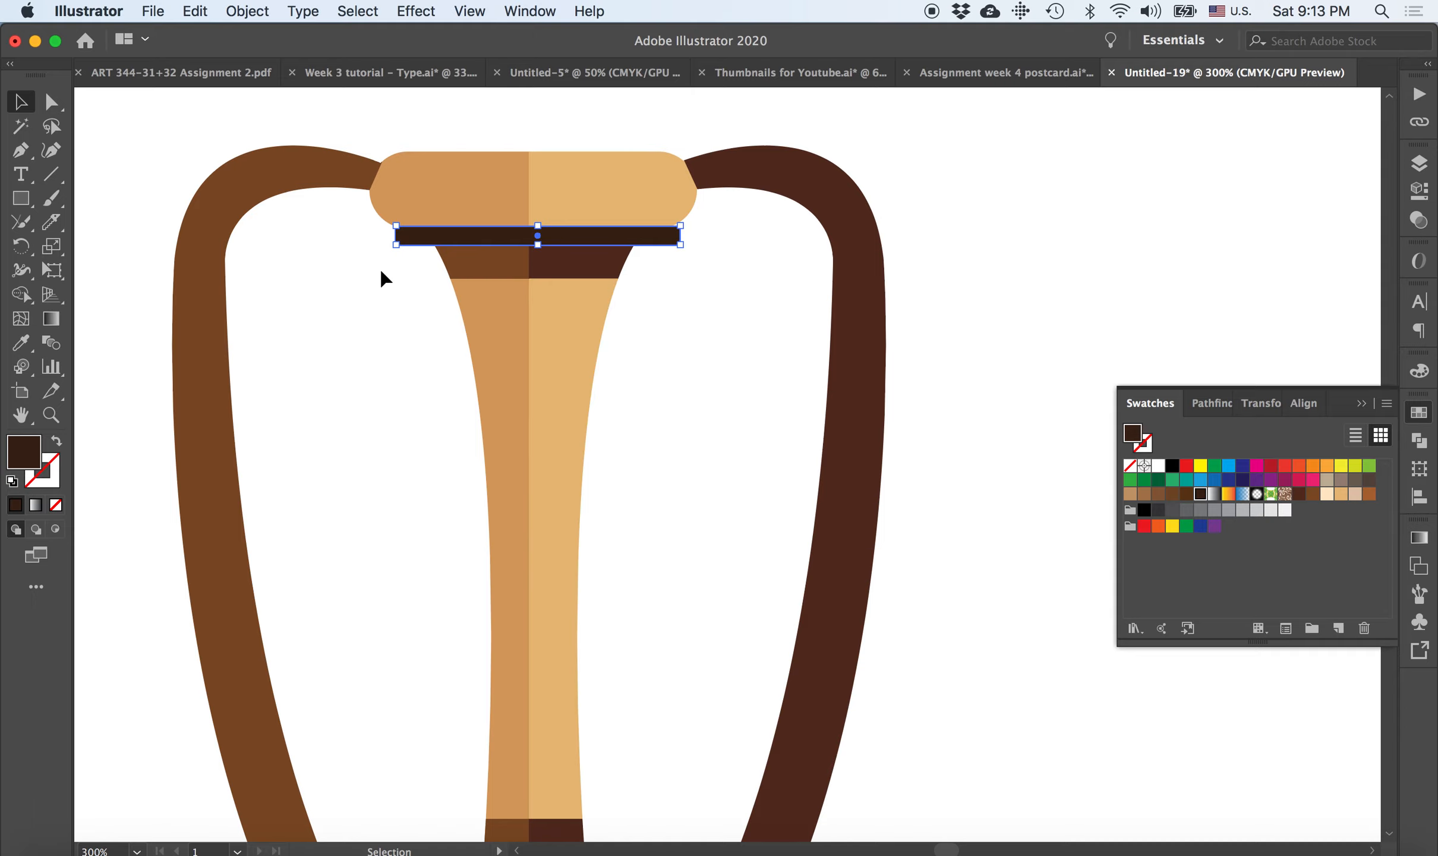
drag(670, 284, 678, 275)
drag(367, 243, 688, 278)
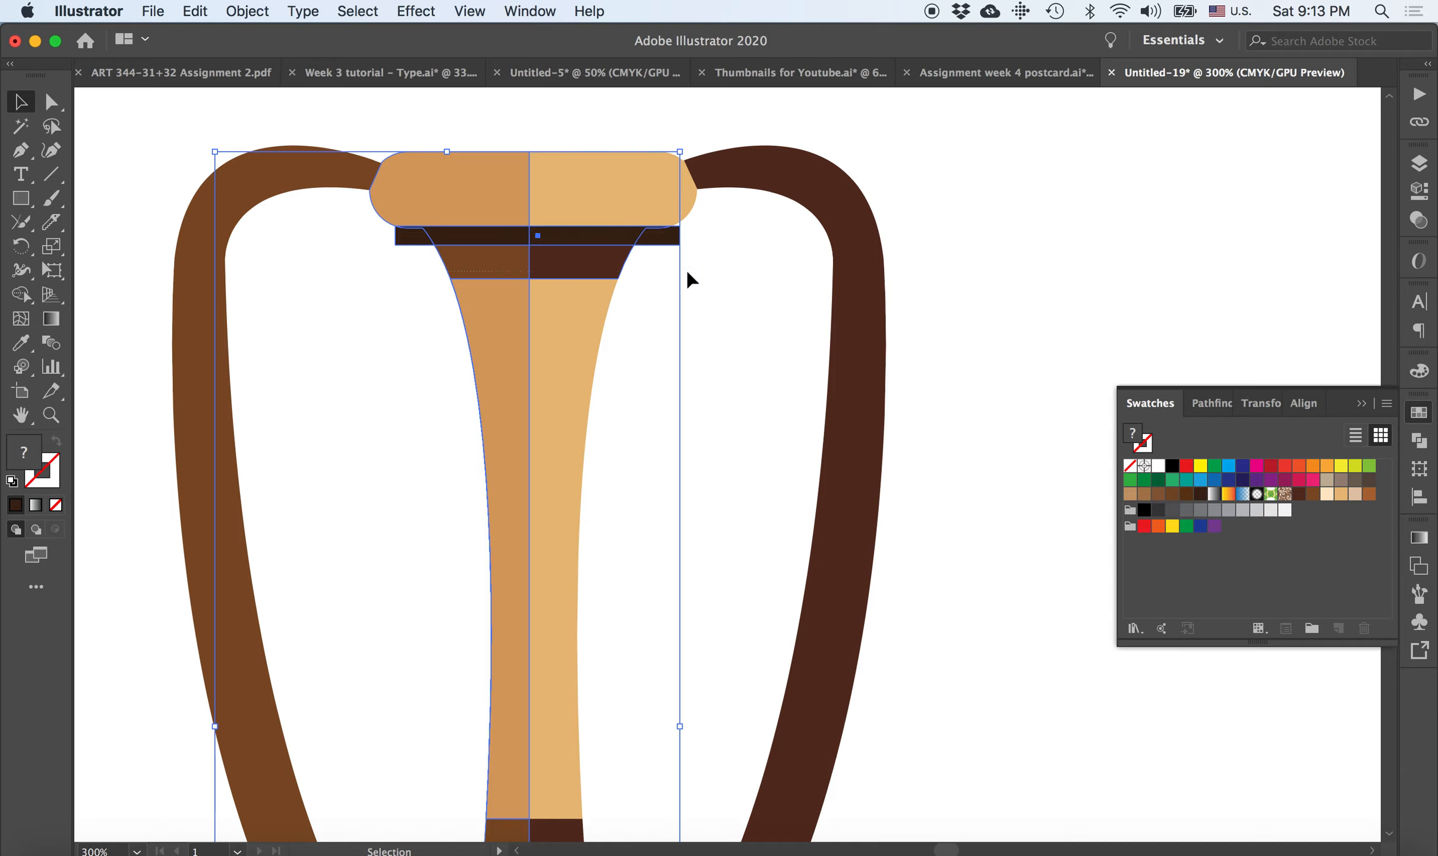
click(22, 271)
click(24, 272)
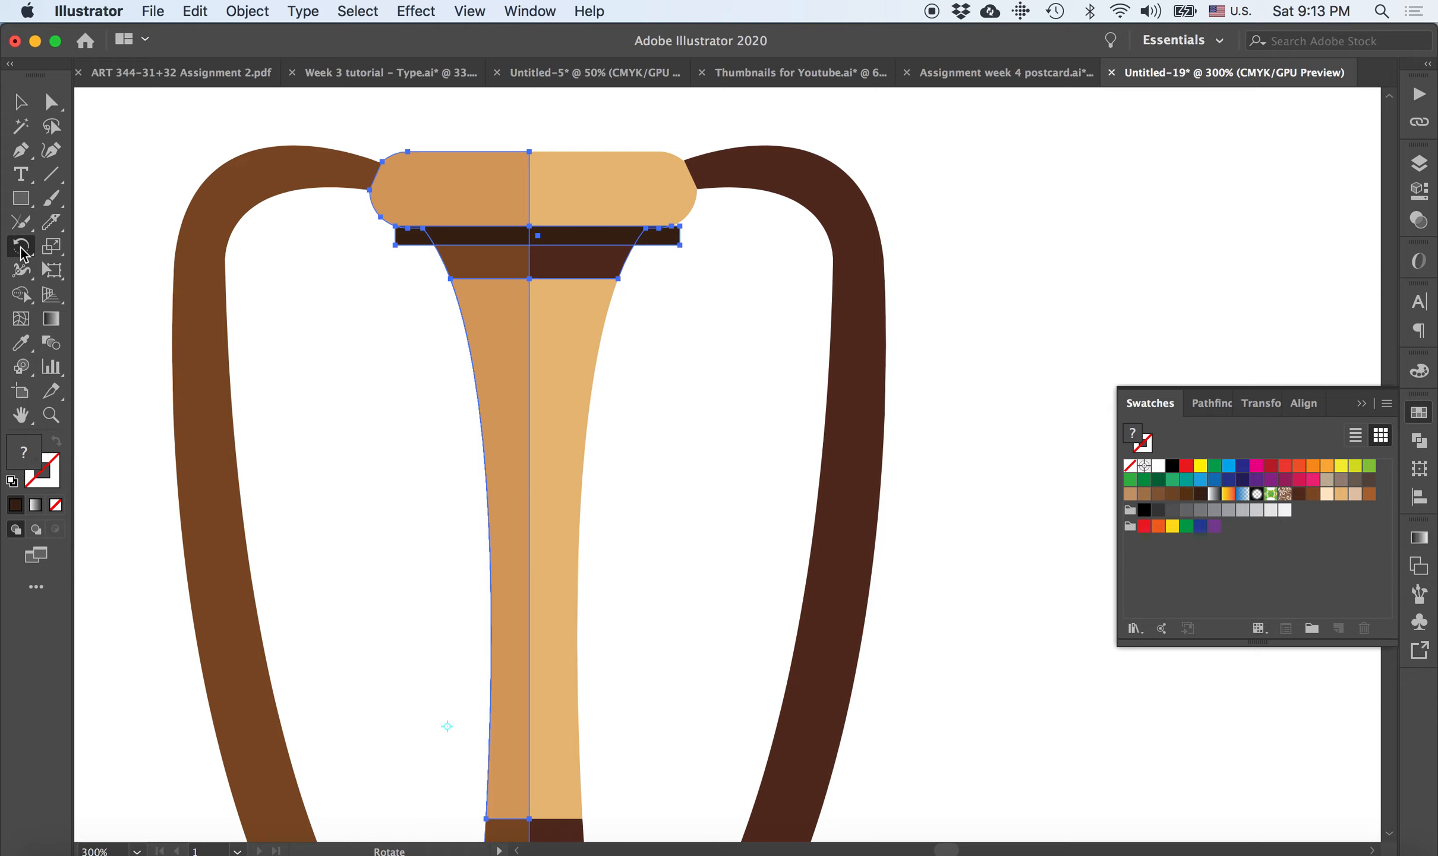
click(21, 222)
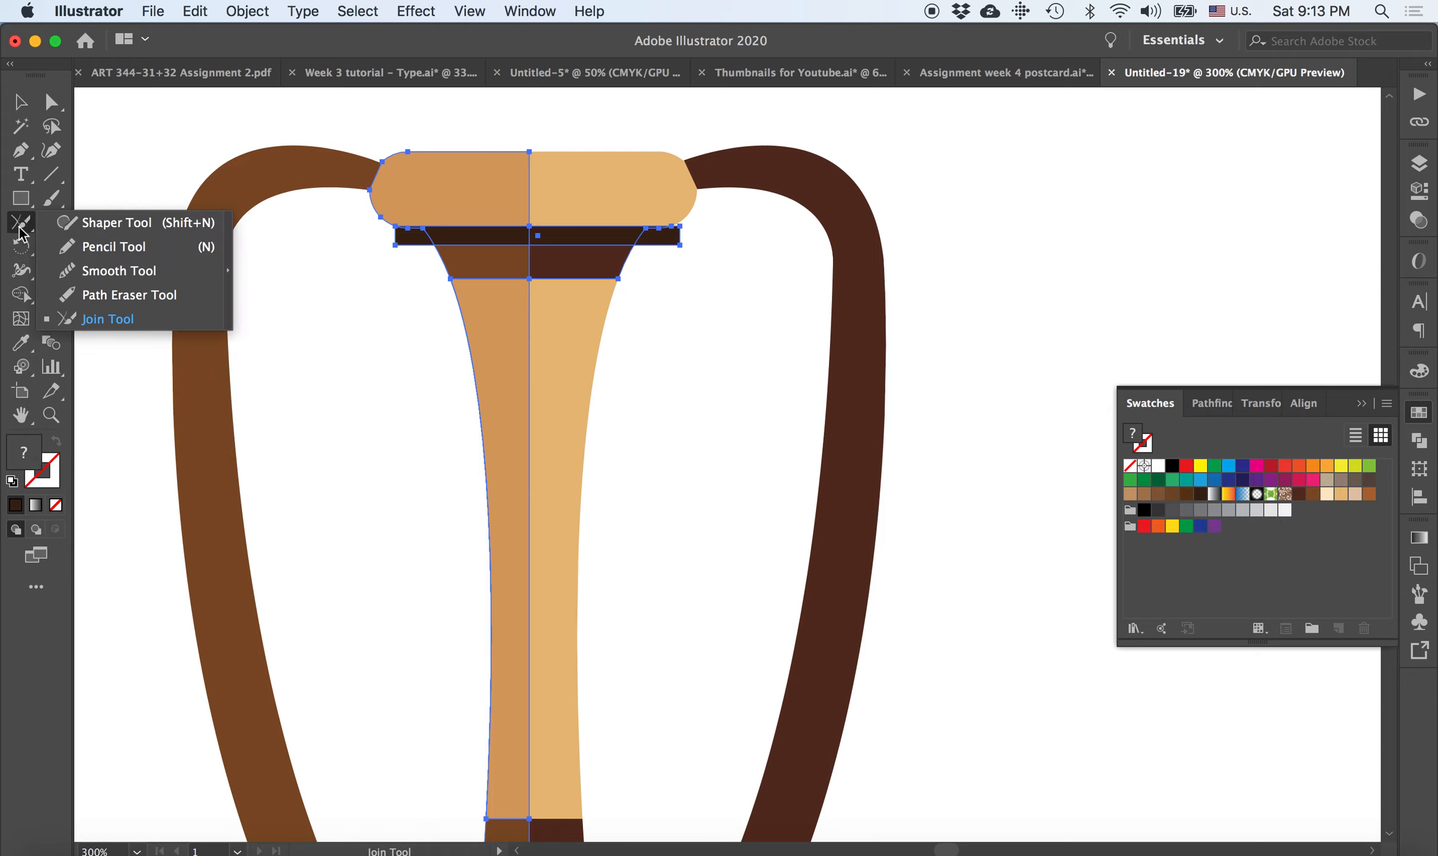
click(21, 294)
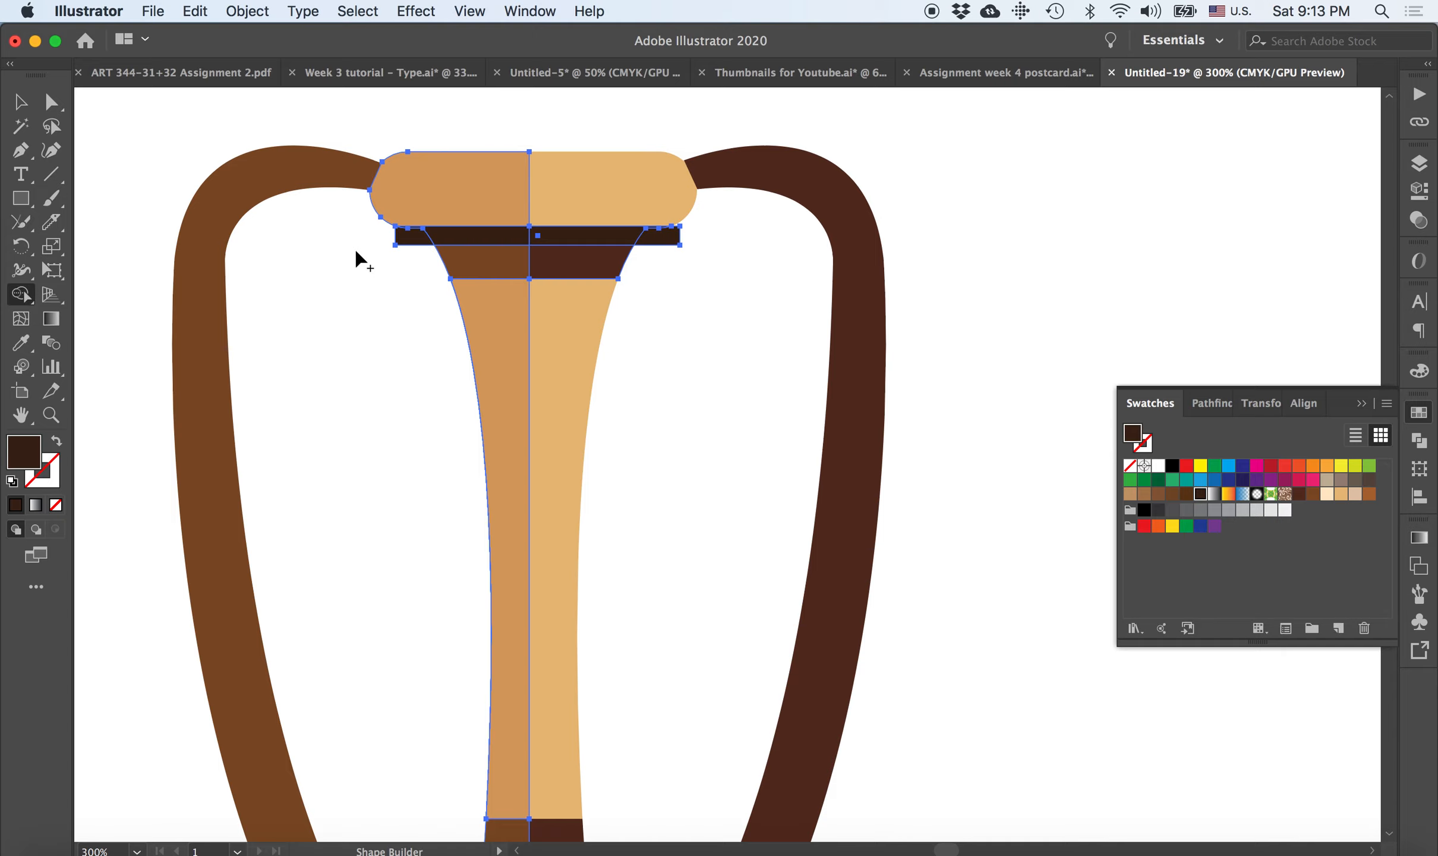
alt+click(665, 235)
click(20, 101)
click(145, 117)
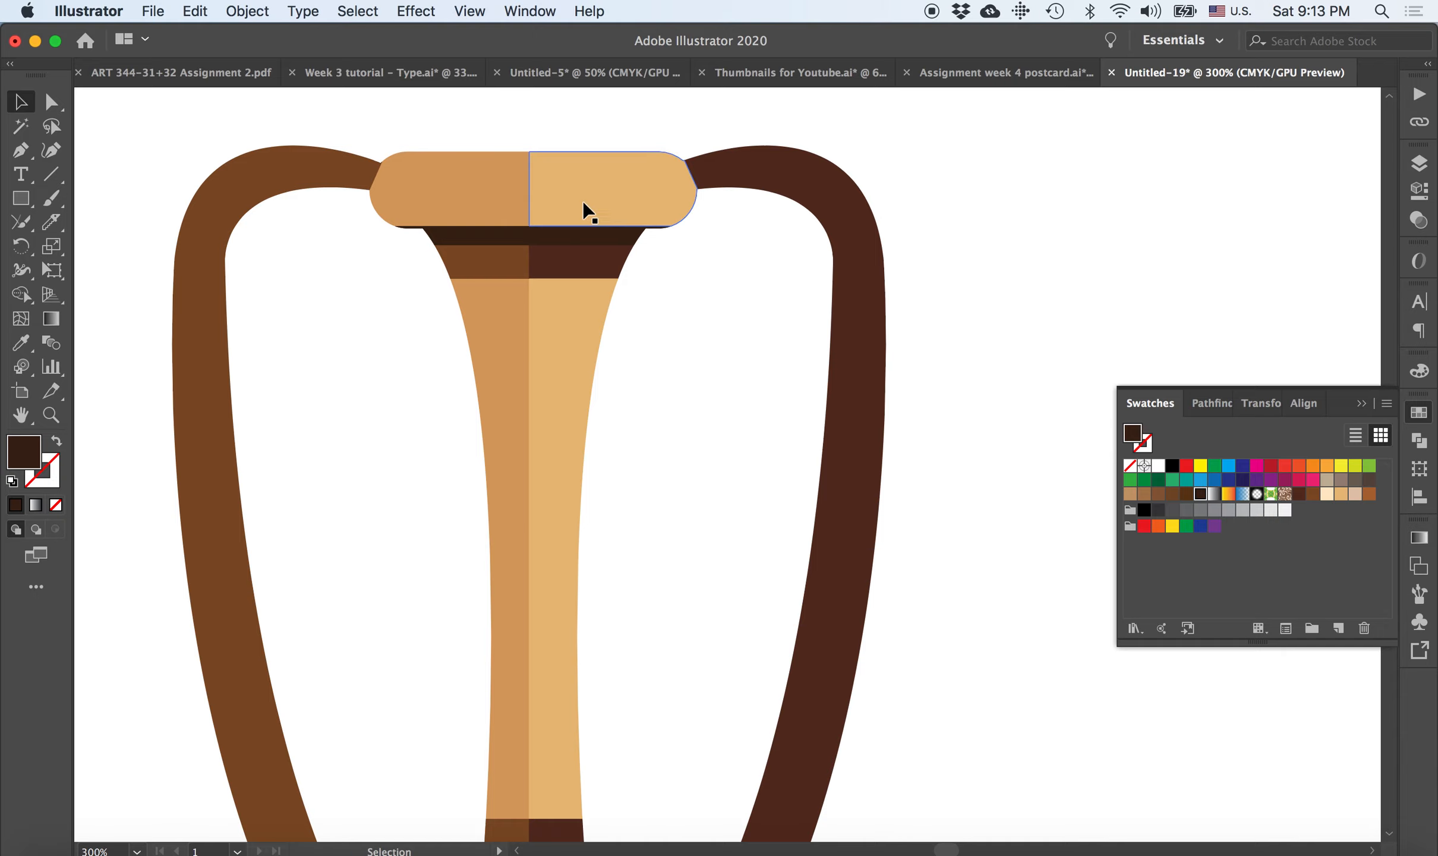
Try to split the dark strip at the centre line with a large rectangle over the rim and neck's left half and Shape Builder
key(super+minus)
key(super+minus)
key(super+minus)
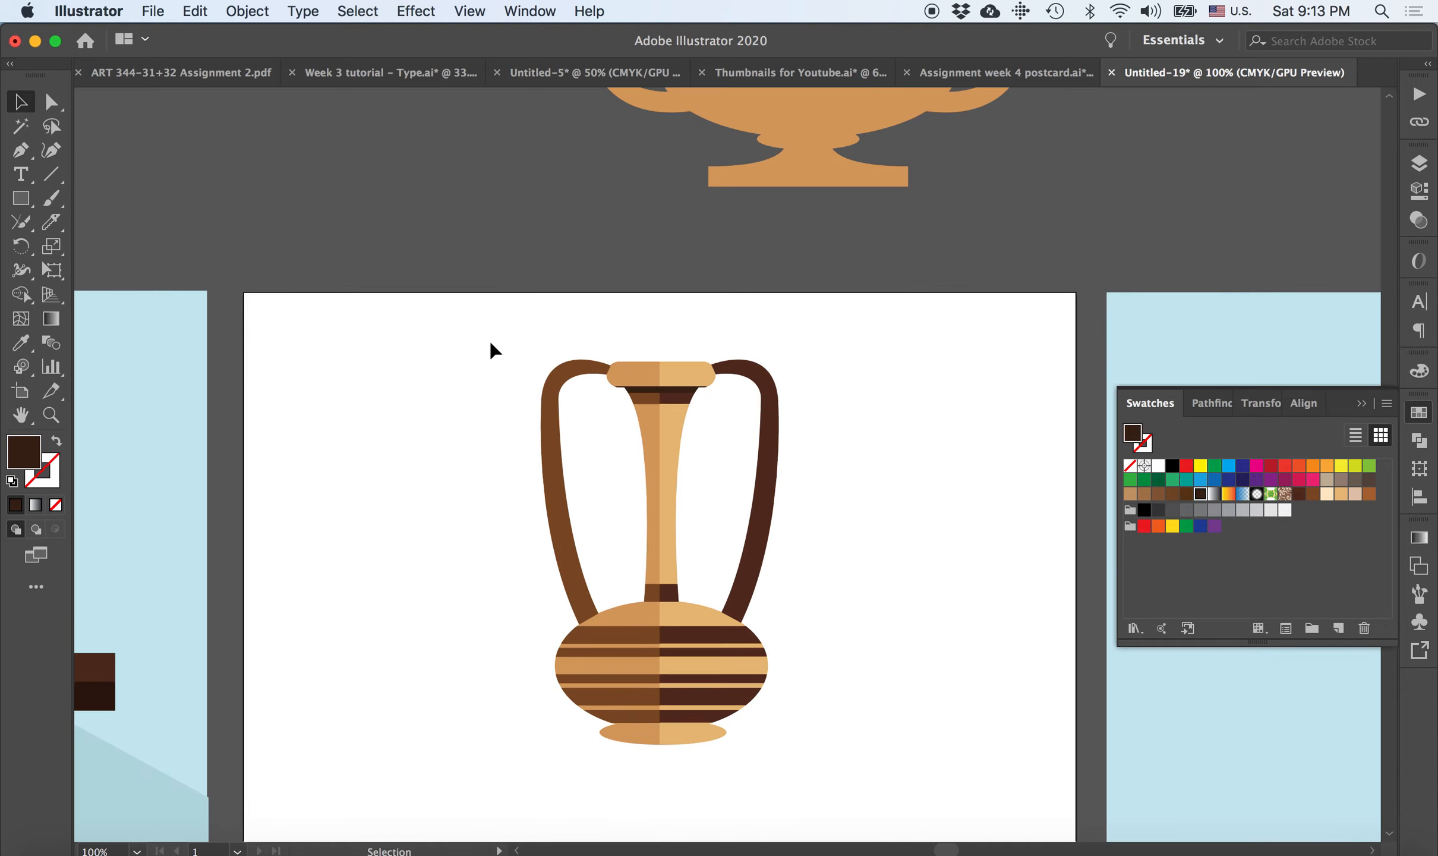
key(super+equal)
key(super+equal)
key(super+equal)
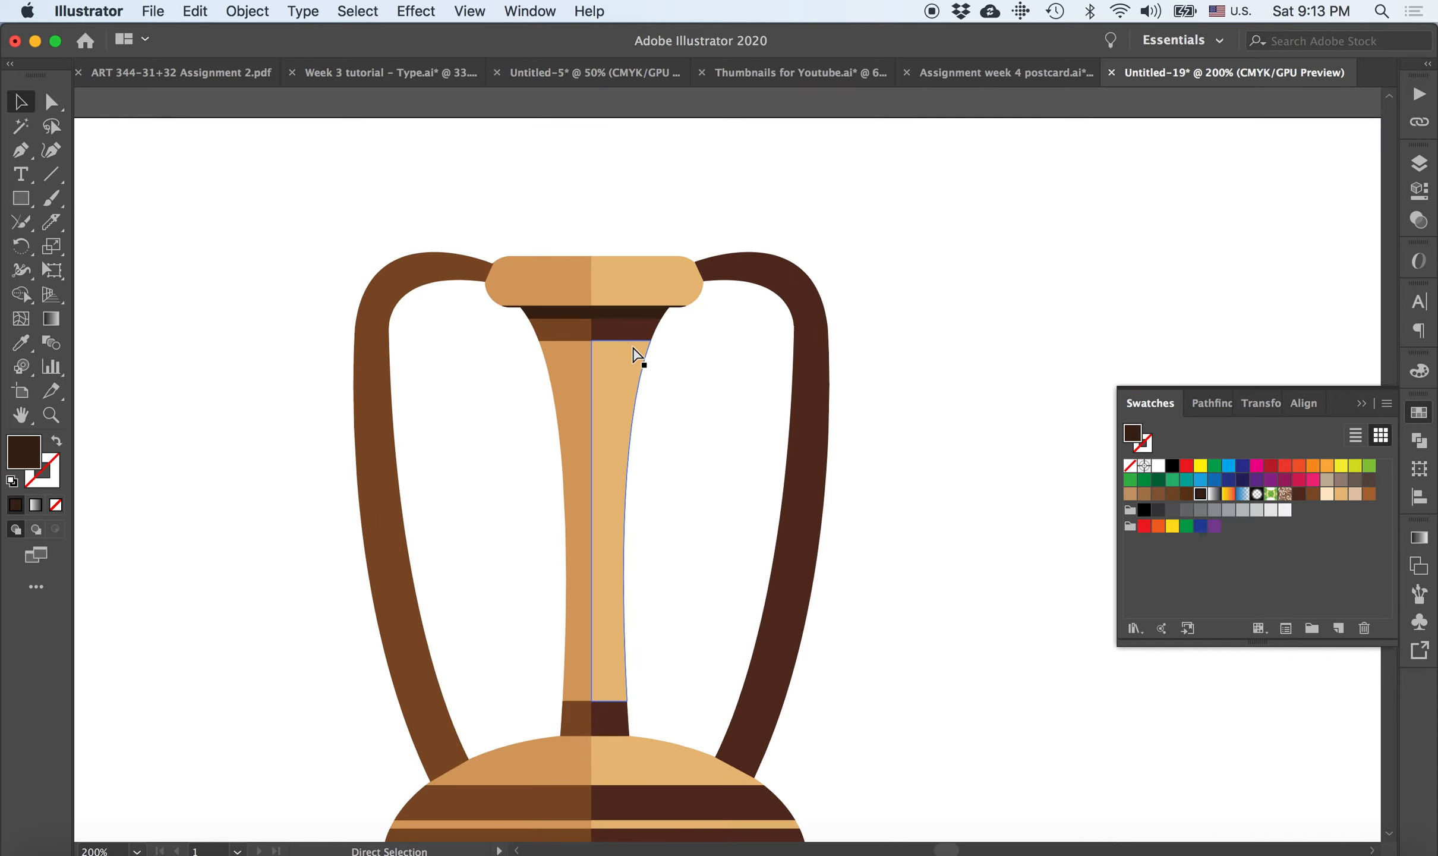
click(513, 237)
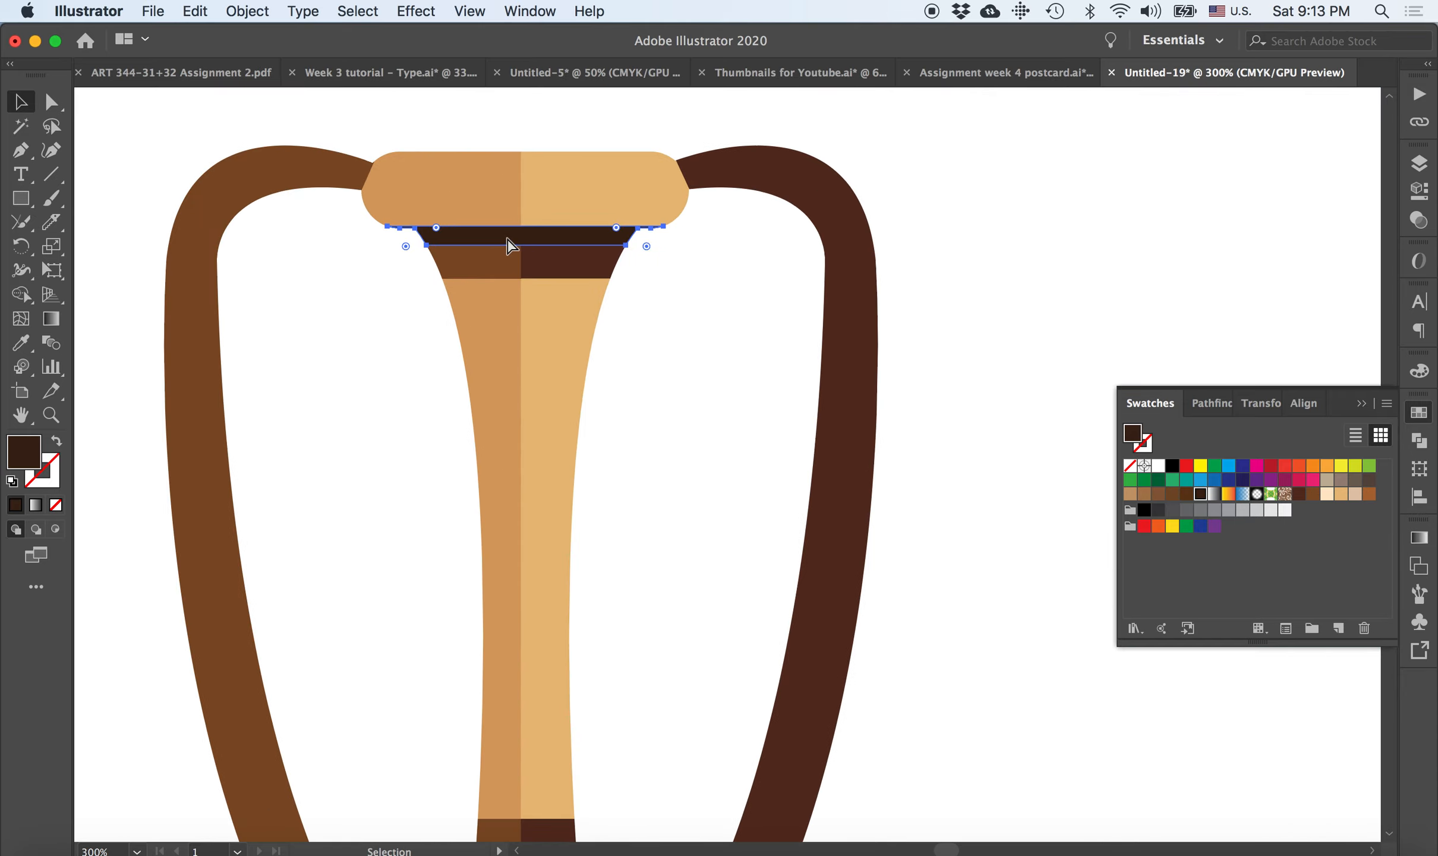
key(super+equal)
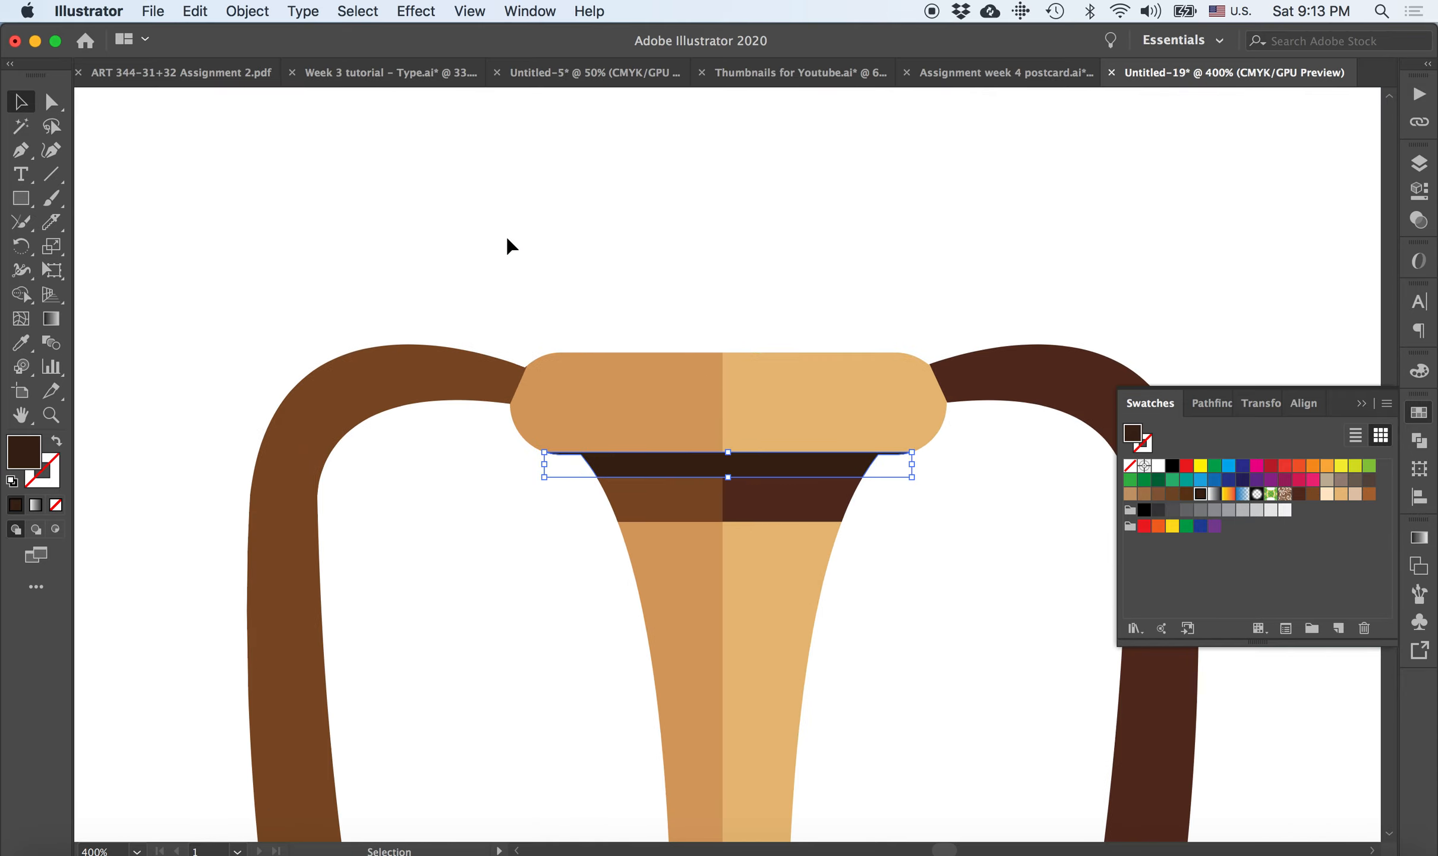
click(21, 198)
mouse_move(495, 318)
mouse_down()
mouse_move(736, 605)
mouse_move(723, 607)
mouse_up()
key(v)
drag(467, 463, 722, 480)
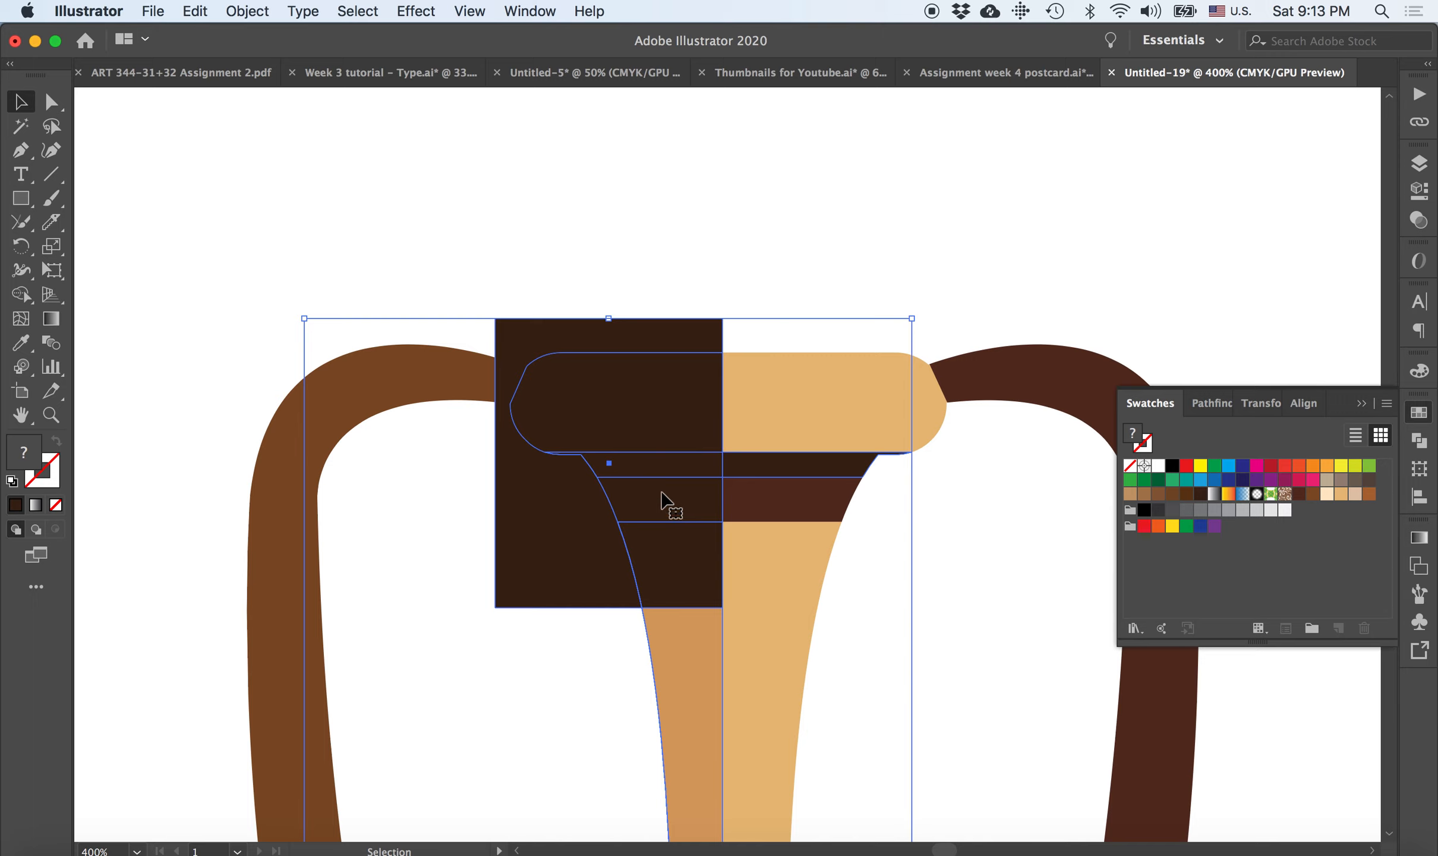
click(20, 295)
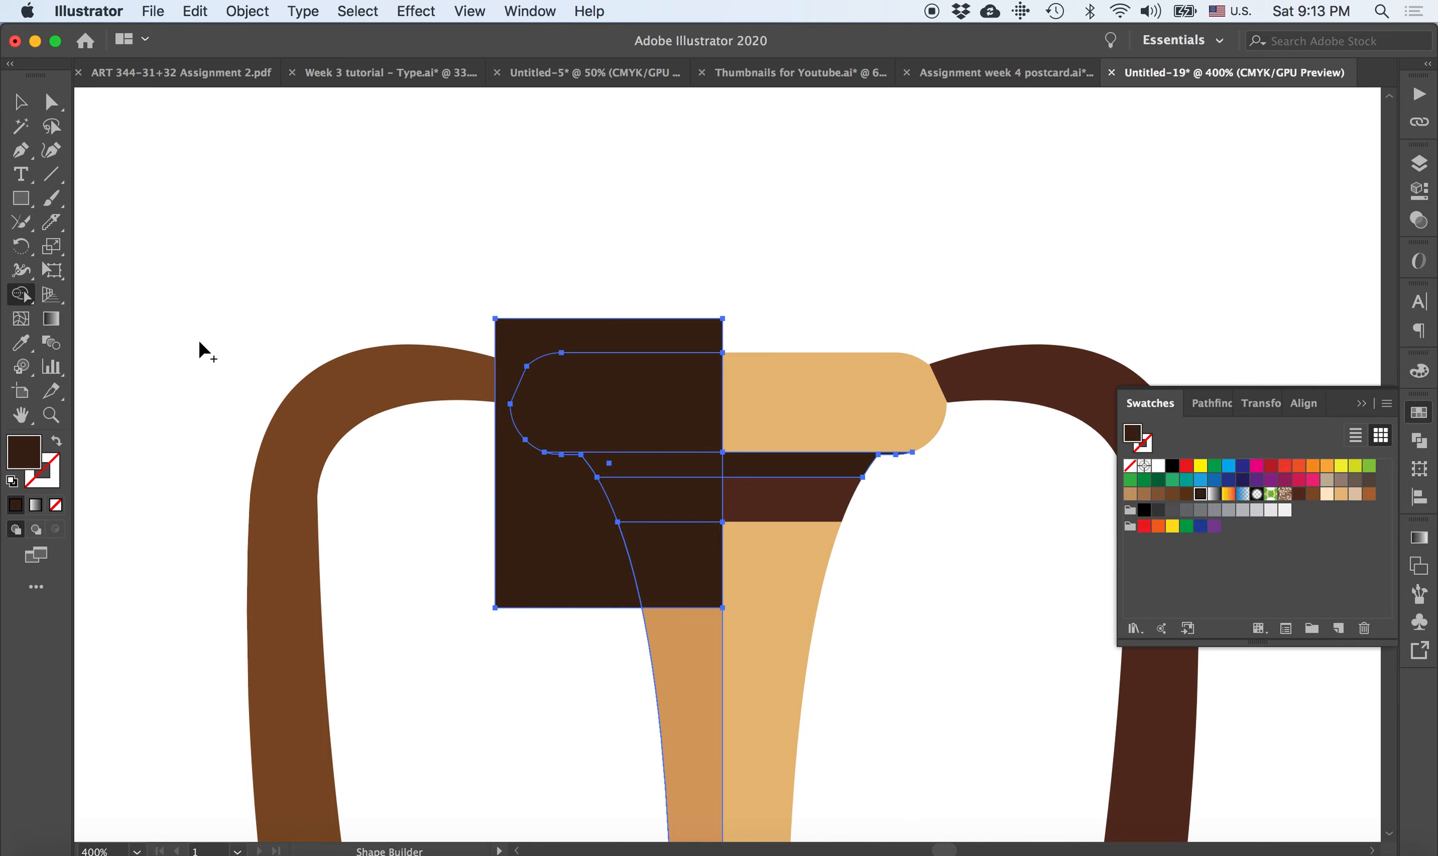
alt+click(535, 528)
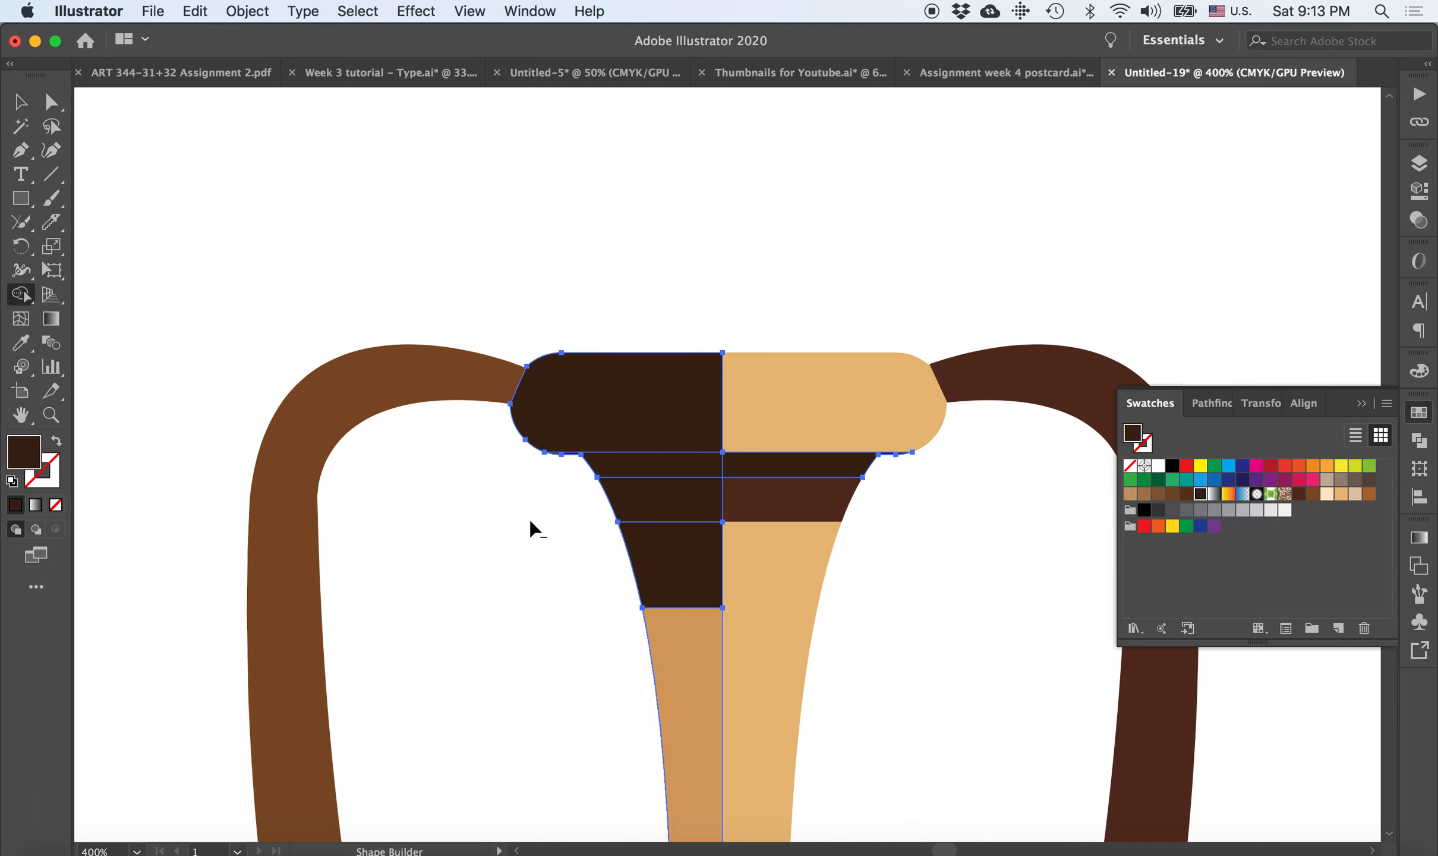
alt+click(633, 423)
Undo the Shape Builder removals and the large rectangle over the rim and neck's left half
key(super+z)
key(super+z)
key(super+z)
key(super+z)
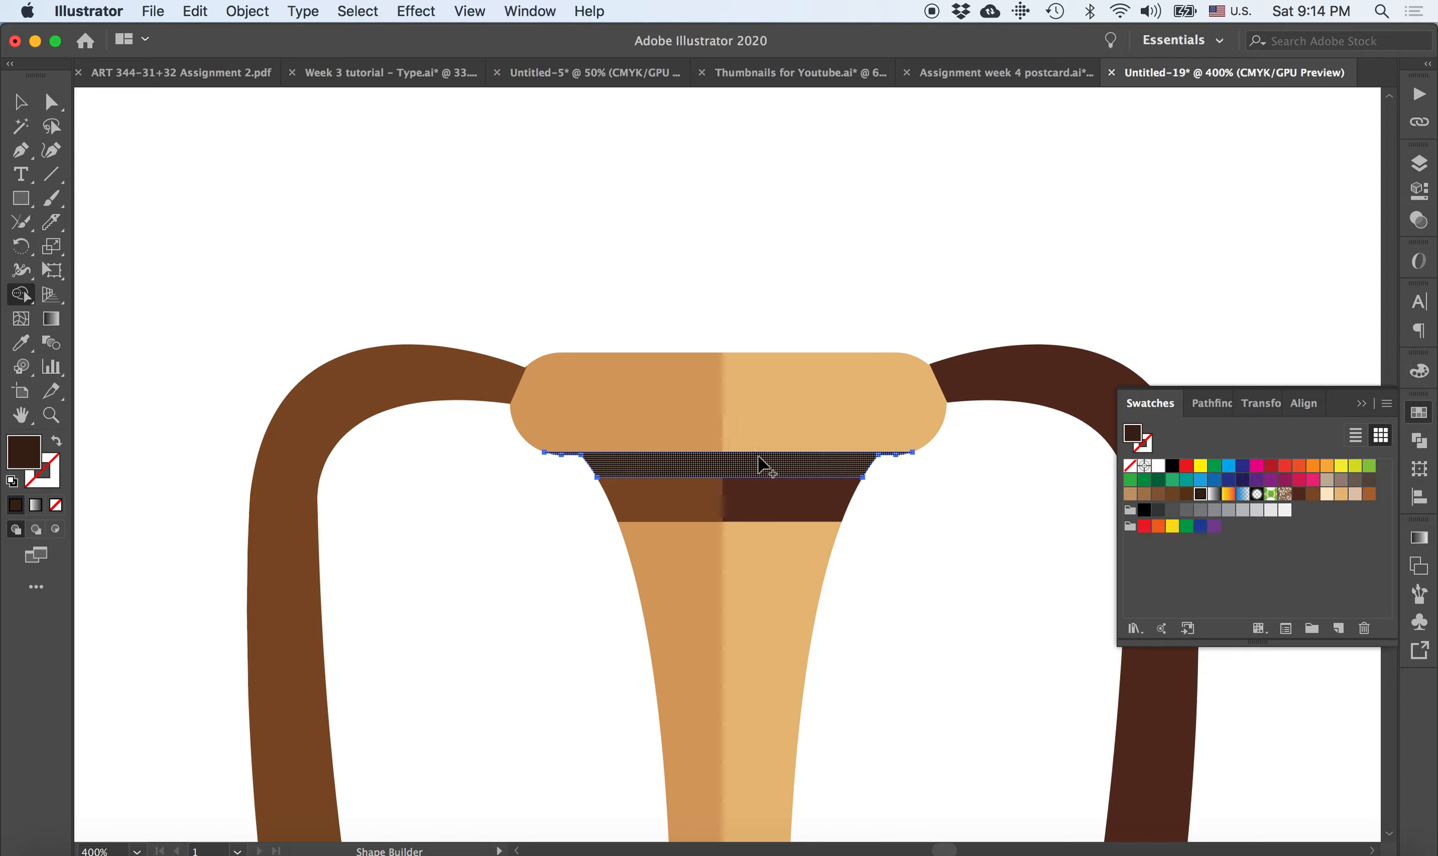
Draw a rectangle over only the left half of the dark strip, from its outer edge to the vase's centre line
click(728, 474)
click(31, 203)
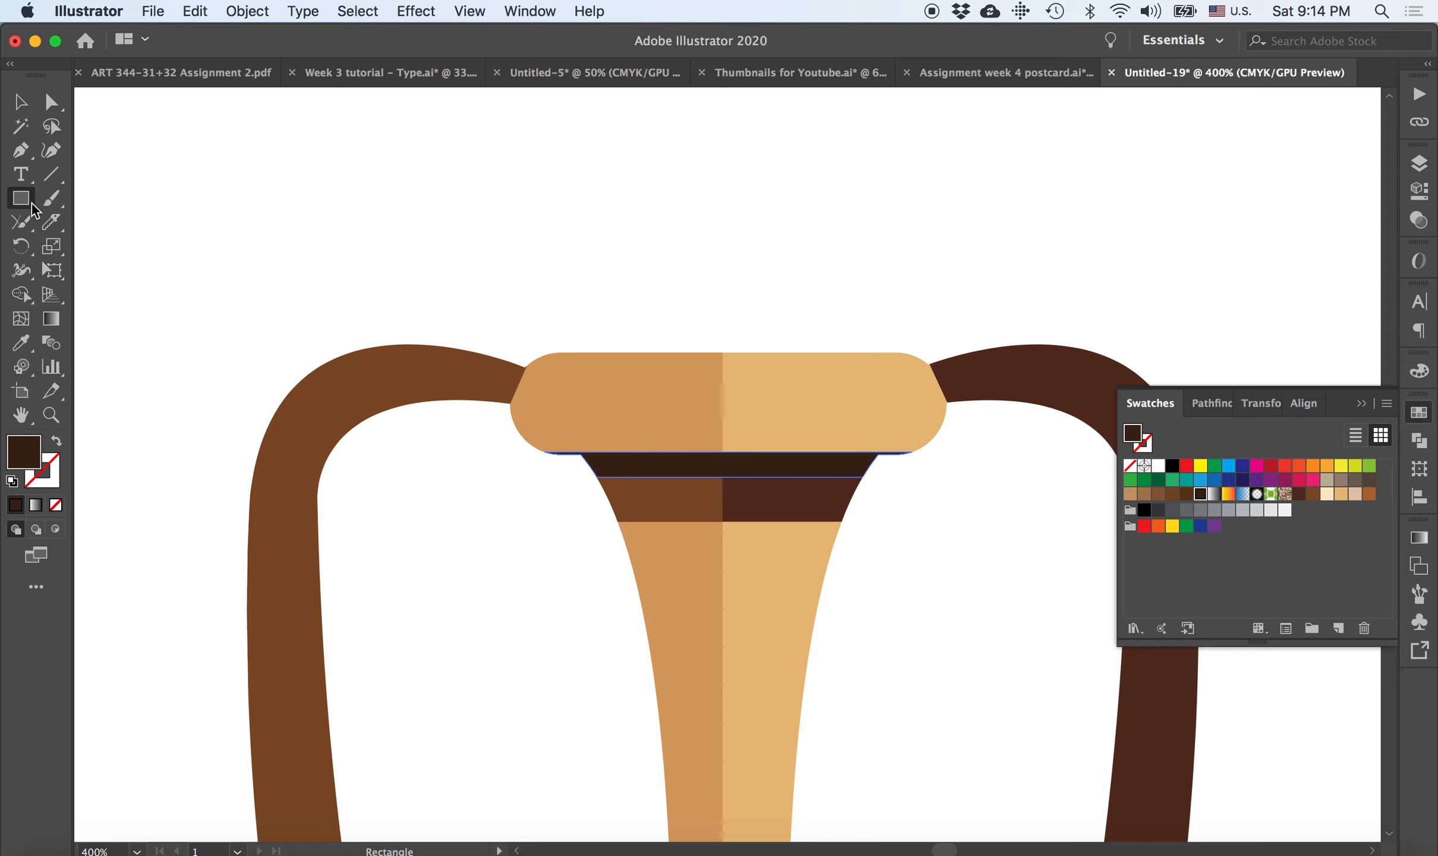
key(super+equal)
key(super+equal)
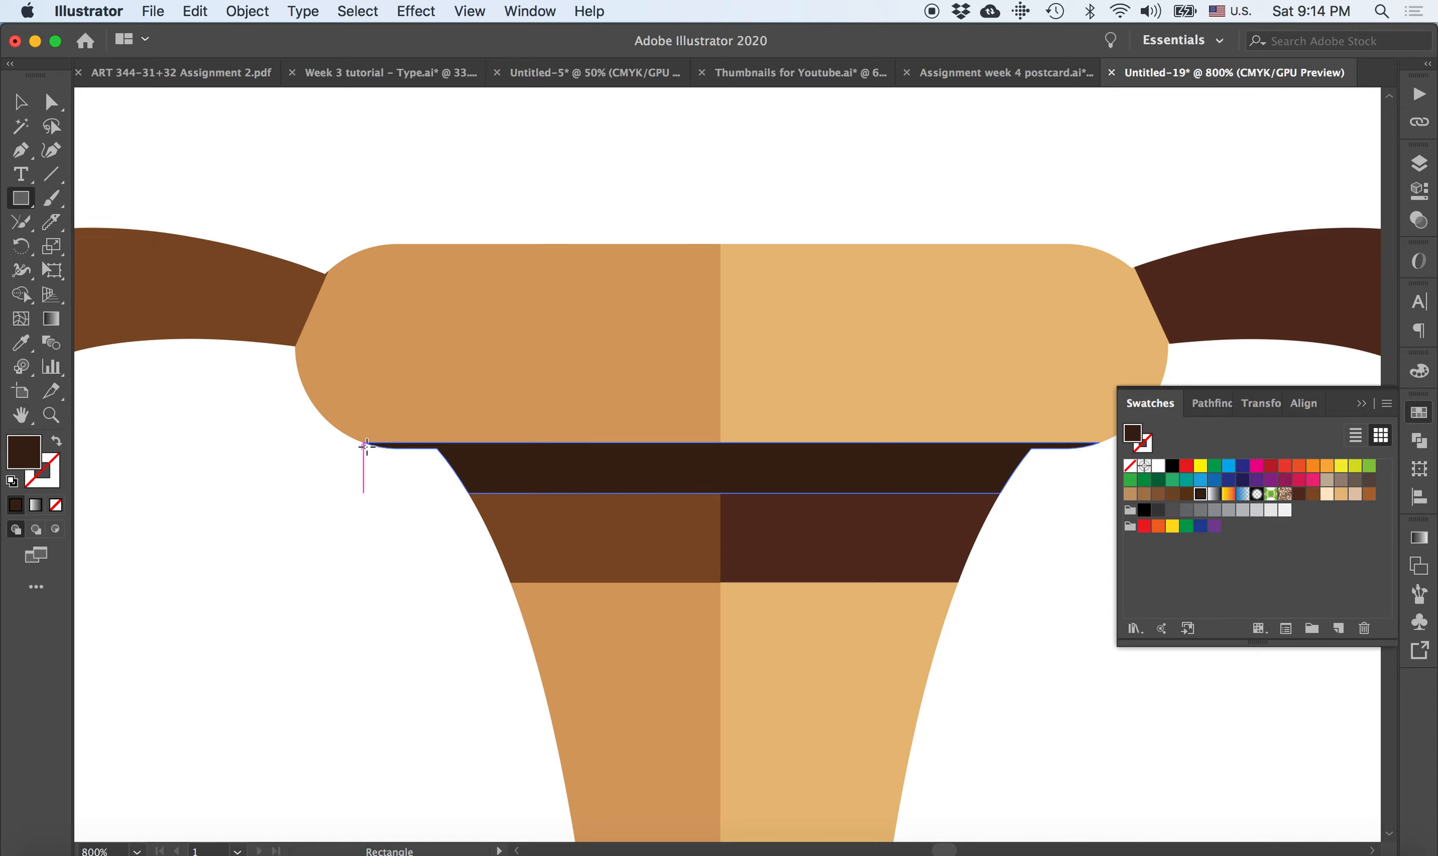
drag(363, 443, 721, 493)
Trim the new left-half rectangle to the neck's outline with Shape Builder, keeping the rim and lower neck out of the selection
click(22, 105)
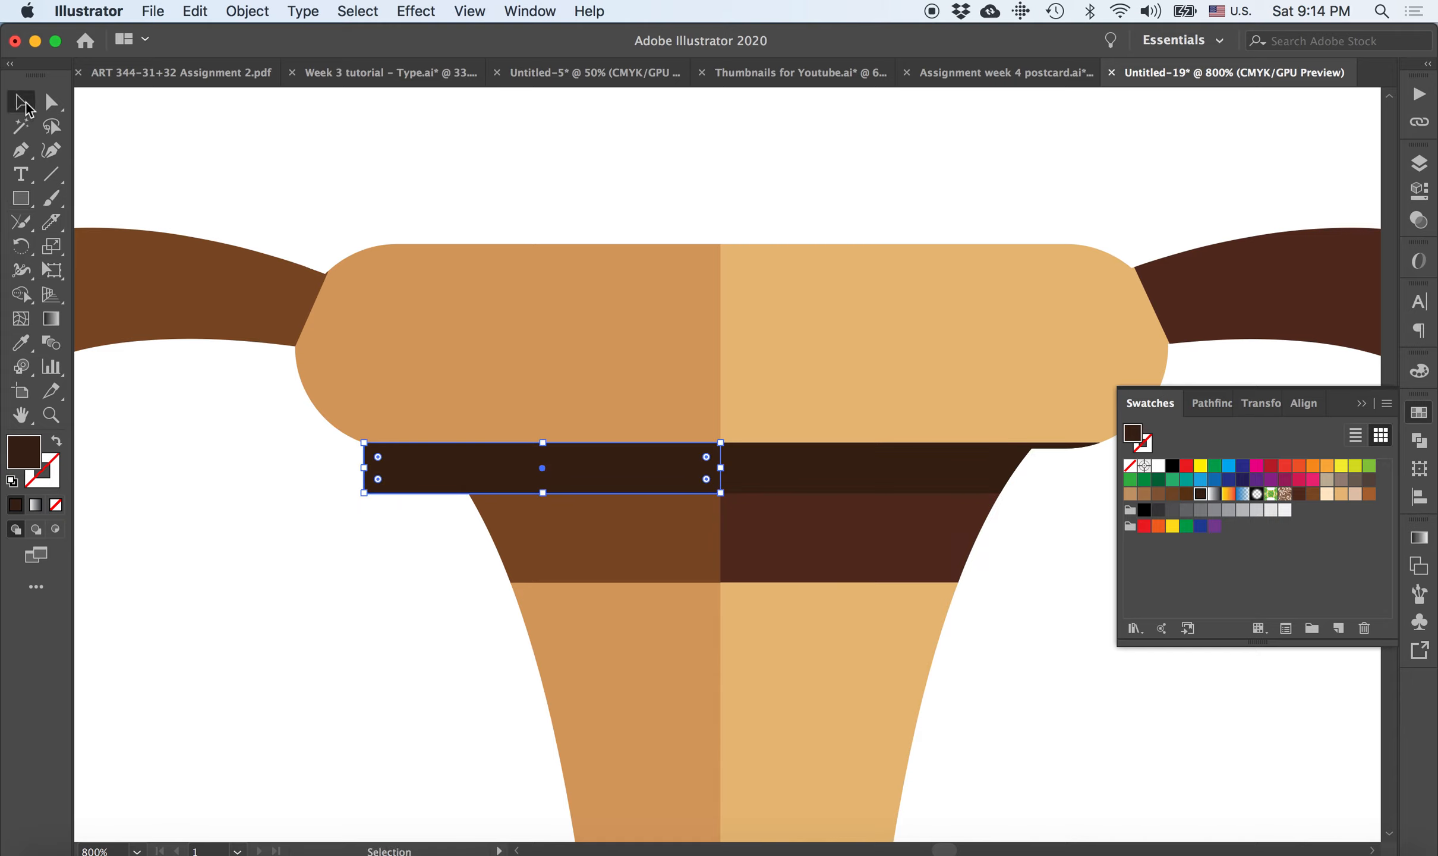
drag(337, 465, 776, 469)
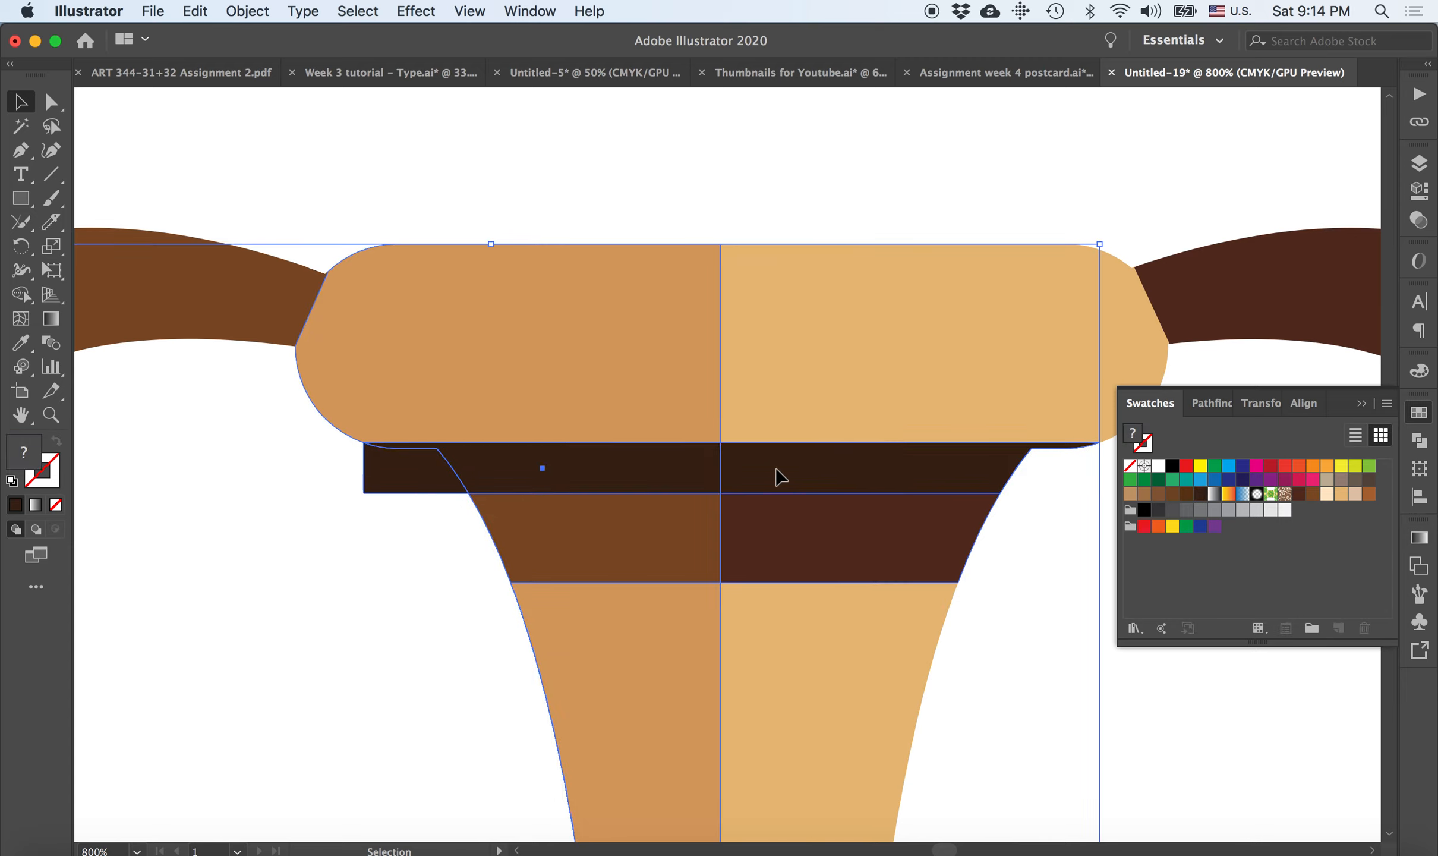
shift+click(477, 243)
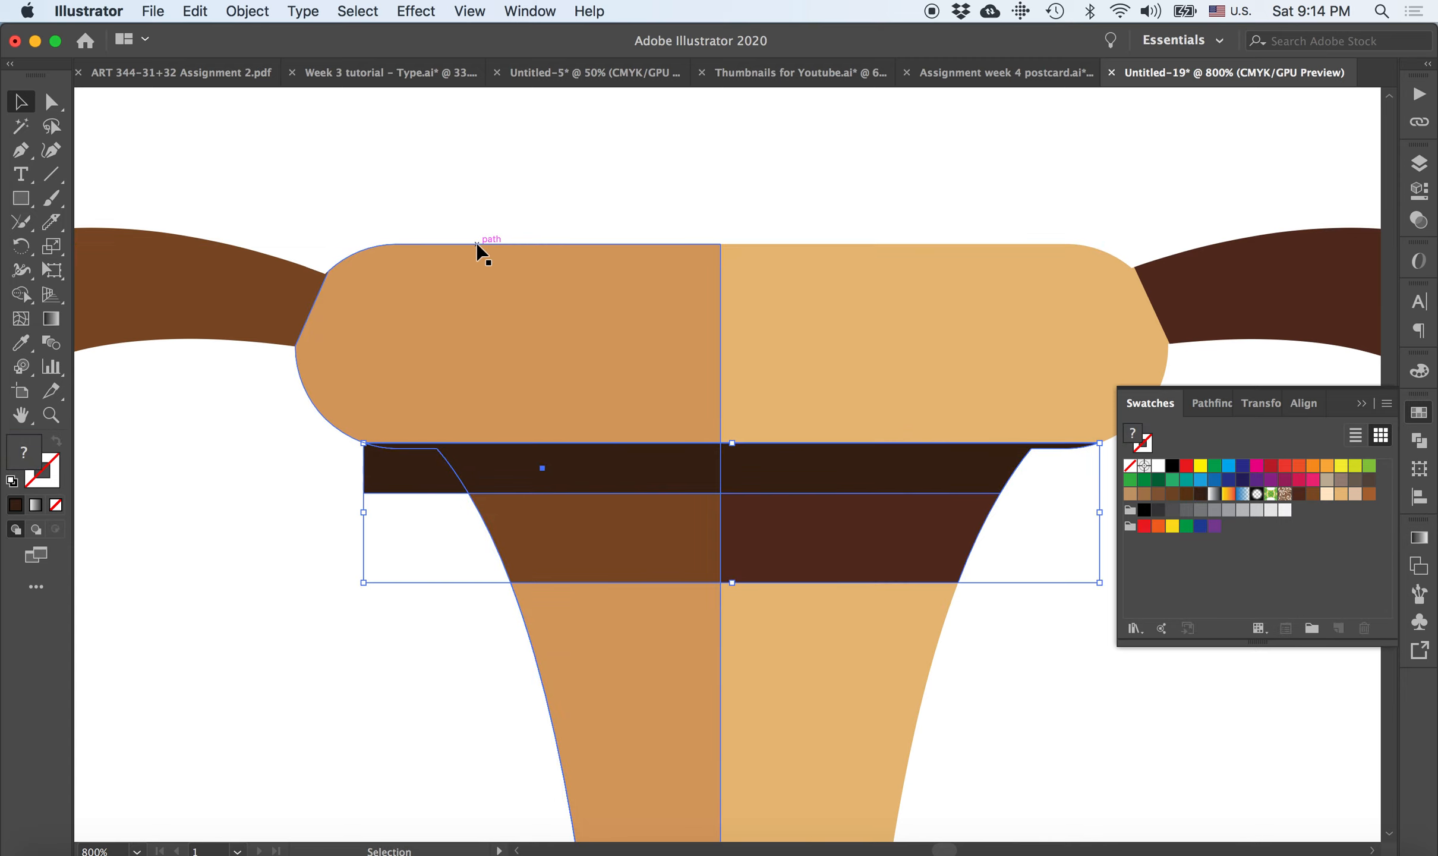
shift+click(537, 644)
shift+click(564, 243)
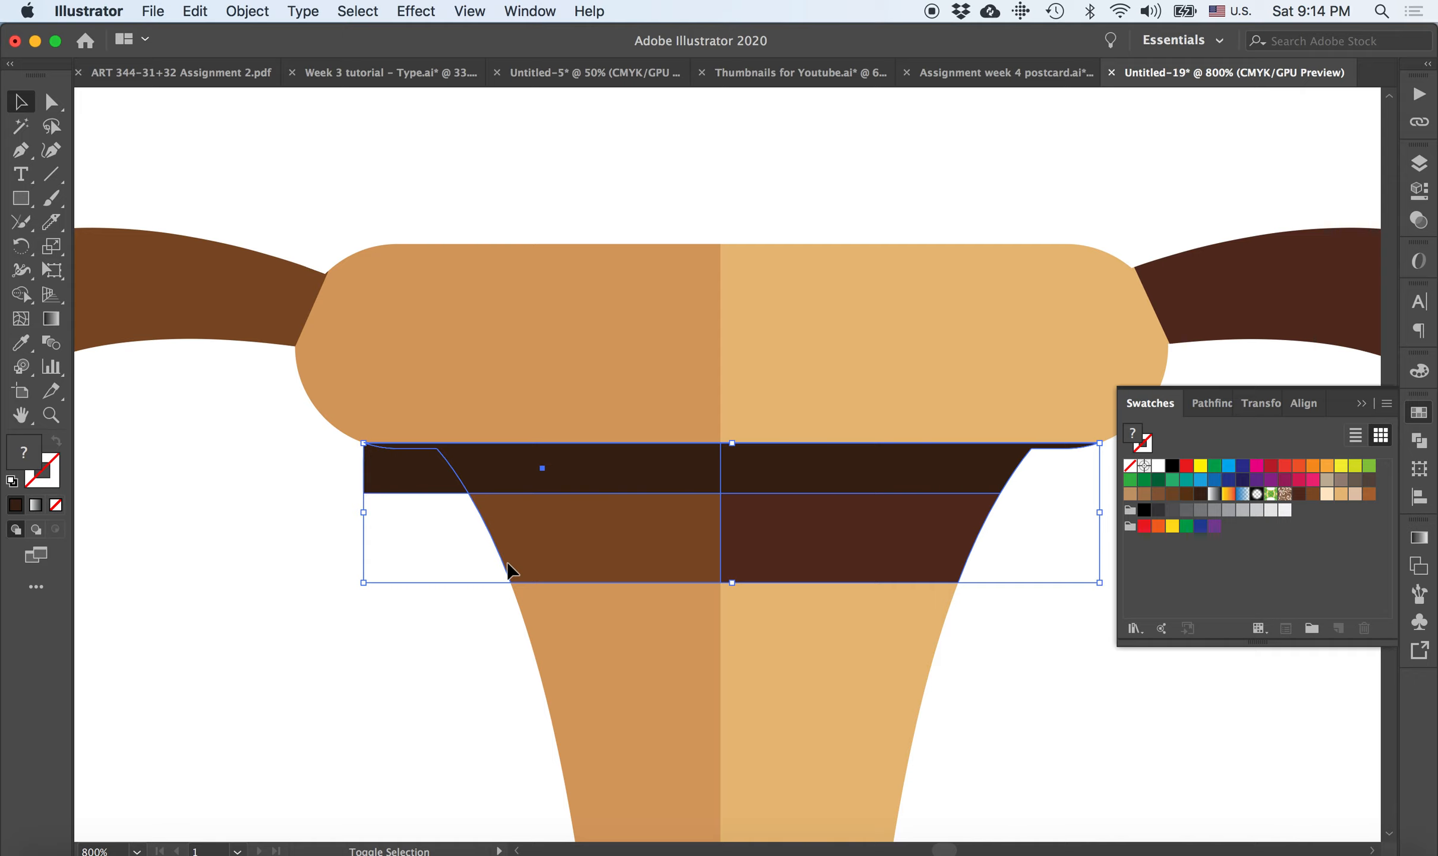
click(16, 296)
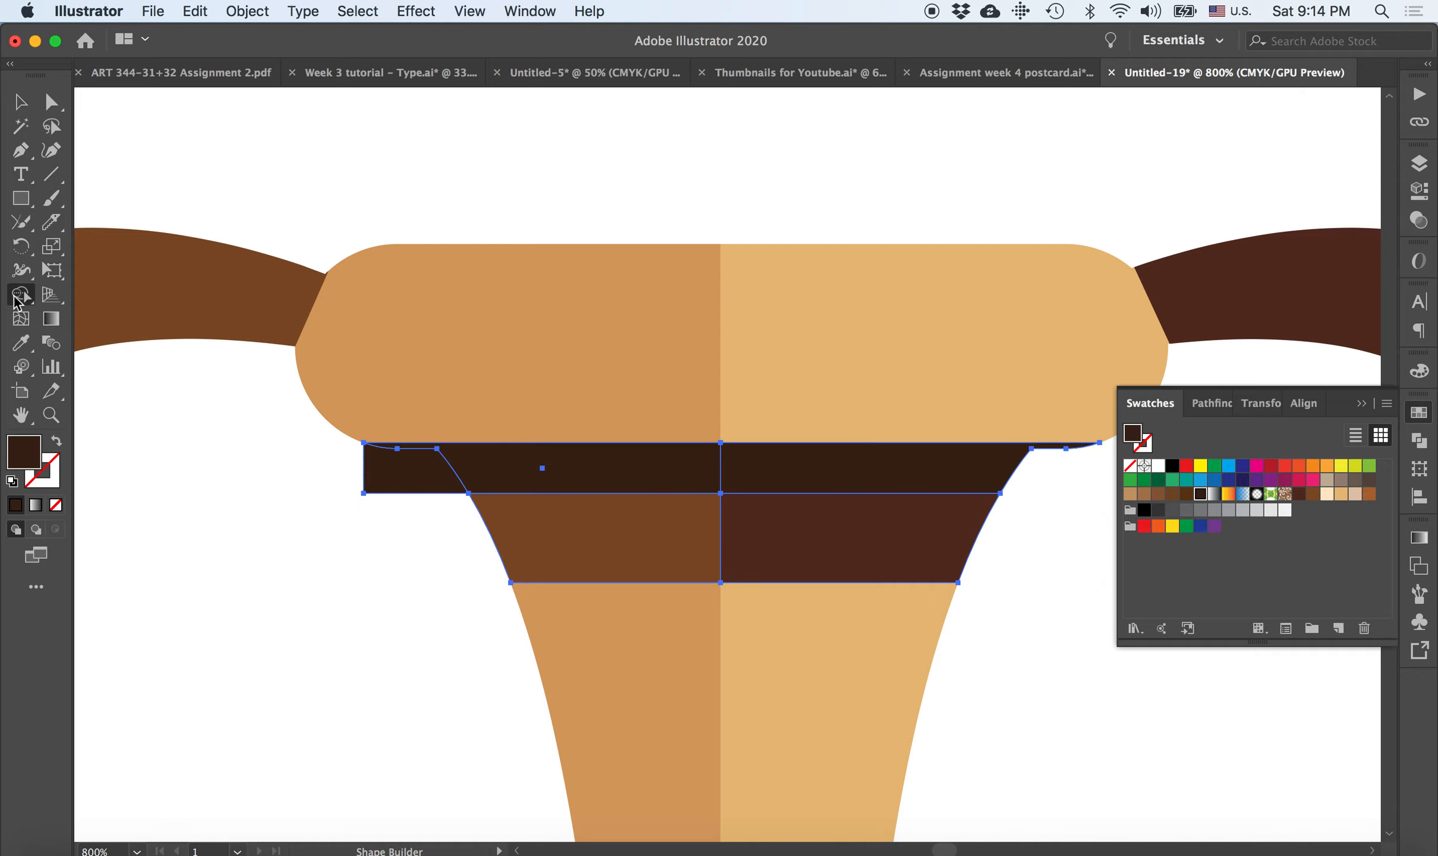
alt+click(400, 474)
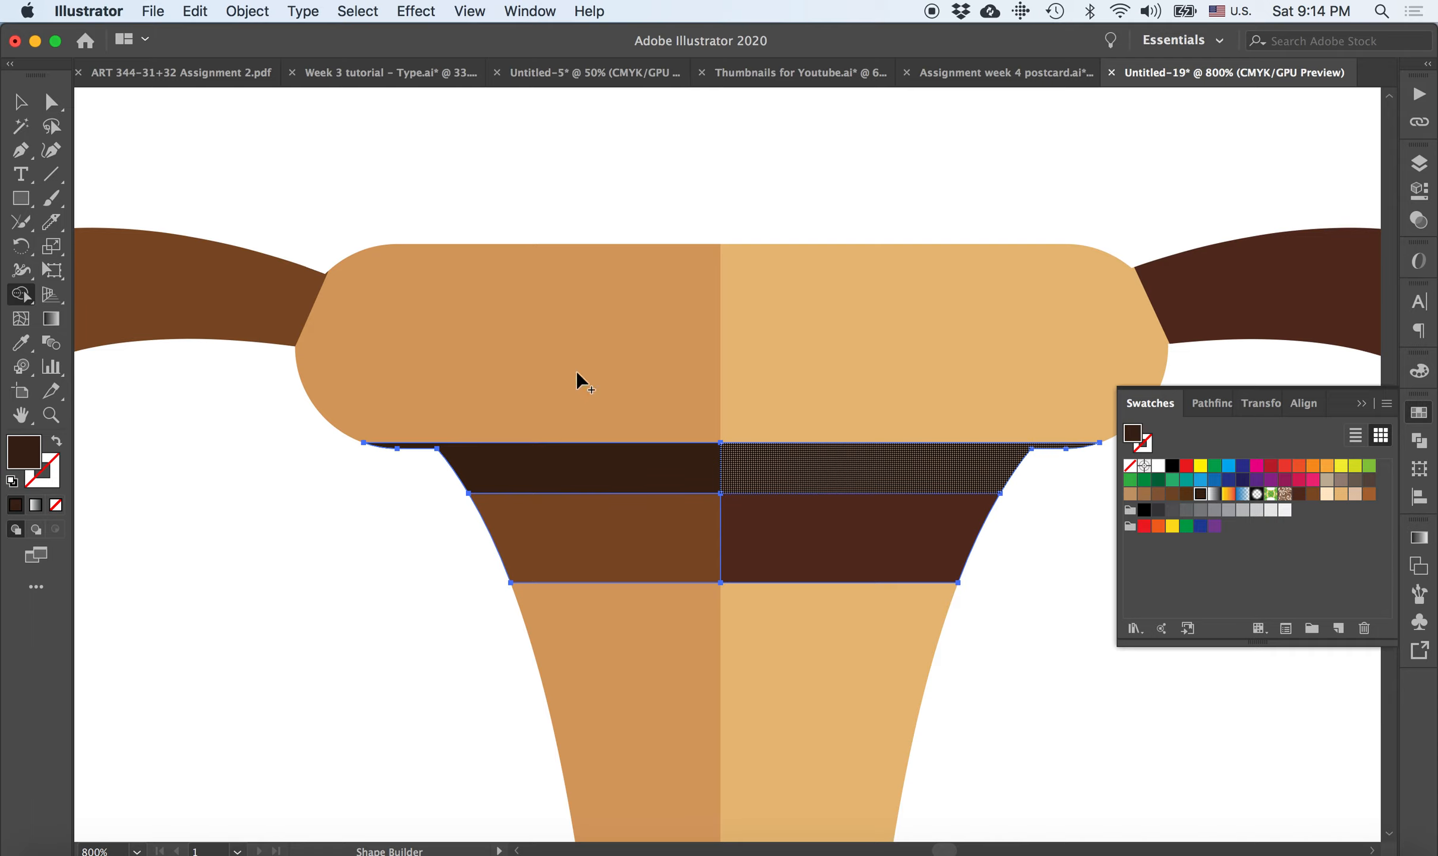
key(v)
click(450, 627)
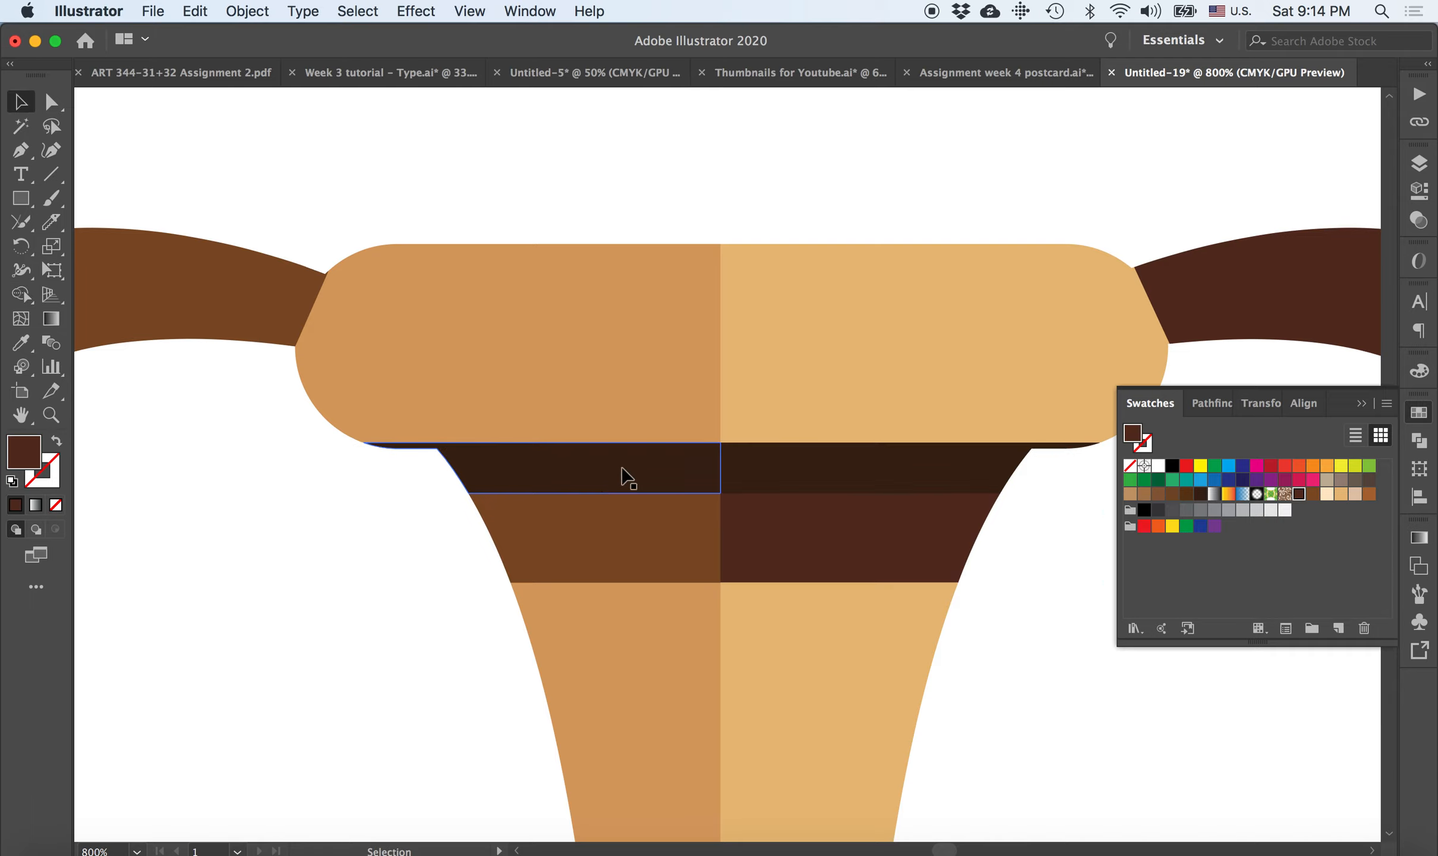
Recolour the left half of the dark strip with a slightly lighter brown of the same hue
click(623, 475)
key(super+minus)
scroll(761, 539, right, 5)
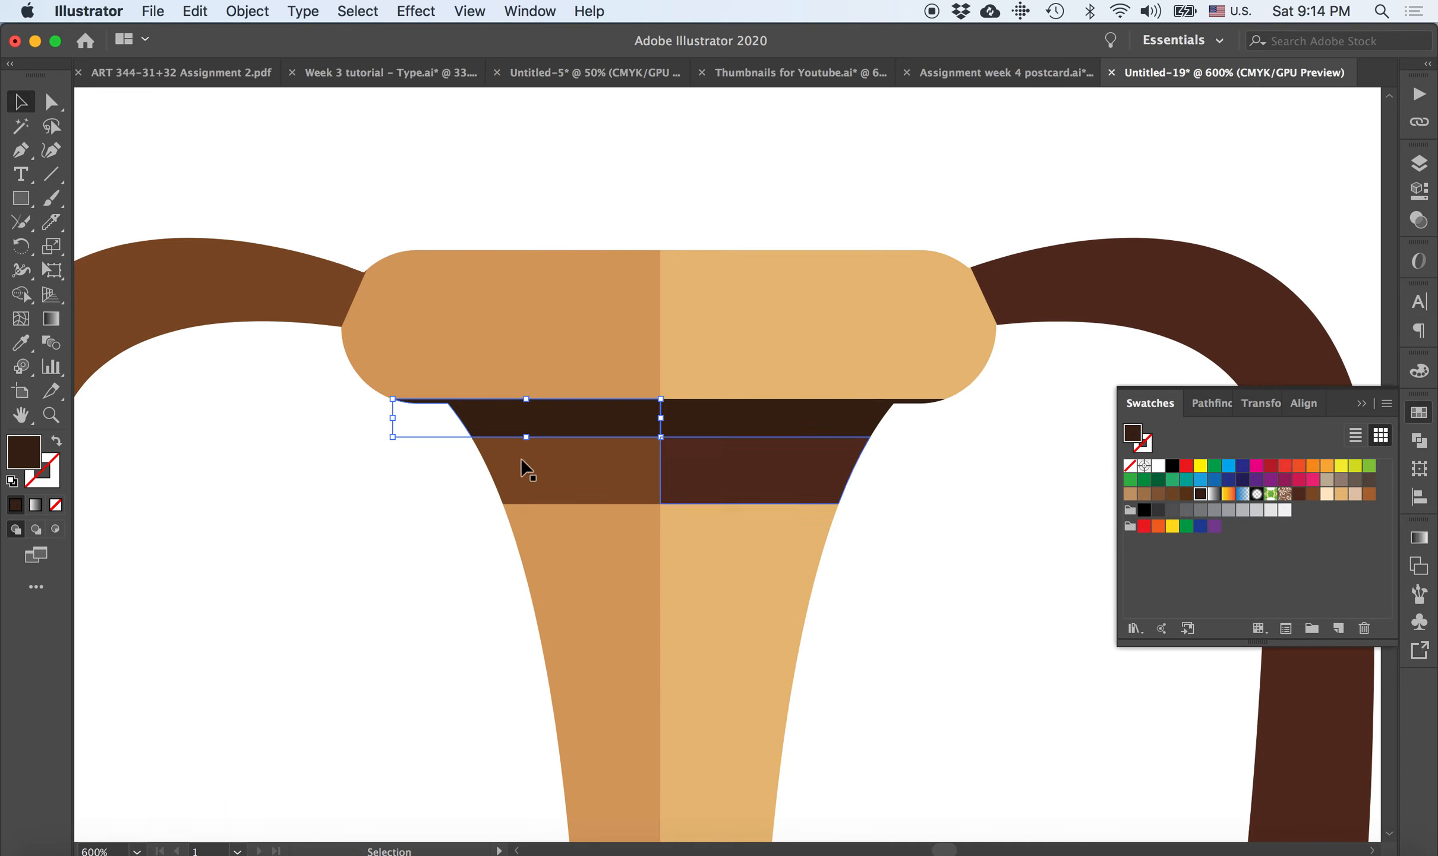
double_click(23, 453)
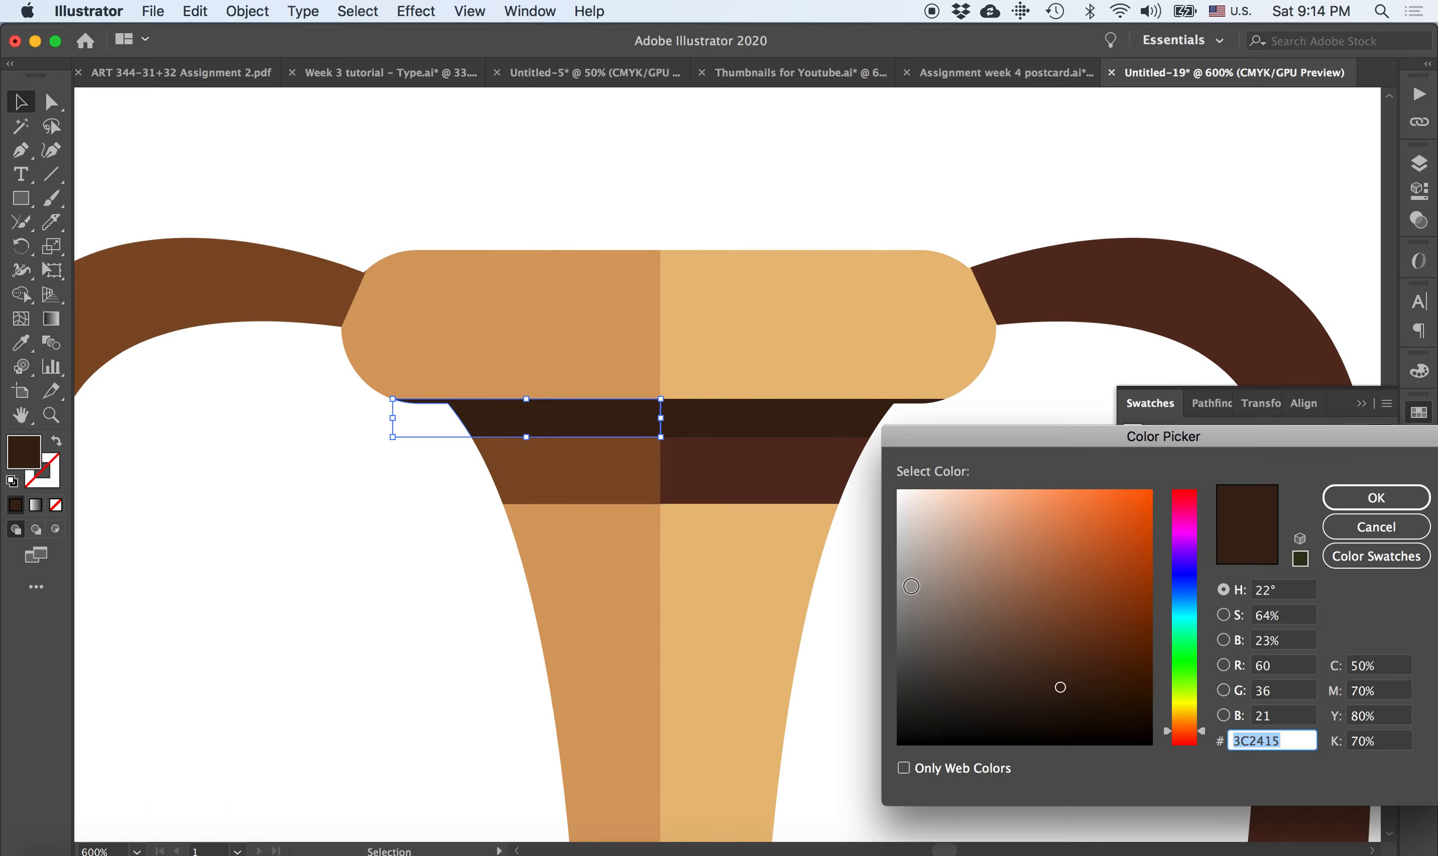
click(1058, 665)
click(1057, 659)
click(1345, 506)
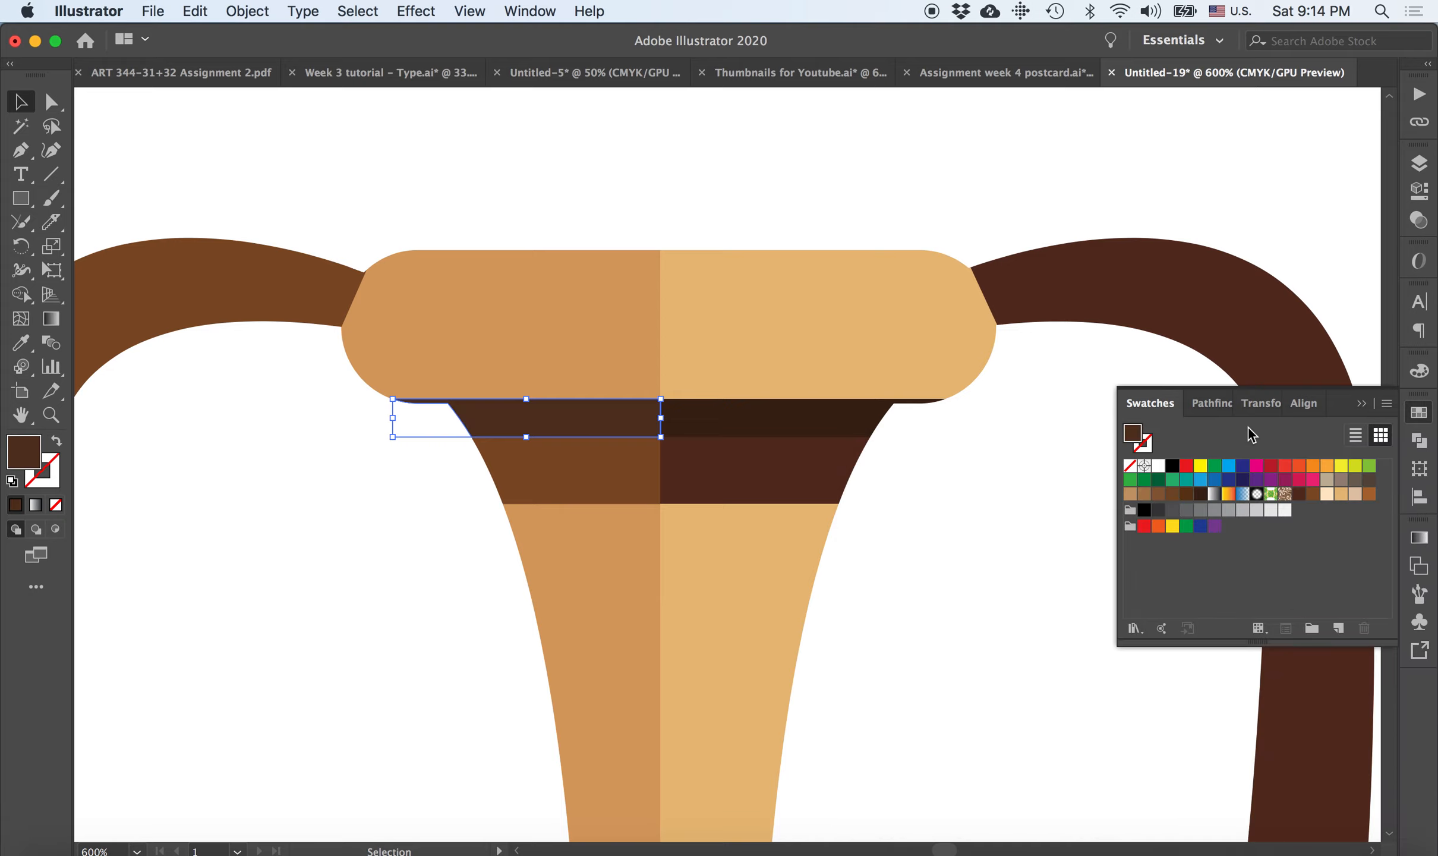
click(295, 507)
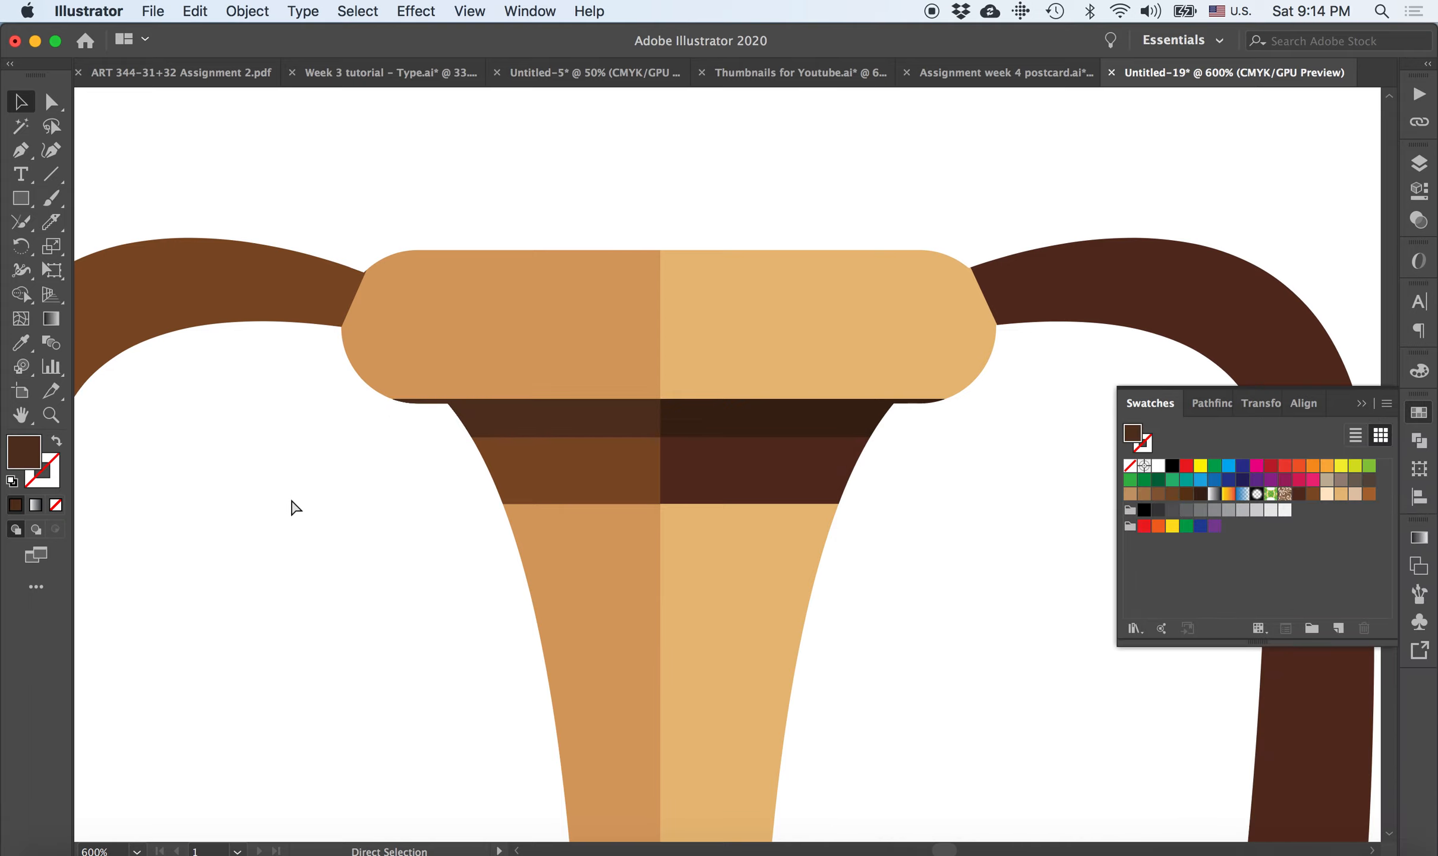
Examine the whole shaded vase at 100% and 150% magnification, from the rim and handles down to the base
key(super+1)
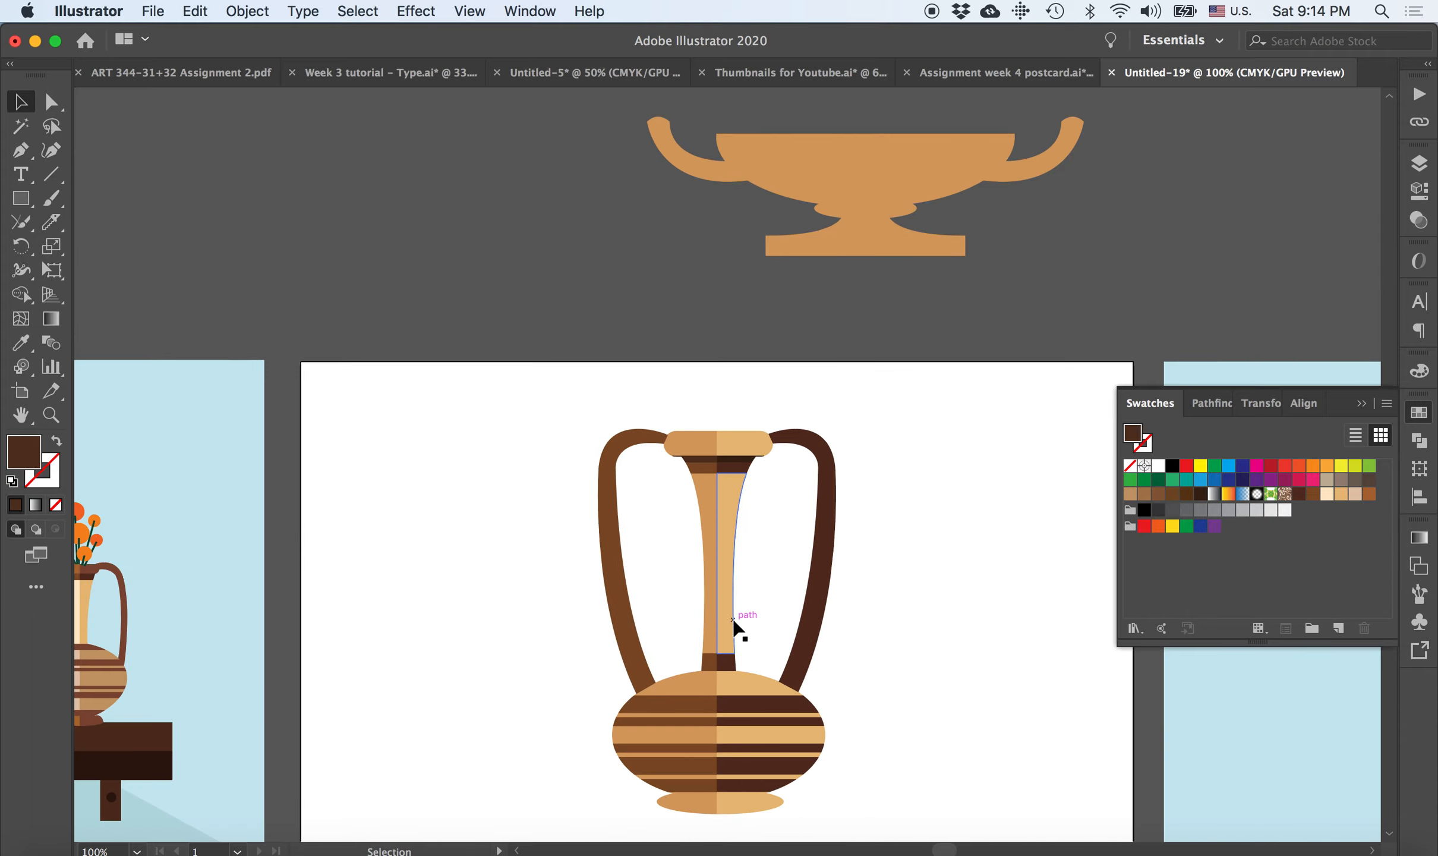
scroll(739, 630, down, 2)
scroll(740, 630, right, 2)
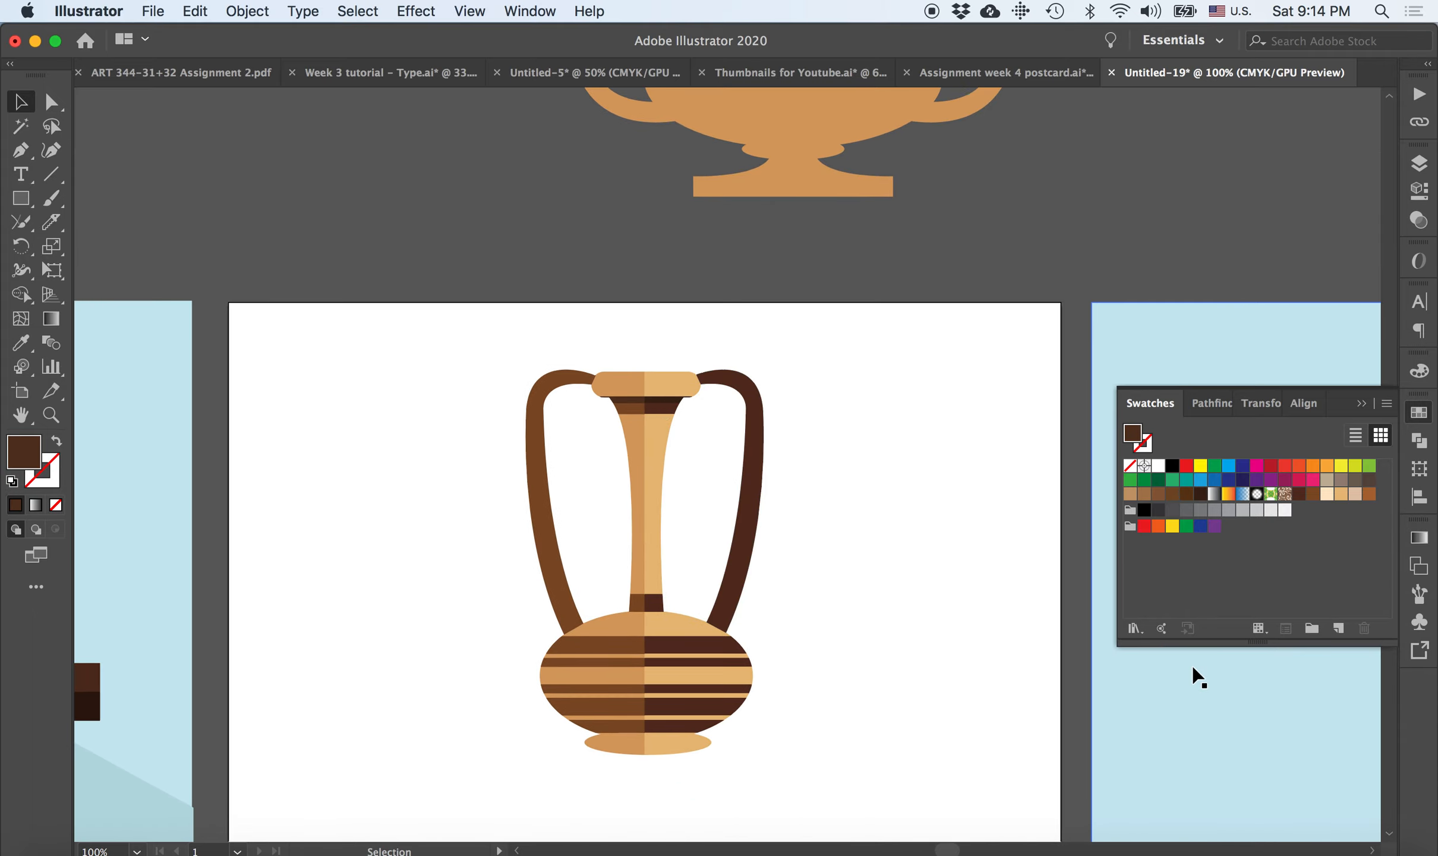
scroll(1198, 677, down, 4)
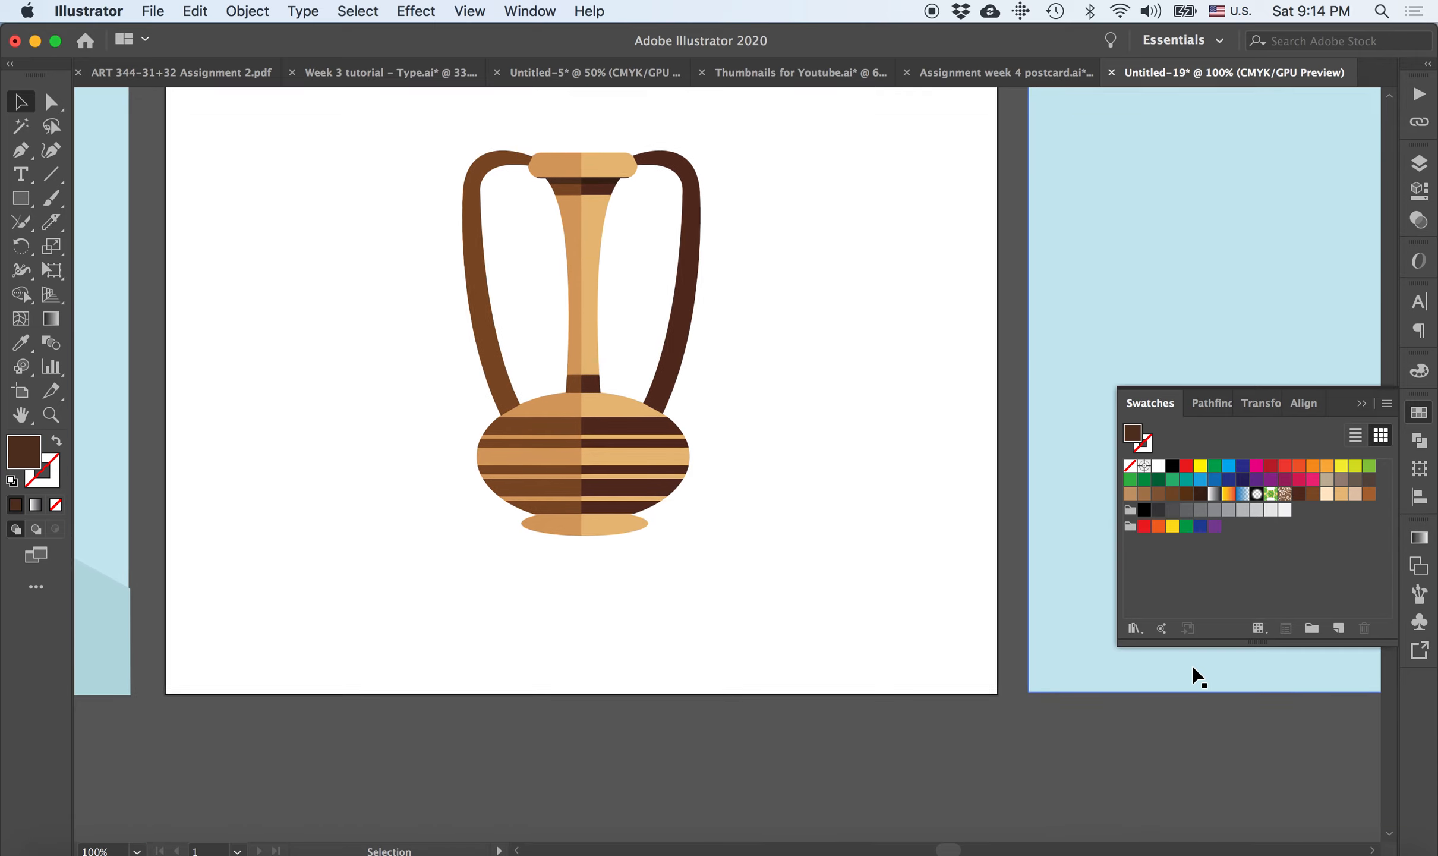
key(super+equal)
scroll(1192, 667, up, 4)
scroll(1193, 667, left, 2)
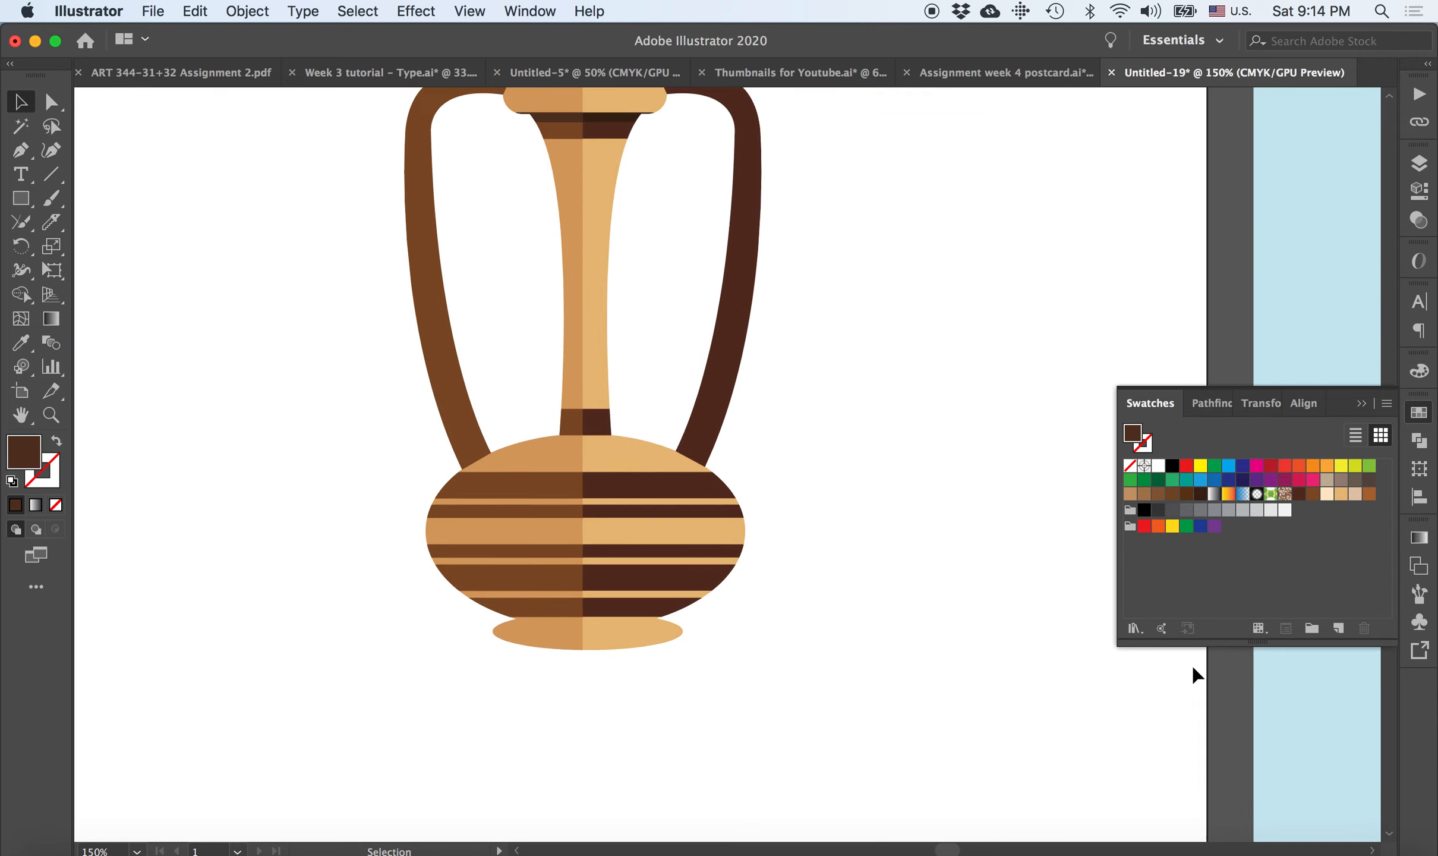
scroll(1196, 674, up, 1)
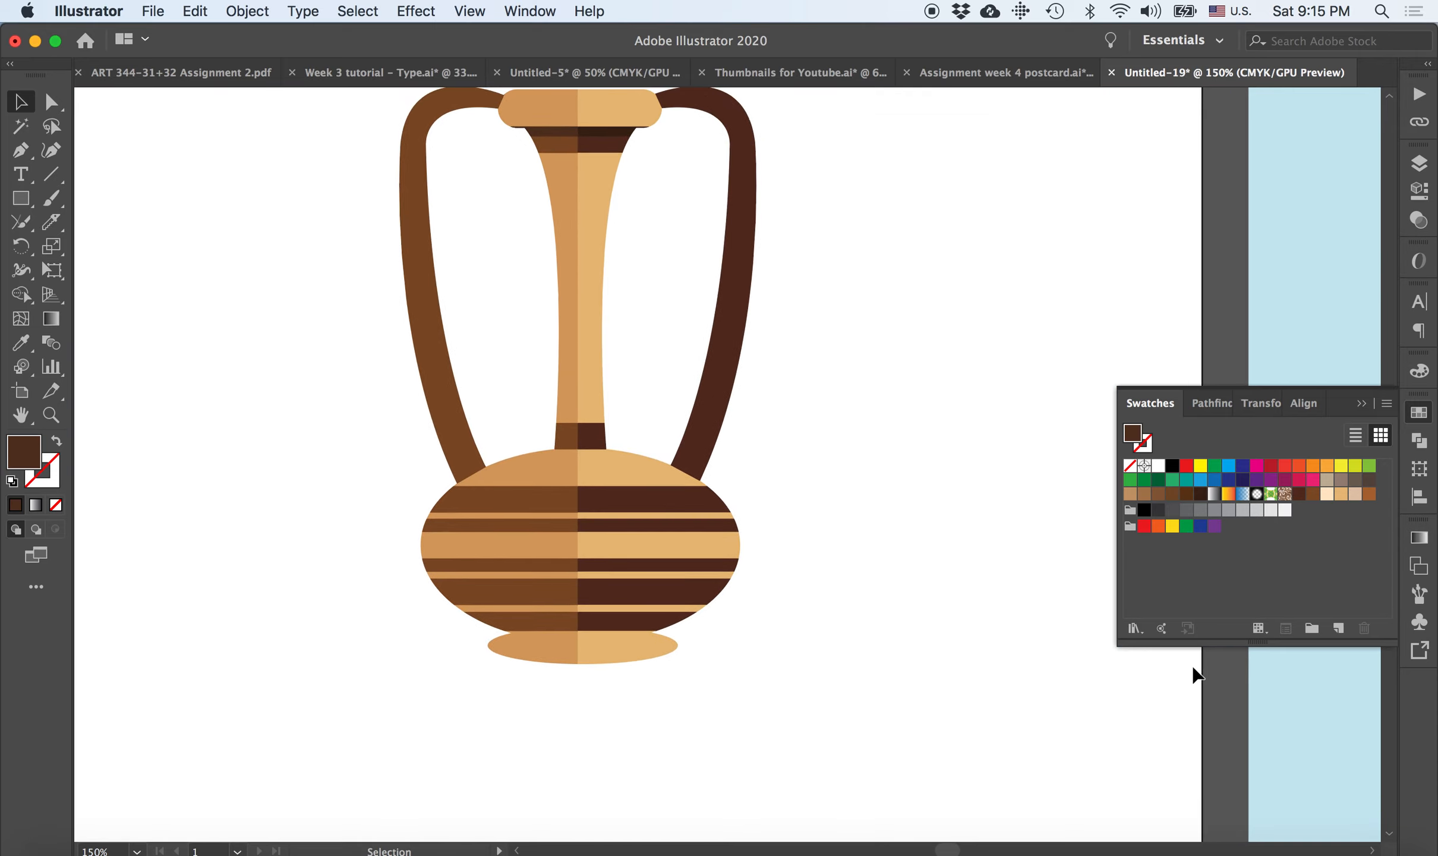
scroll(844, 315, up, 3)
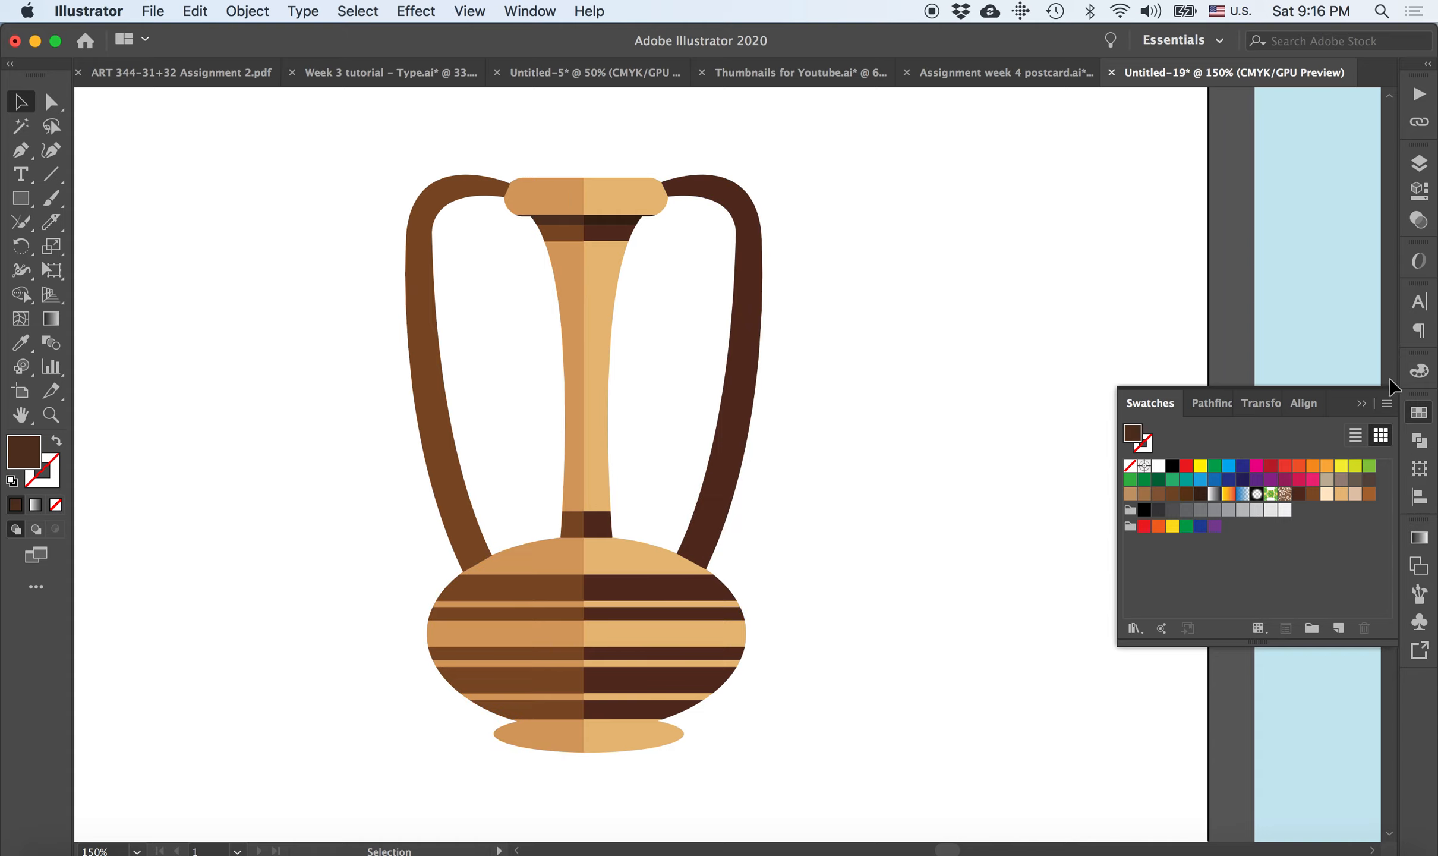
Collapse the swatches and review the available basic shape tools, leaving the Rectangle tool active
click(1362, 403)
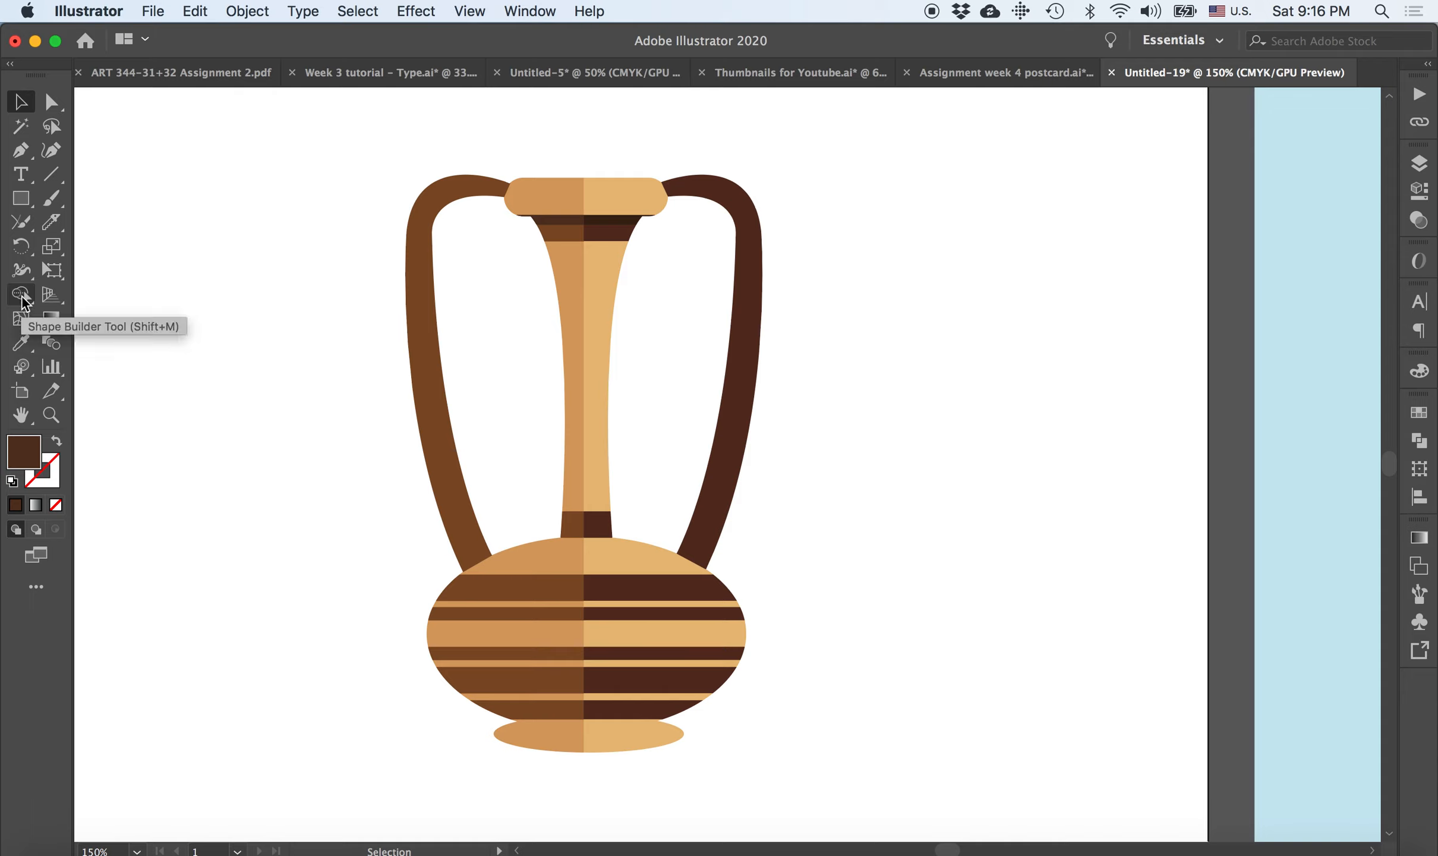
click(23, 202)
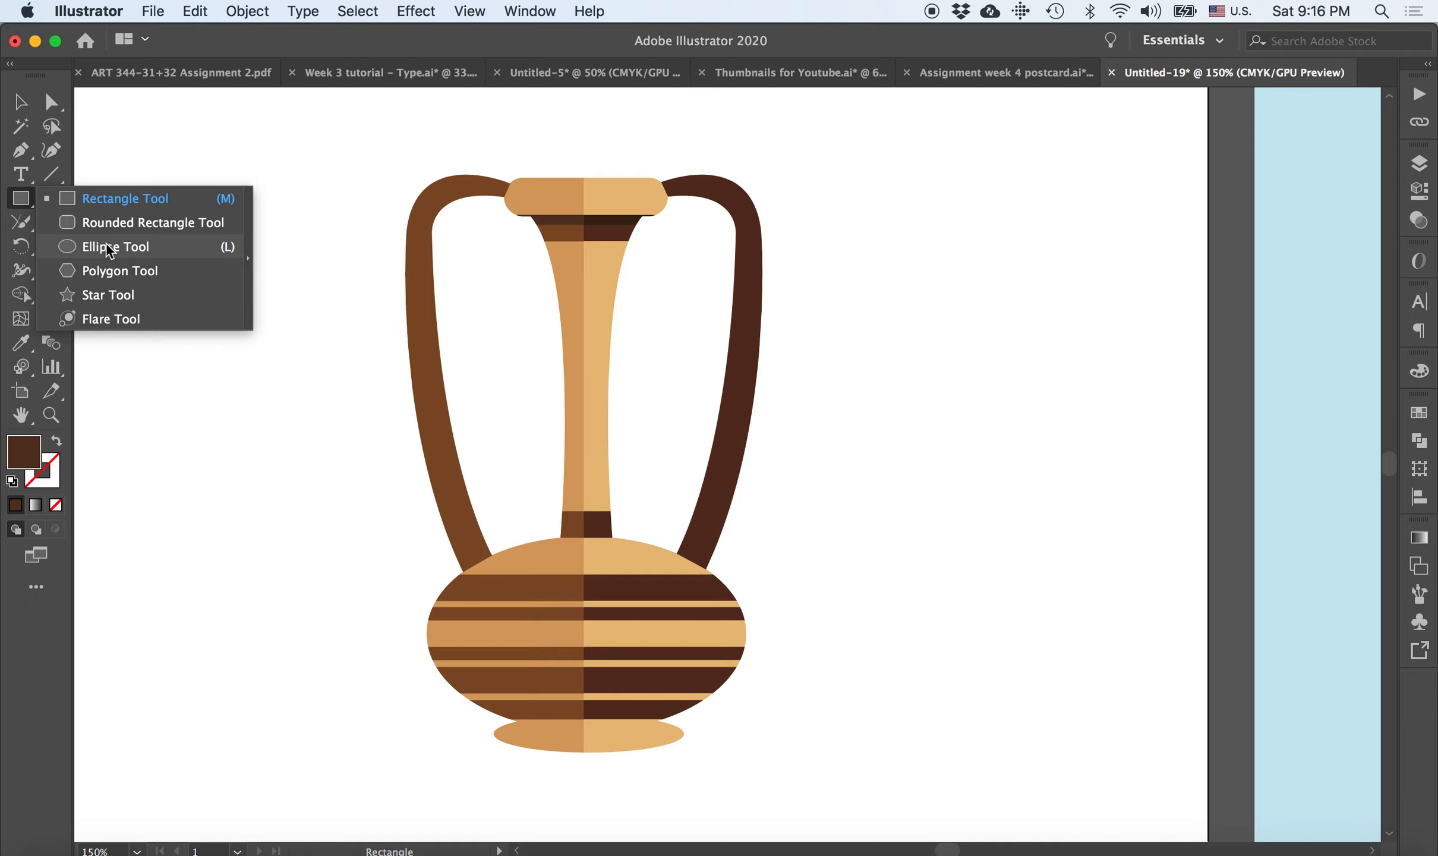
click(26, 200)
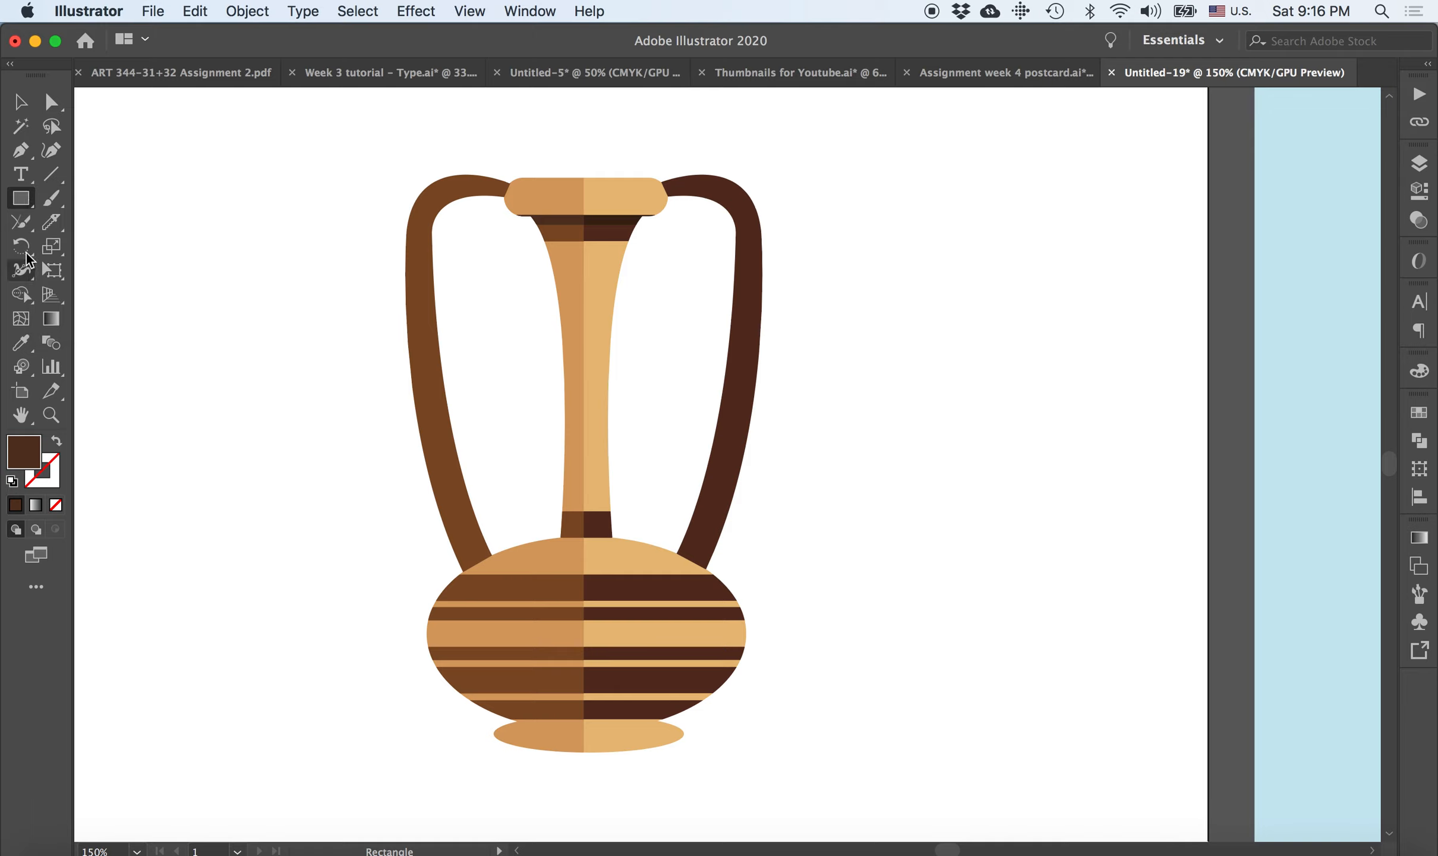